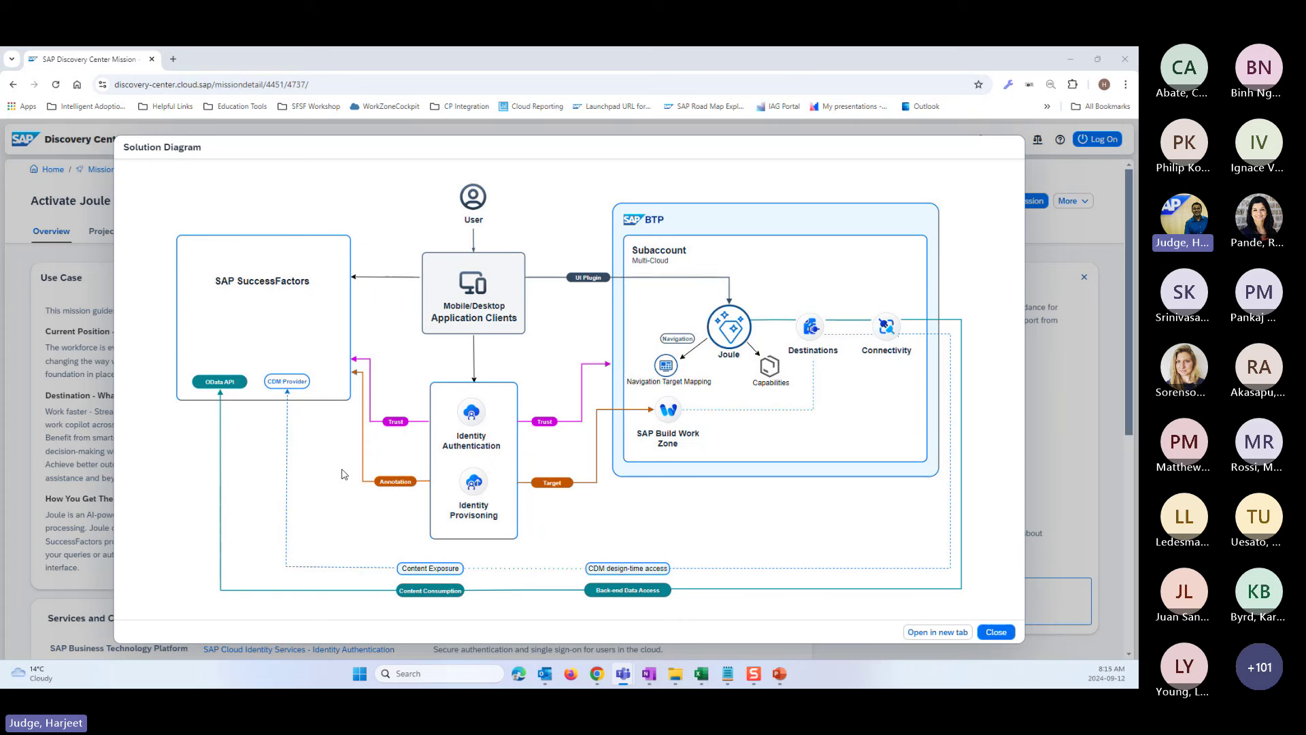
- Close the Solution Diagram and open the Solution Overview card on the mission's Project Board
click(997, 633)
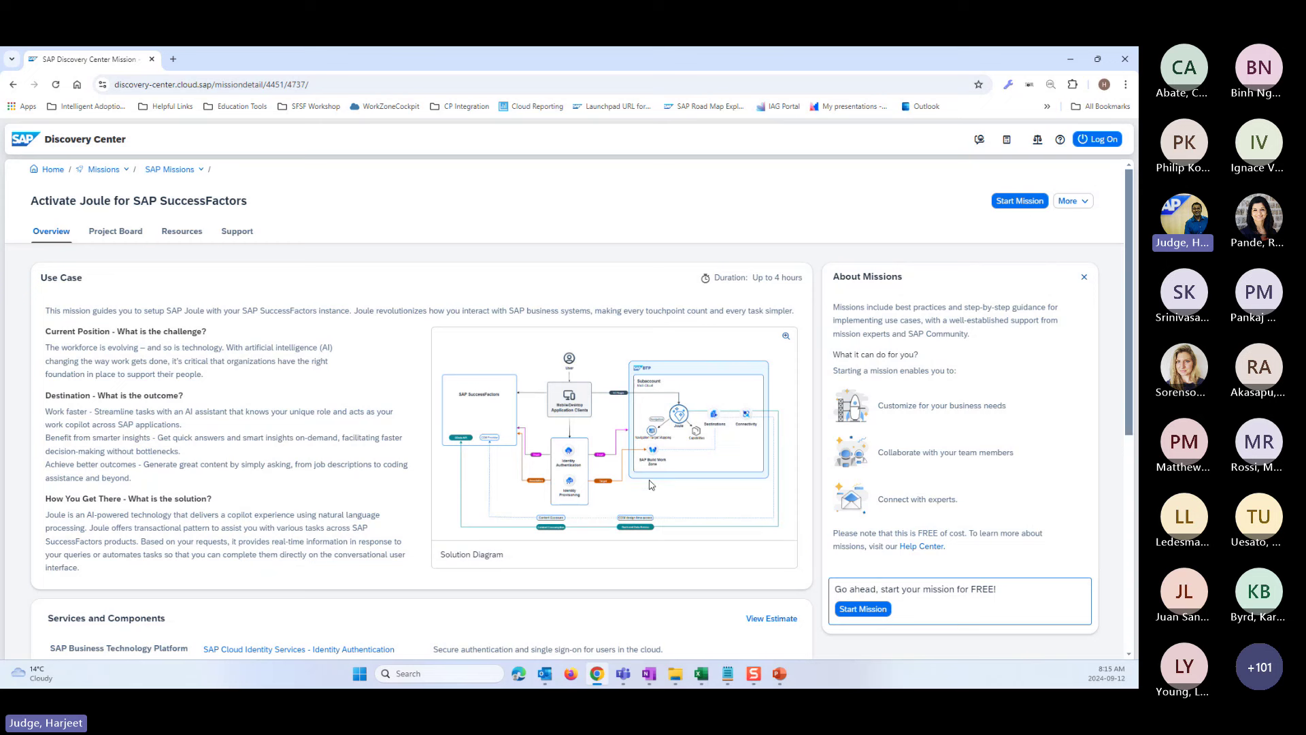
click(119, 232)
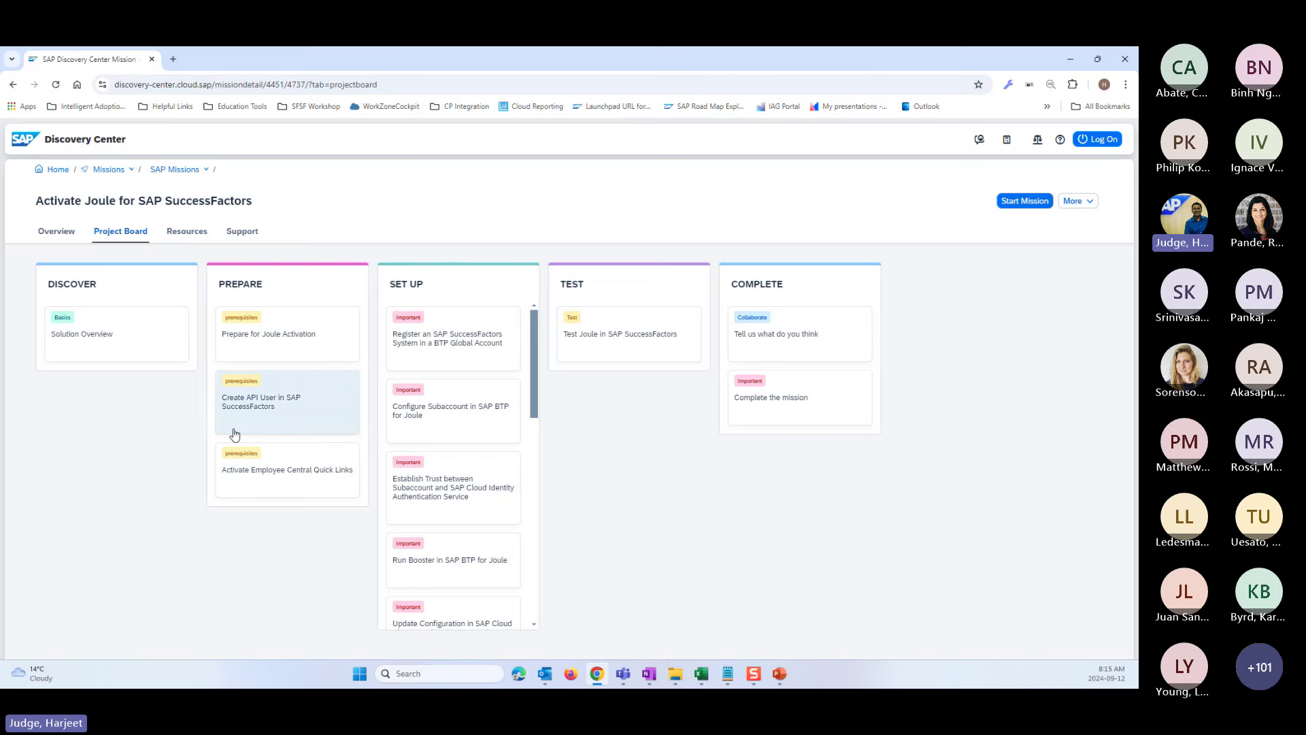
click(95, 345)
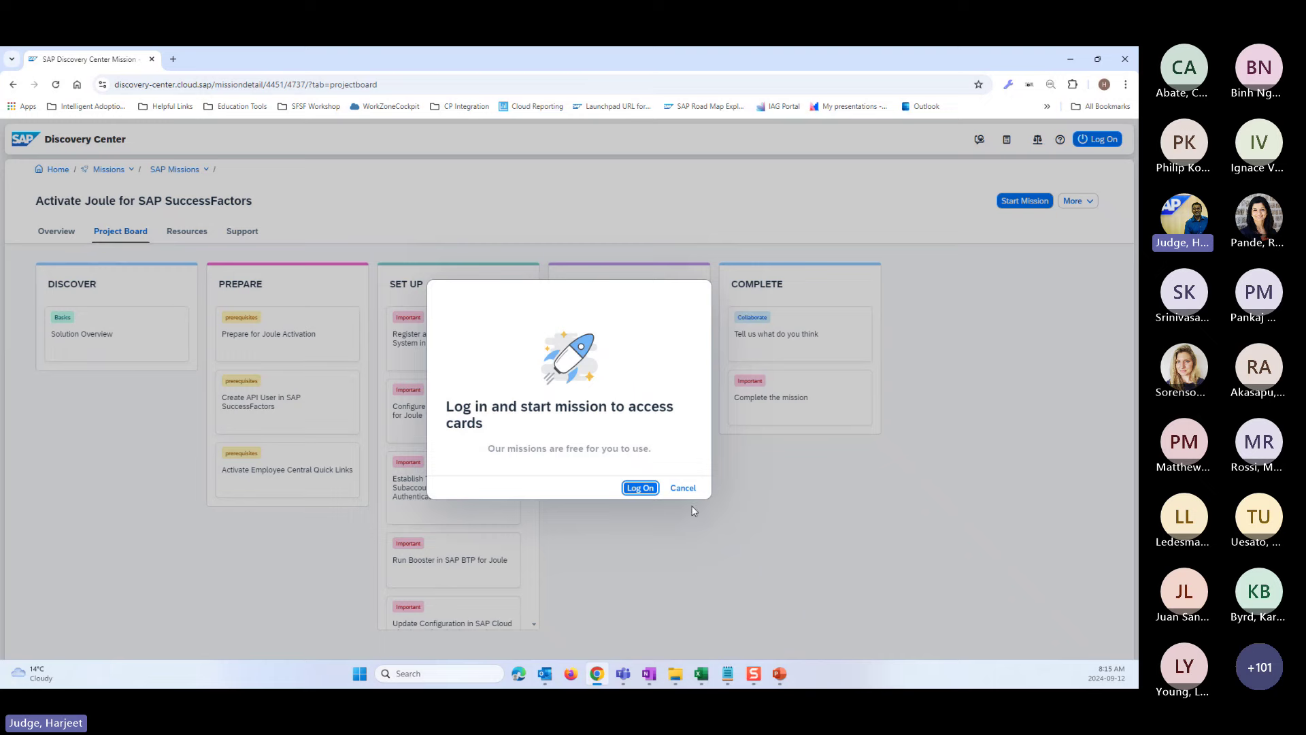
- Log on and scroll through the Solution Overview card's Joule resource links and integration diagram
click(640, 487)
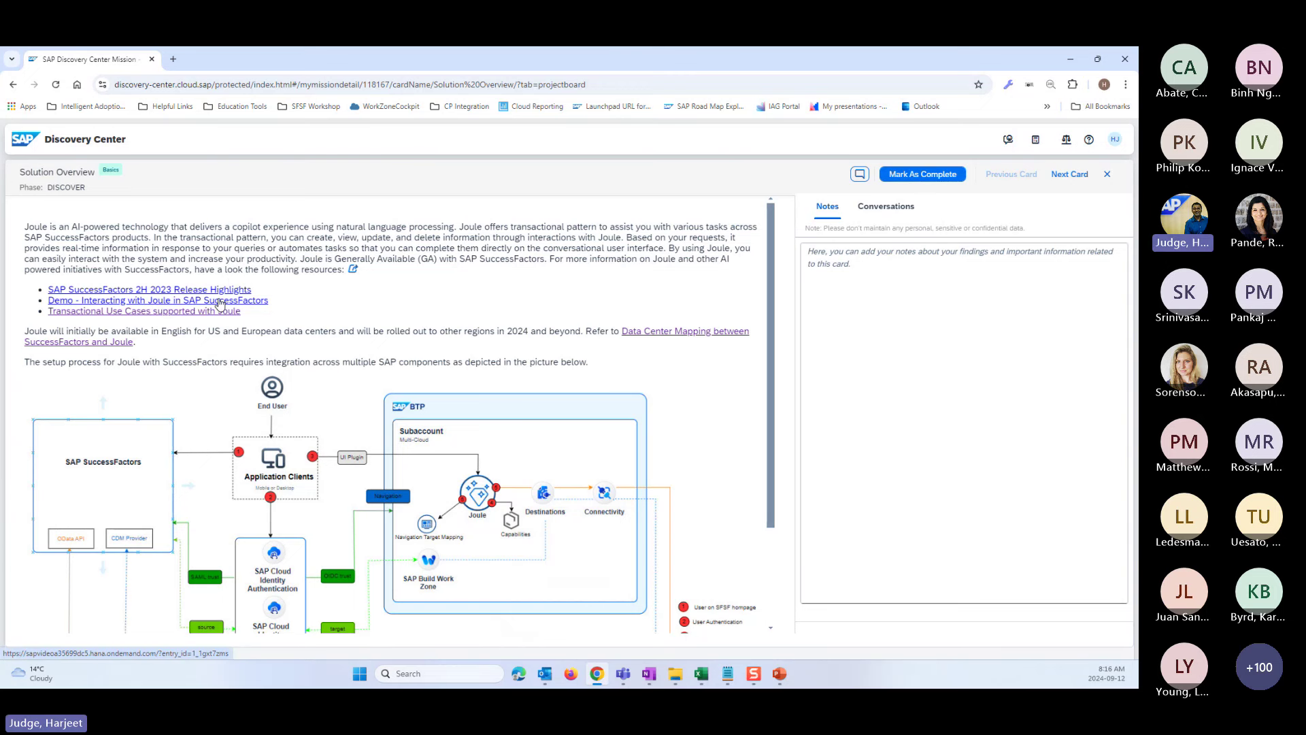
scroll(215, 452, down, 1)
scroll(215, 451, down, 1)
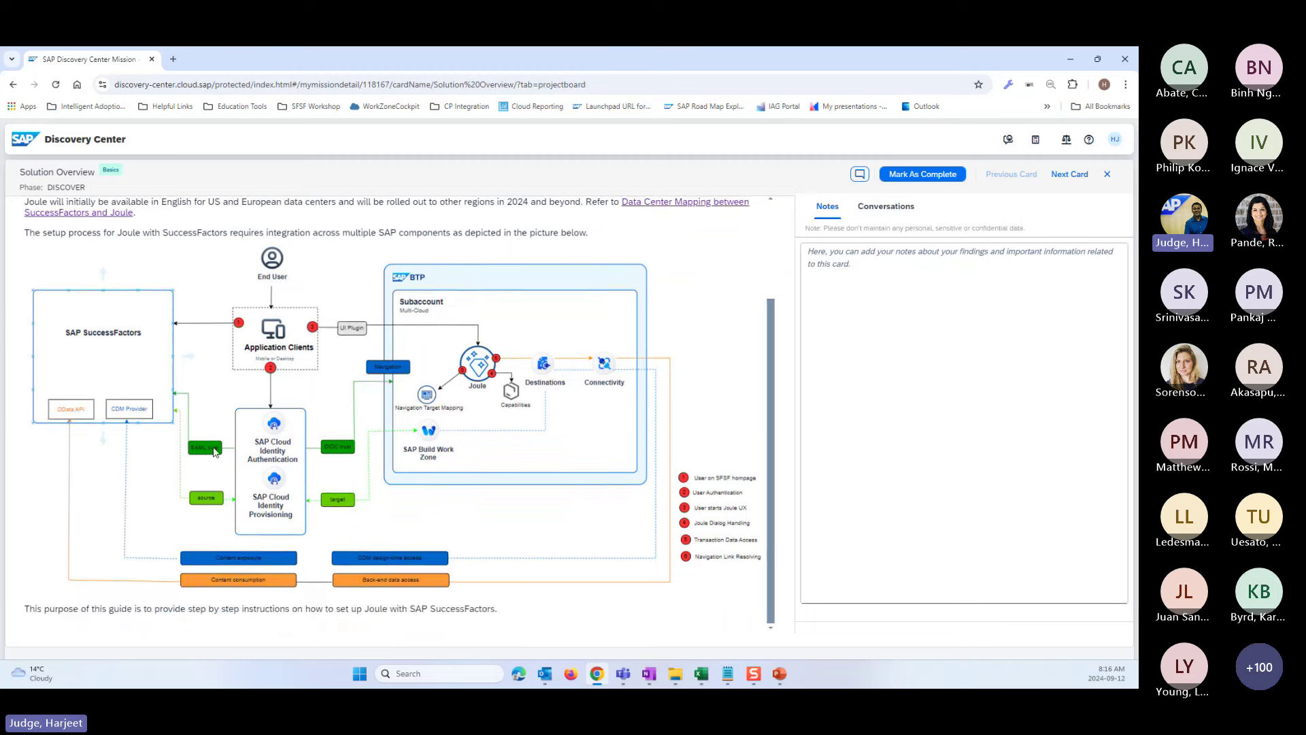
scroll(215, 452, up, 1)
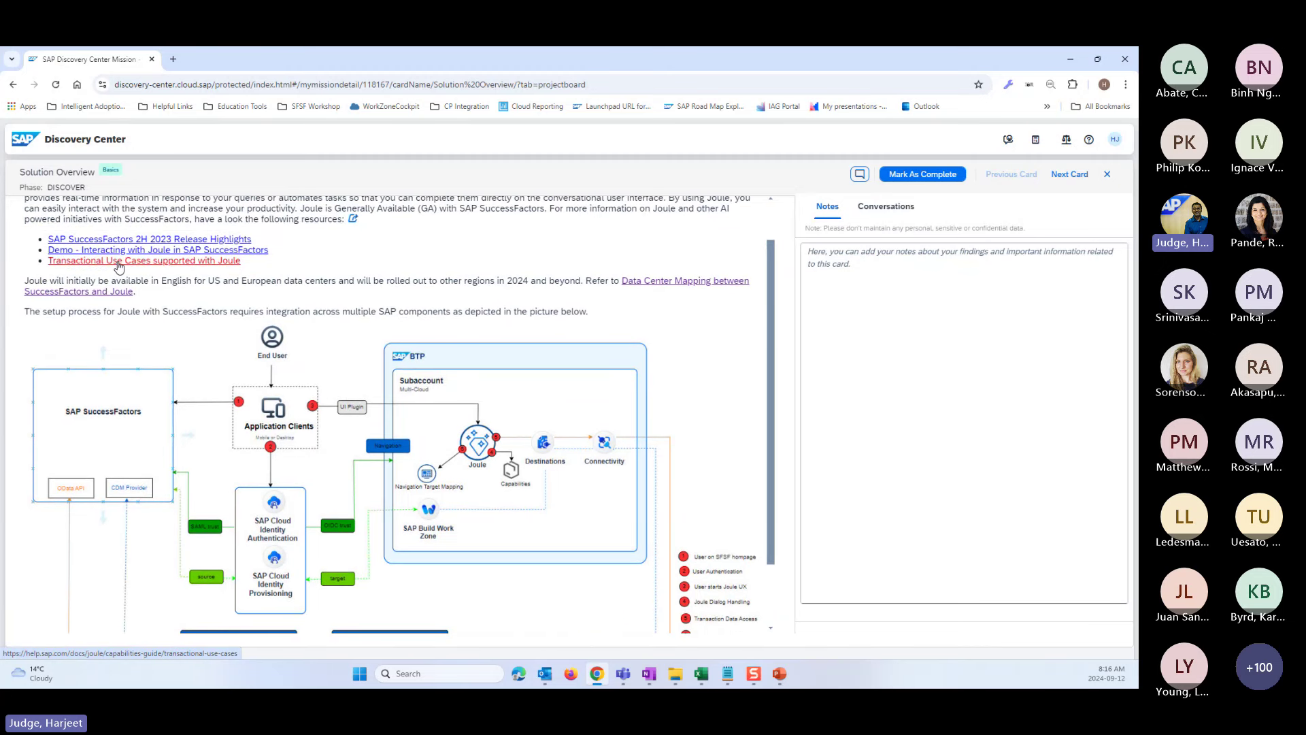
- Open the Transactional Use Cases documentation and browse the Navigational Use Cases page
click(119, 267)
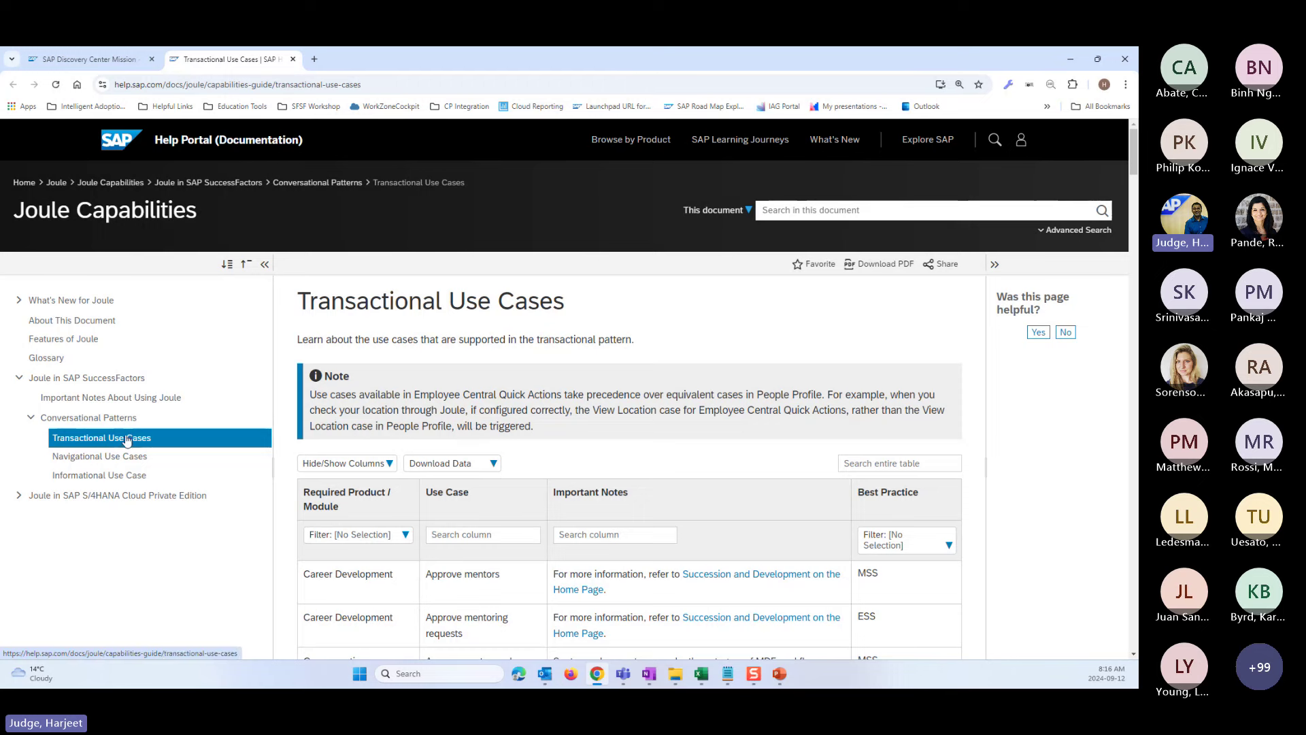
scroll(694, 595, down, 5)
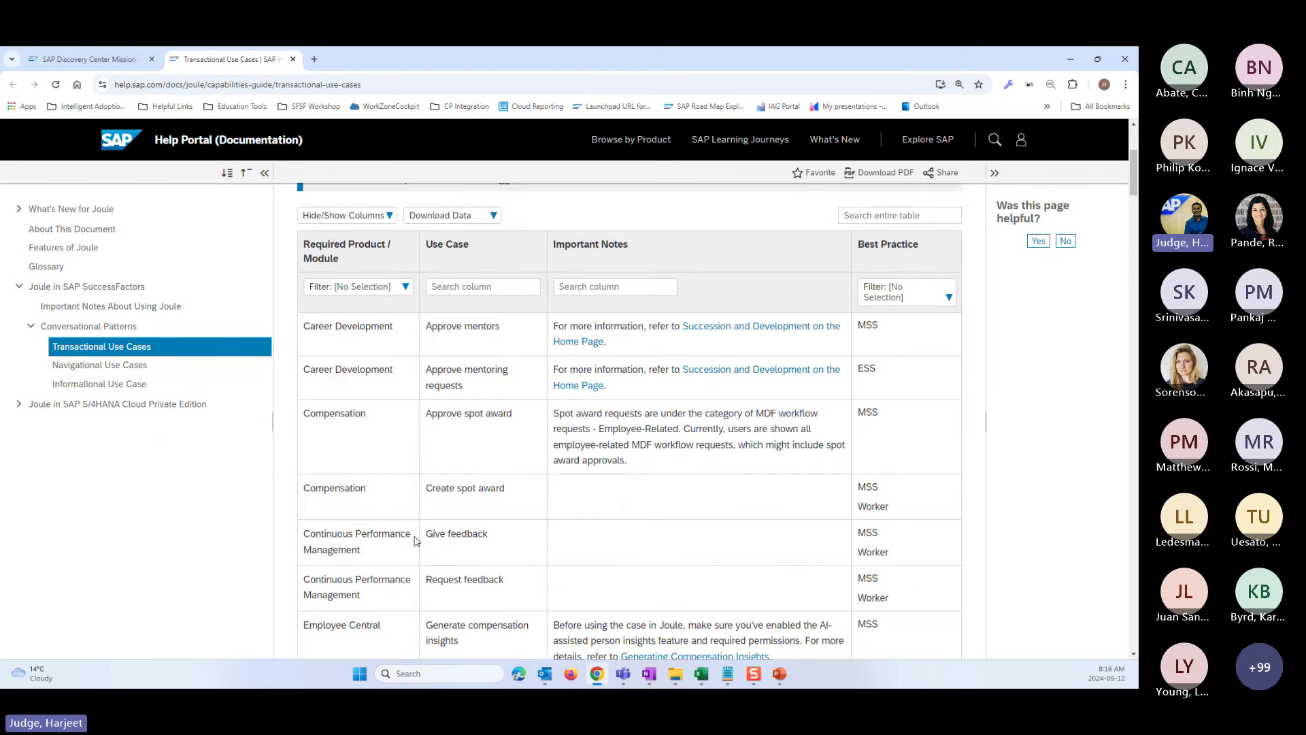
scroll(486, 461, down, 1)
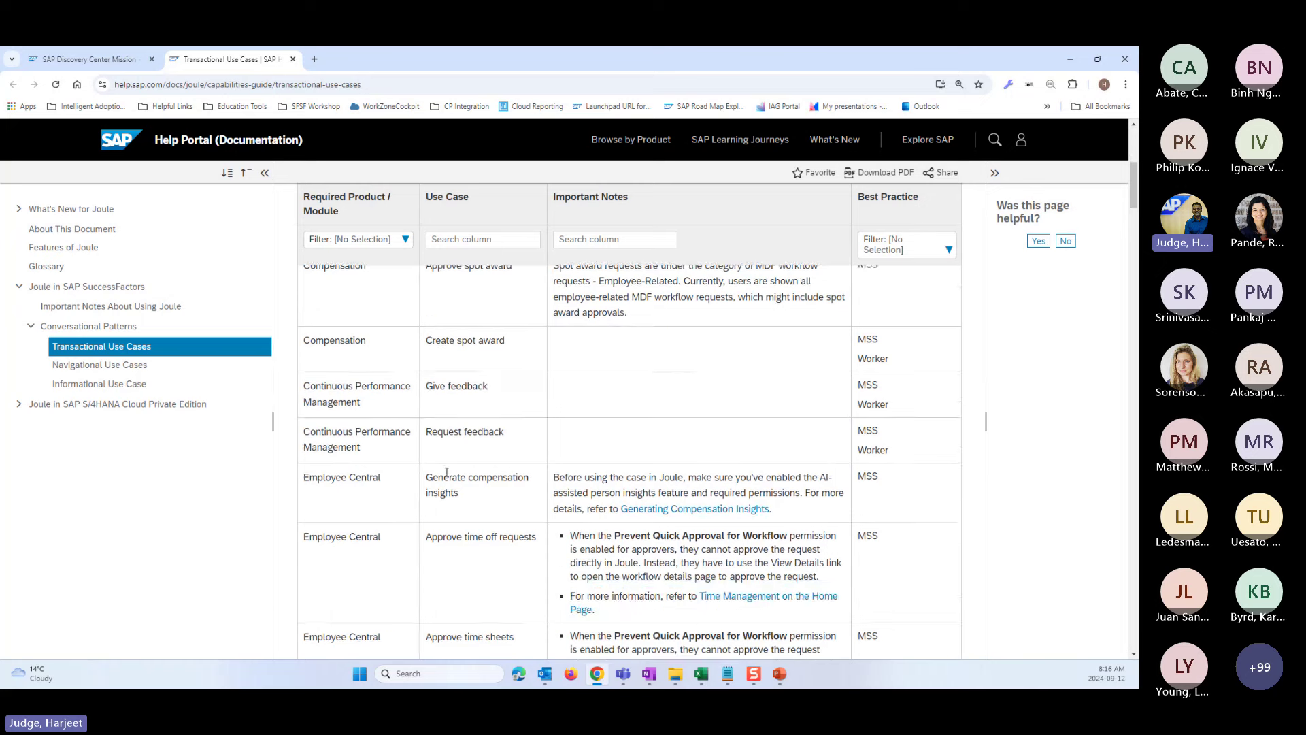
click(89, 368)
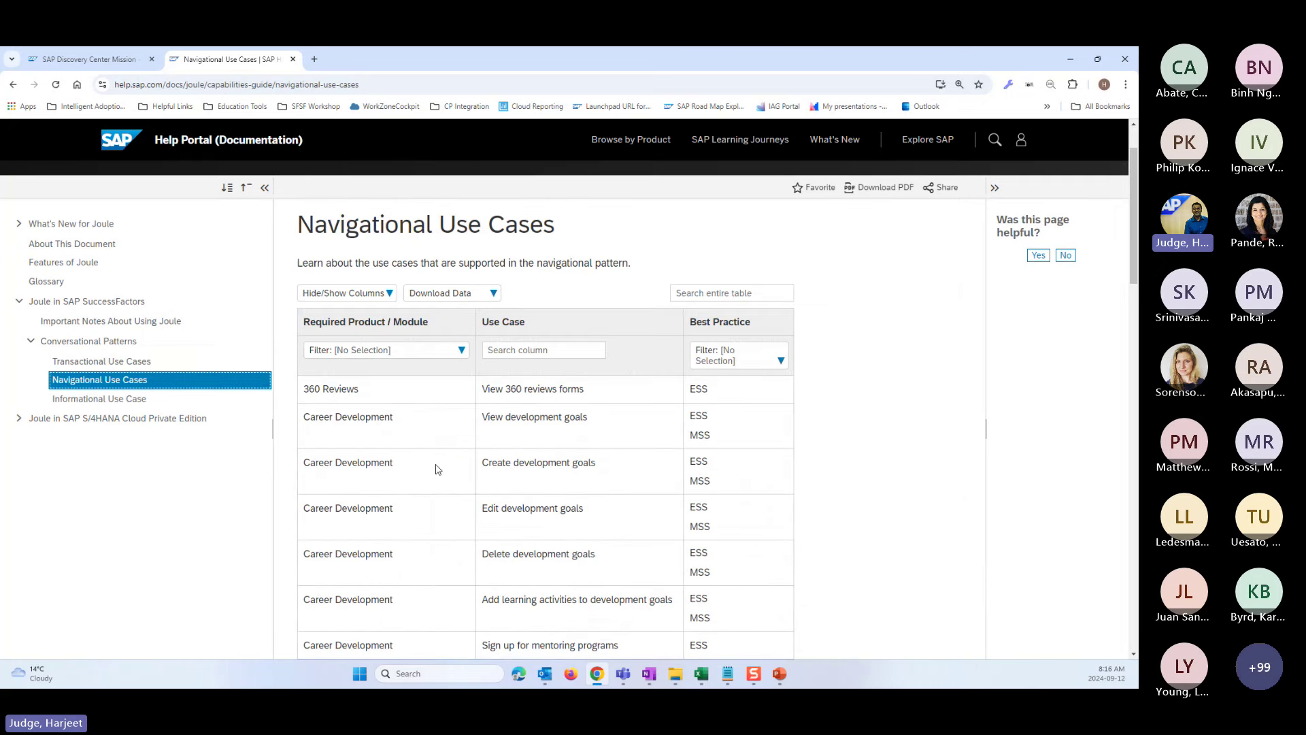
scroll(438, 469, down, 3)
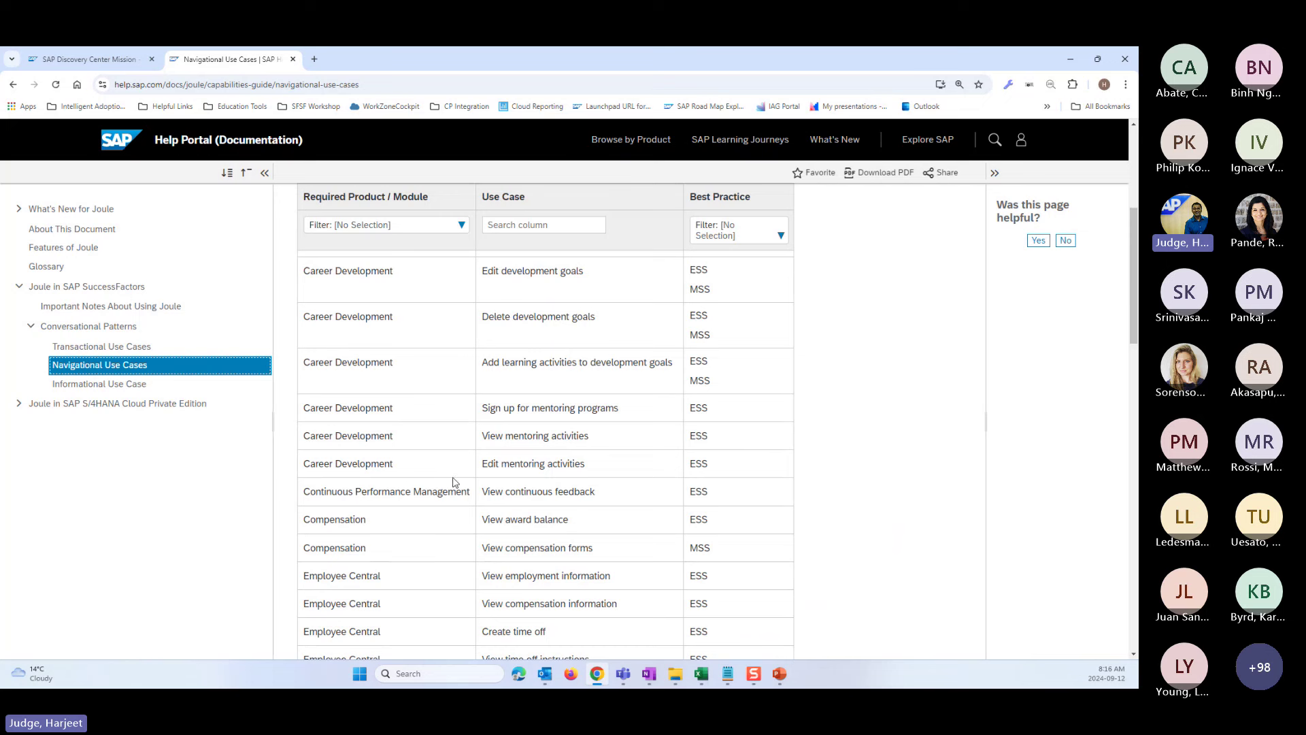
- Return to Transactional Use Cases and scroll down to the Employee Central rows, selecting one
click(131, 347)
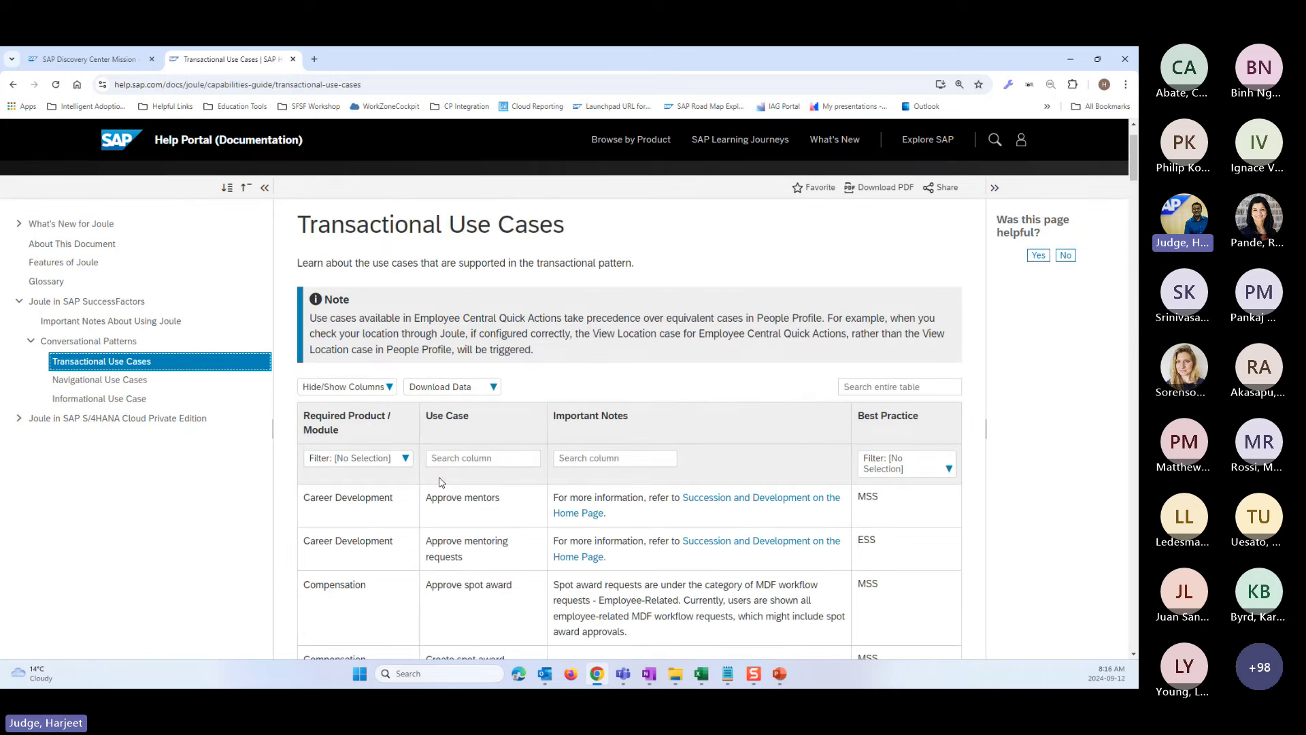
scroll(435, 528, down, 3)
scroll(439, 528, down, 2)
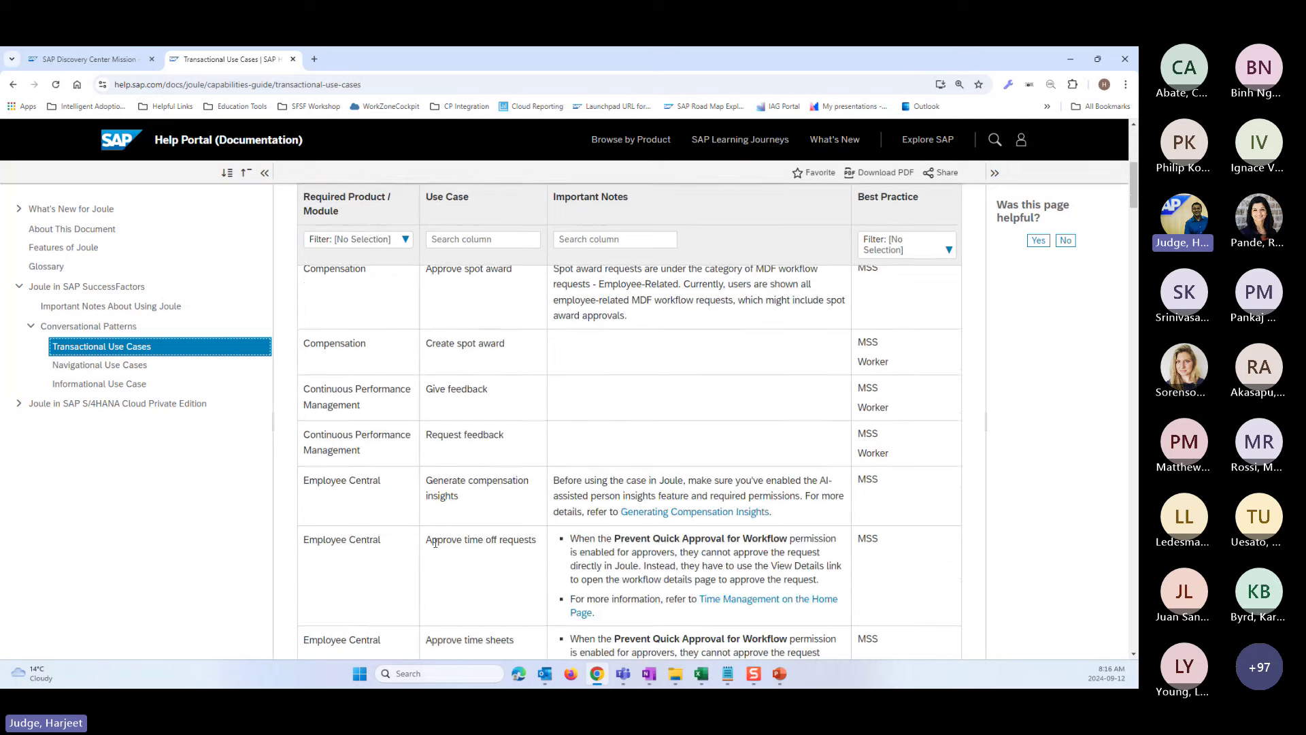
scroll(392, 485, down, 1)
scroll(393, 486, down, 3)
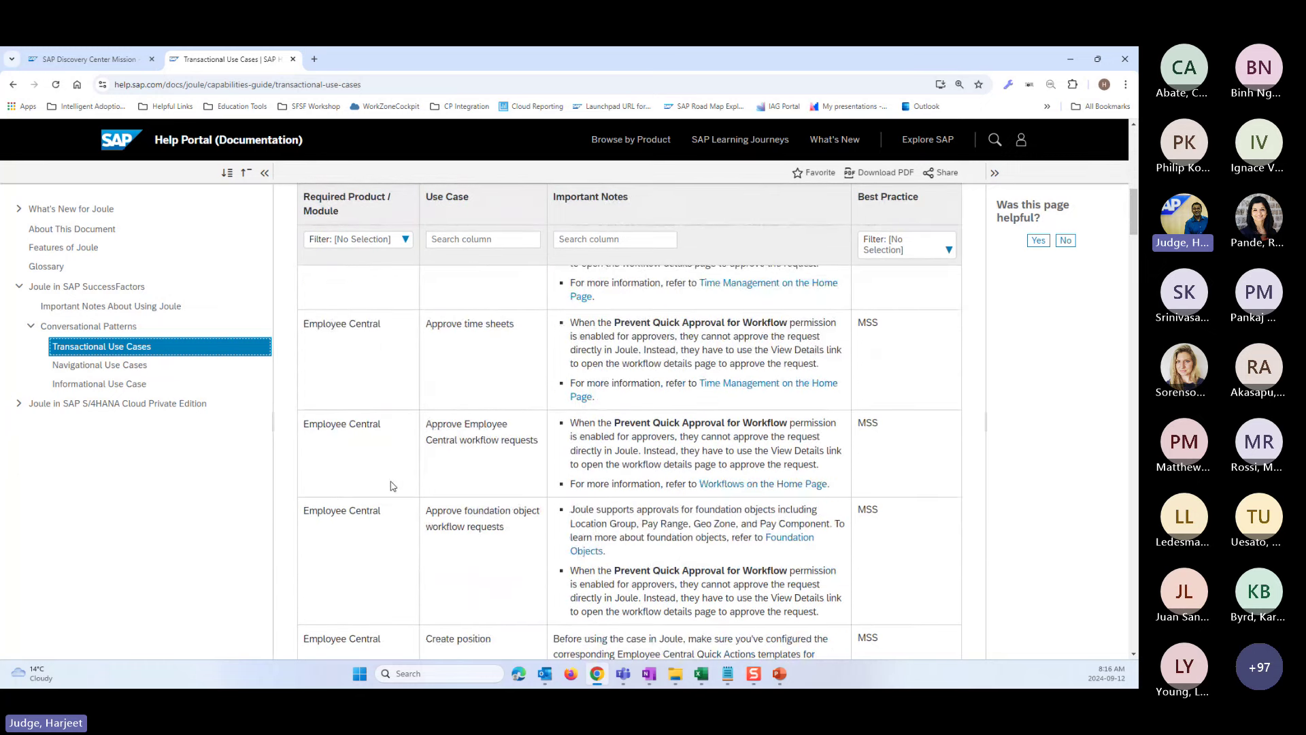
scroll(389, 516, down, 1)
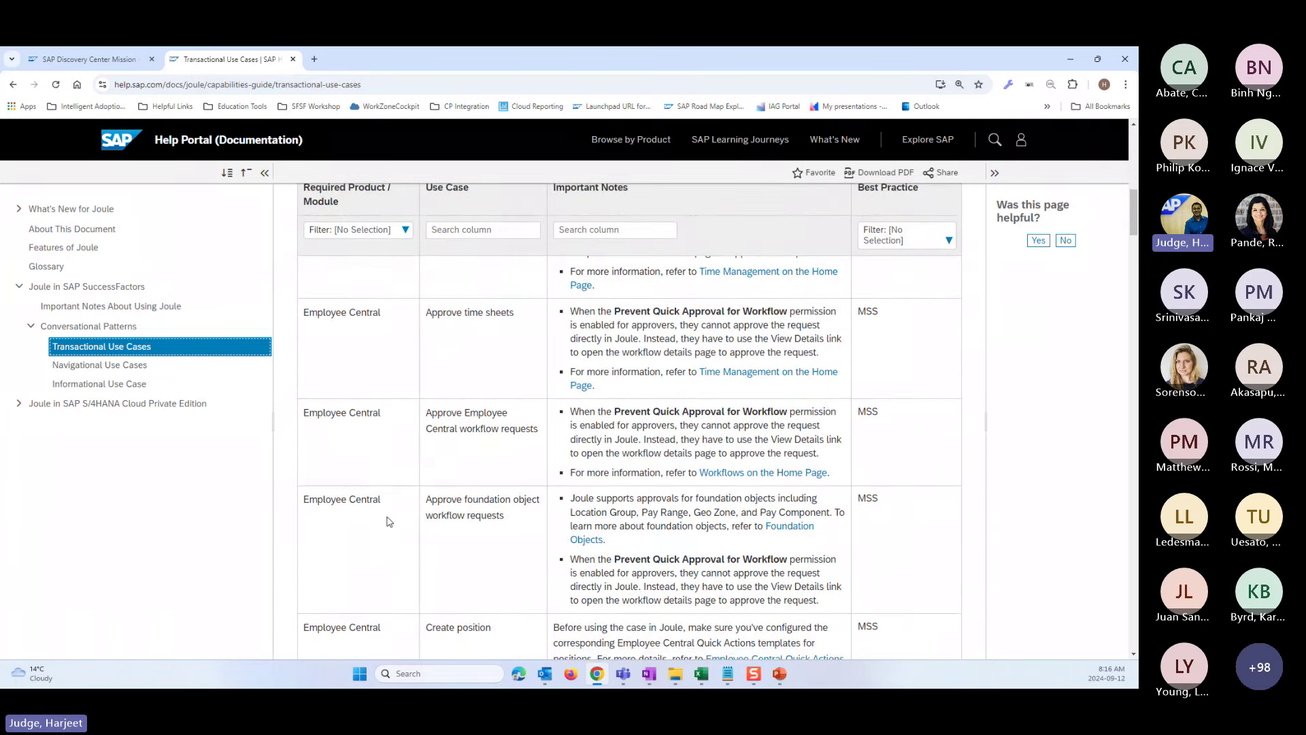
scroll(389, 521, down, 2)
drag(390, 487, 302, 486)
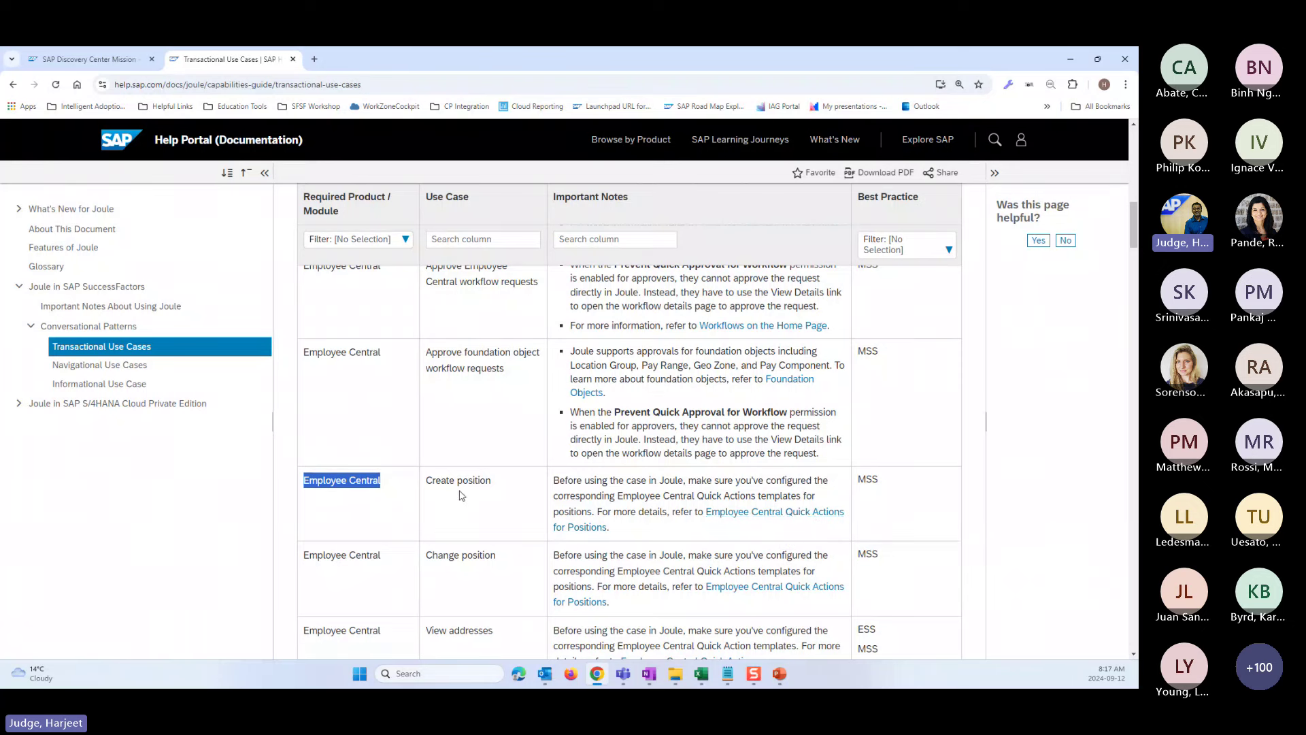
- Highlight the Create position use case, then switch to the Navigational Use Cases table
click(495, 487)
drag(495, 487, 426, 485)
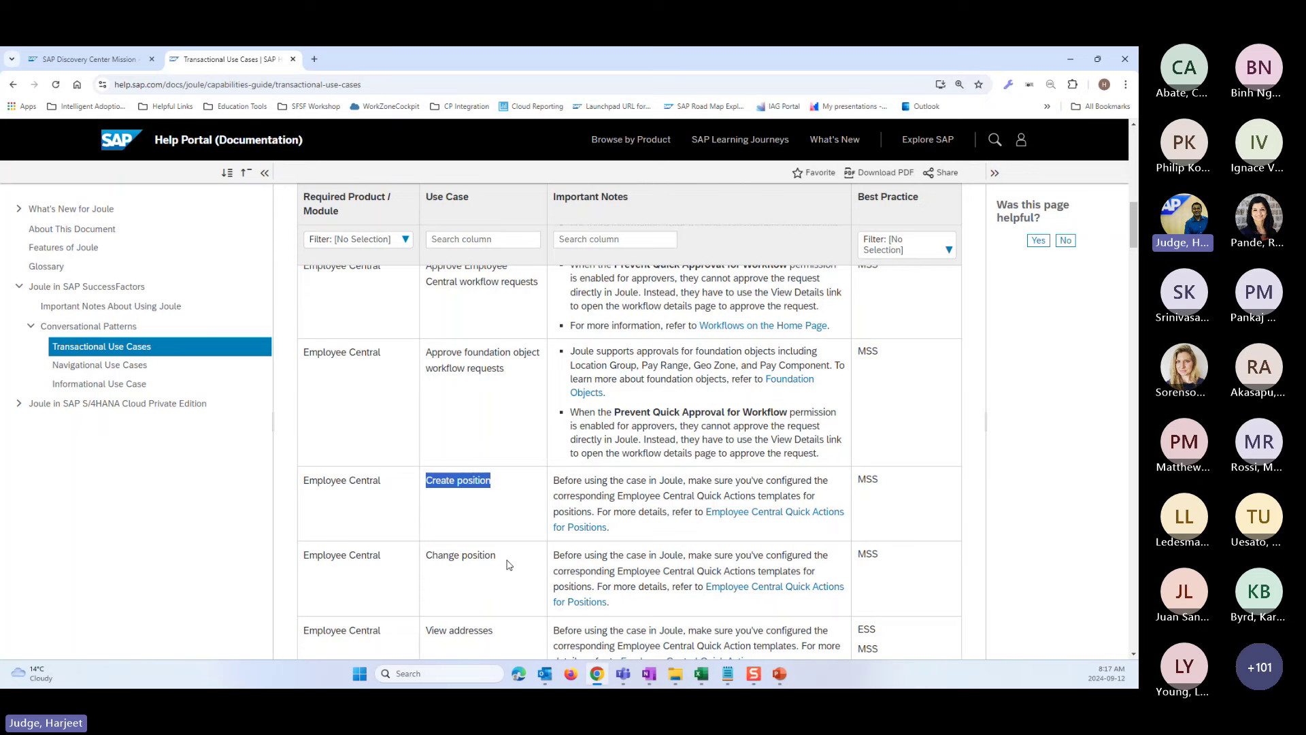
scroll(497, 537, down, 3)
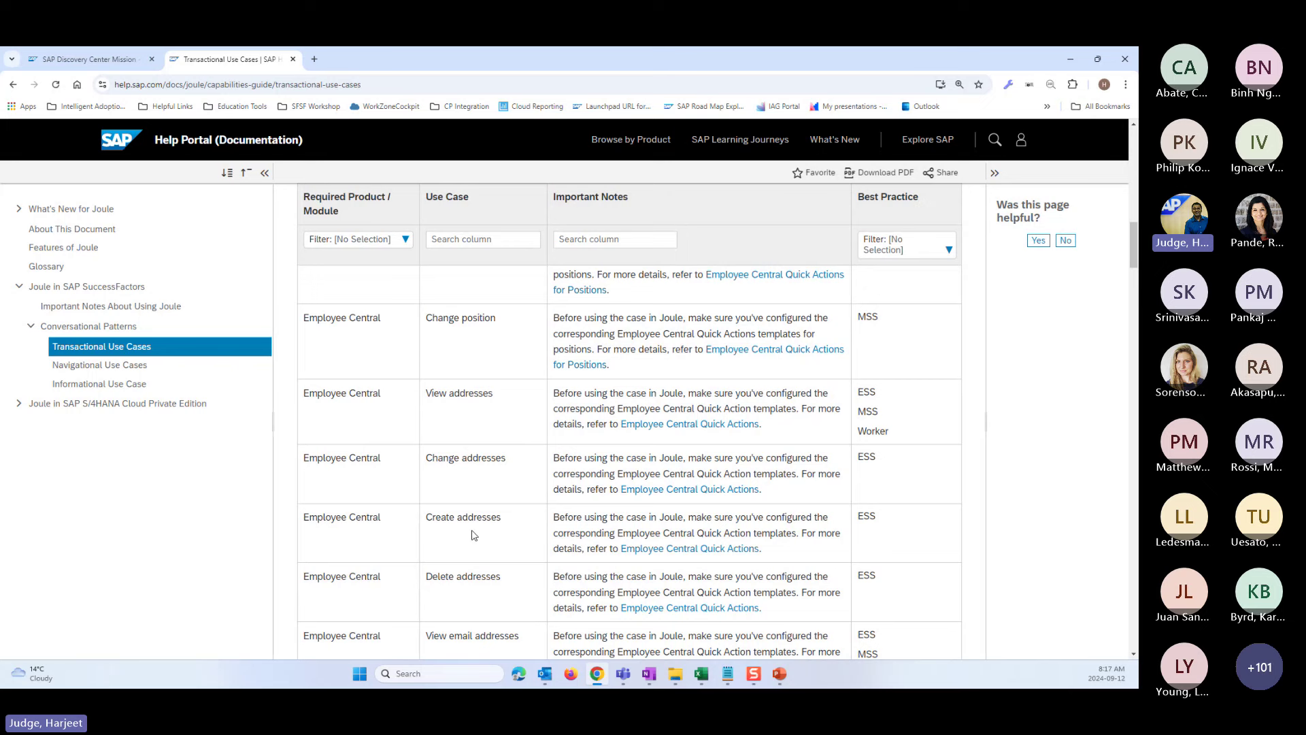
click(100, 365)
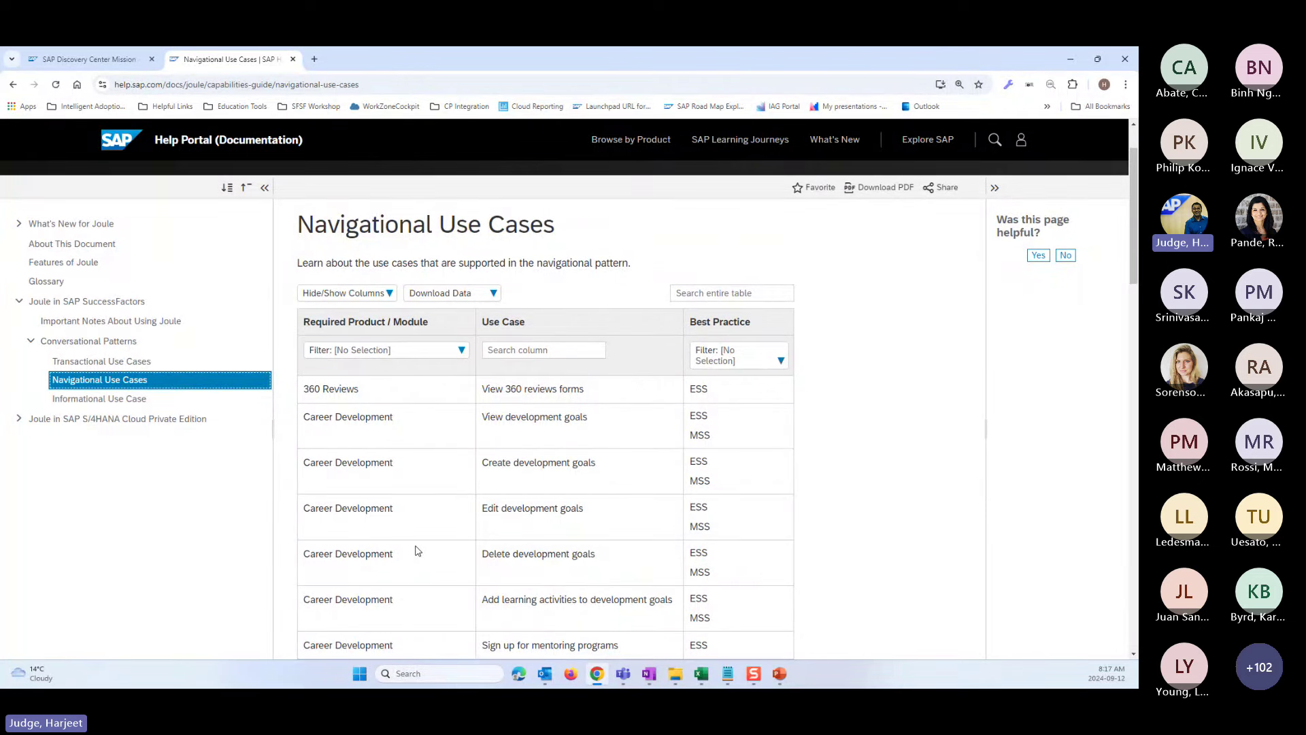
scroll(433, 516, down, 4)
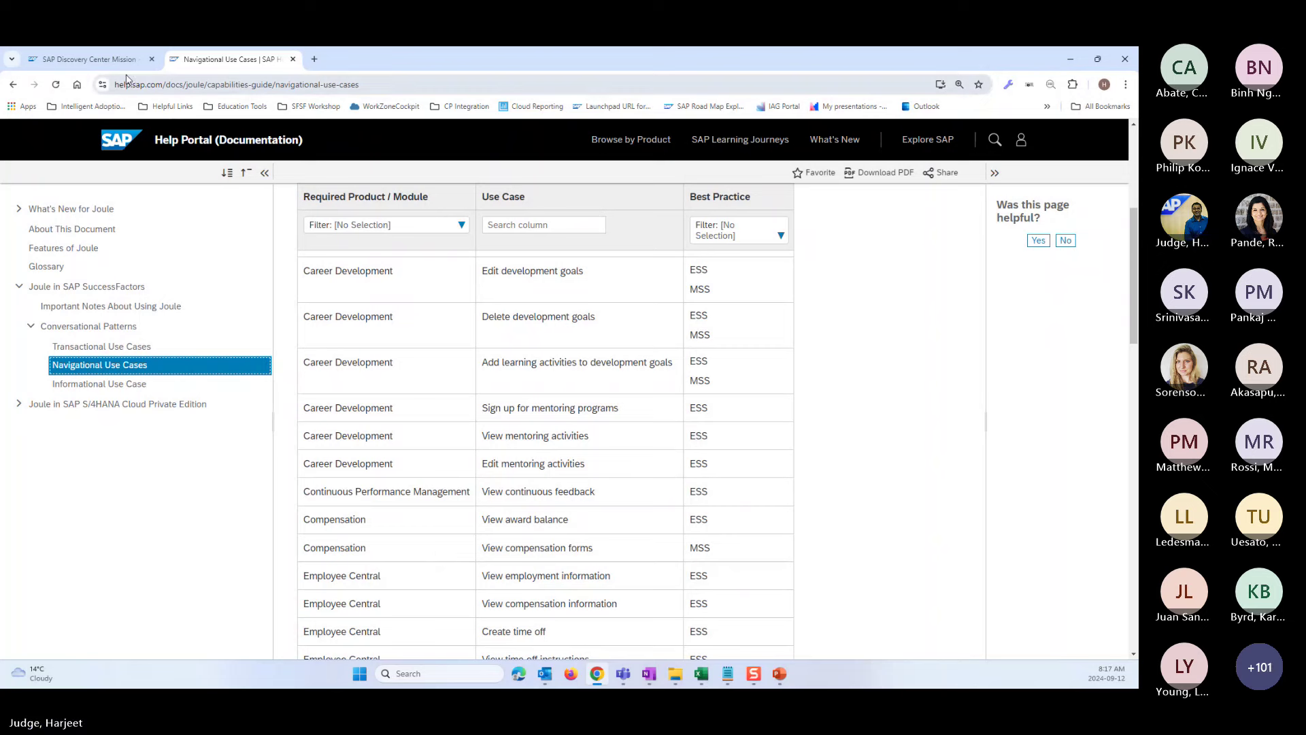
- Switch back to the Discovery Center mission tab and scroll the Solution Overview card to the top
click(88, 59)
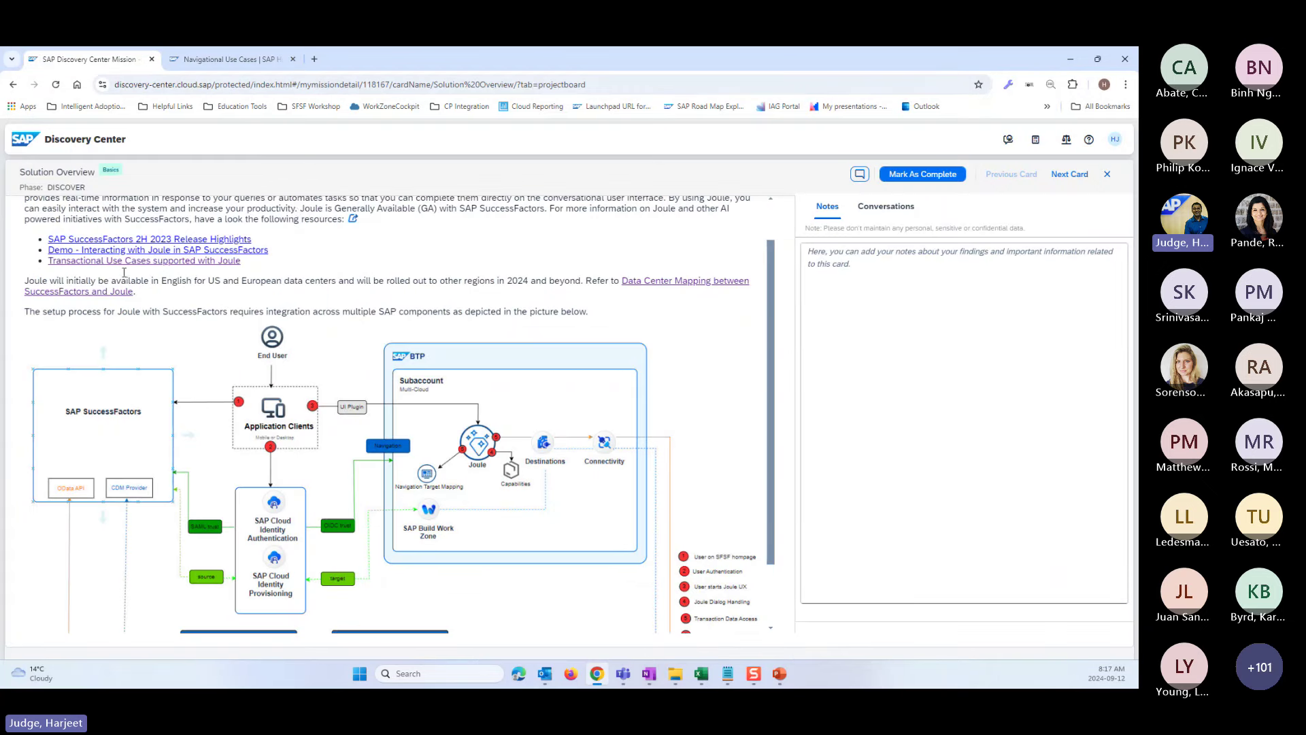
scroll(189, 345, up, 1)
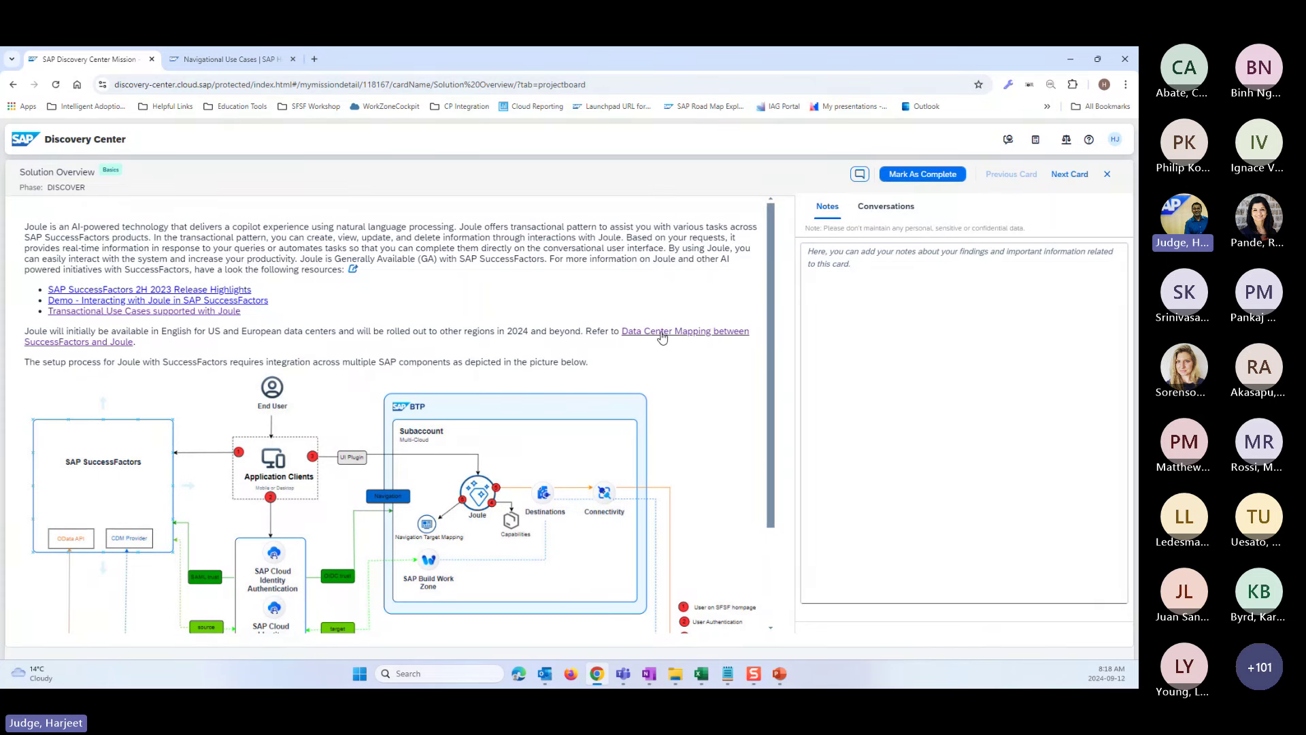
- Open Data Center Mapping and highlight DC70 (Virginia), its Joule data center US10, and AWS
click(701, 338)
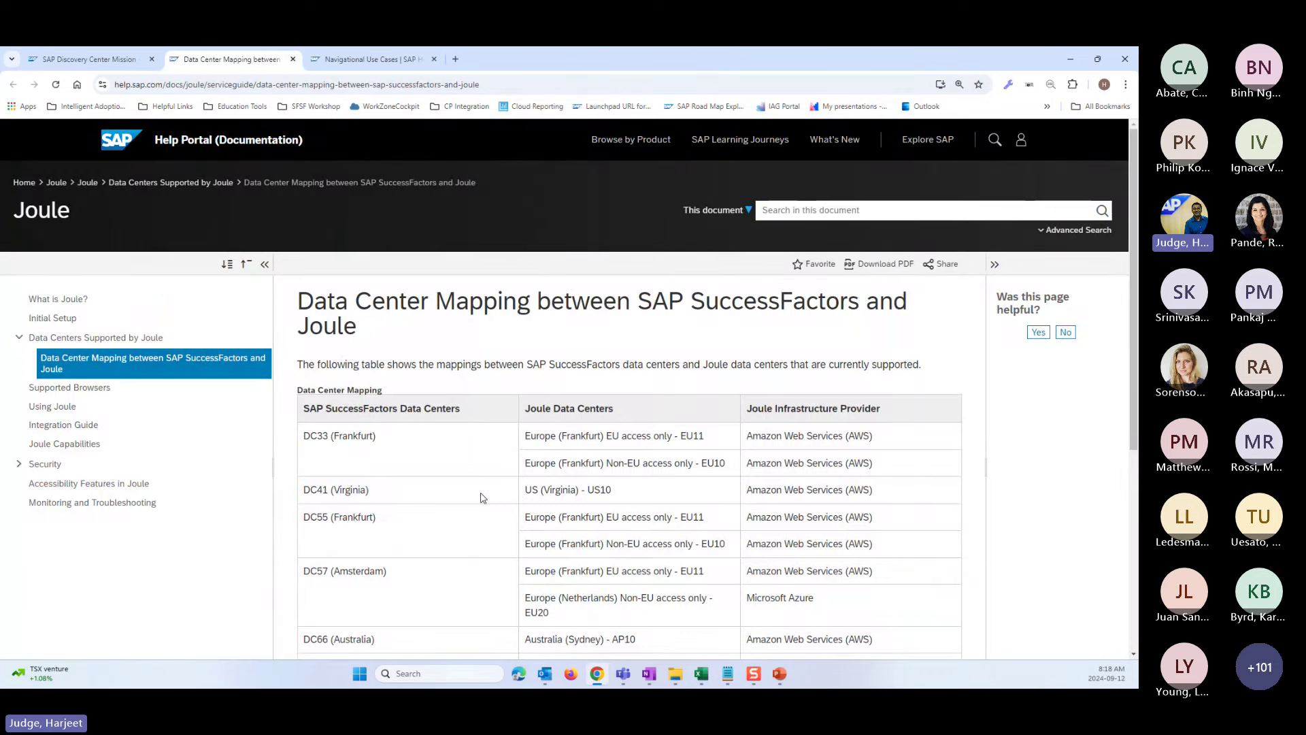
scroll(489, 517, down, 1)
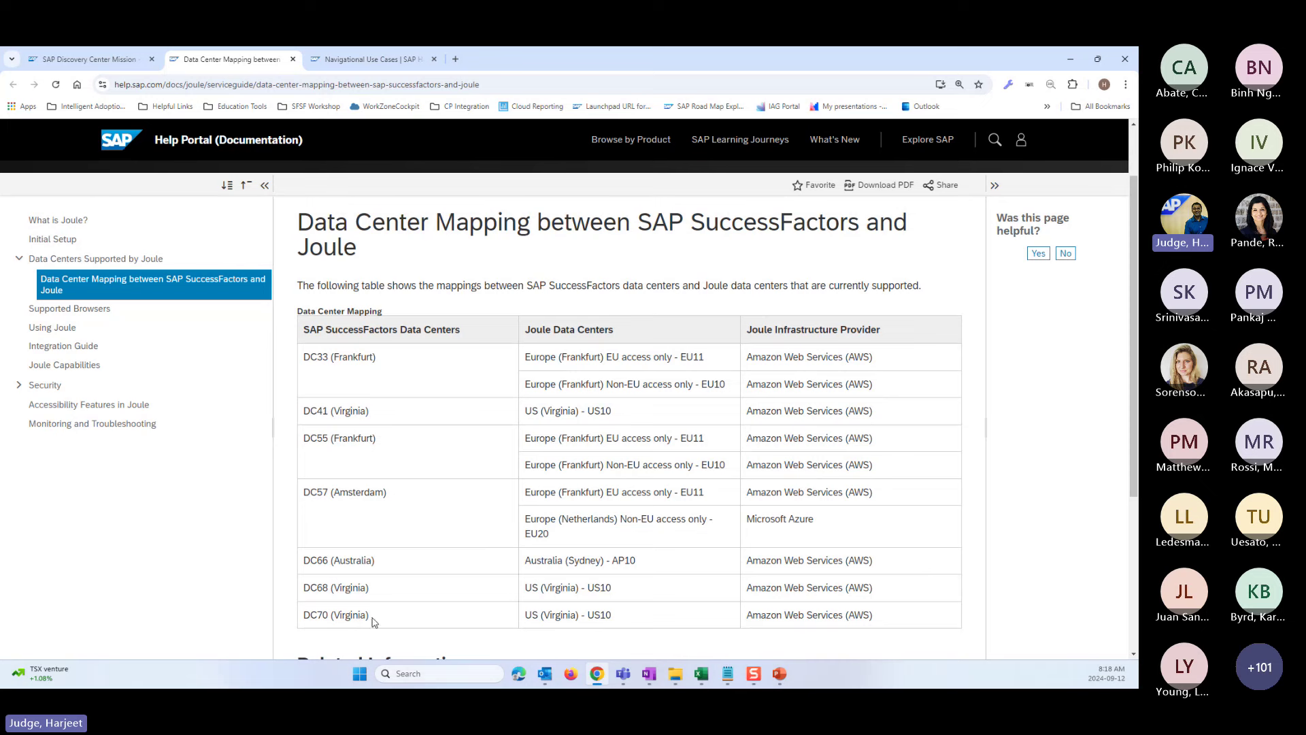
drag(373, 618, 304, 622)
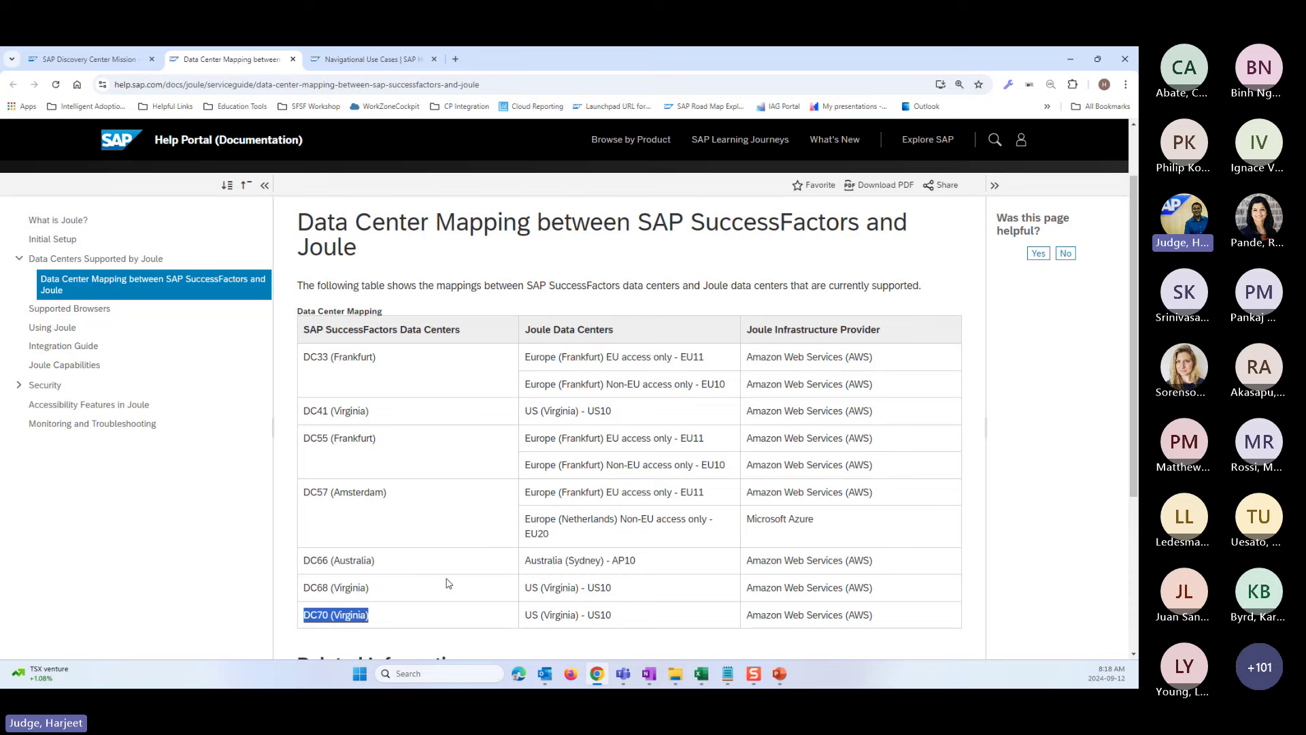
click(614, 619)
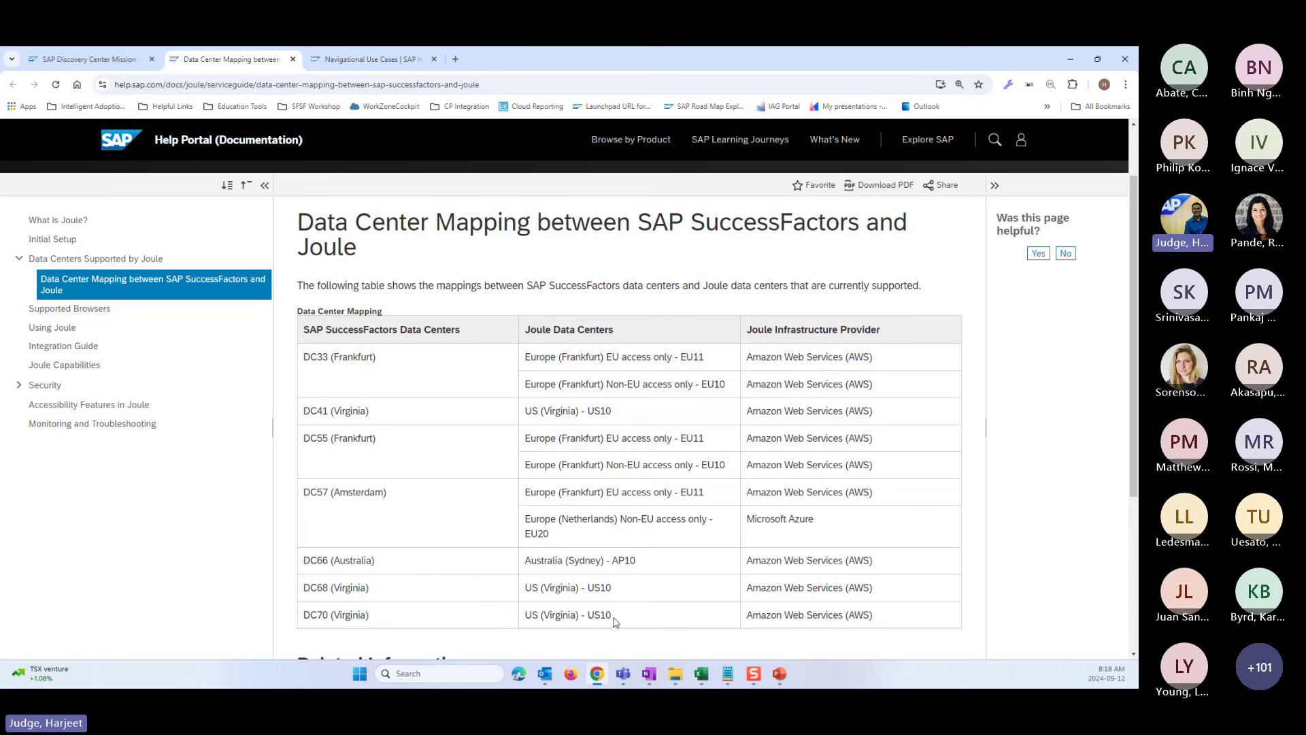
drag(614, 619, 525, 616)
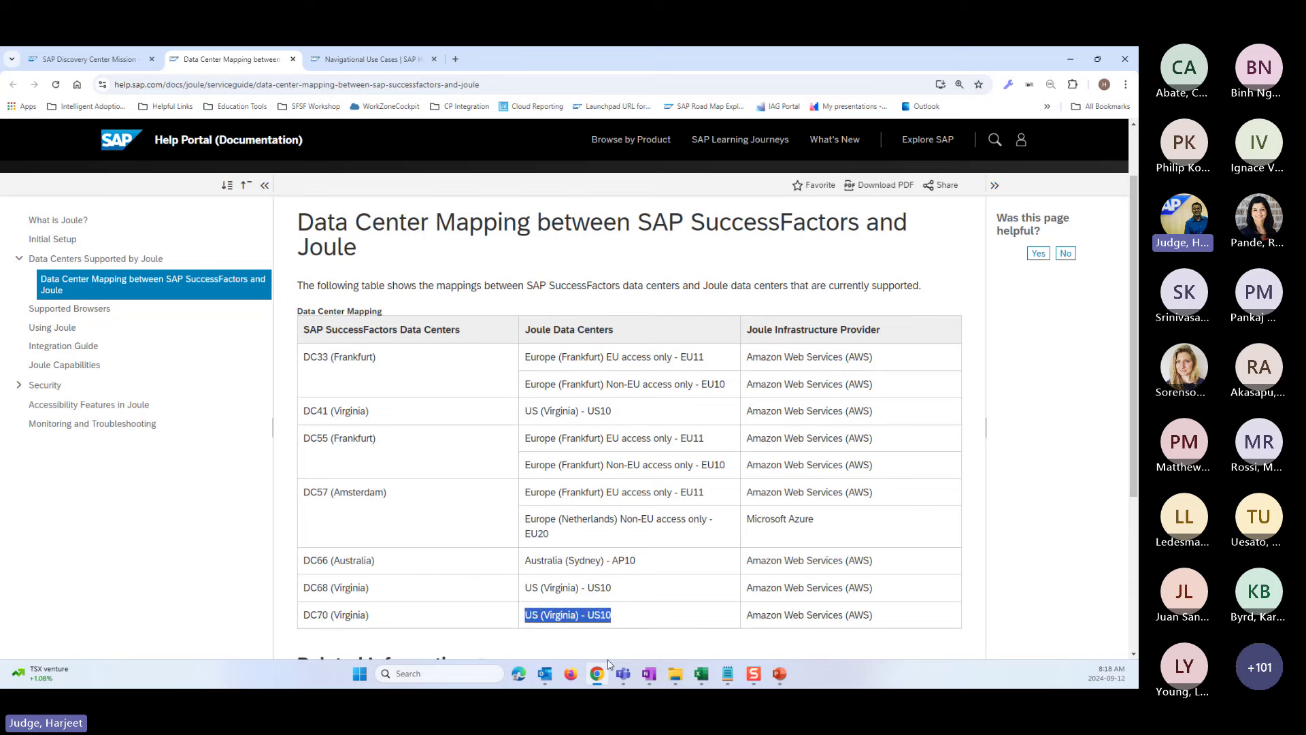
drag(878, 616, 745, 618)
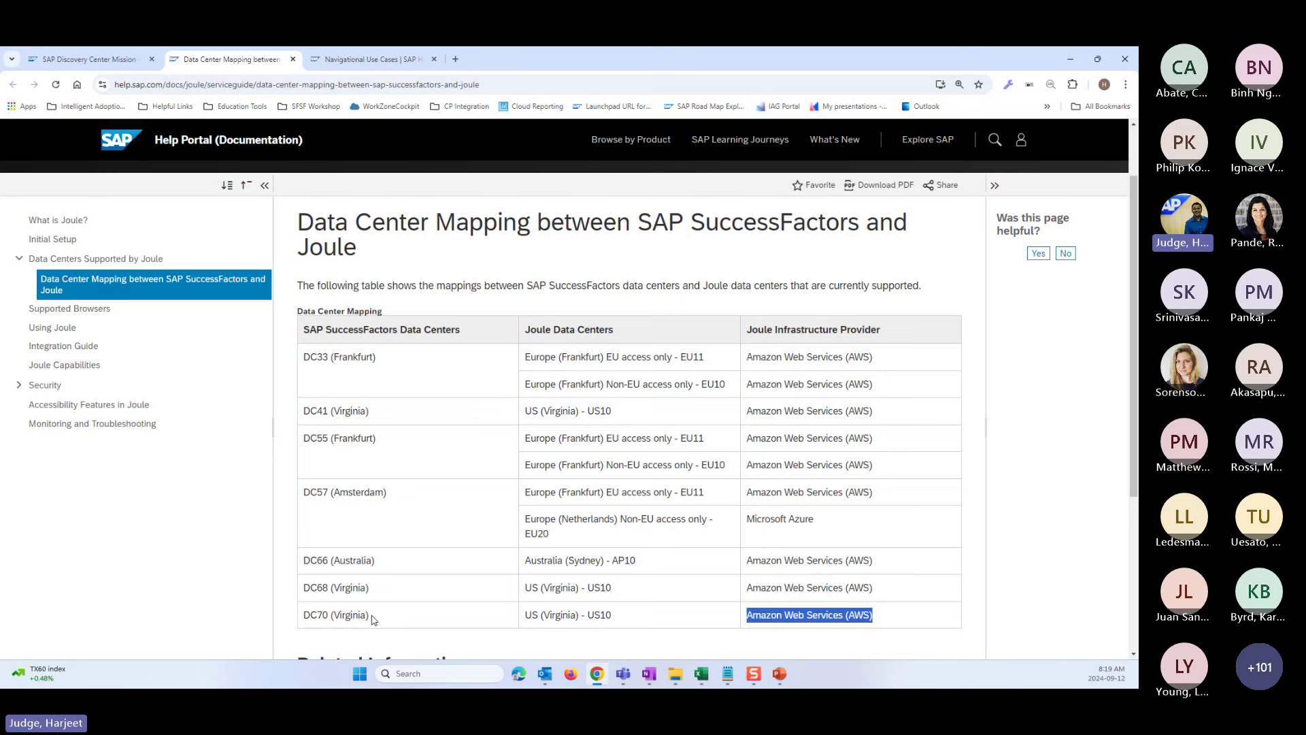
drag(372, 615, 304, 615)
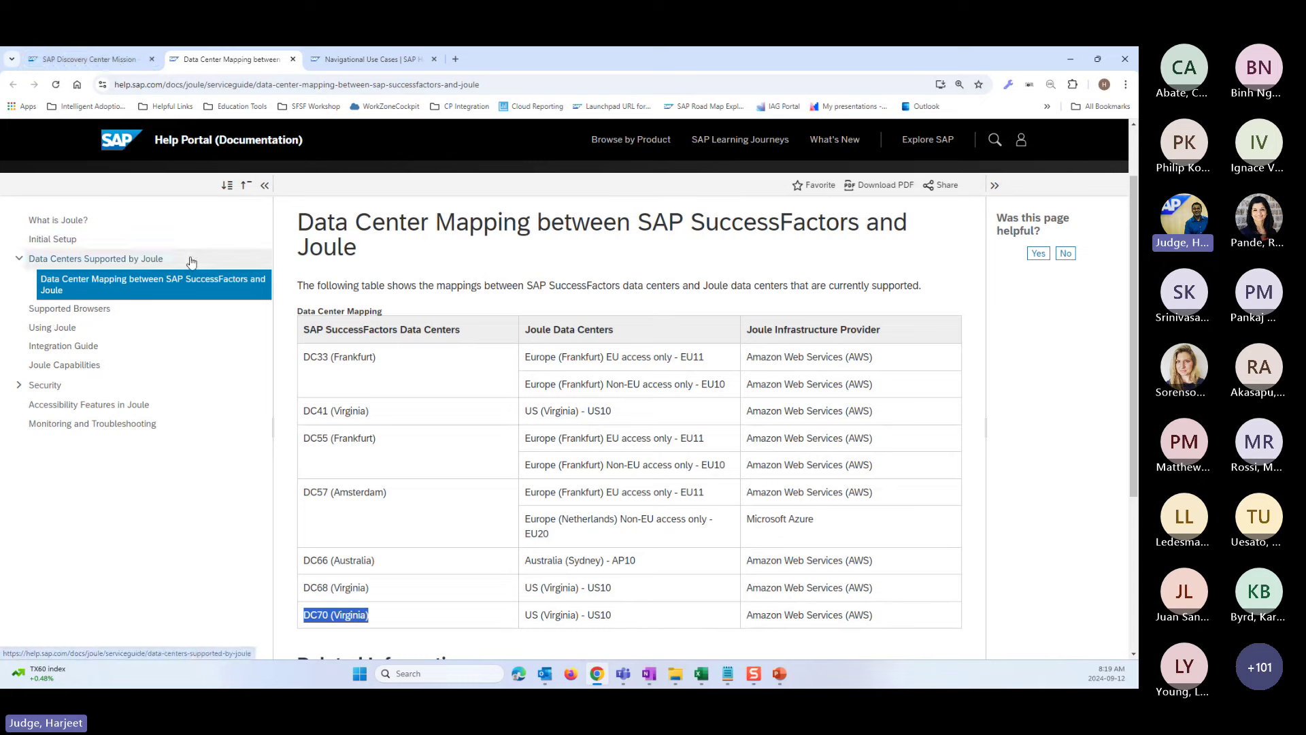
- Switch to the Discovery Center tab and close the Solution Overview card
click(102, 60)
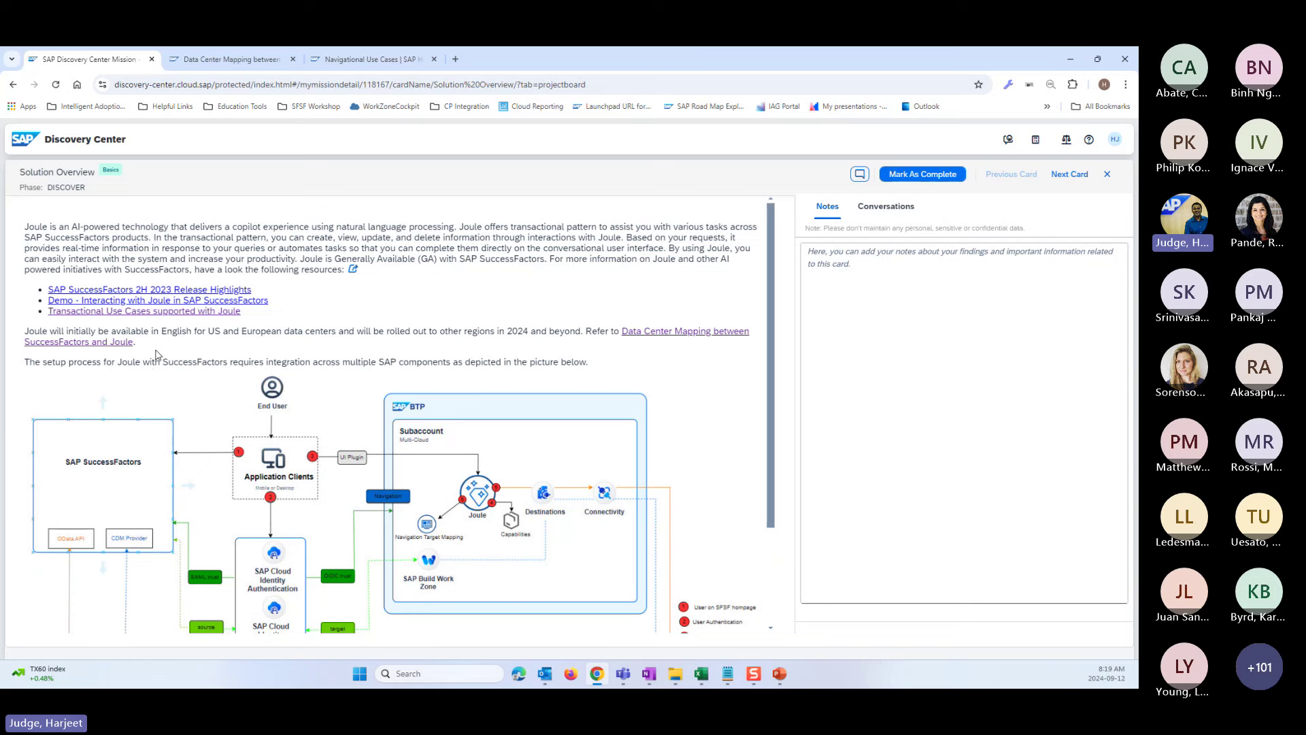
click(1107, 174)
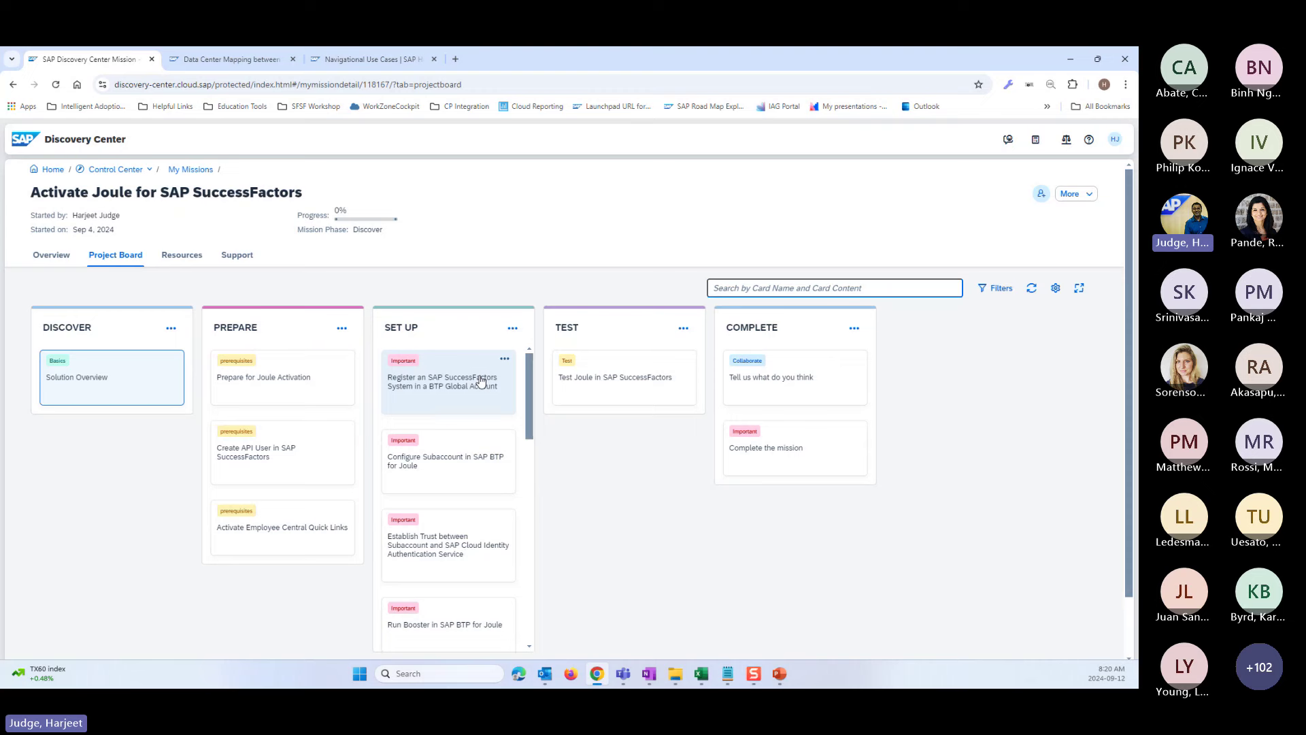
- Open the Prepare for Joule Activation card and scroll through its sections
click(272, 380)
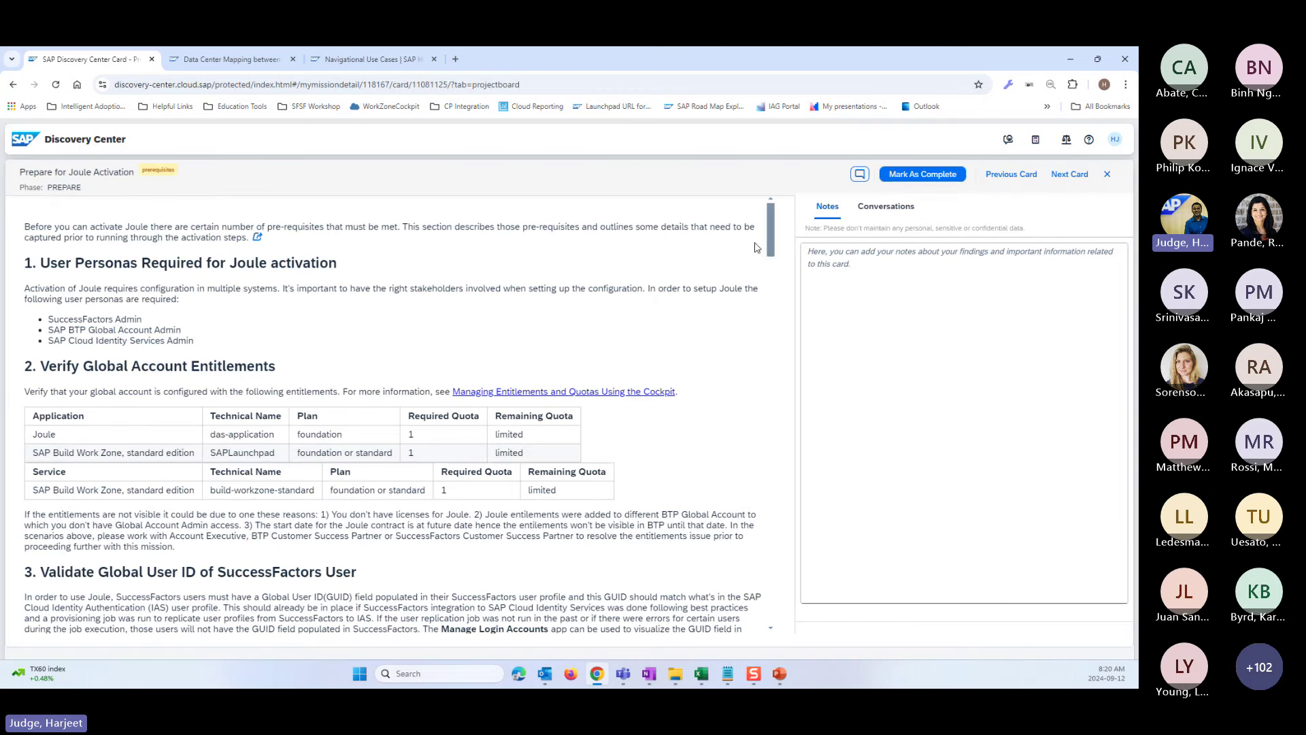
drag(772, 238, 769, 580)
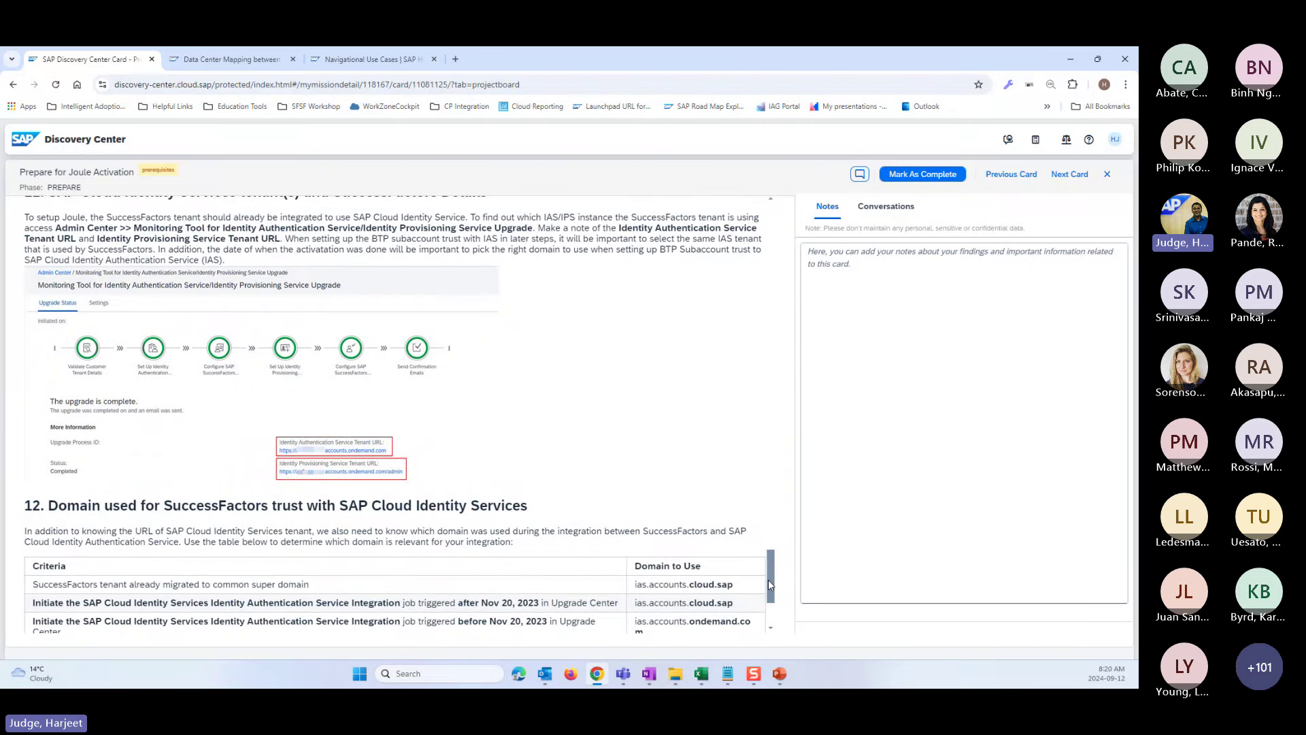
drag(769, 579, 767, 578)
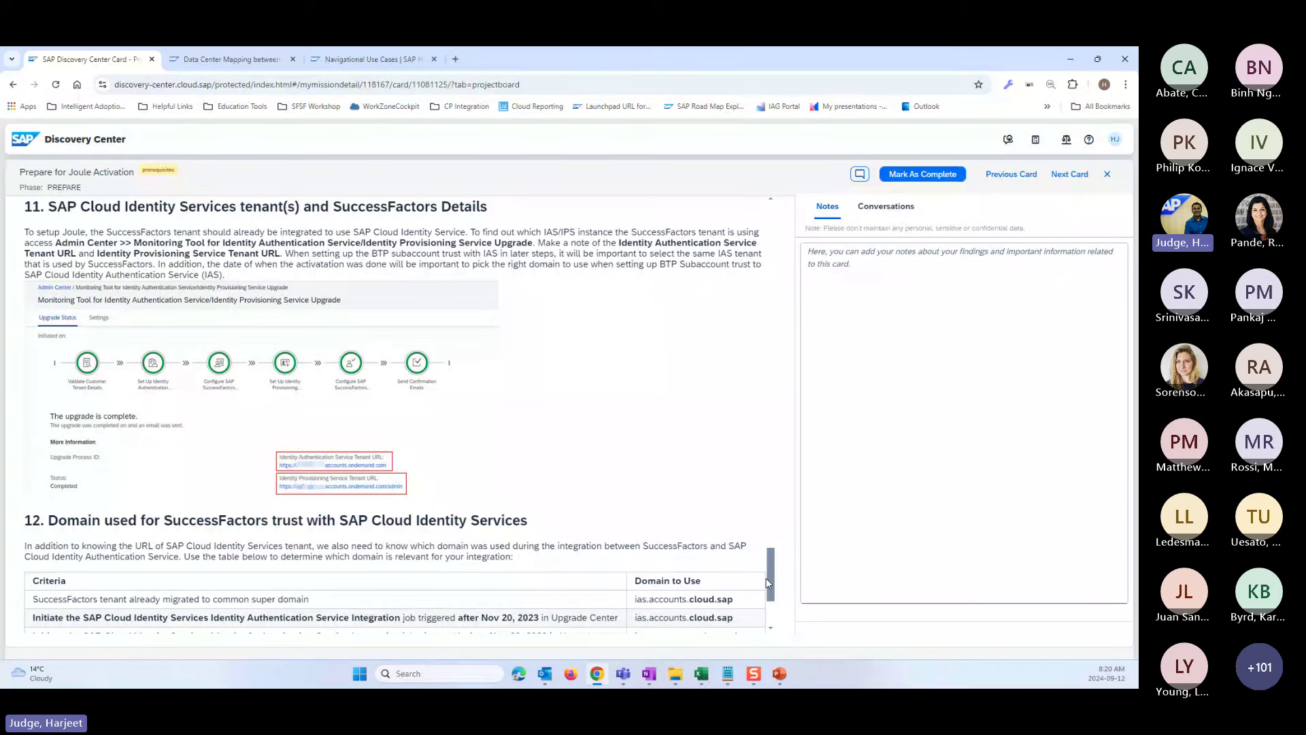
drag(767, 581, 828, 310)
scroll(502, 511, up, 15)
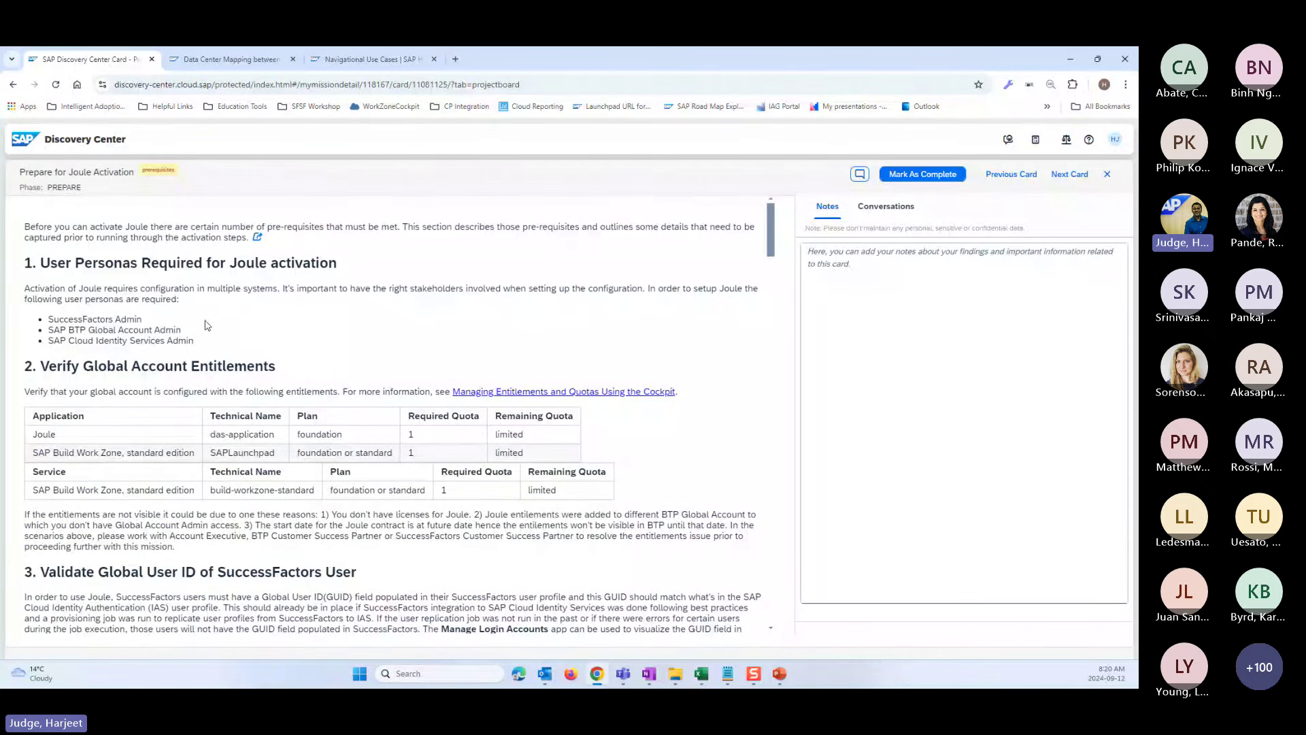
- Highlight the three required user personas and the Verify Global Account Entitlements heading
drag(40, 262, 229, 343)
click(430, 359)
drag(208, 344, 46, 324)
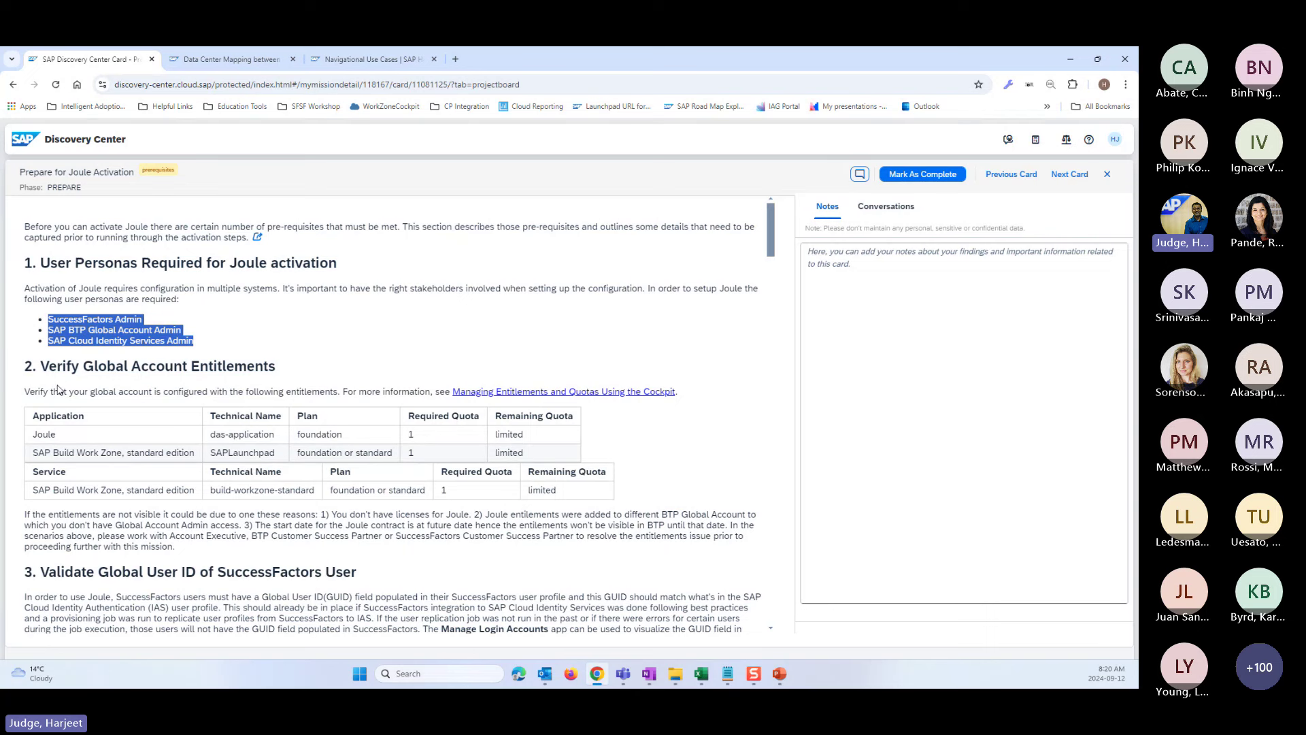
click(284, 378)
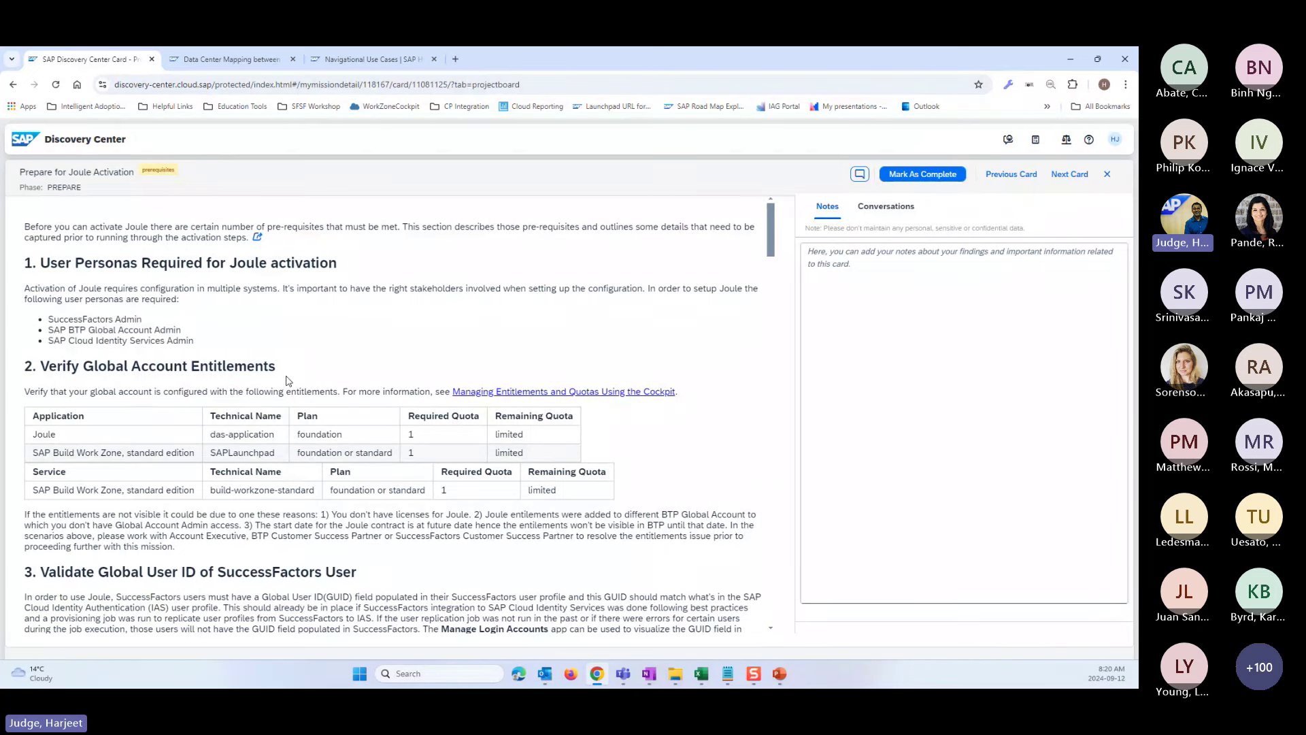
drag(286, 376, 36, 363)
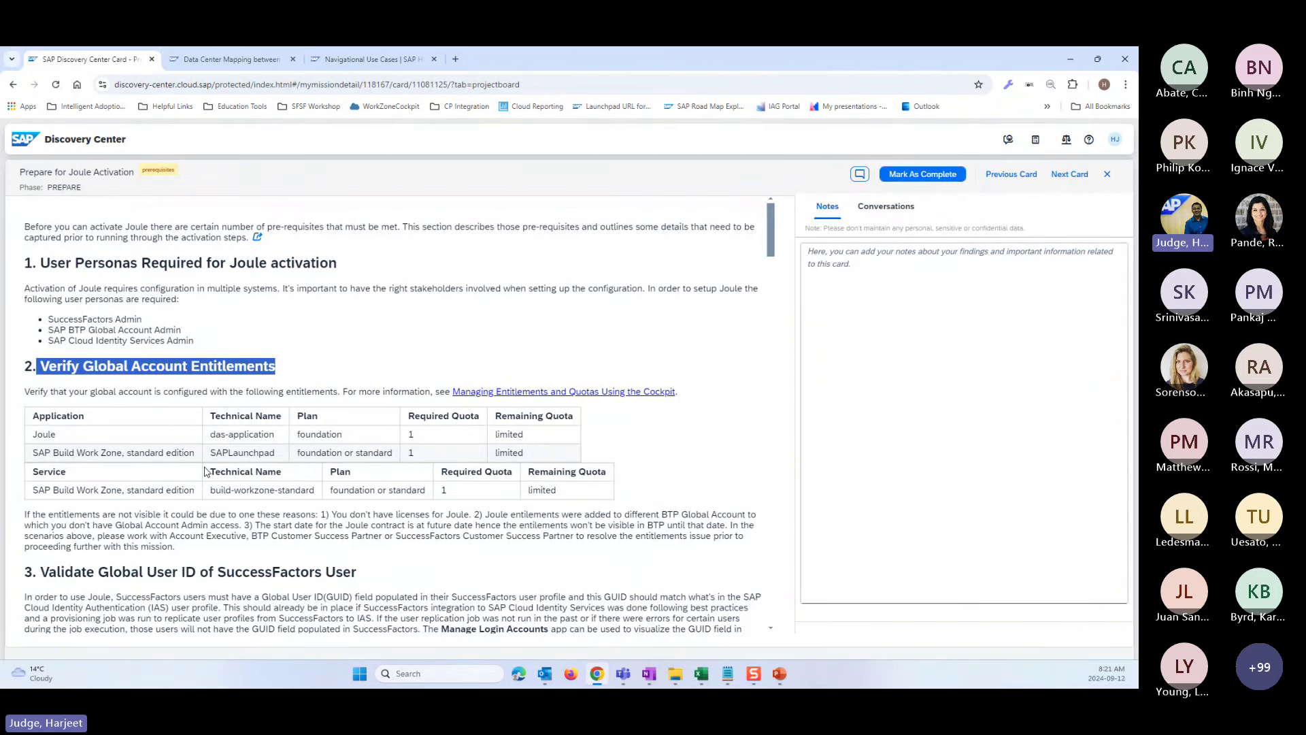
- Open the production BTP Cockpit in a new tab and view Adoption and Consumption COE's Service Assignments
key(ctrl+t)
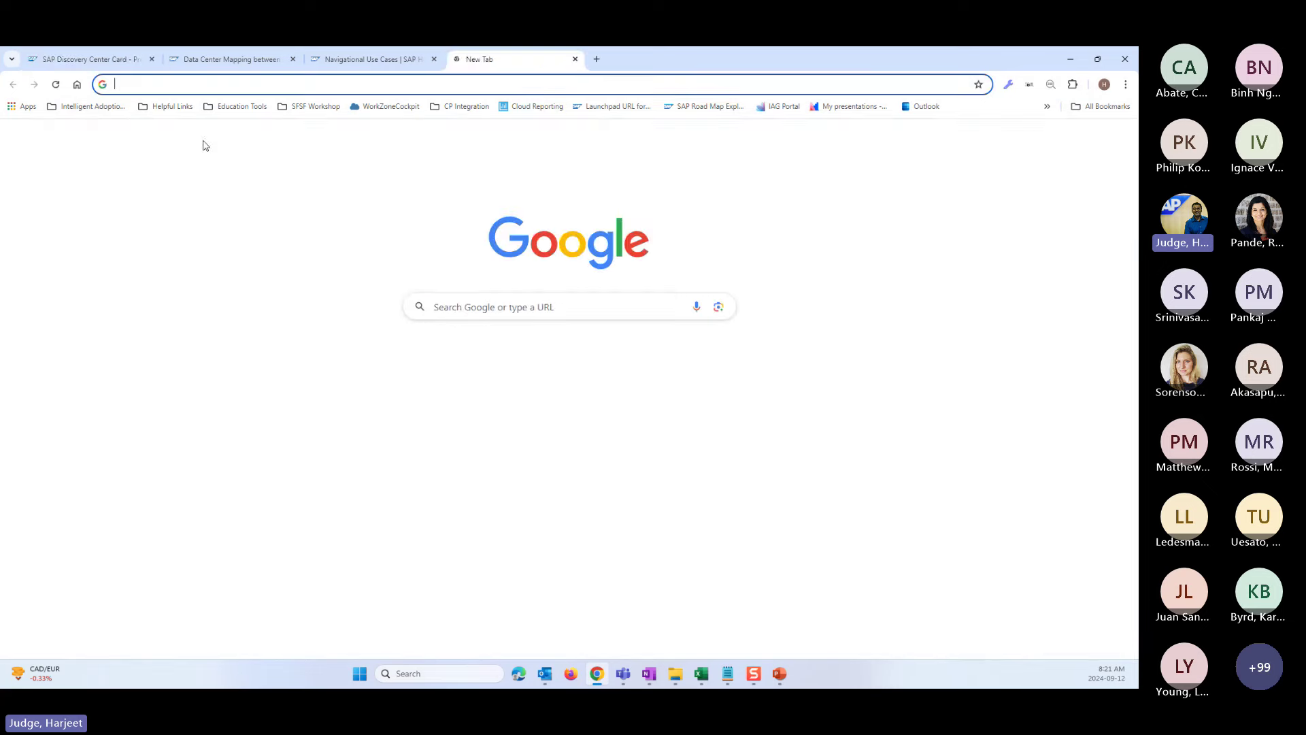
click(107, 111)
mouse_move(83, 127)
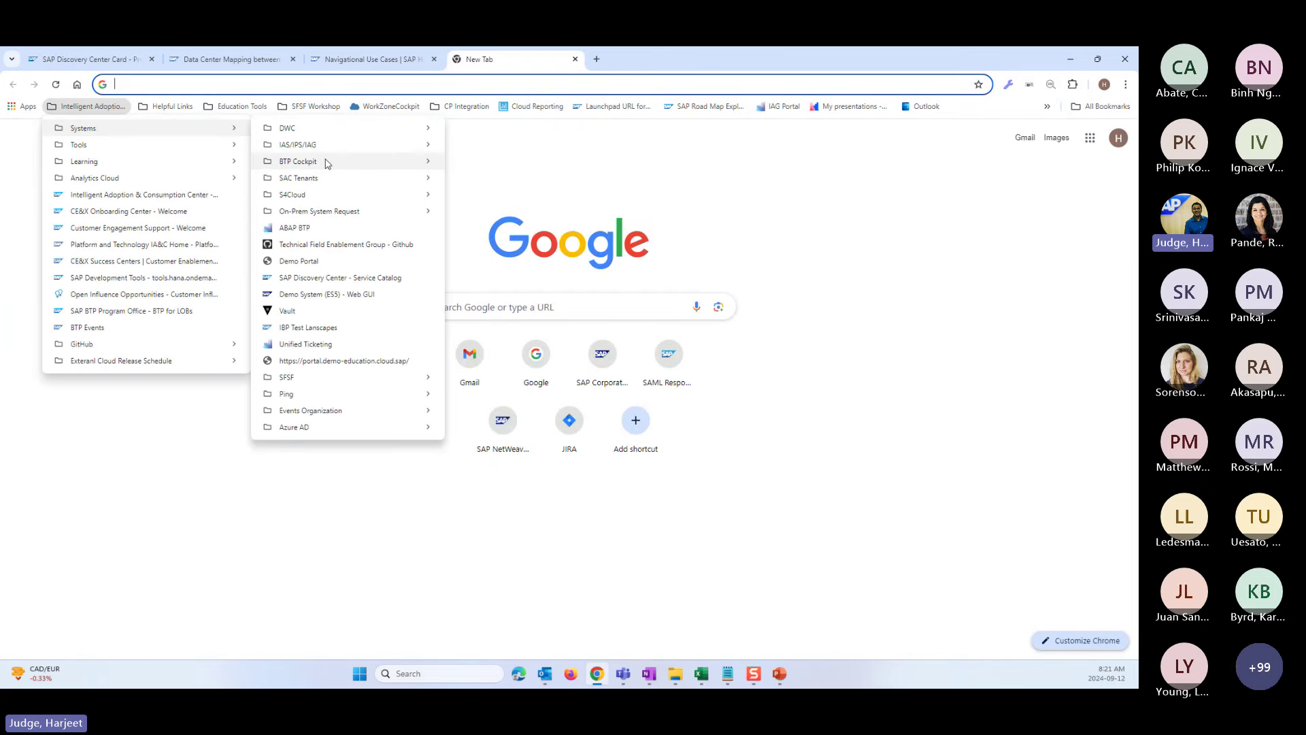
mouse_move(324, 161)
click(499, 196)
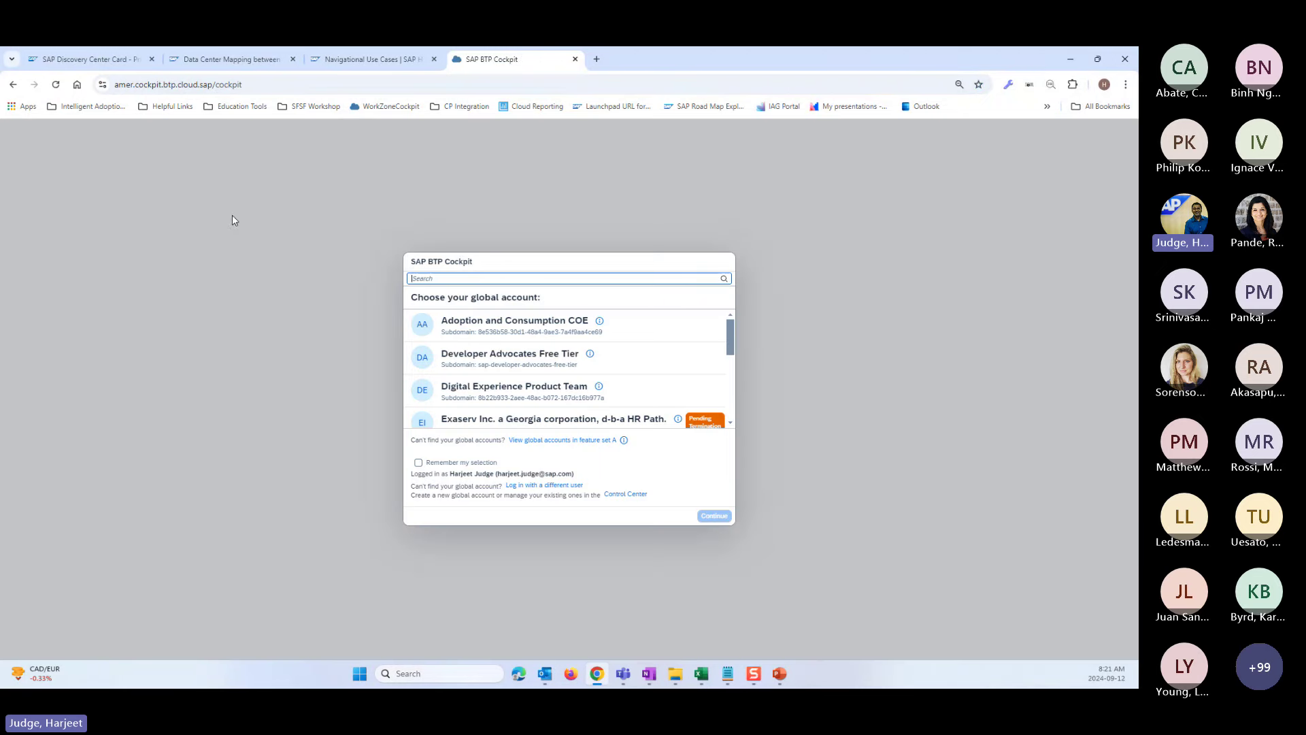
click(479, 320)
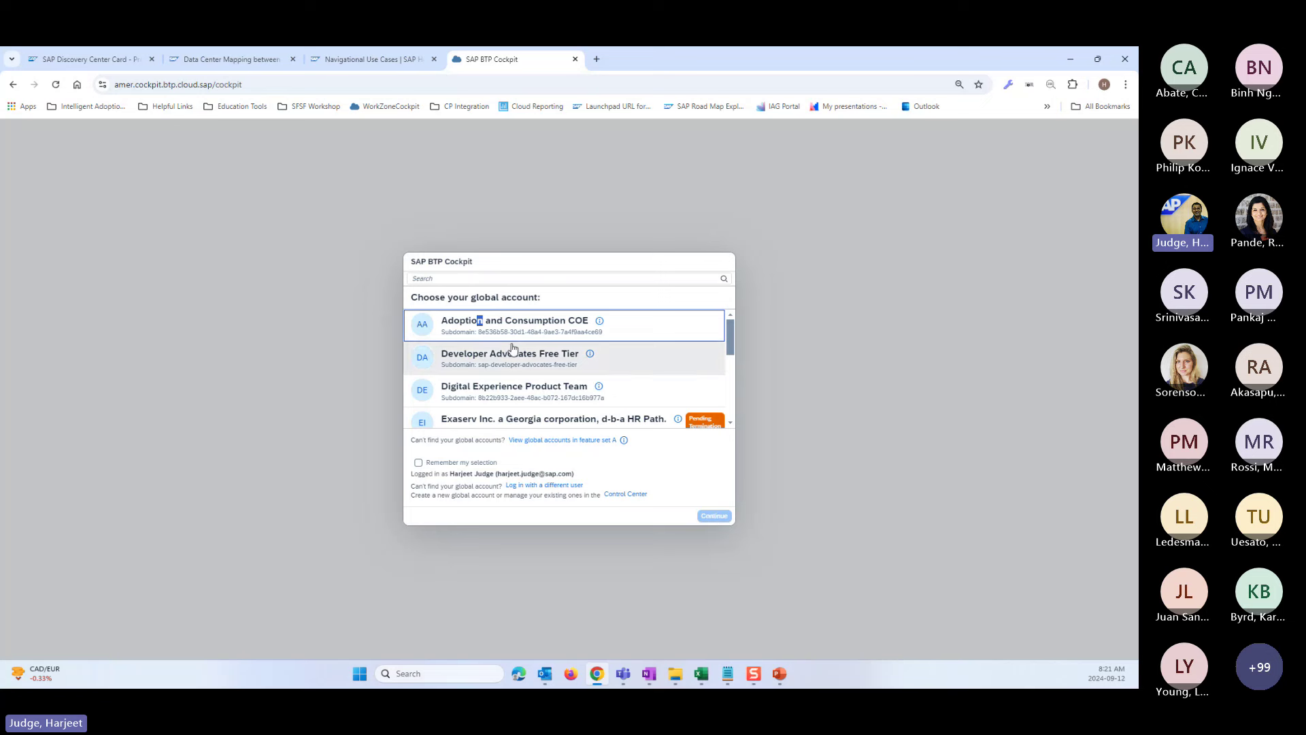
click(714, 514)
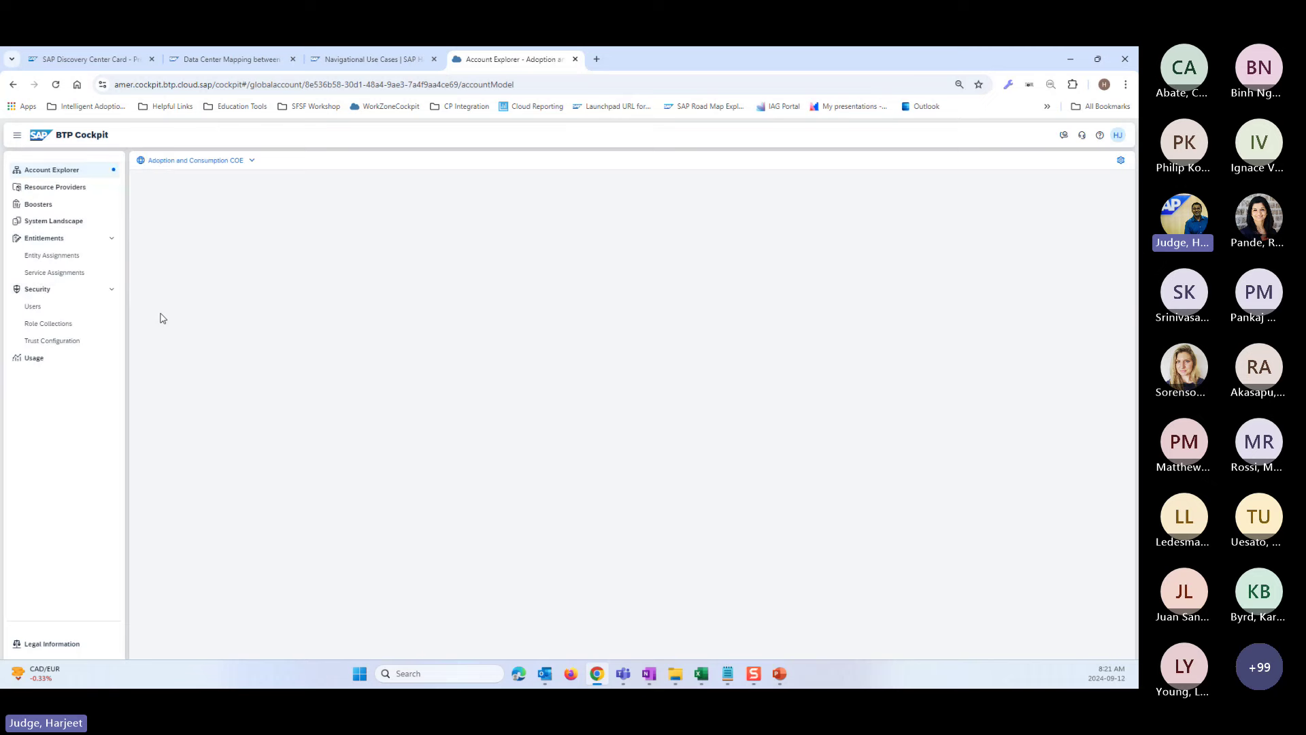
click(54, 272)
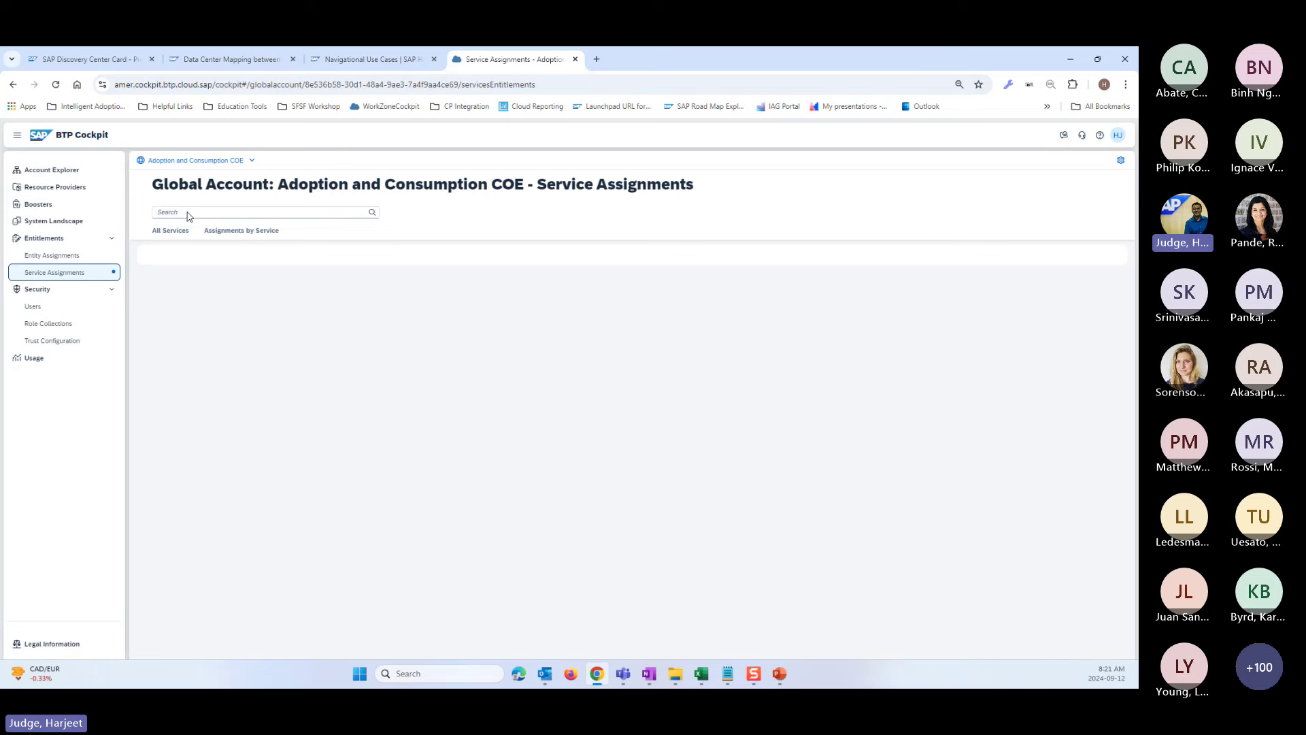
- Filter service assignments by 'Joule' and highlight the Joule, das-application and standard plan entries
click(179, 211)
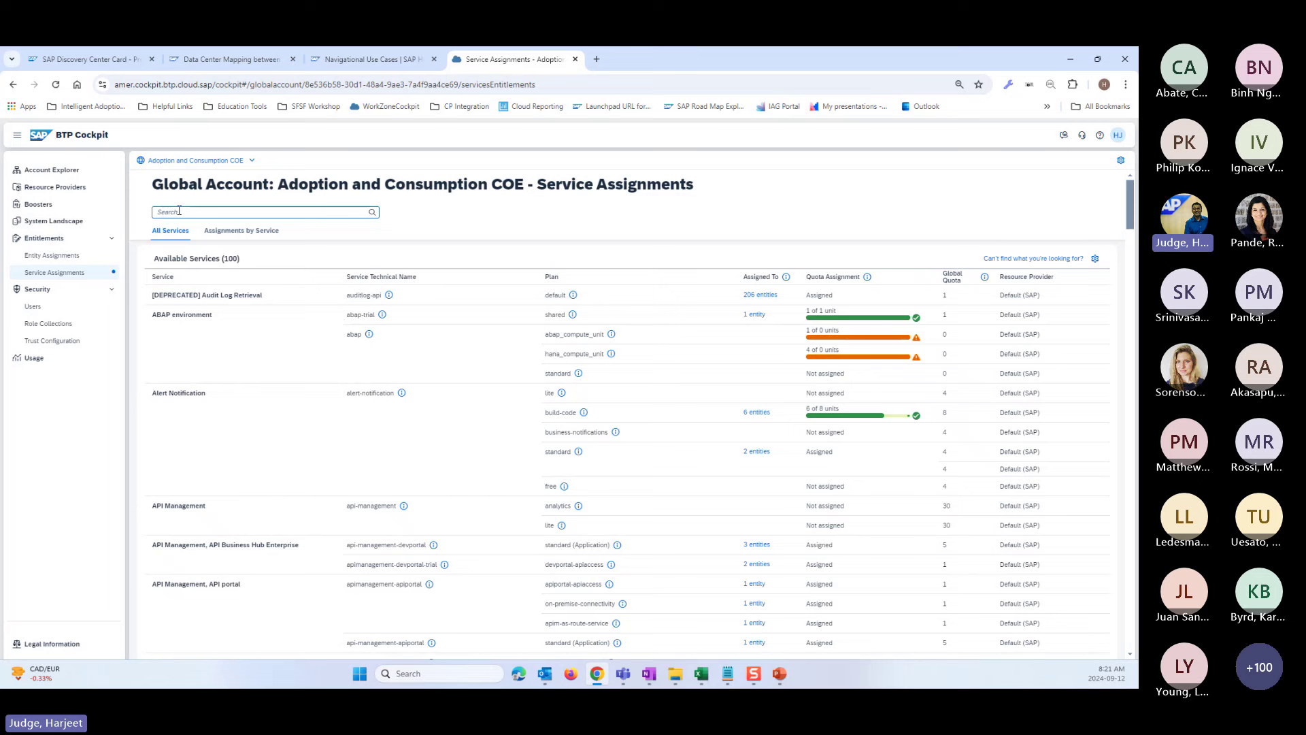
text(Joule)
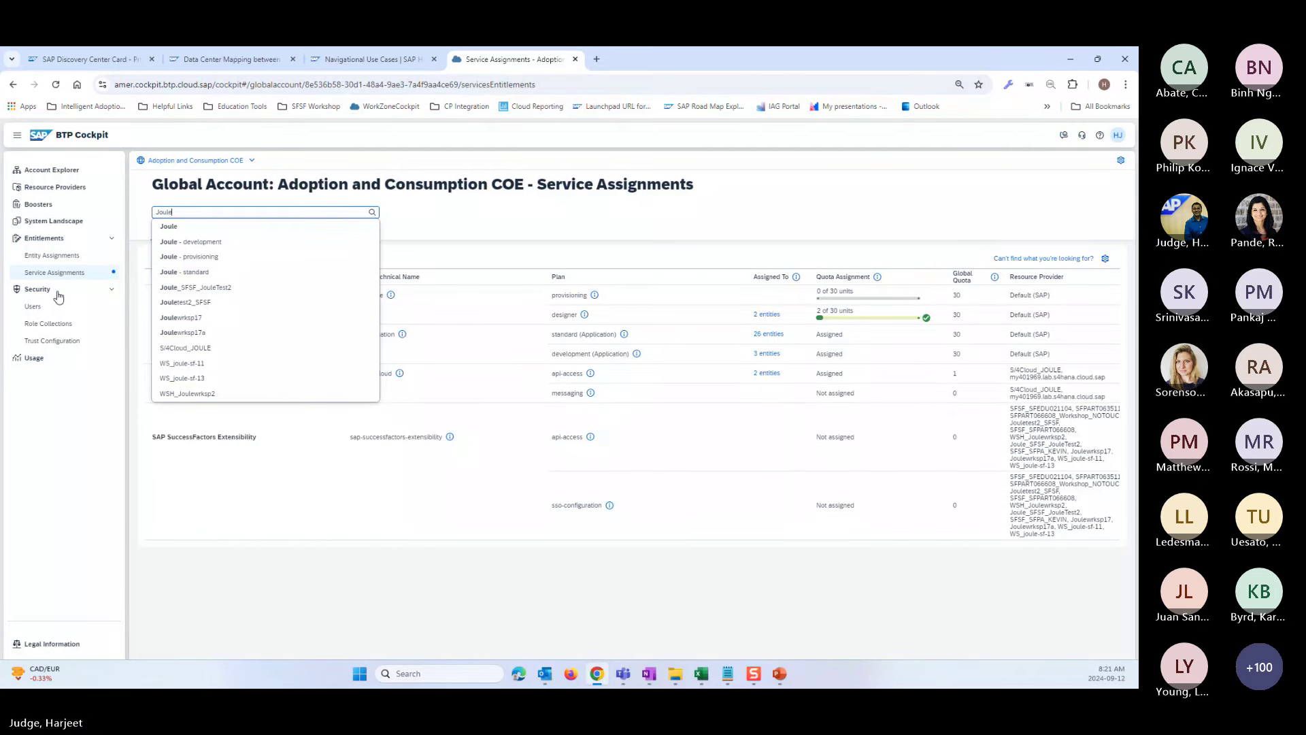
key(Return)
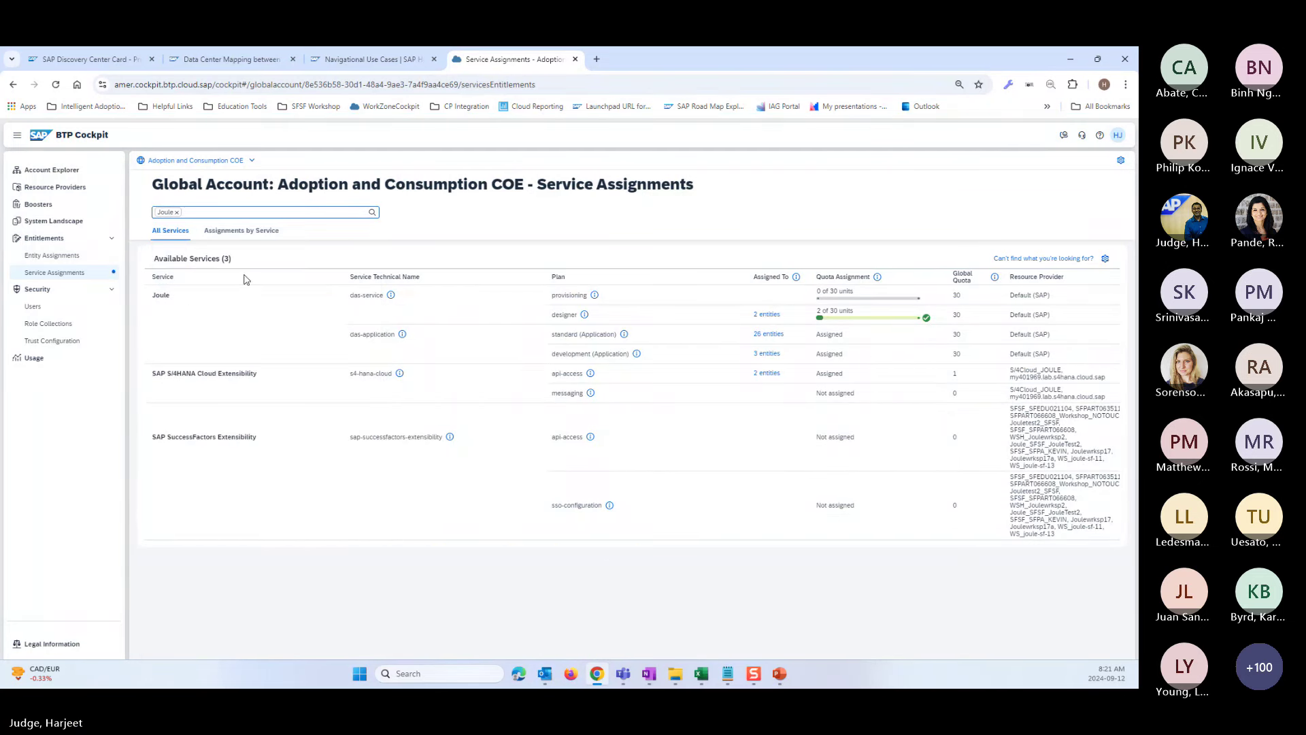
click(174, 302)
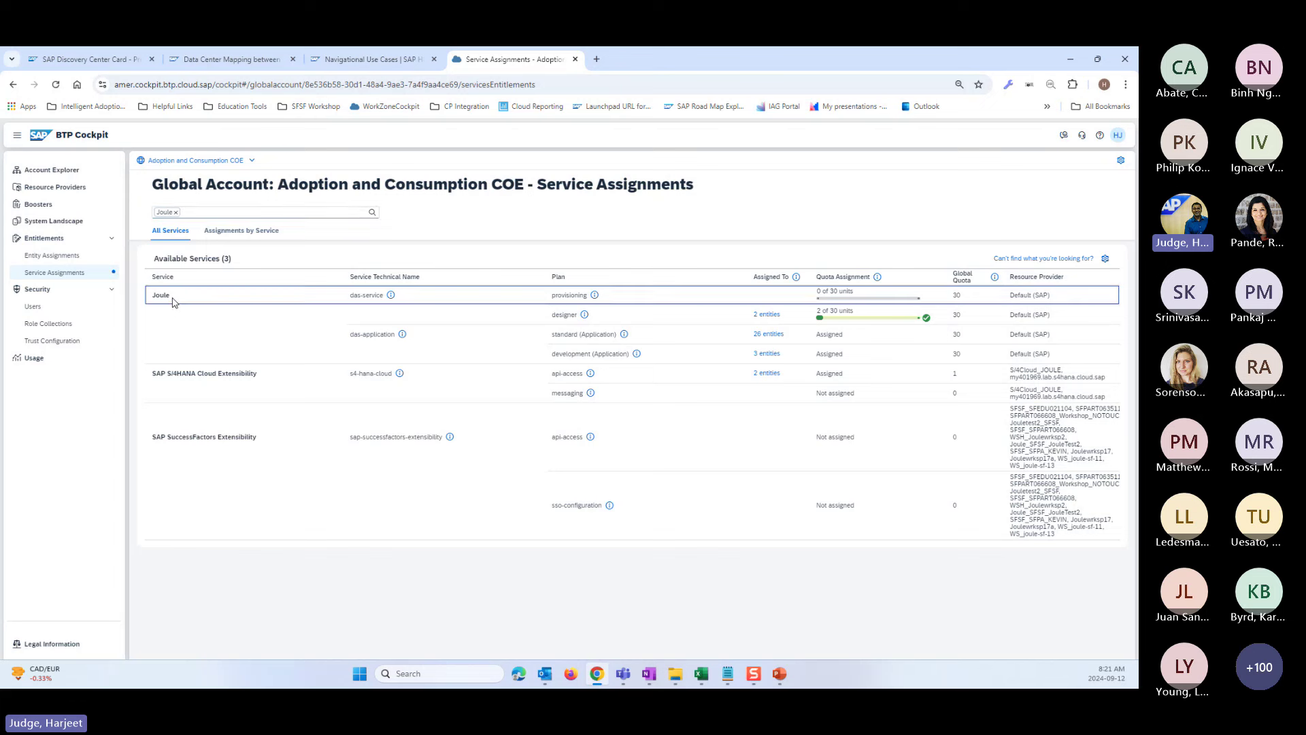
drag(174, 301, 151, 301)
drag(345, 335, 396, 334)
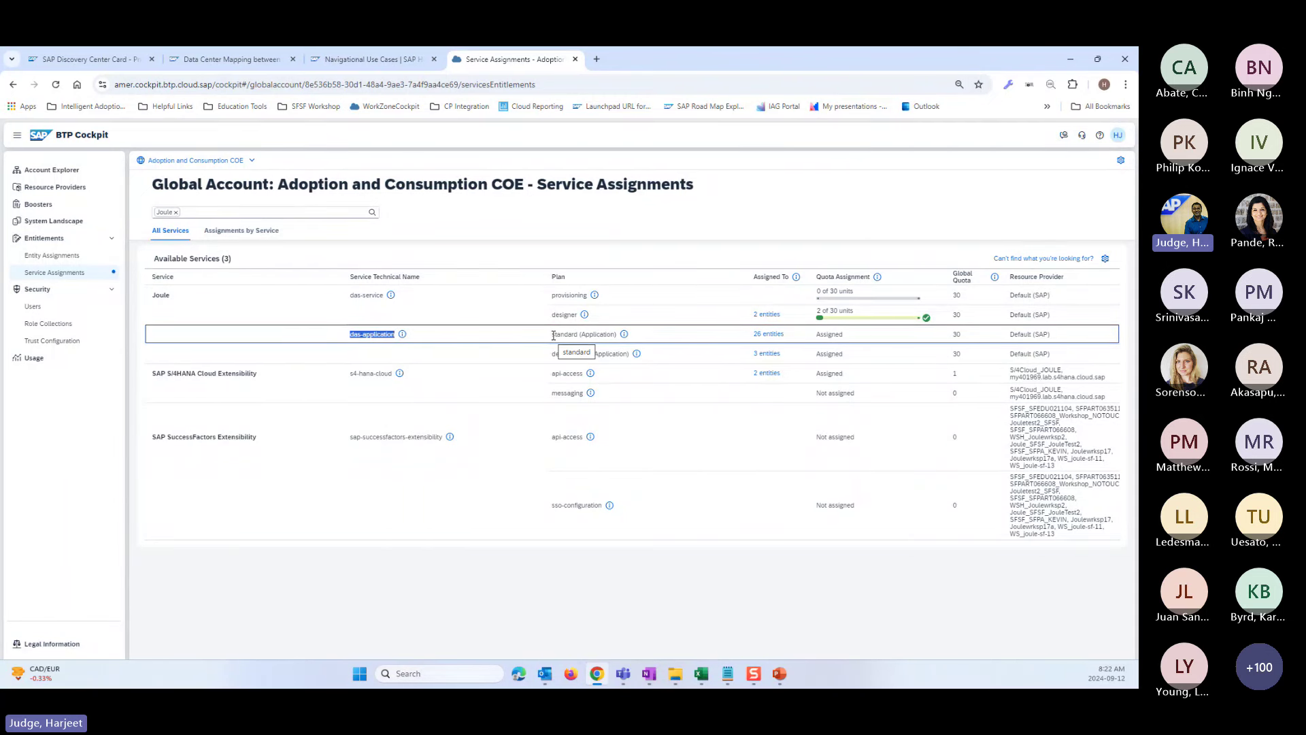
drag(578, 334, 553, 343)
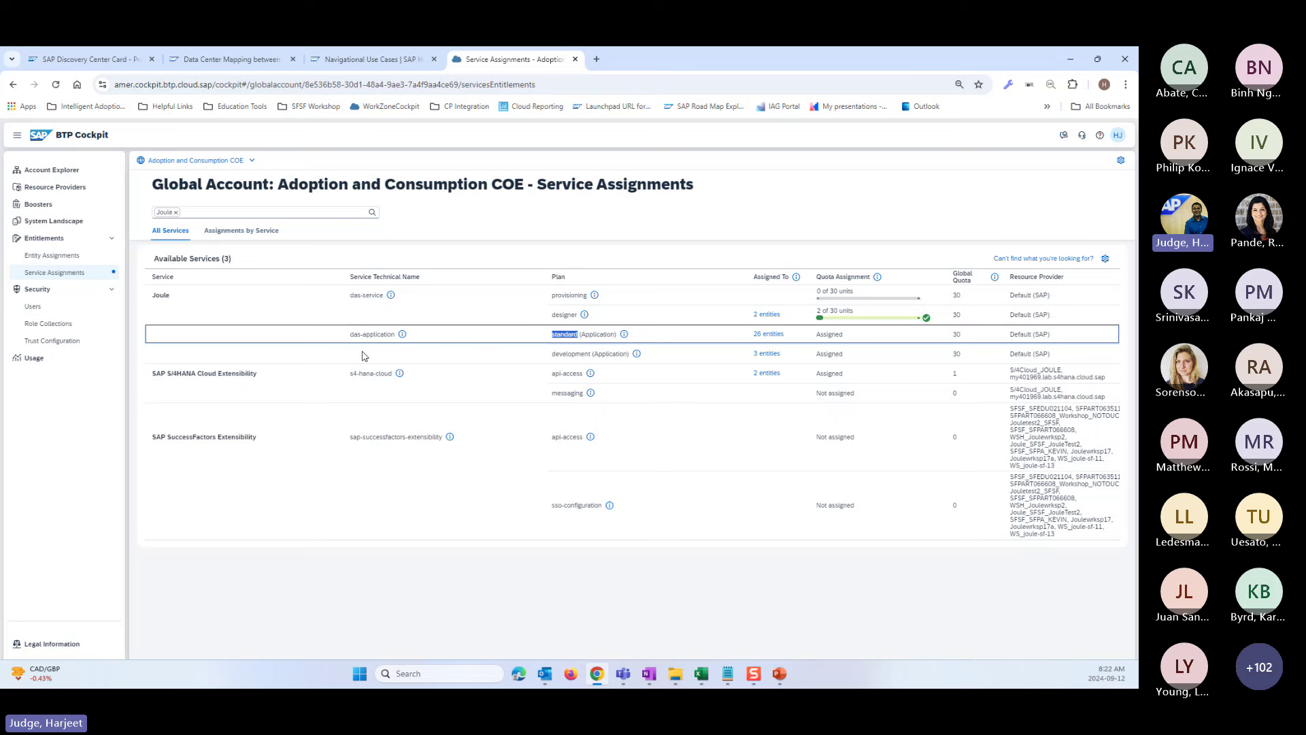
click(251, 162)
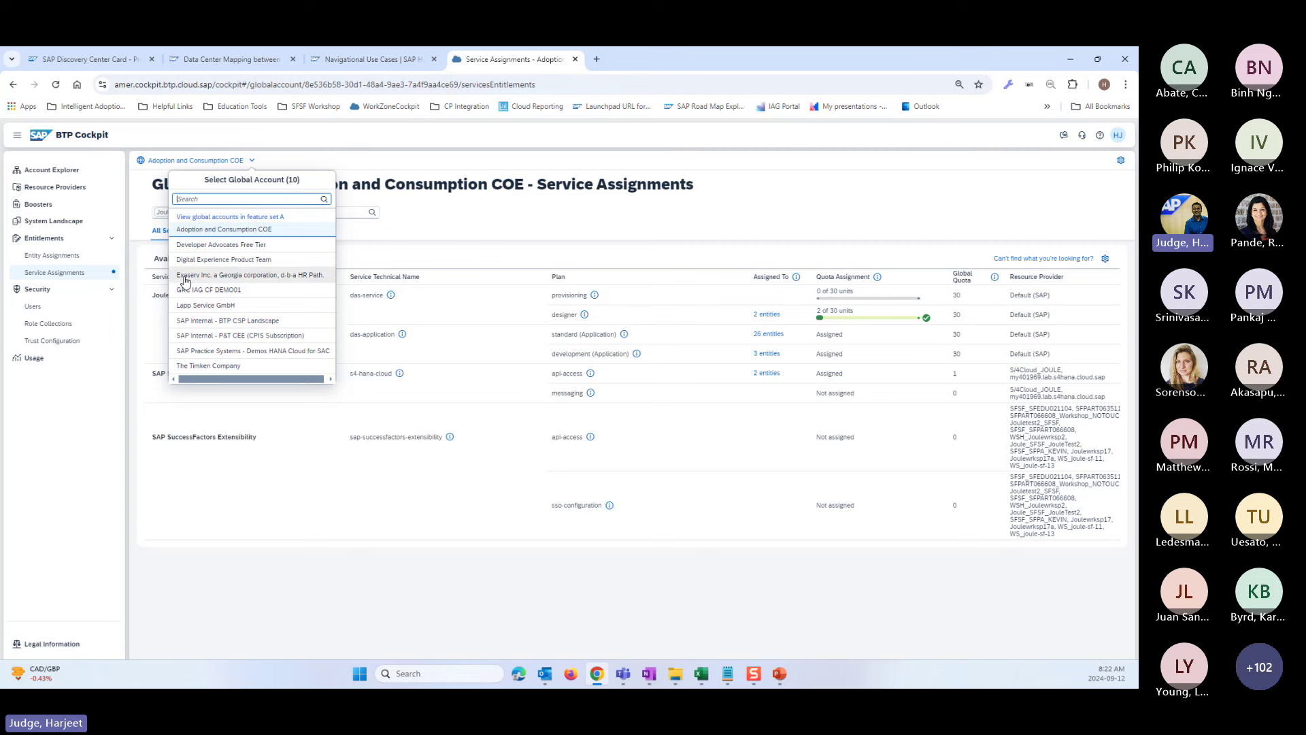
- Close the global account list and clear the Joule search filter to show all 100 services
click(459, 490)
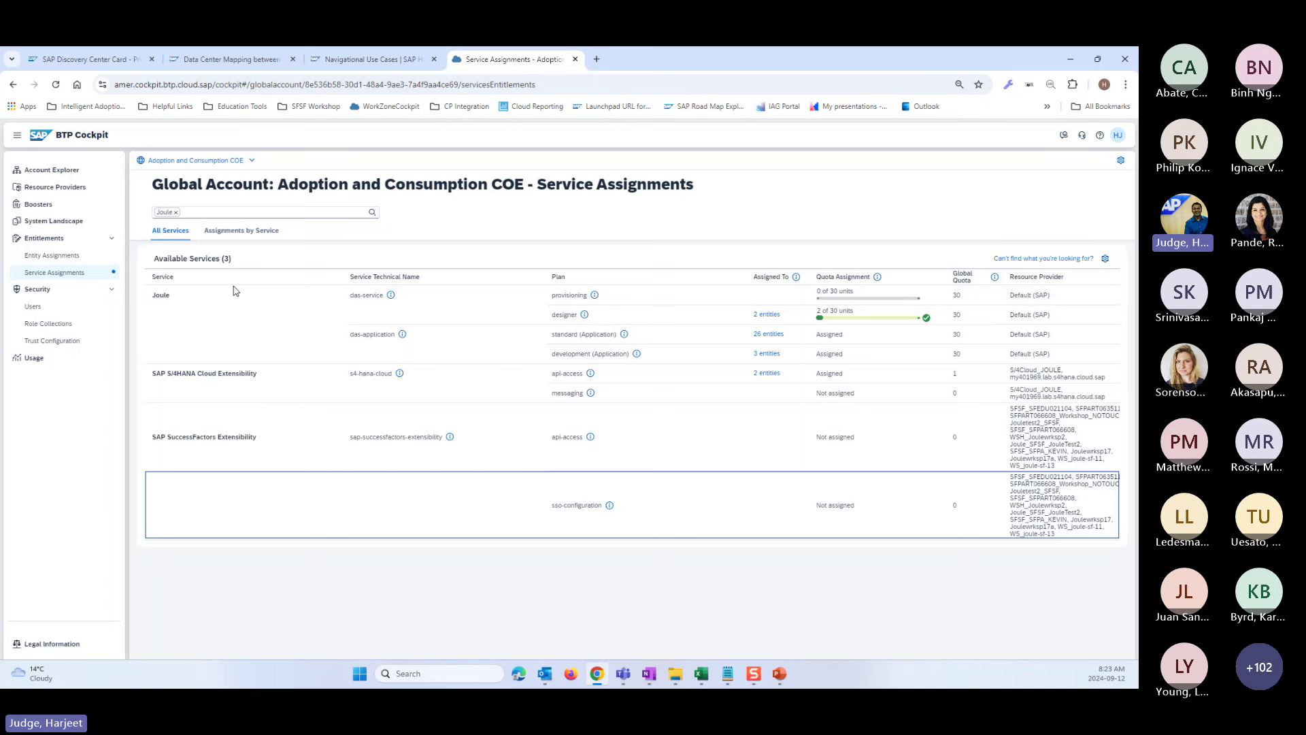
drag(191, 296, 151, 298)
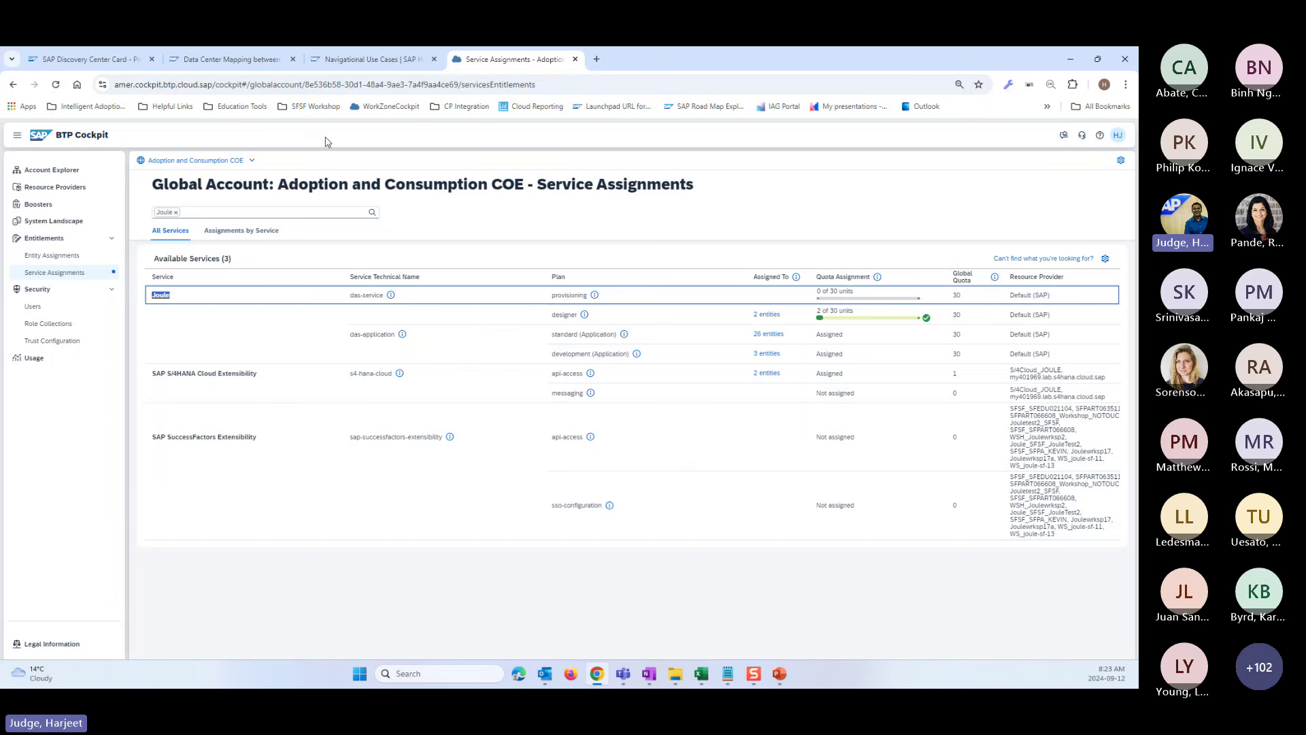
click(245, 339)
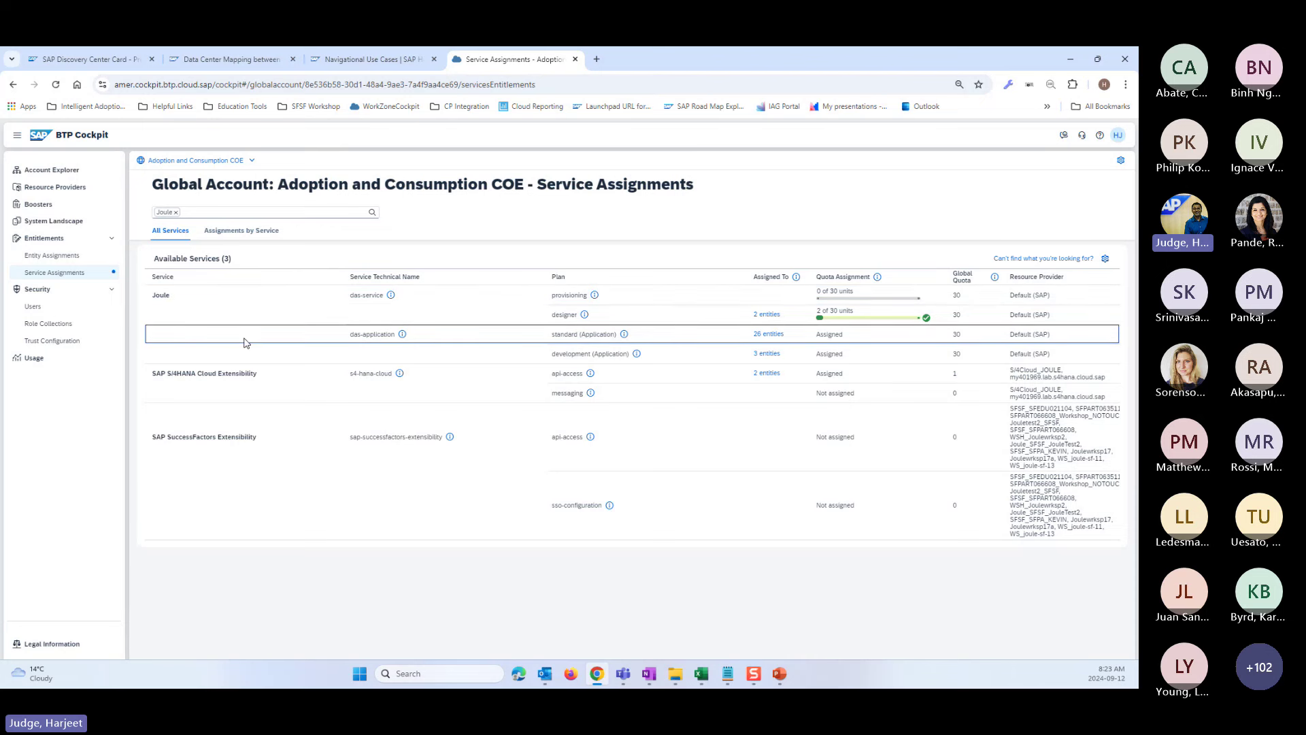
double_click(198, 303)
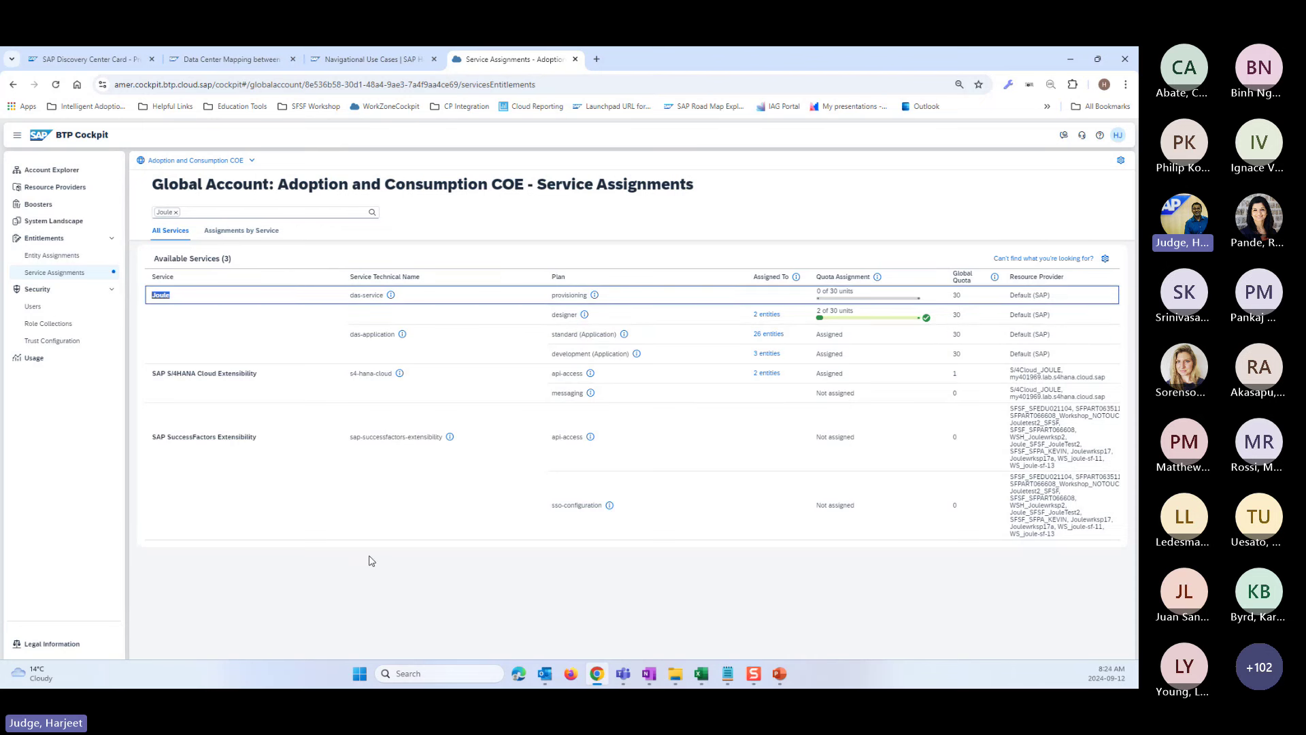
click(170, 214)
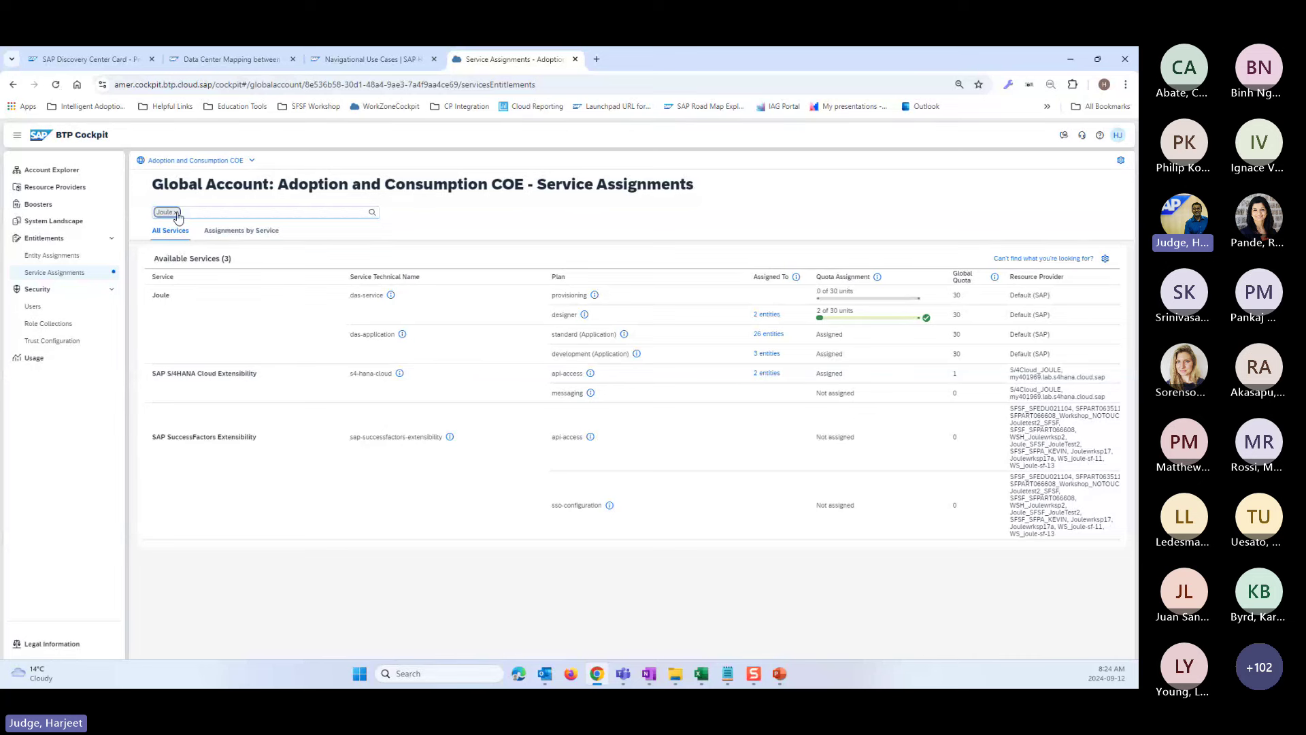
click(176, 213)
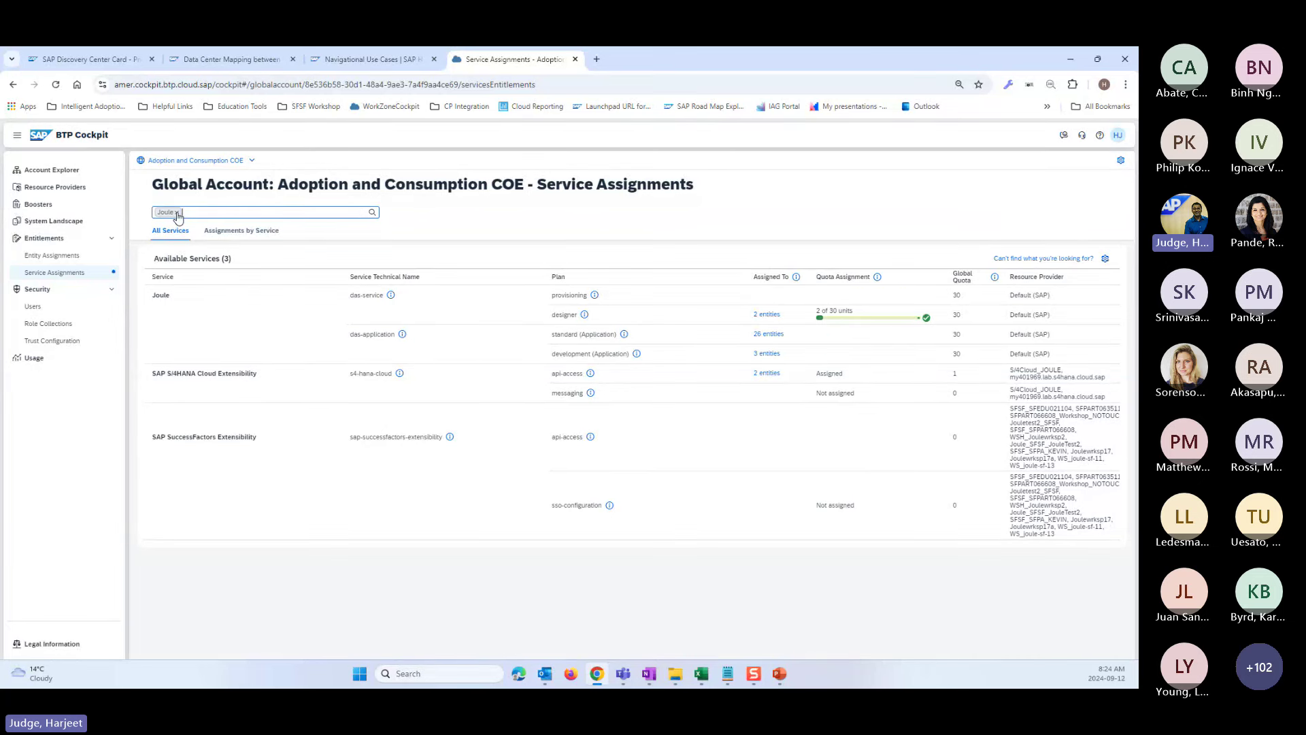
click(176, 213)
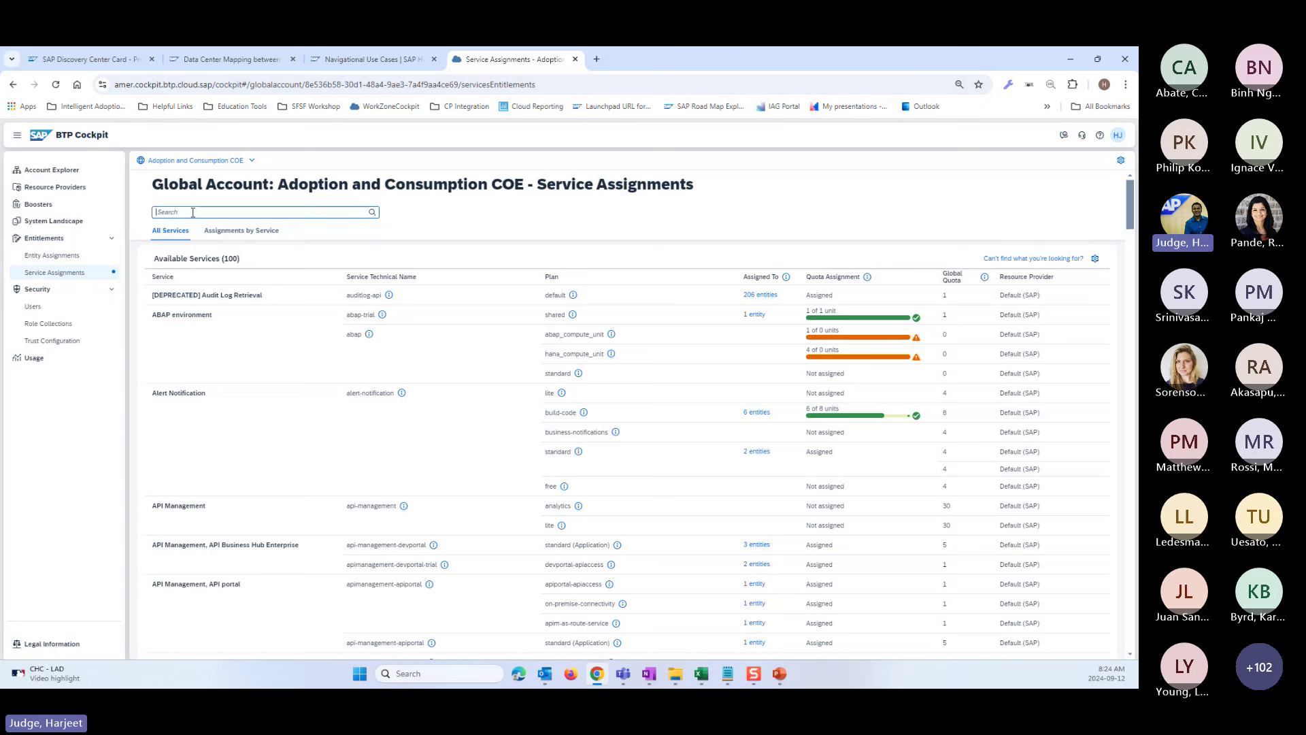
- Filter Service Assignments to build-workzone-standard with 'work', review its foundation plan, then return to the help page
text(work)
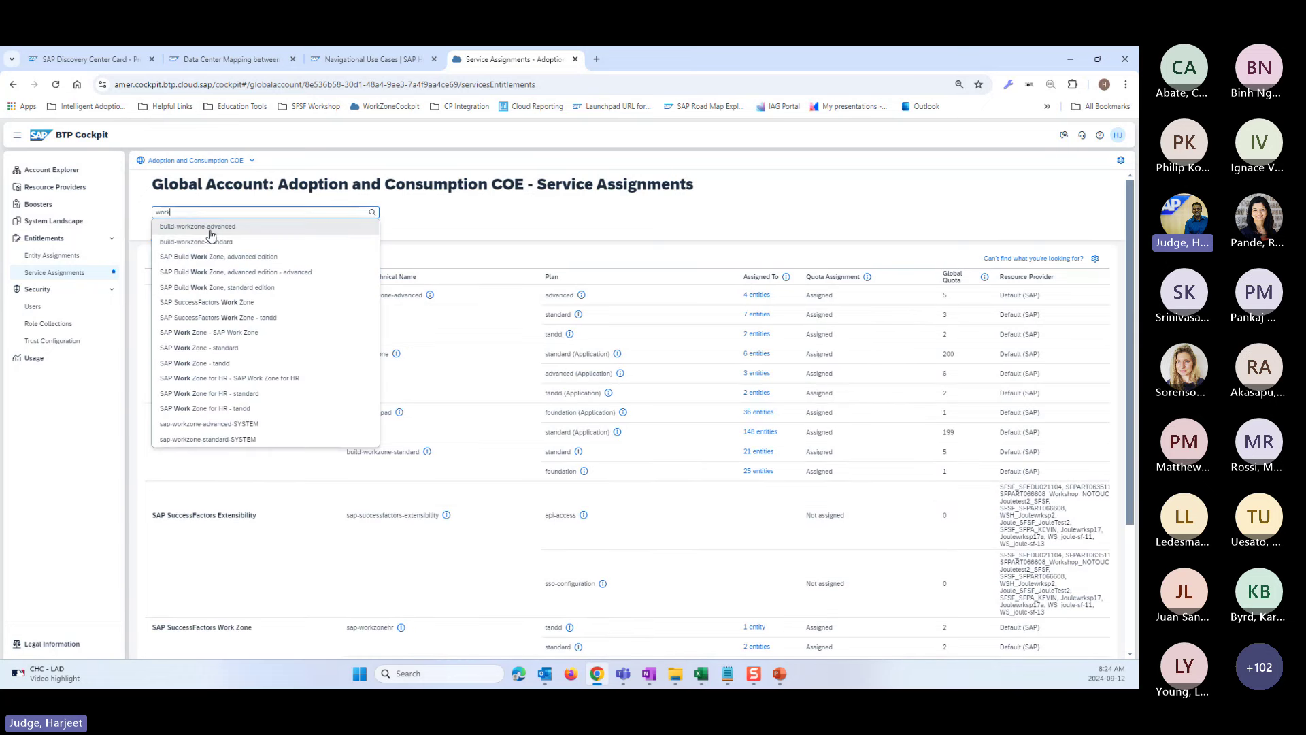
click(207, 242)
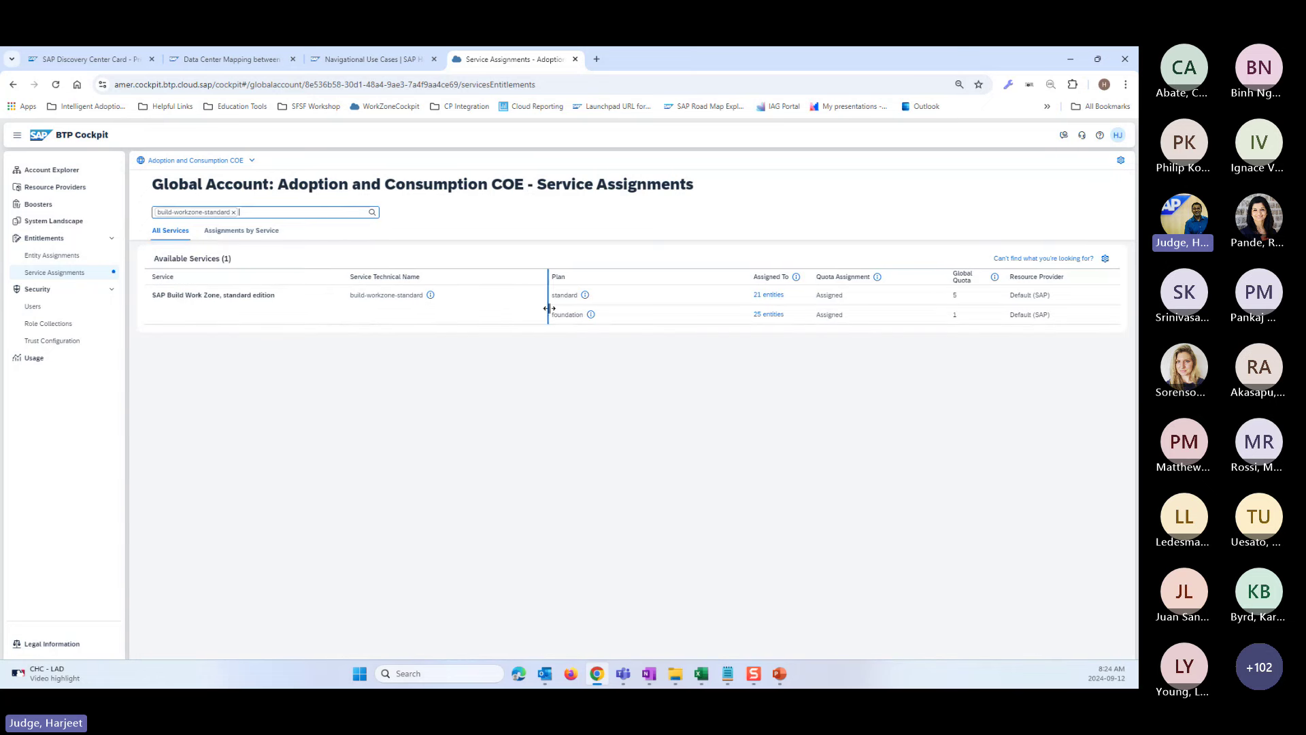
drag(551, 315, 589, 321)
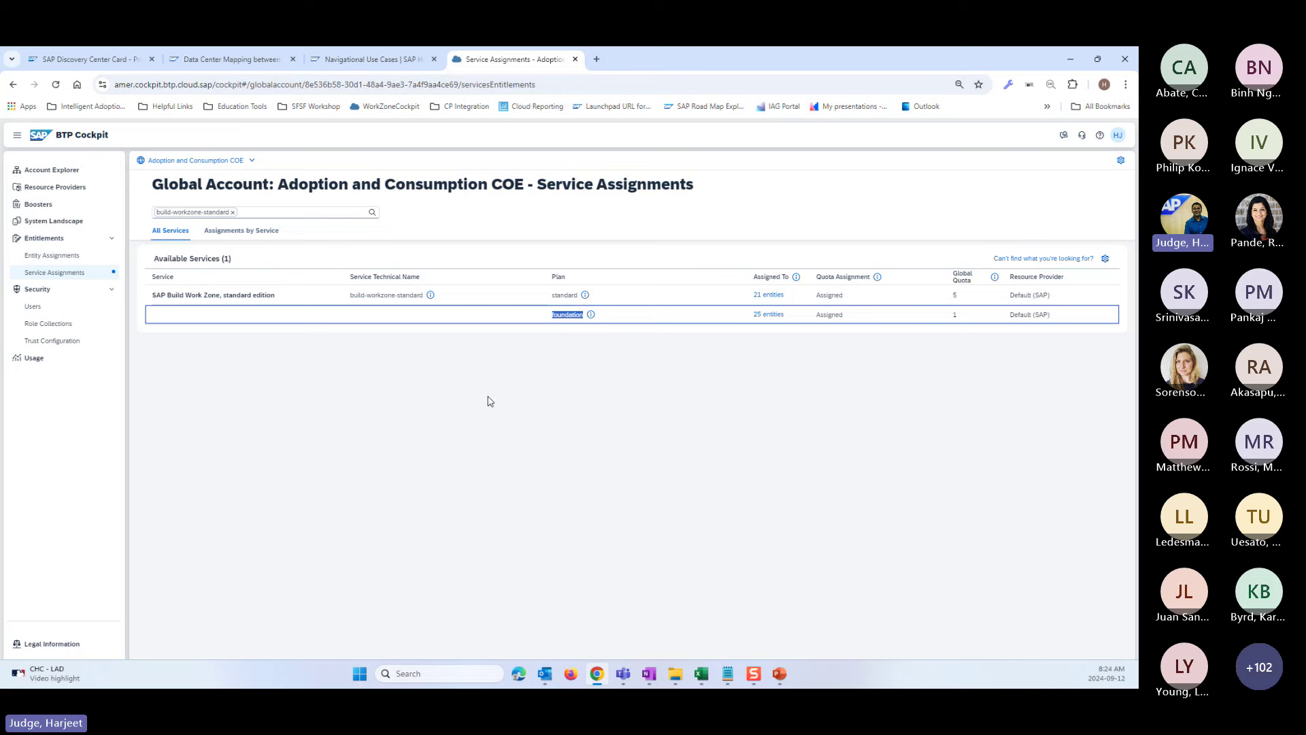
click(553, 318)
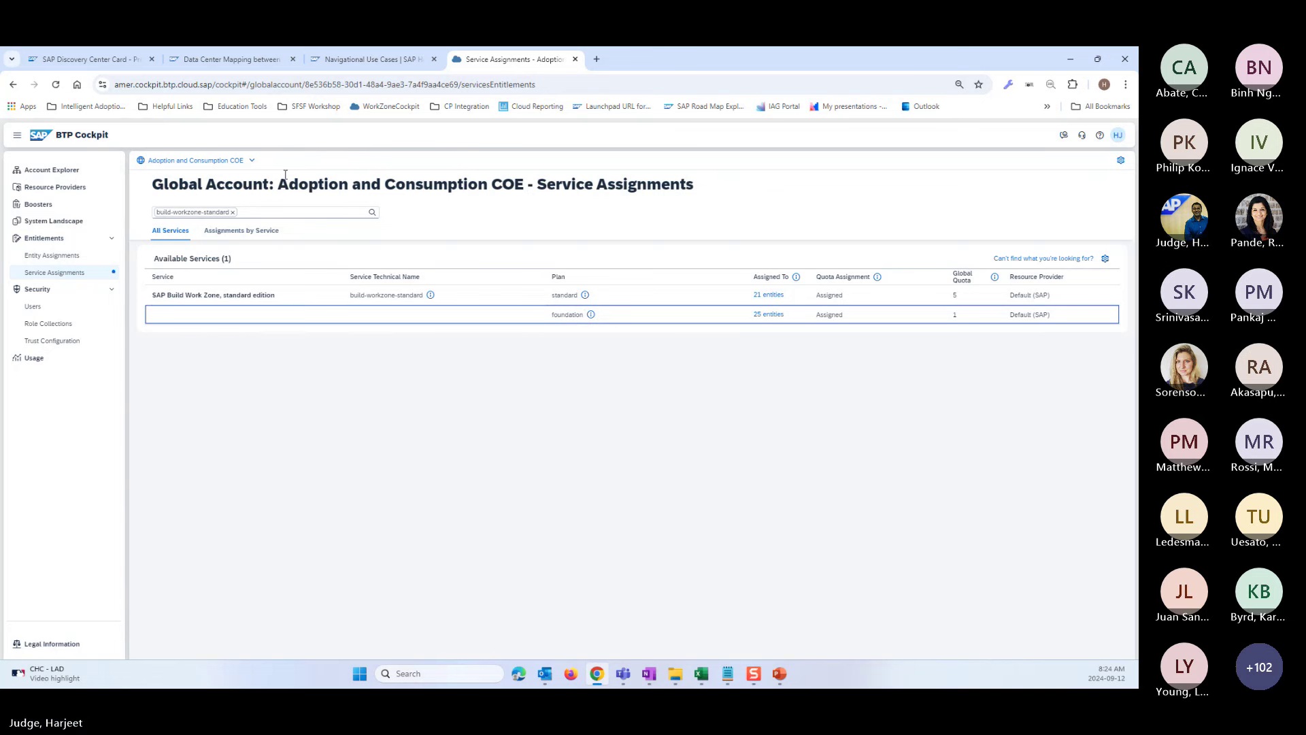
click(225, 60)
- Review the card's '2. Verify Global Account Entitlements' and '3. Validate Global User ID' sections
click(353, 60)
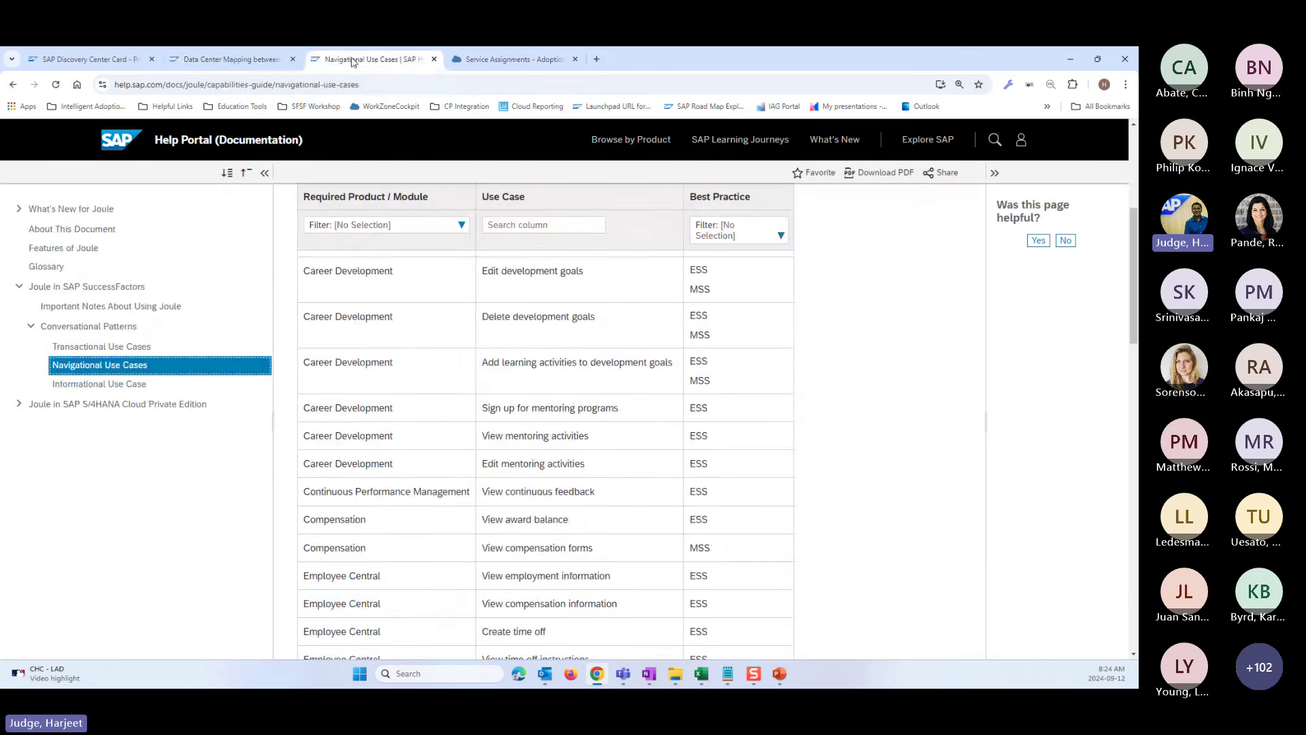
click(124, 60)
scroll(142, 435, down, 3)
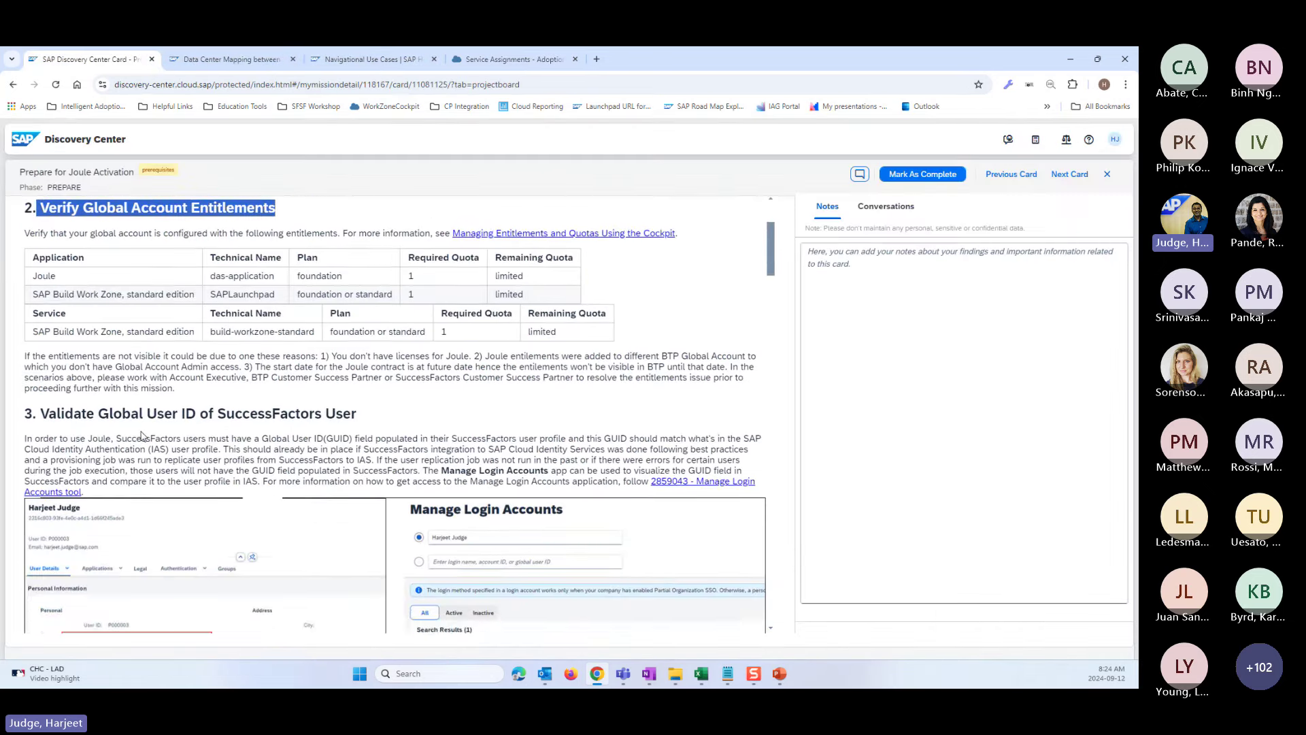
scroll(146, 313, up, 1)
drag(283, 298, 56, 293)
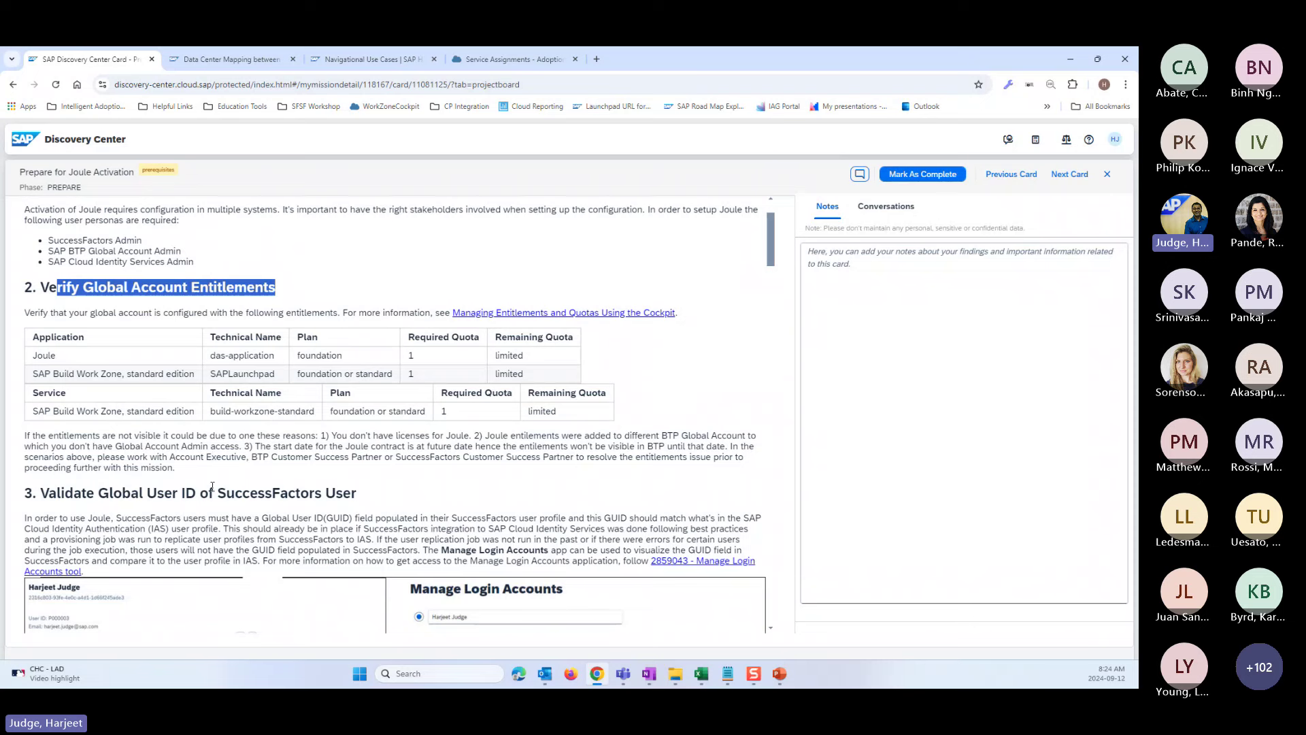
scroll(212, 486, down, 3)
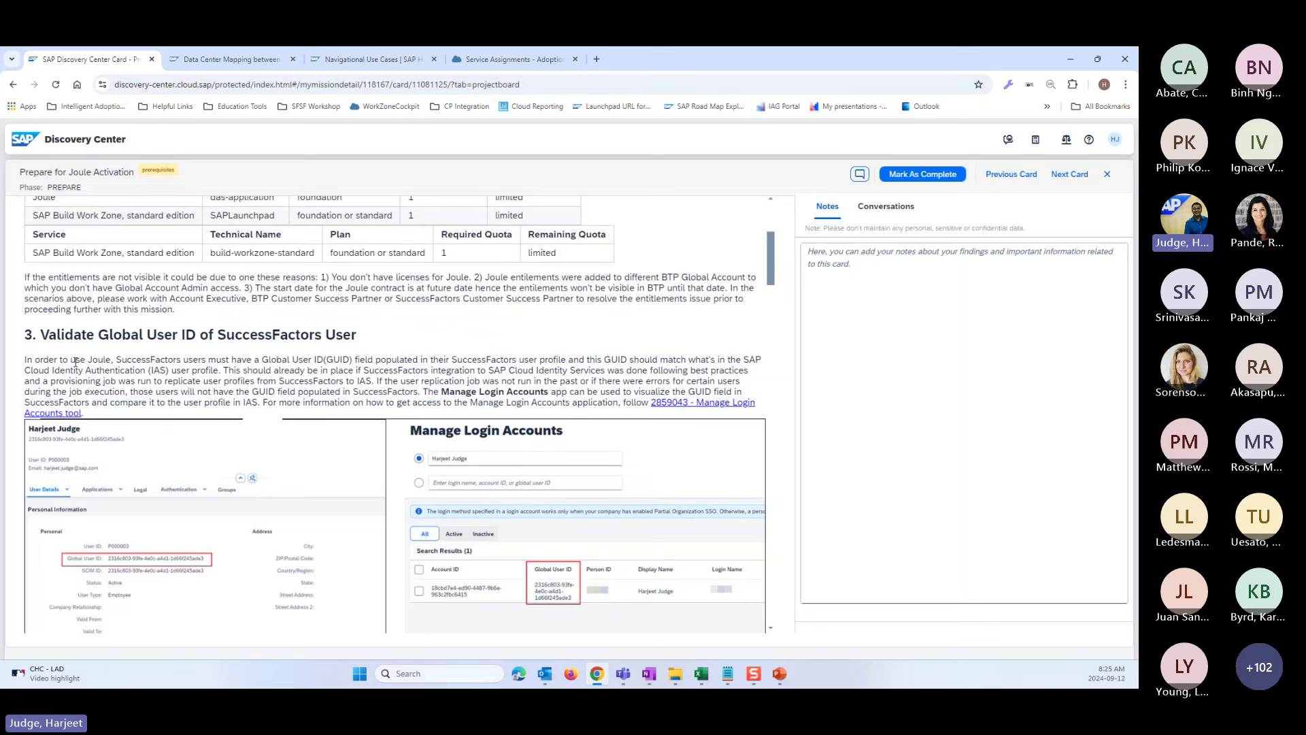
drag(40, 334, 354, 338)
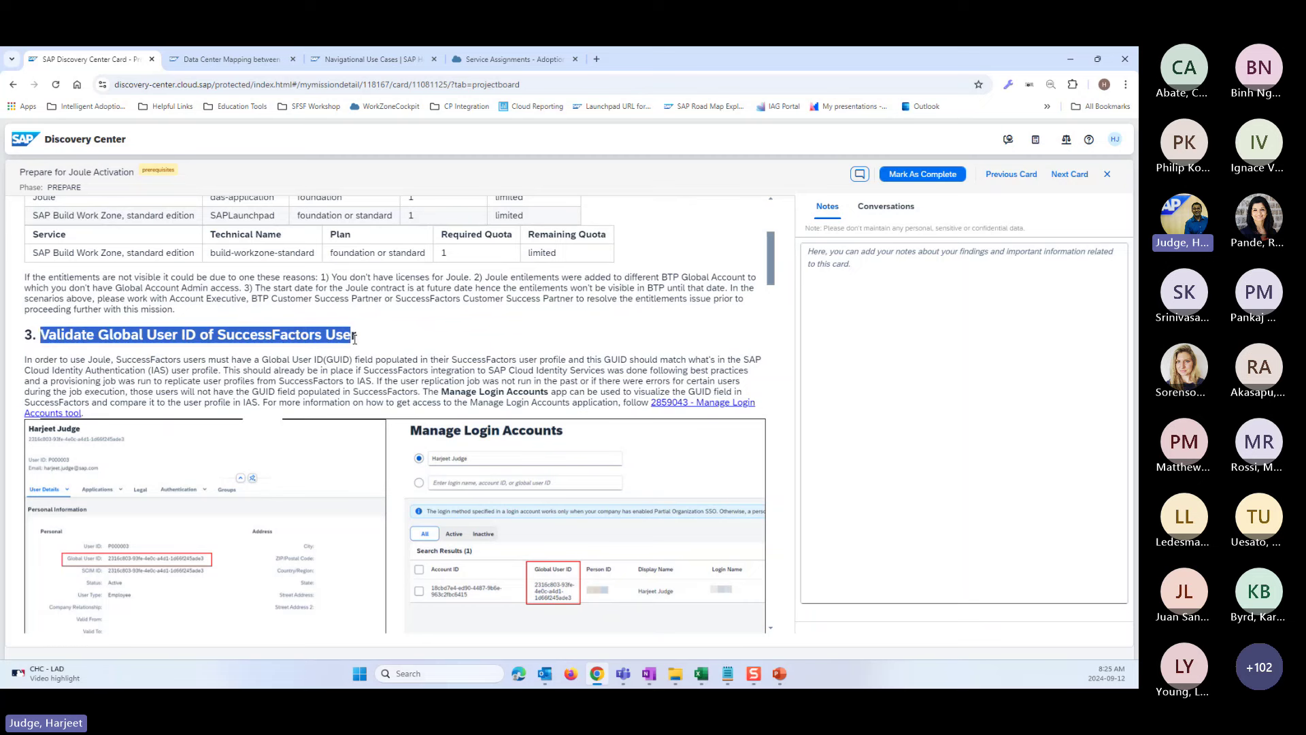
scroll(363, 396, down, 2)
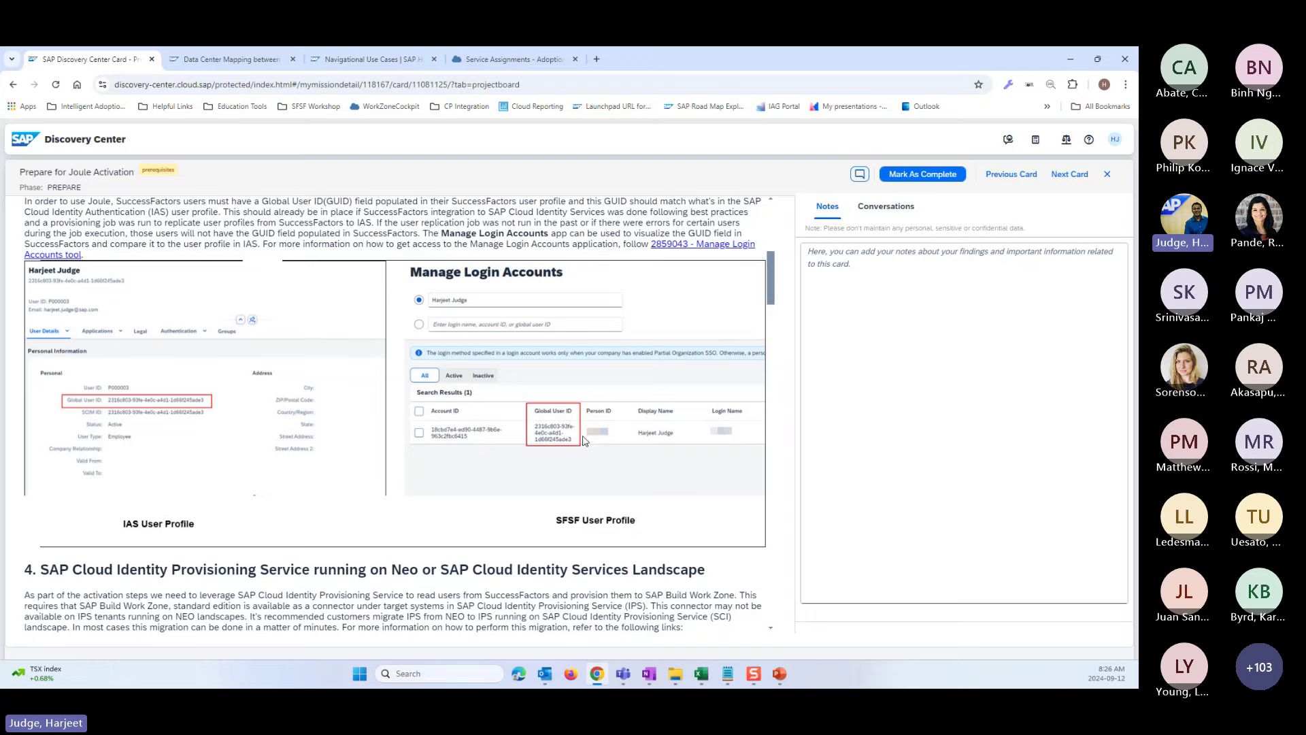
- Sign in to the Joulewrksp19 SuccessFactors instance with the workshop user's e-mail and password
click(706, 681)
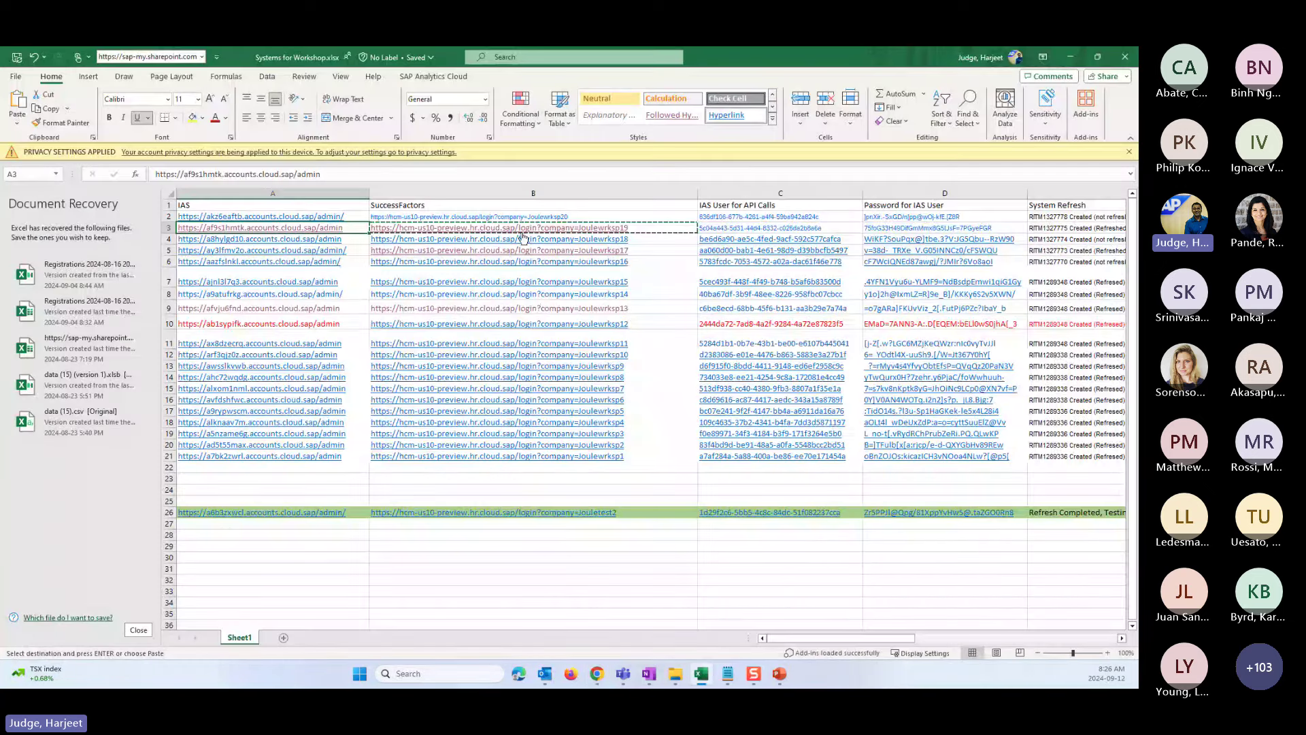
key(alt+Tab)
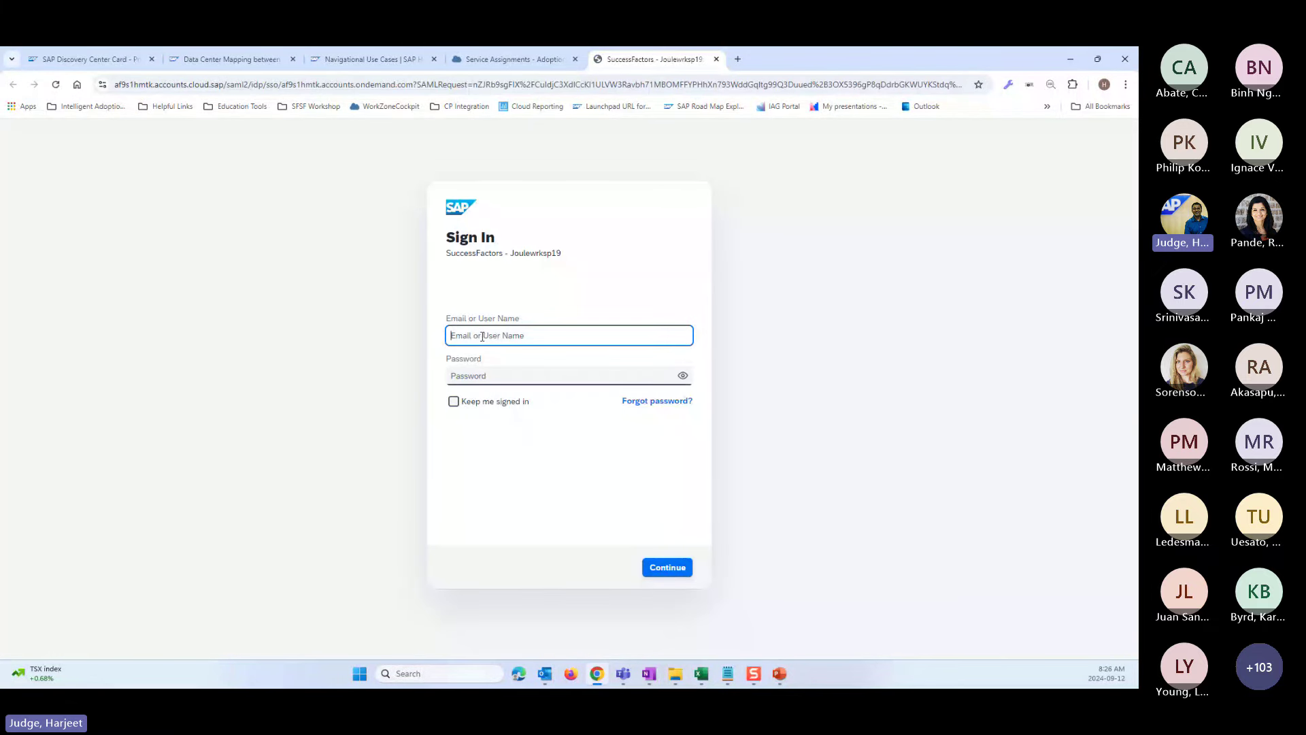
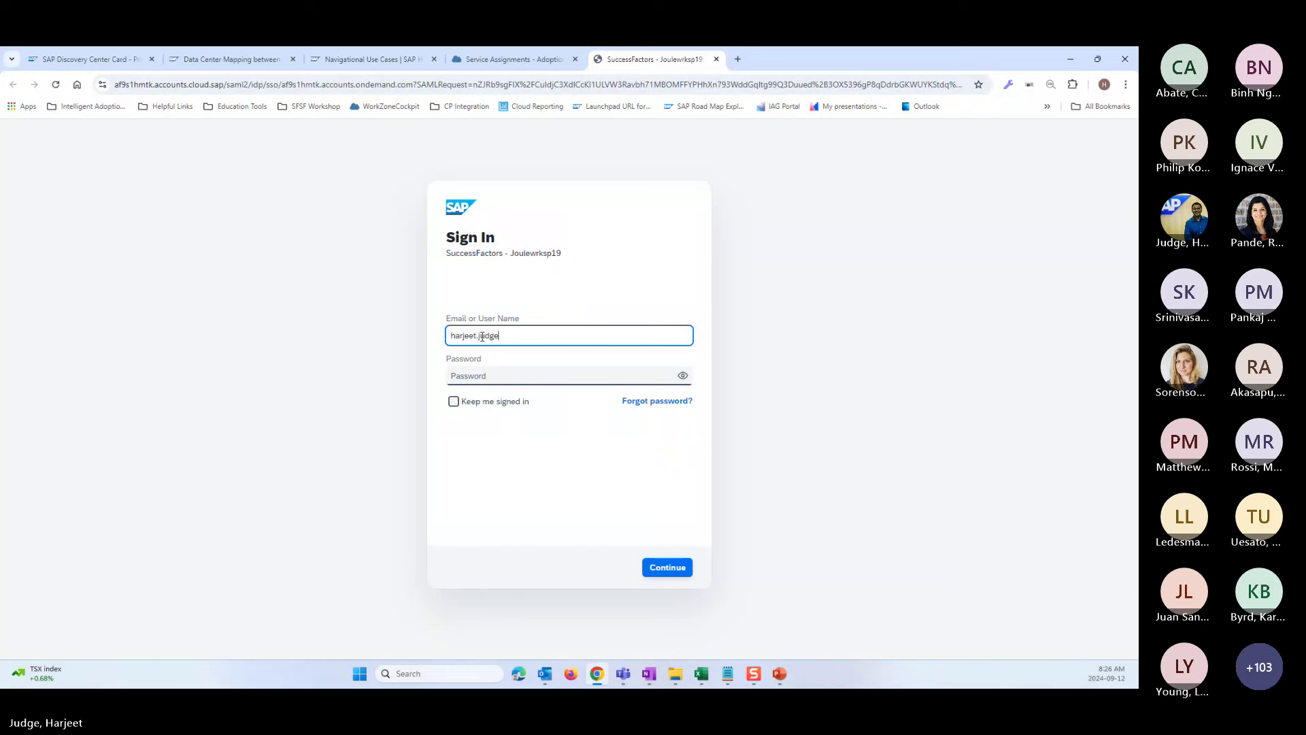
key(Tab)
text(**********)
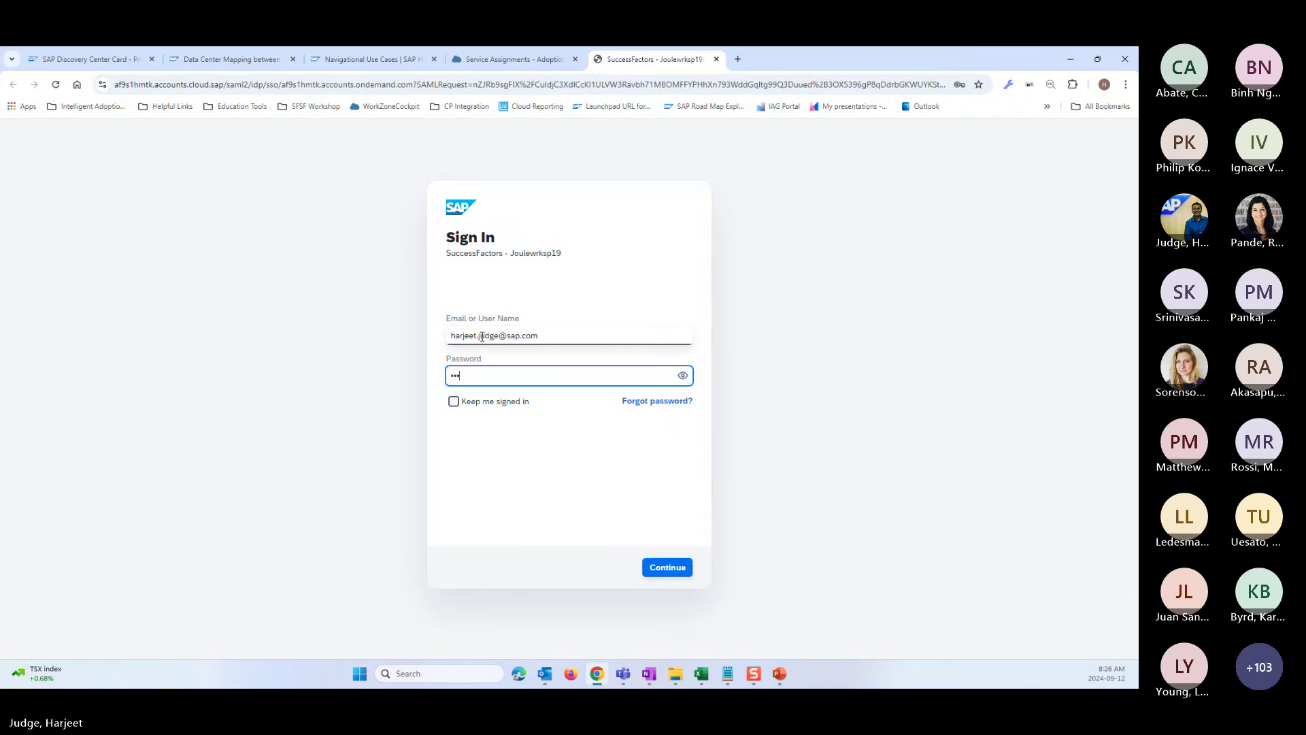
key(Return)
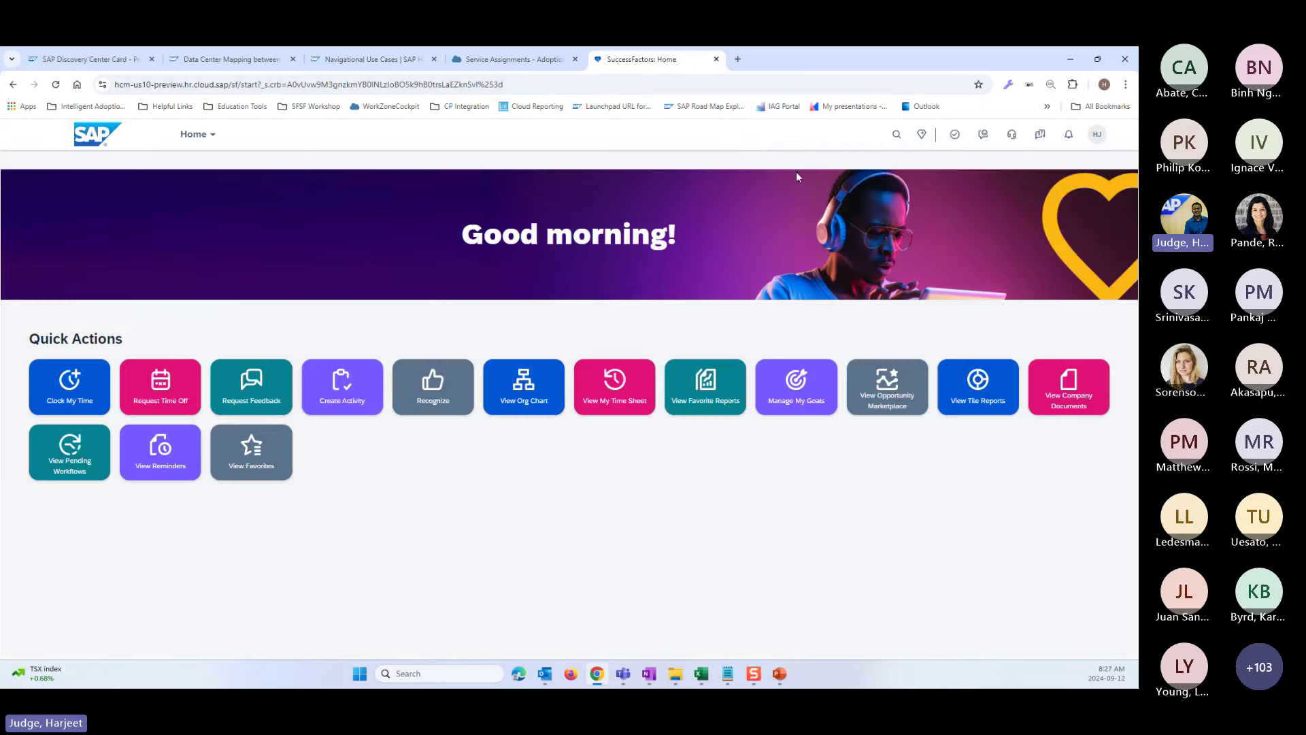
- Find and open Manage Login Accounts by searching 'manage login'
click(721, 135)
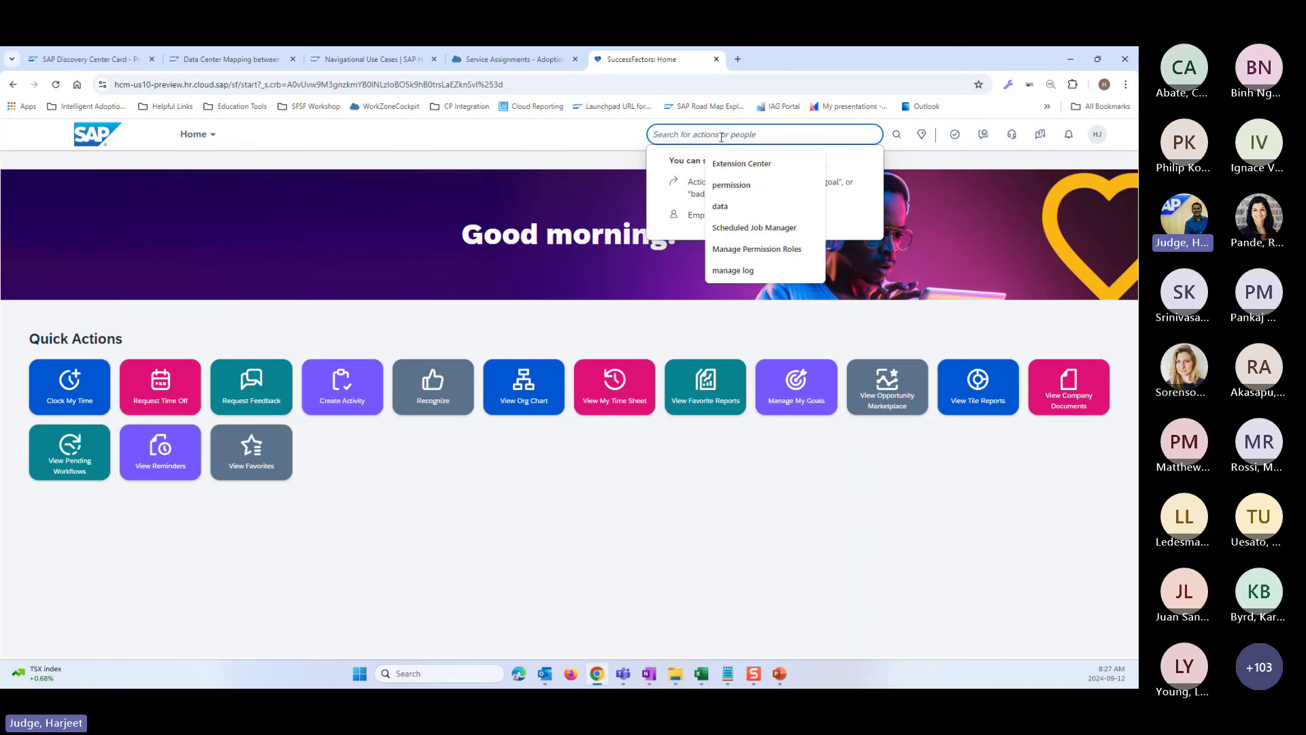
text(manage l)
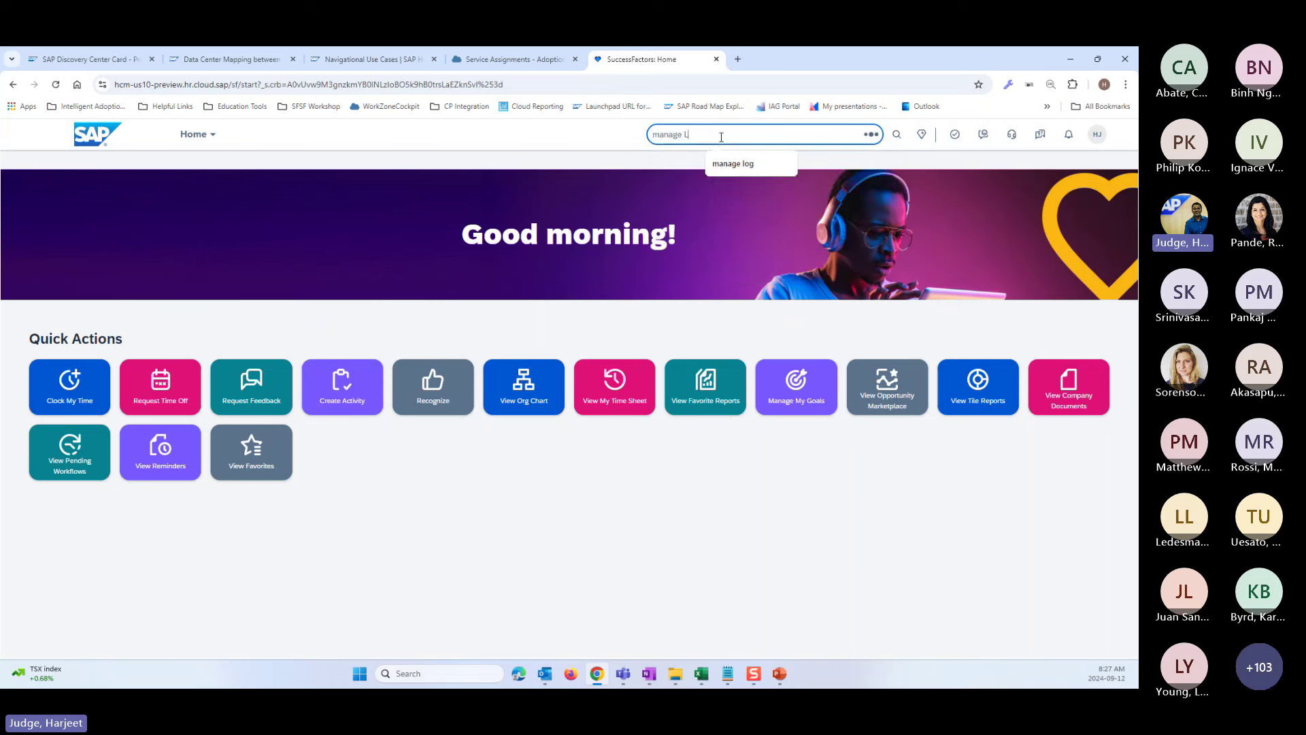
text(ogin)
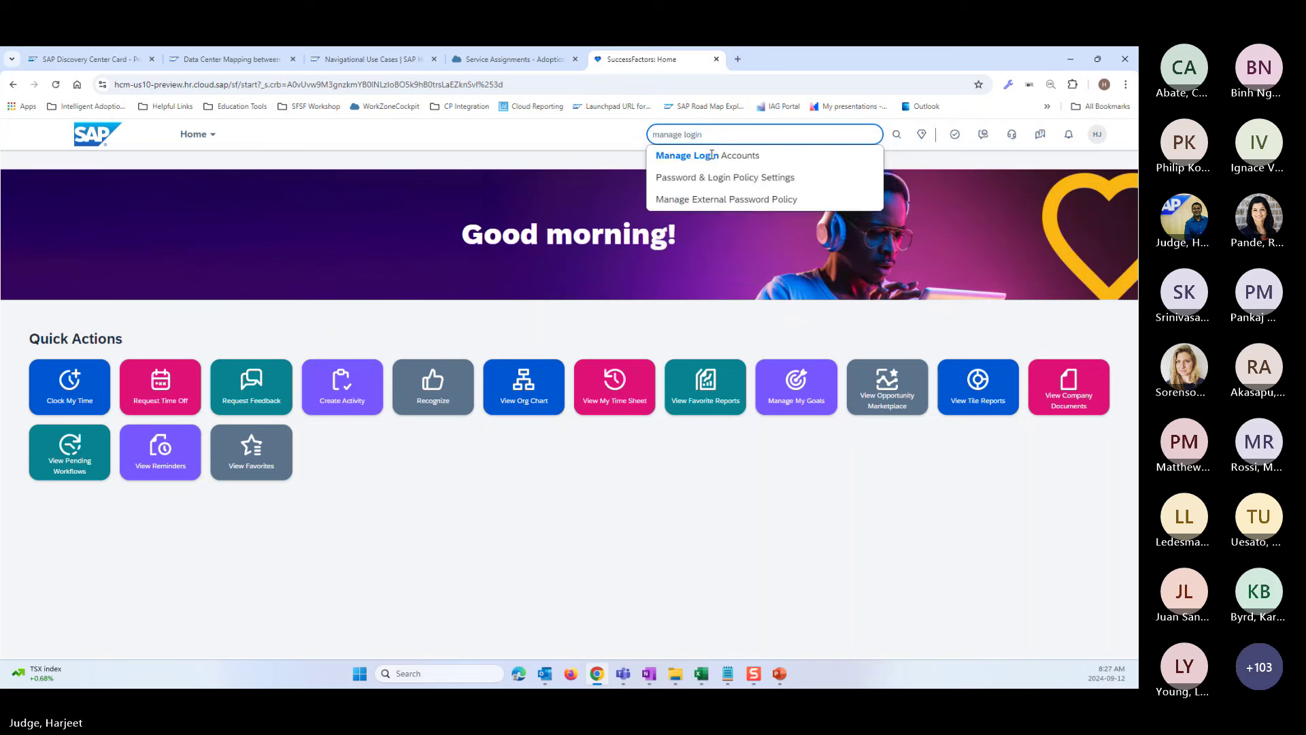
click(707, 163)
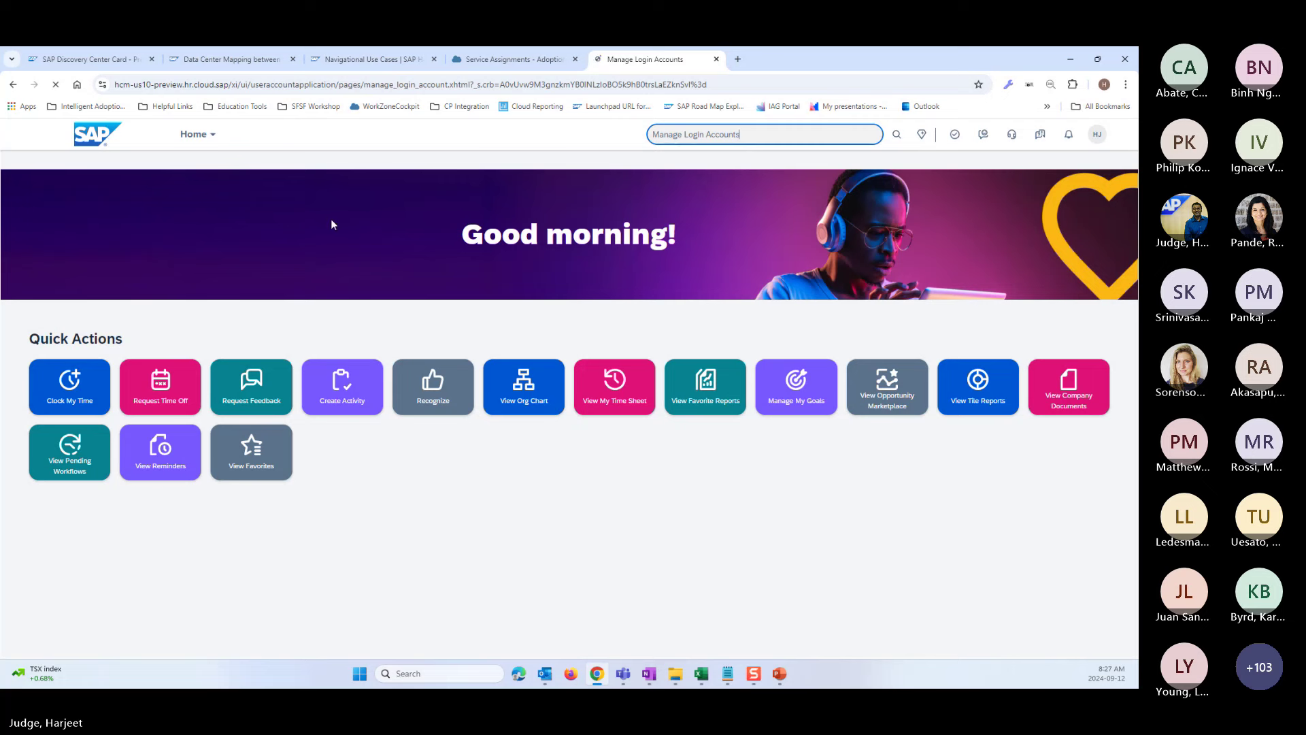
- Enter the sample employee's name, pick the suggestion, and search for their login account
click(88, 258)
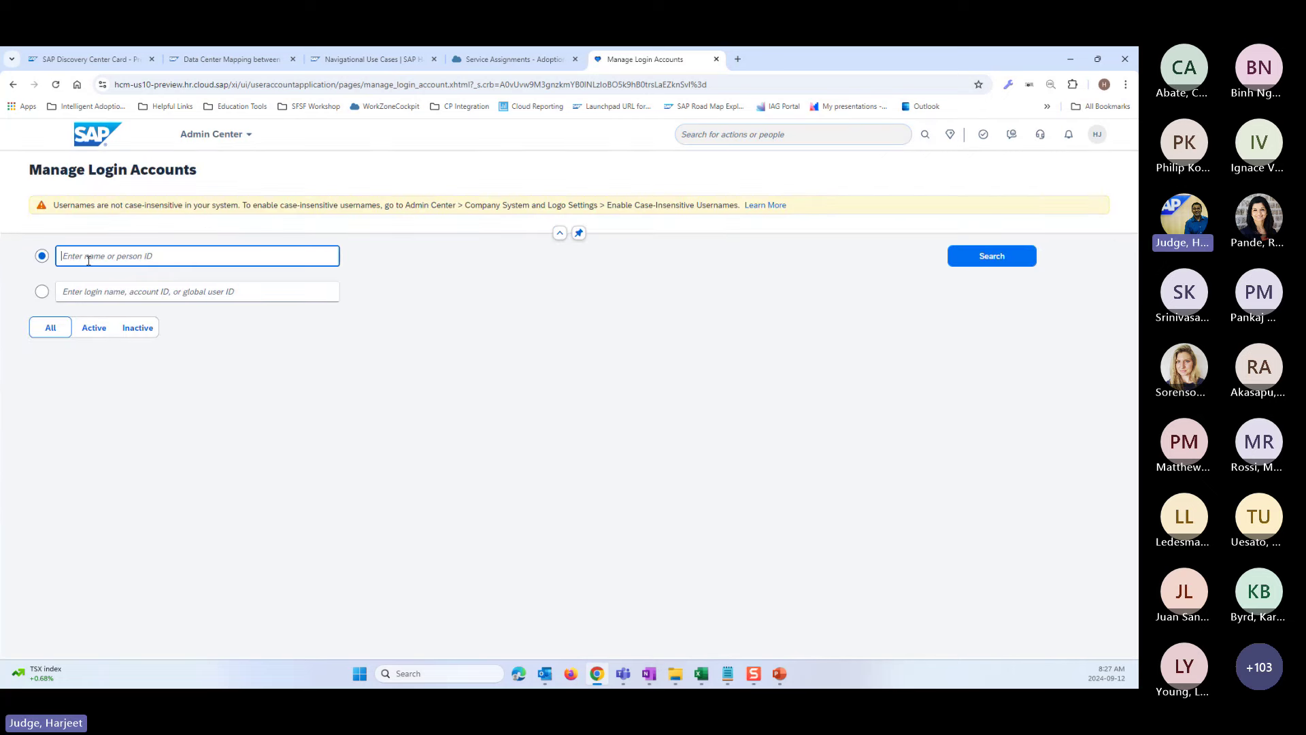
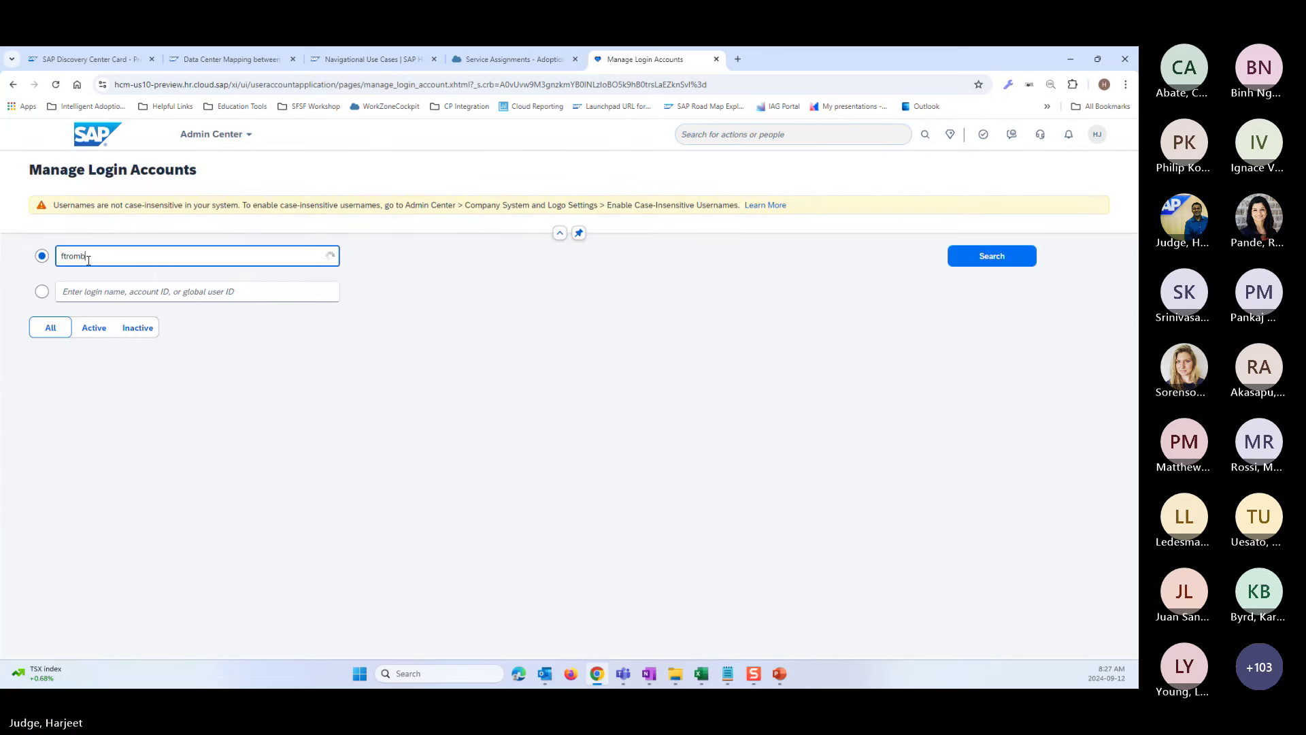
click(109, 291)
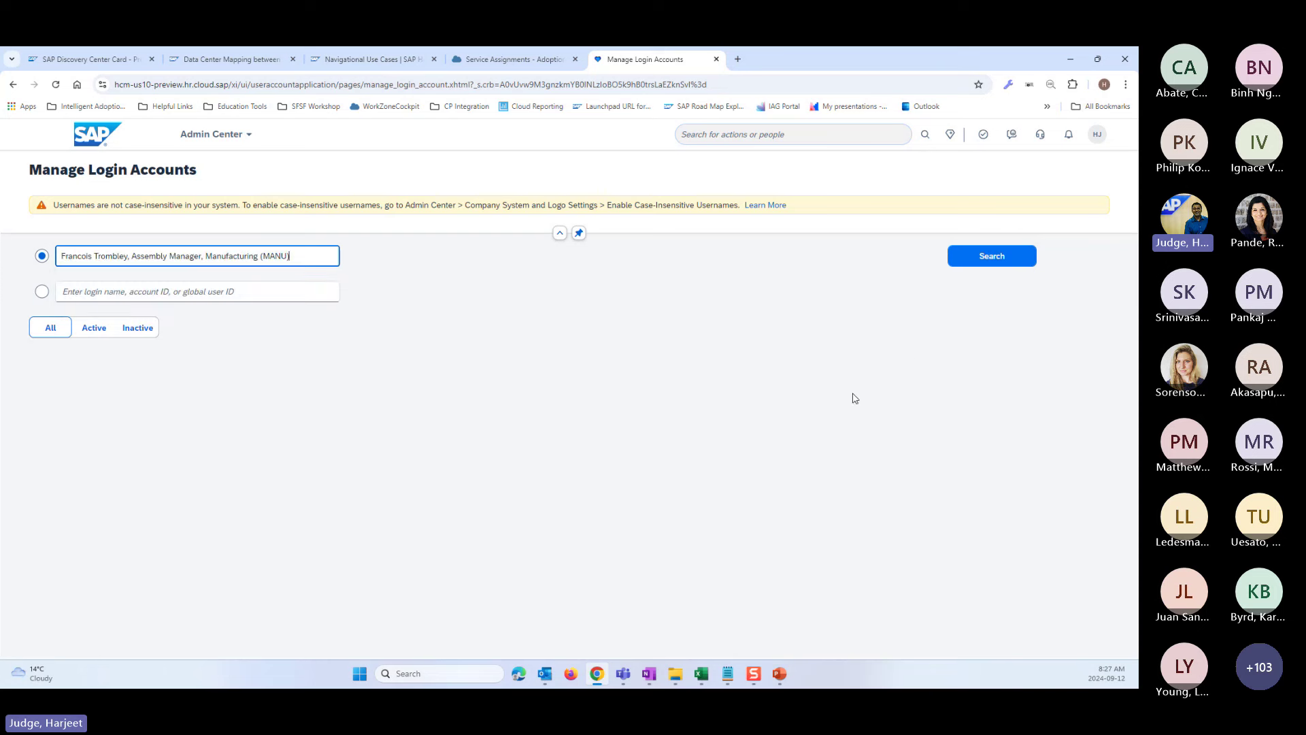
click(1005, 256)
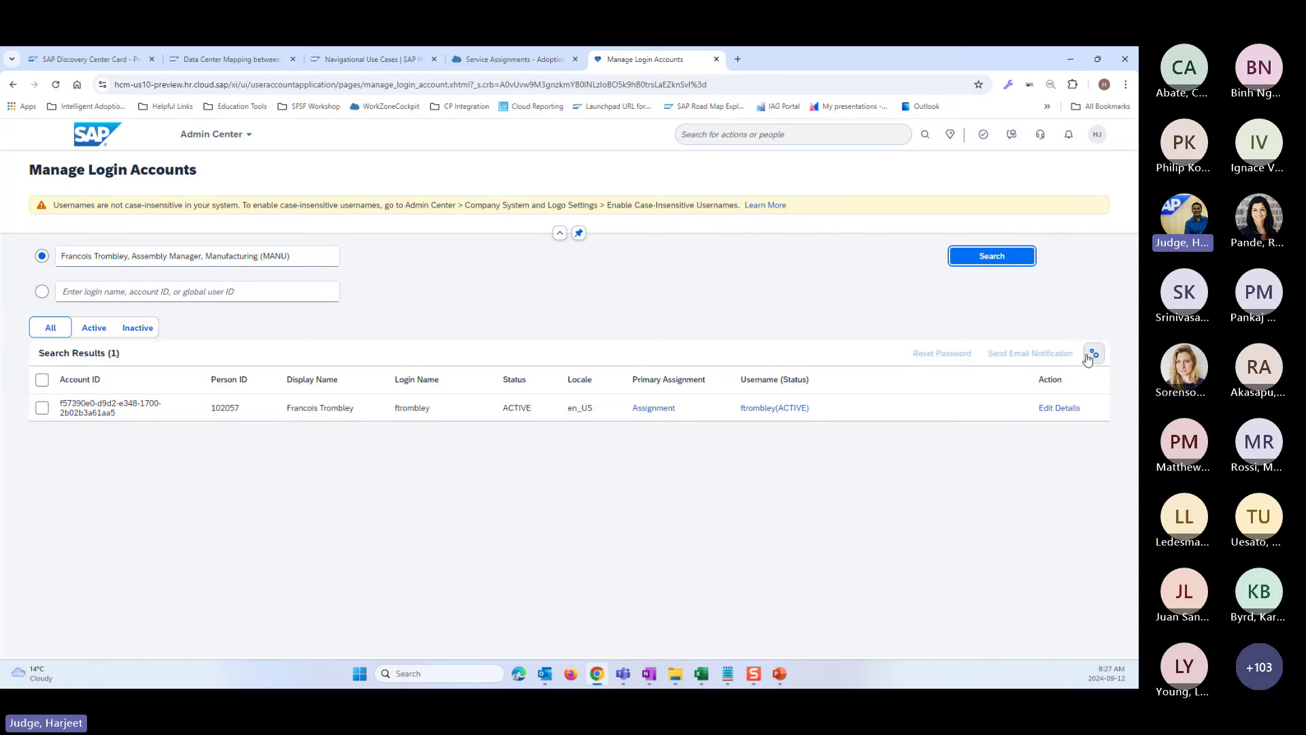
- Show all result columns, including Global User ID, via View Settings Select All
click(1093, 354)
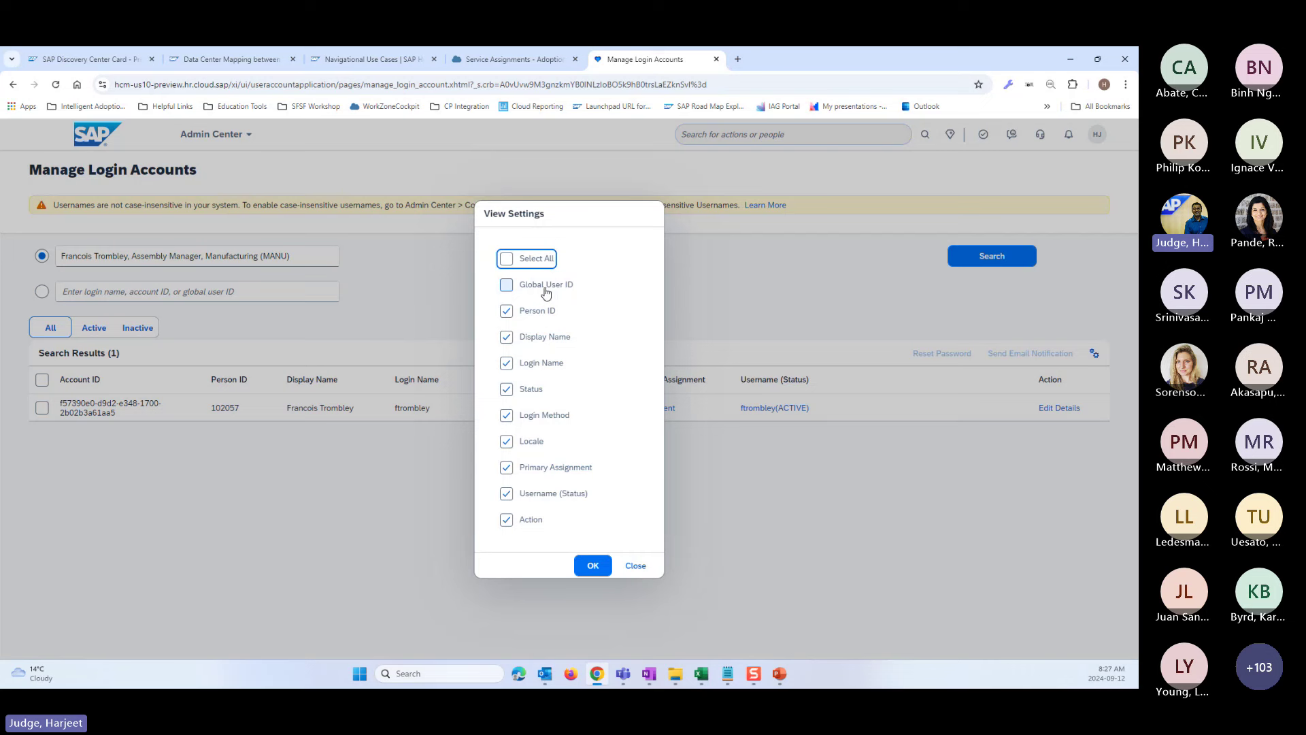
click(506, 258)
click(592, 565)
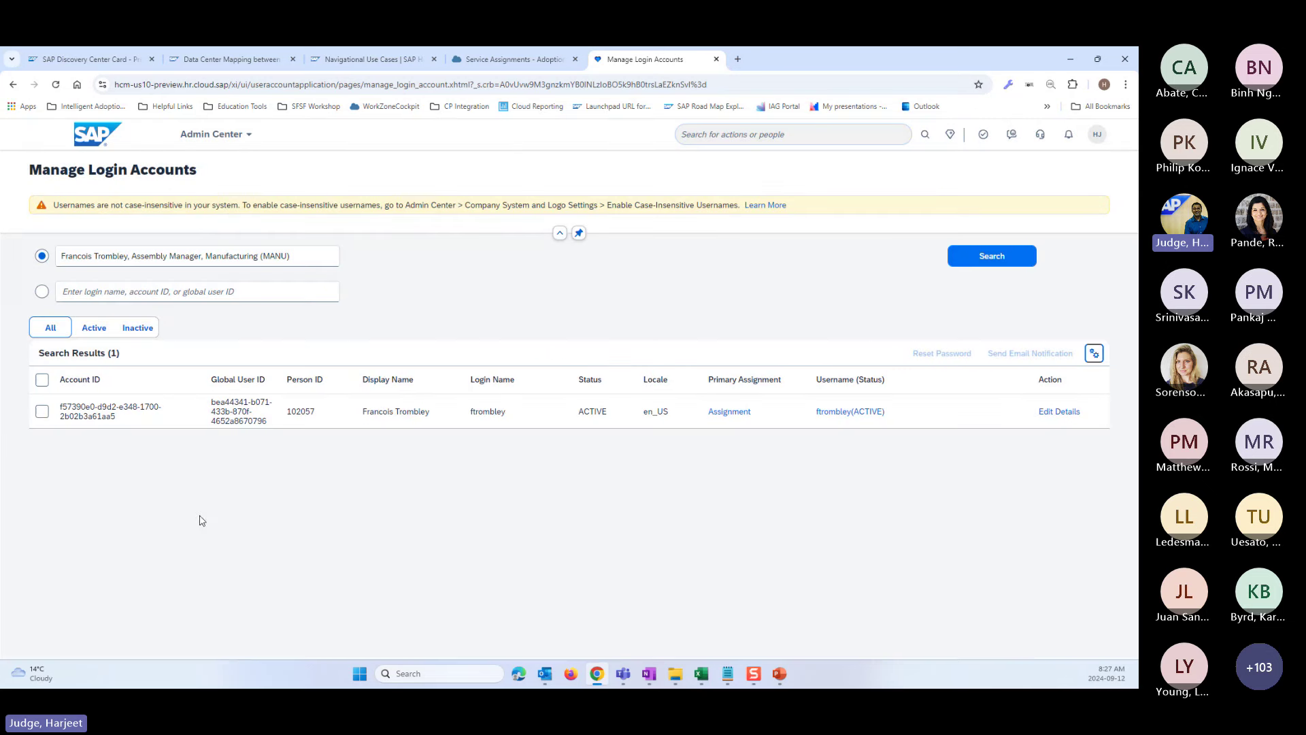
- Copy the employee's Global User ID and open the IAS admin console from workbook cell A3
drag(268, 421, 211, 402)
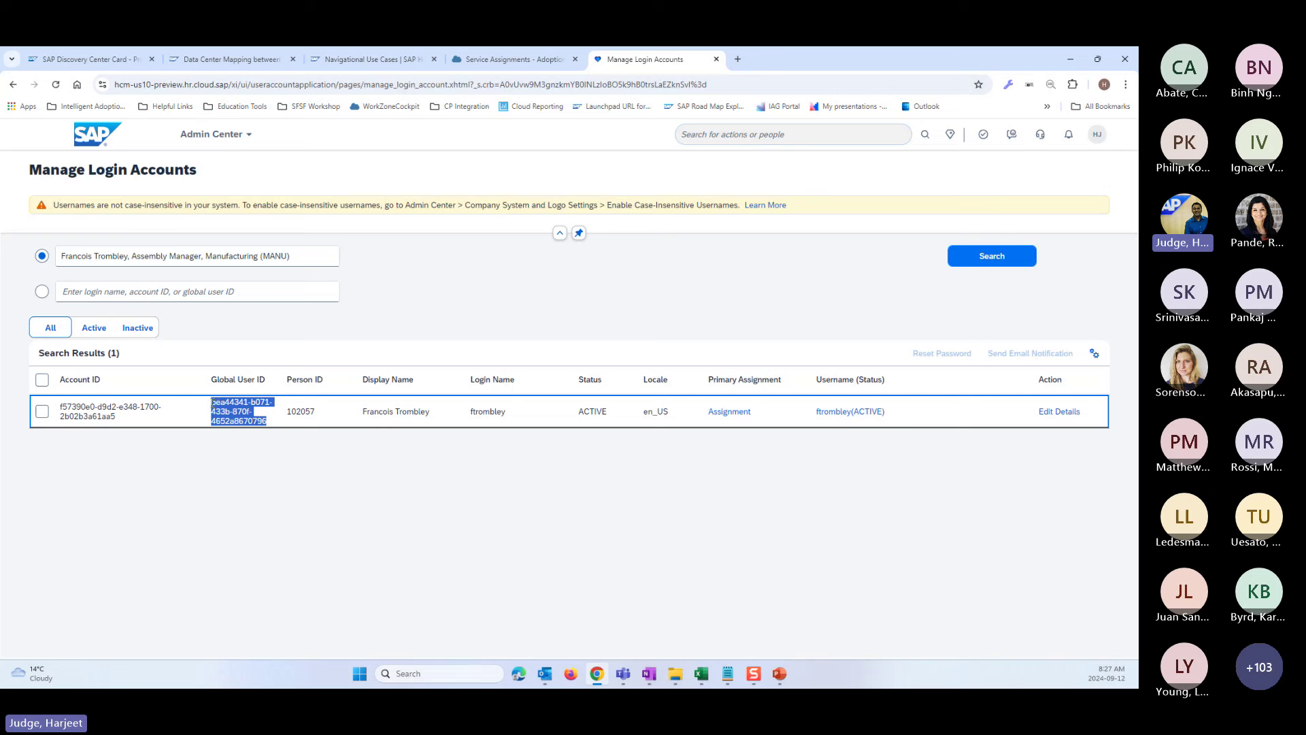
click(701, 675)
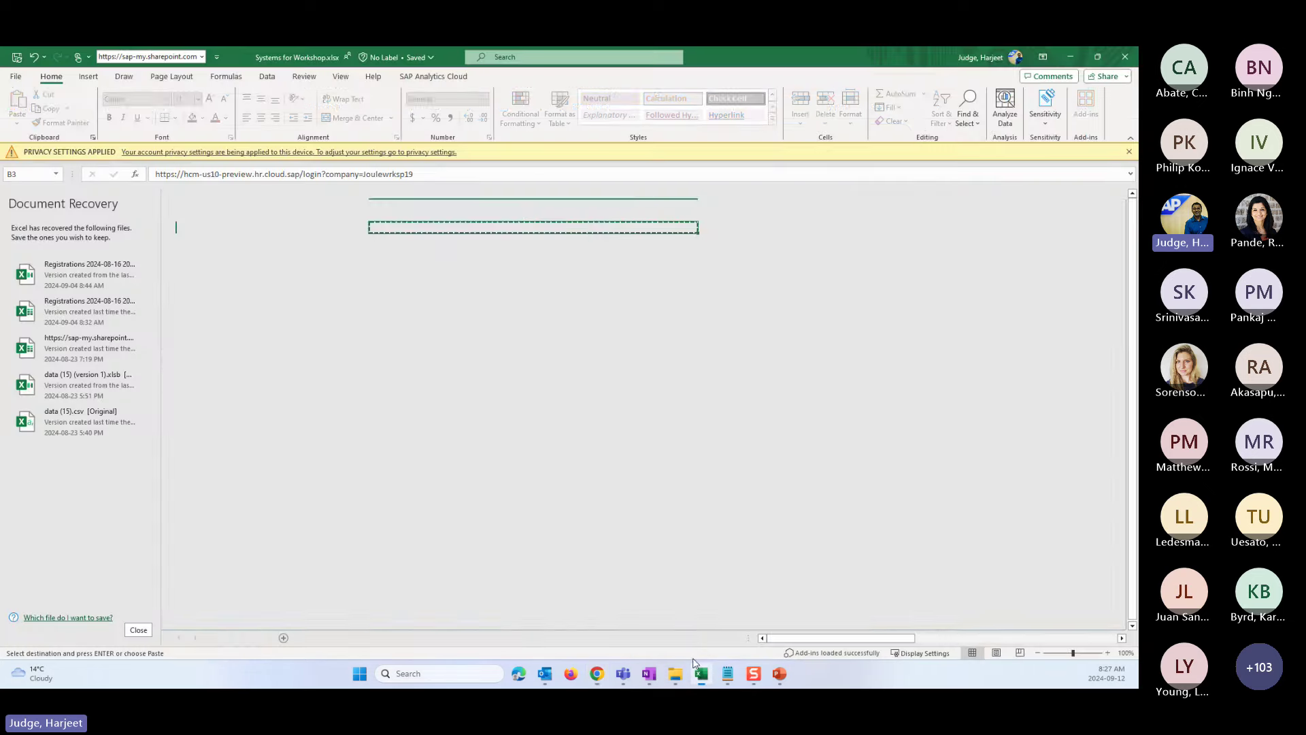
click(265, 231)
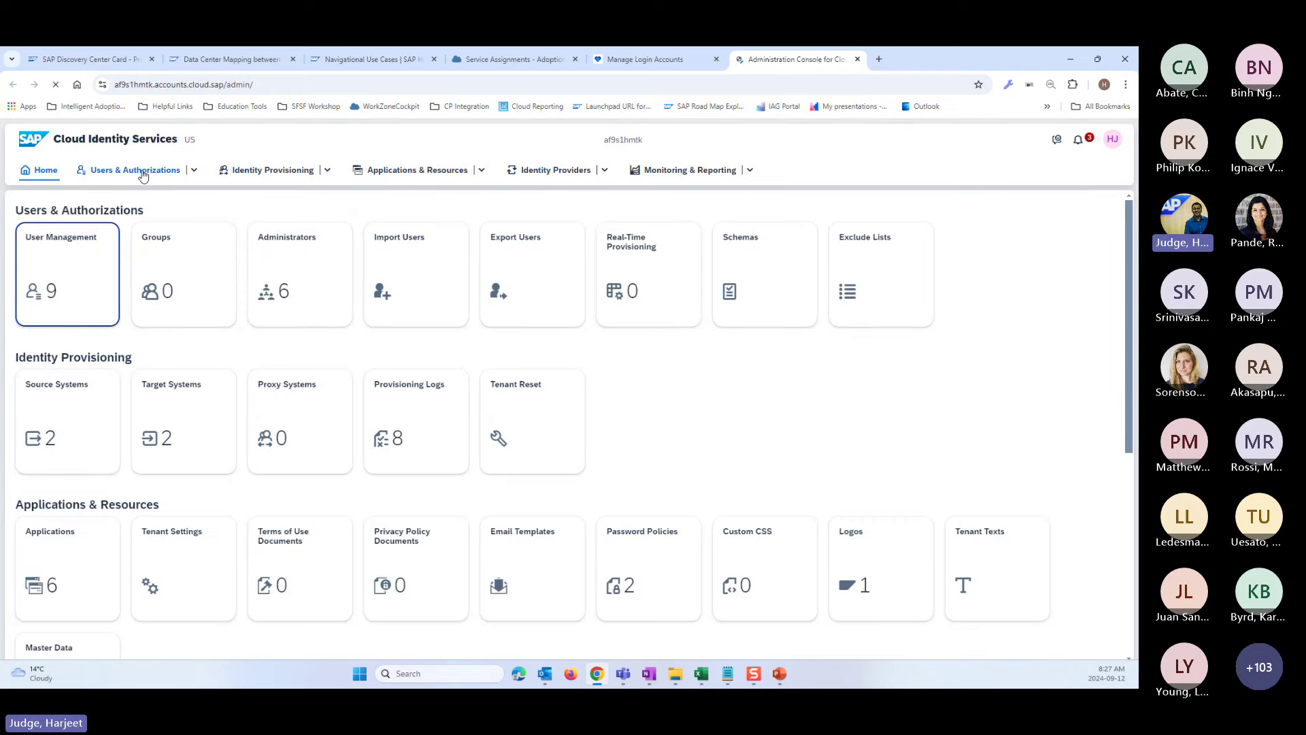
- Compare the user's Global User ID in IAS User Management with the SuccessFactors login account's ID
click(54, 257)
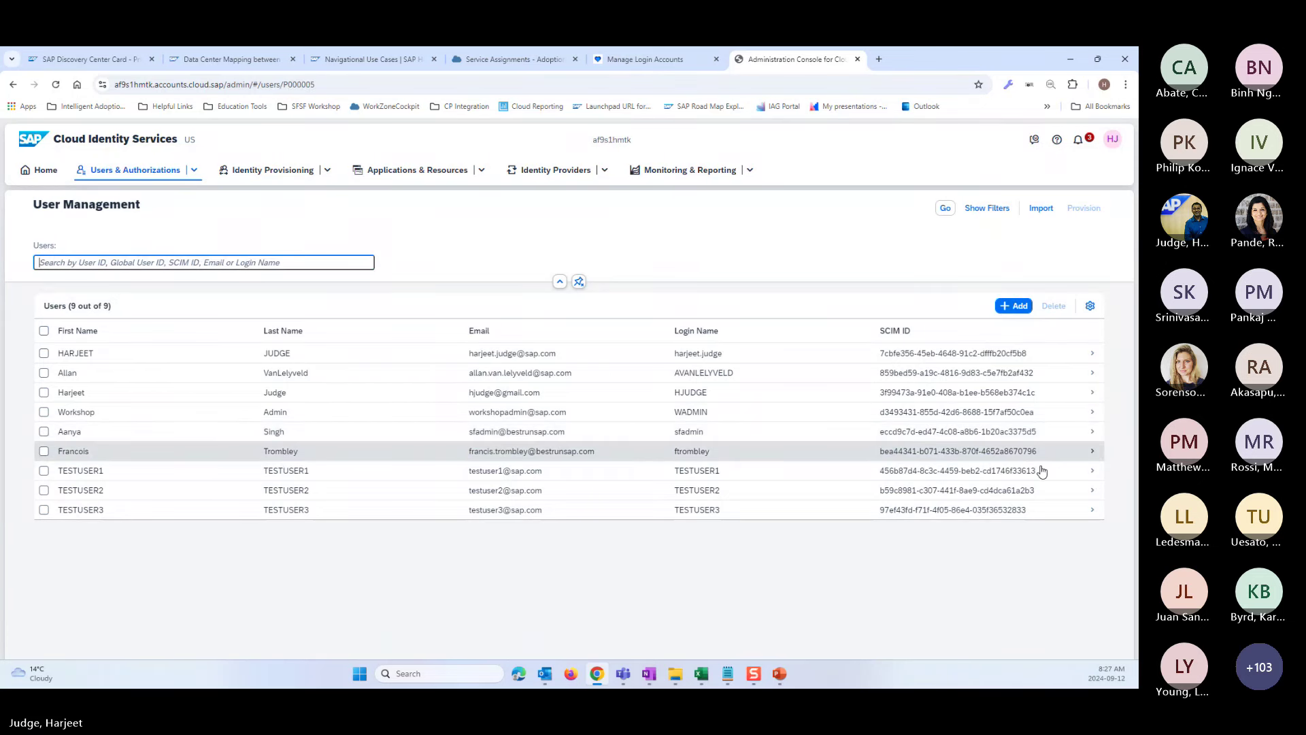
drag(690, 459, 533, 440)
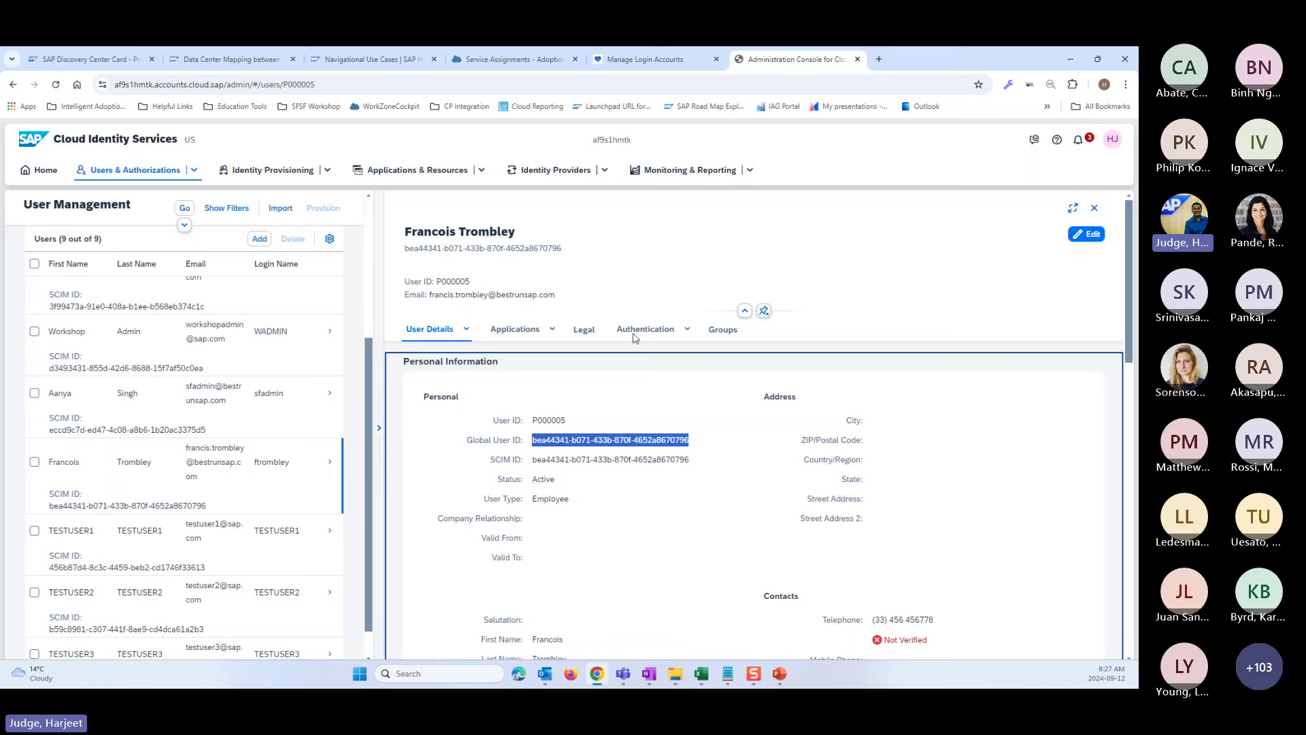
click(706, 57)
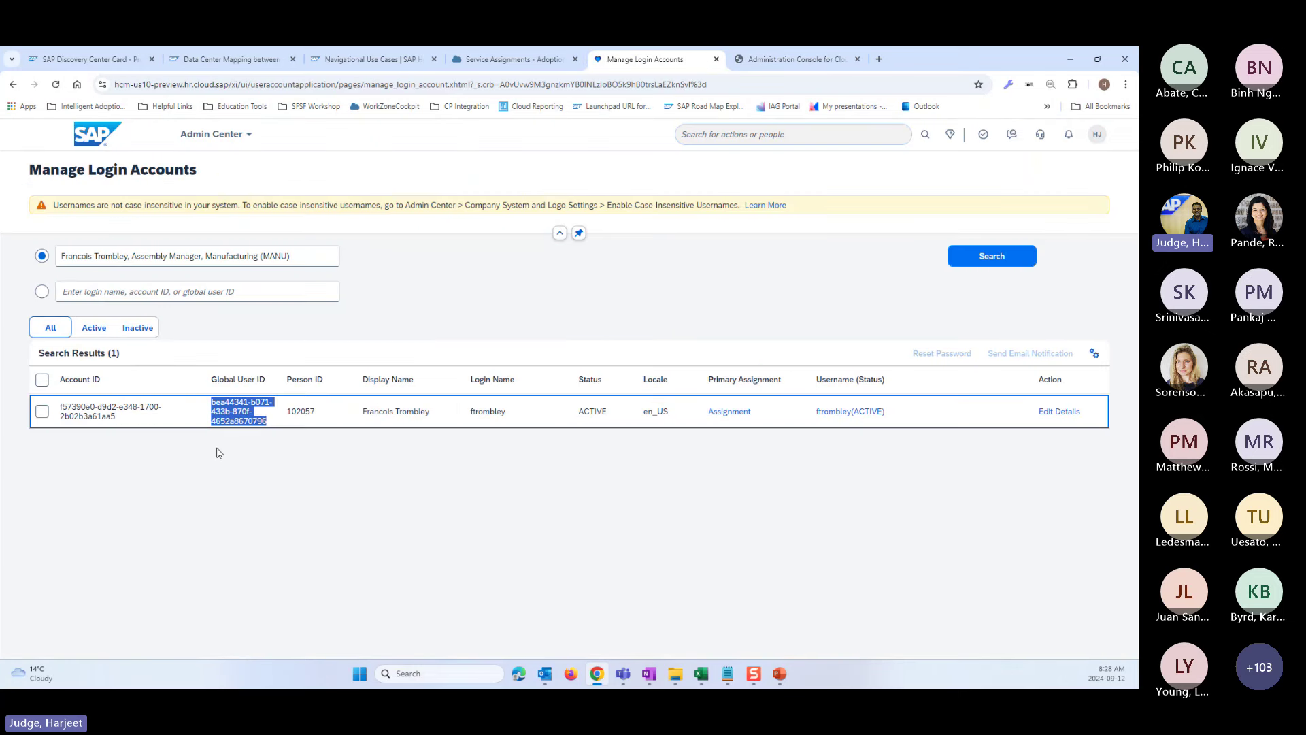
click(272, 430)
drag(272, 430, 212, 403)
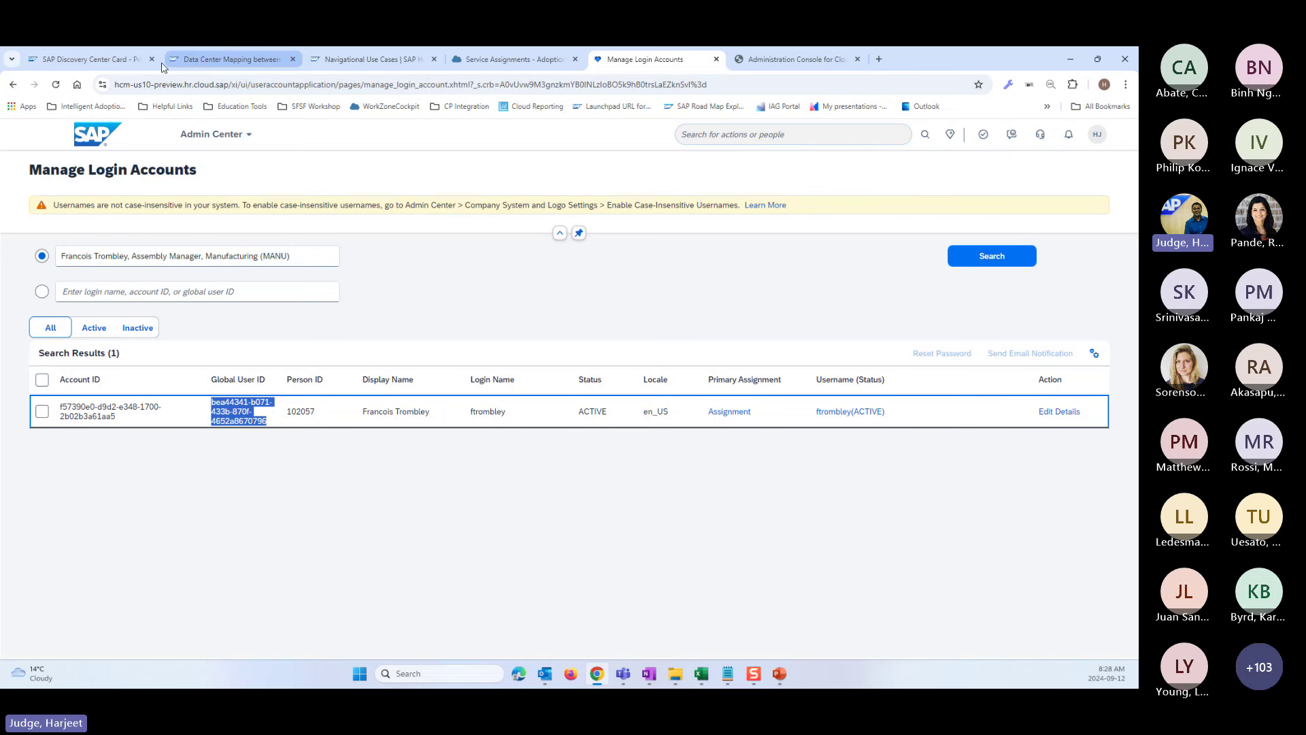
- Highlight heading 3 on the Joule activation card, then scroll down to sections 12 and 13
click(104, 60)
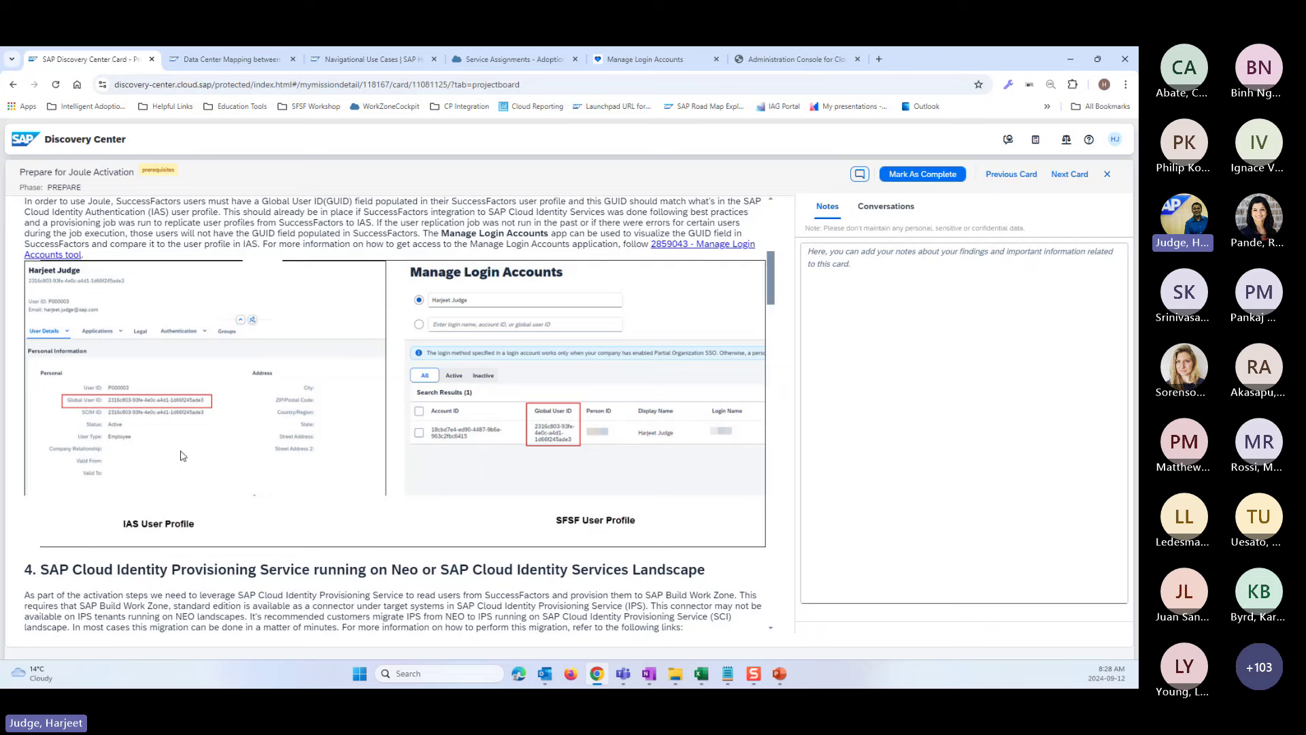
scroll(183, 456, up, 1)
drag(41, 255, 350, 256)
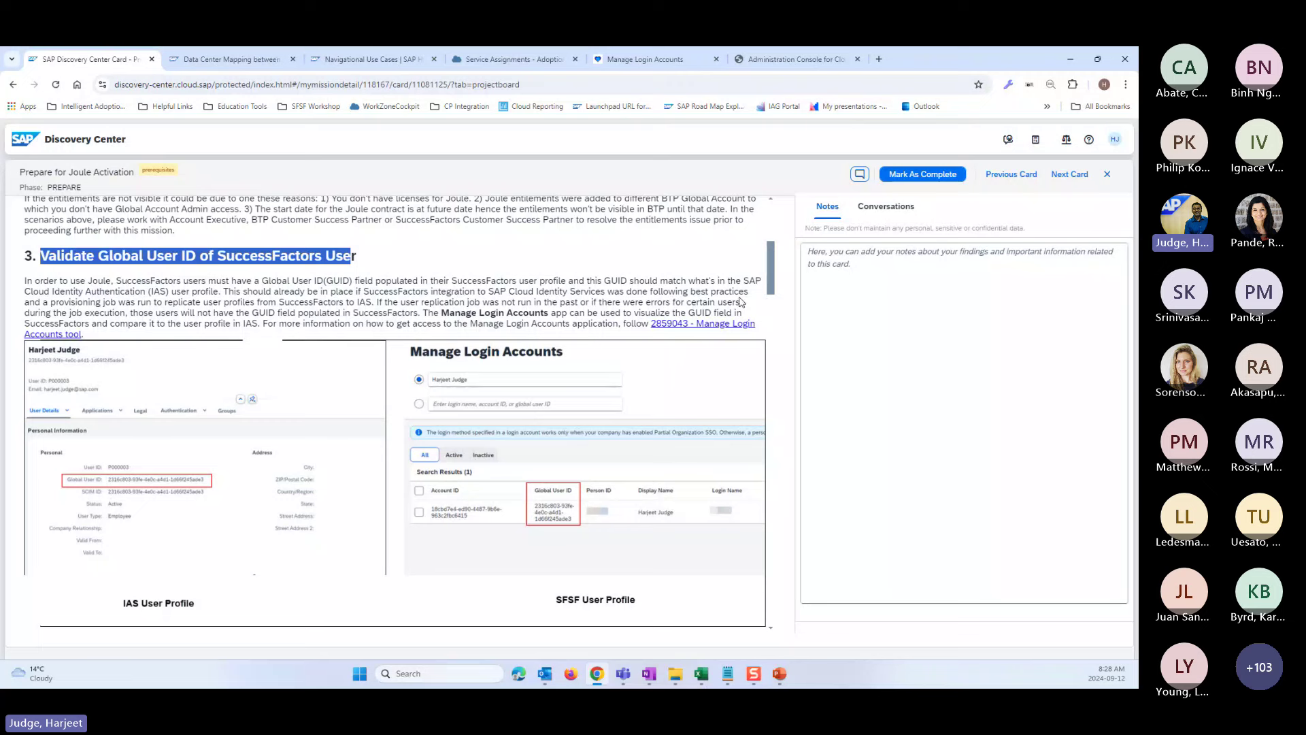
scroll(772, 285, up, 1)
drag(773, 284, 790, 611)
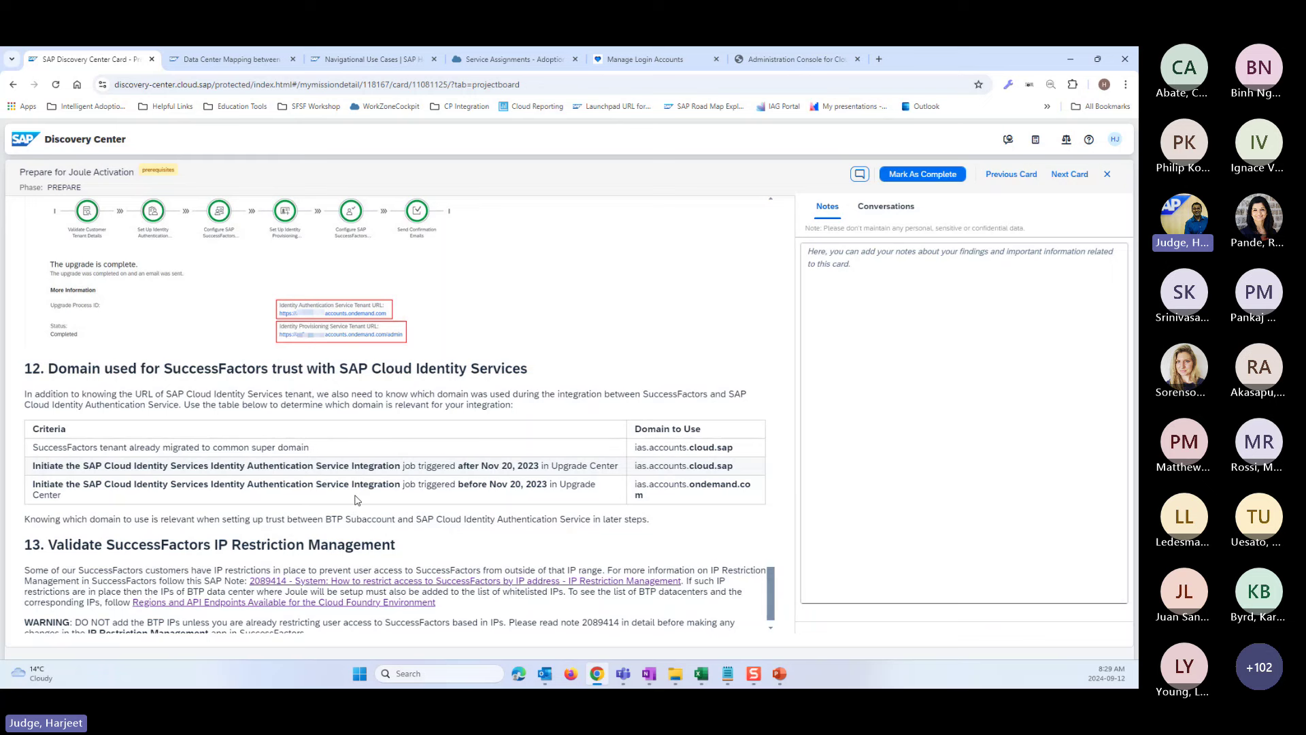
- Mark cloud.sap and ondemand.com (pre-November 2023 integrations) in the Domain to Use table
scroll(357, 500, up, 1)
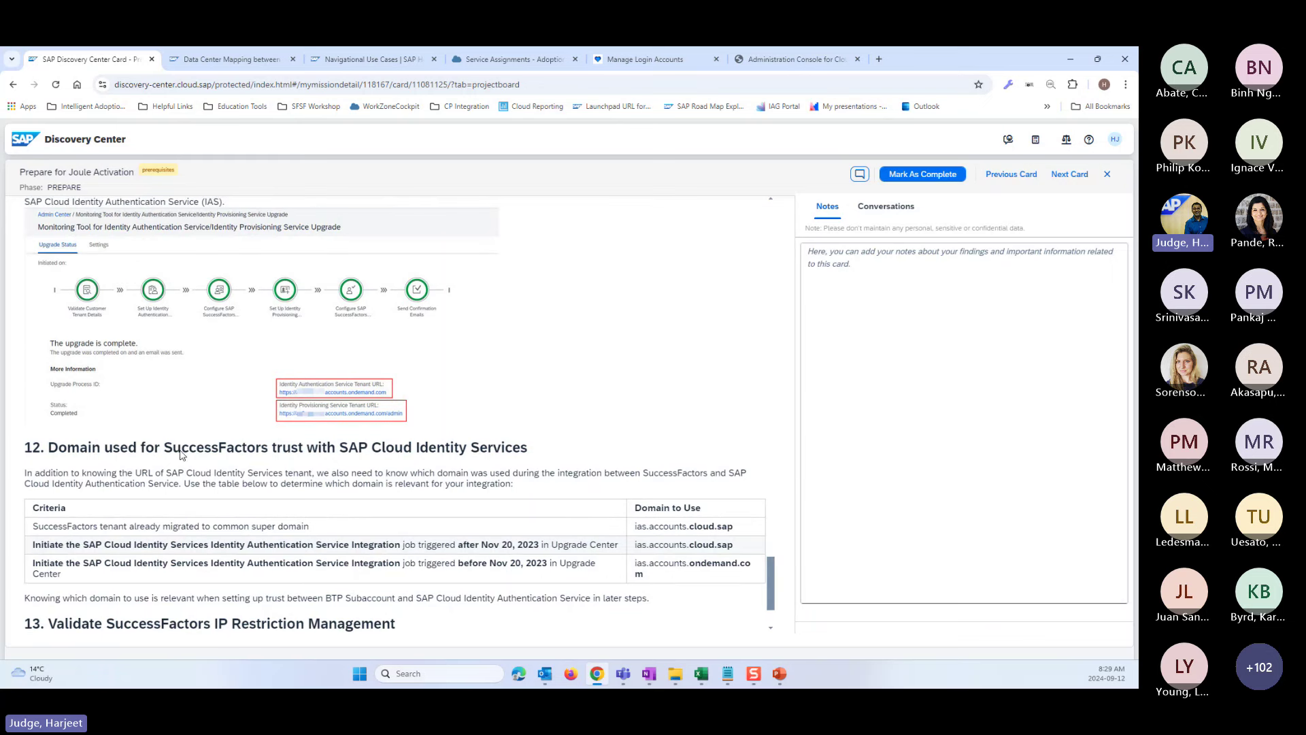
drag(729, 547, 692, 547)
drag(690, 563, 711, 583)
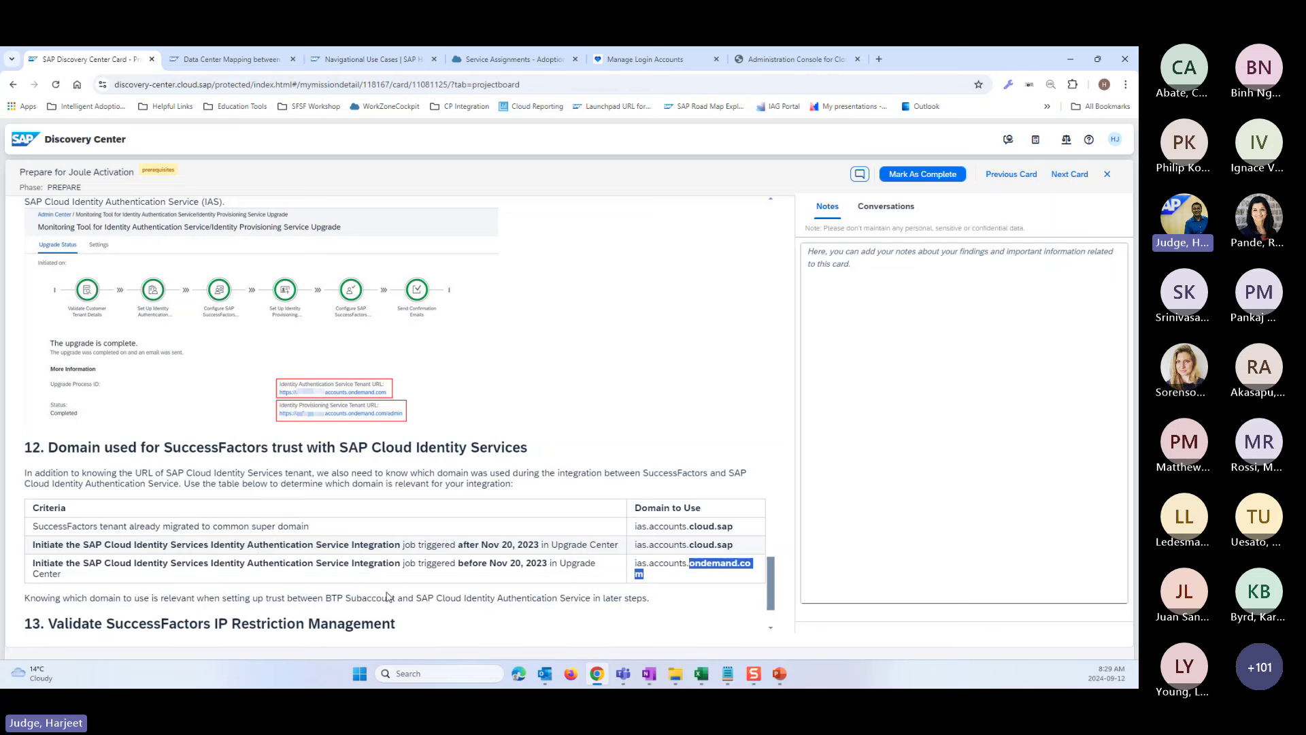
- Scroll back up to the DC4 (DC68) row with its API and mTLS server URLs
scroll(234, 375, up, 1)
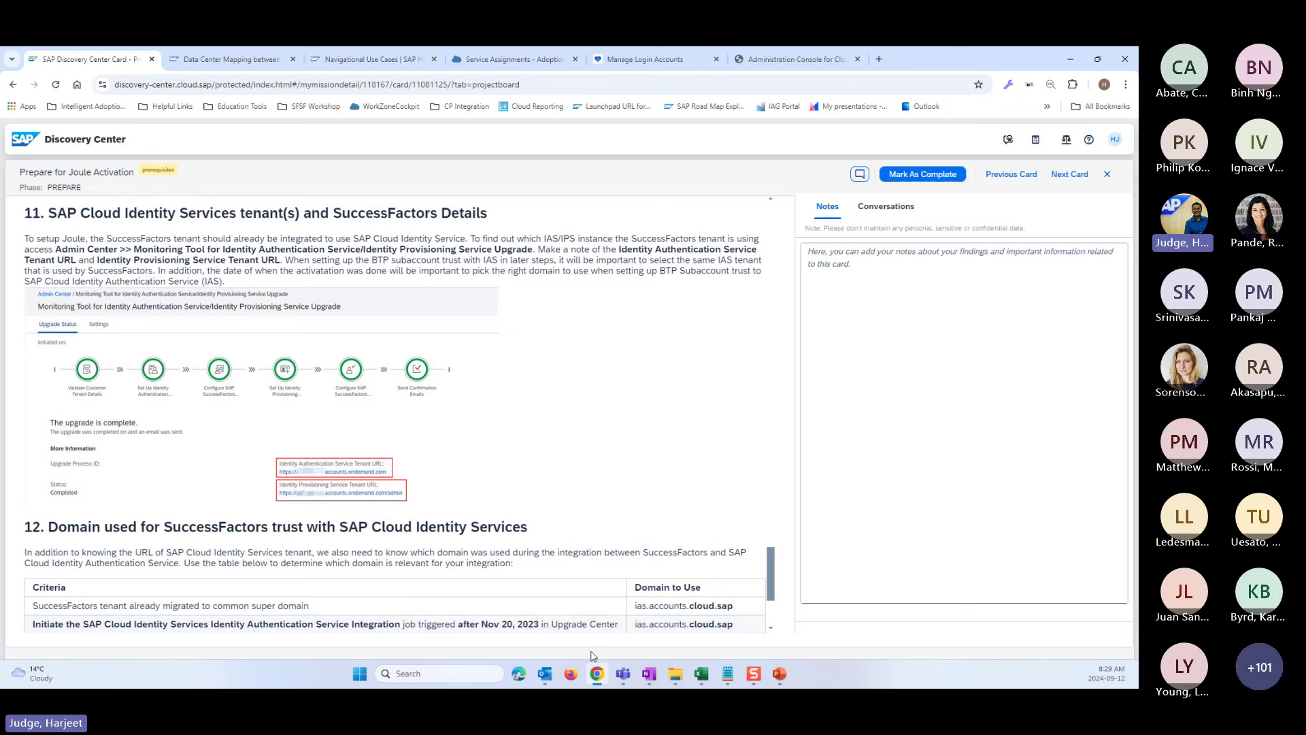
drag(733, 621, 729, 623)
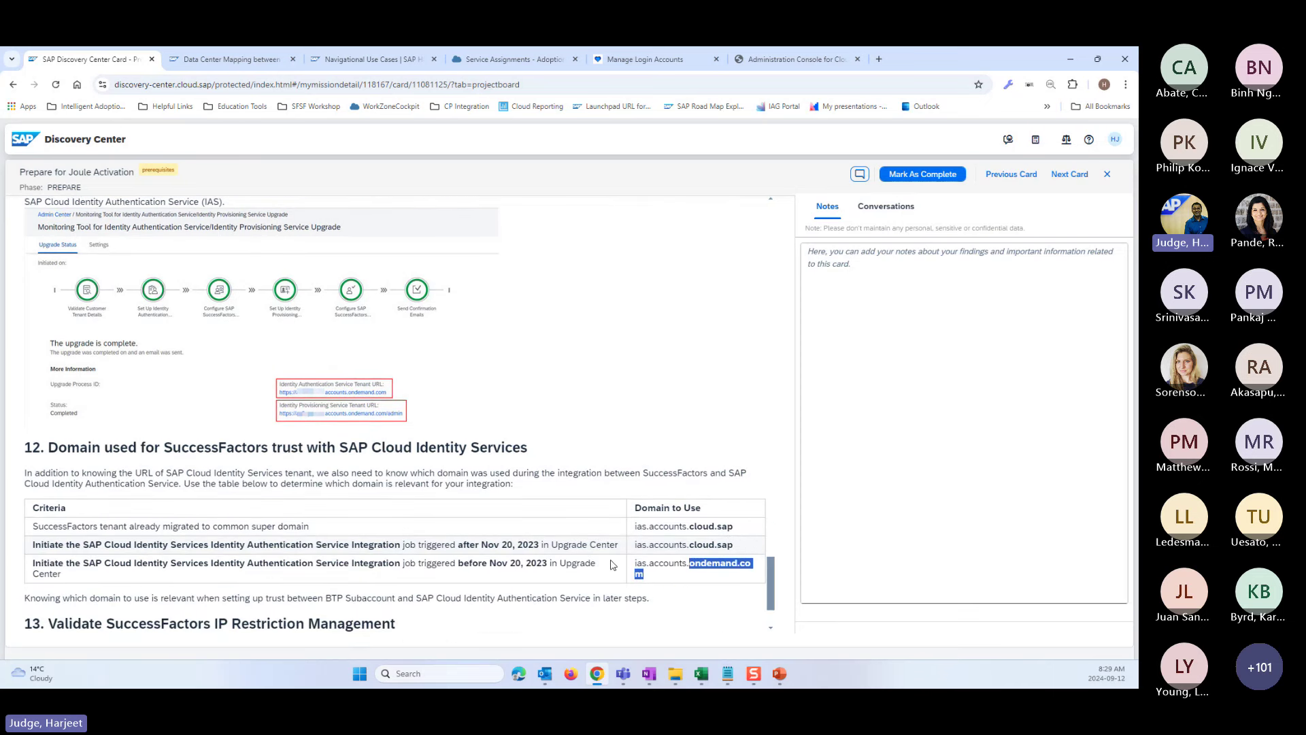
drag(772, 583, 780, 551)
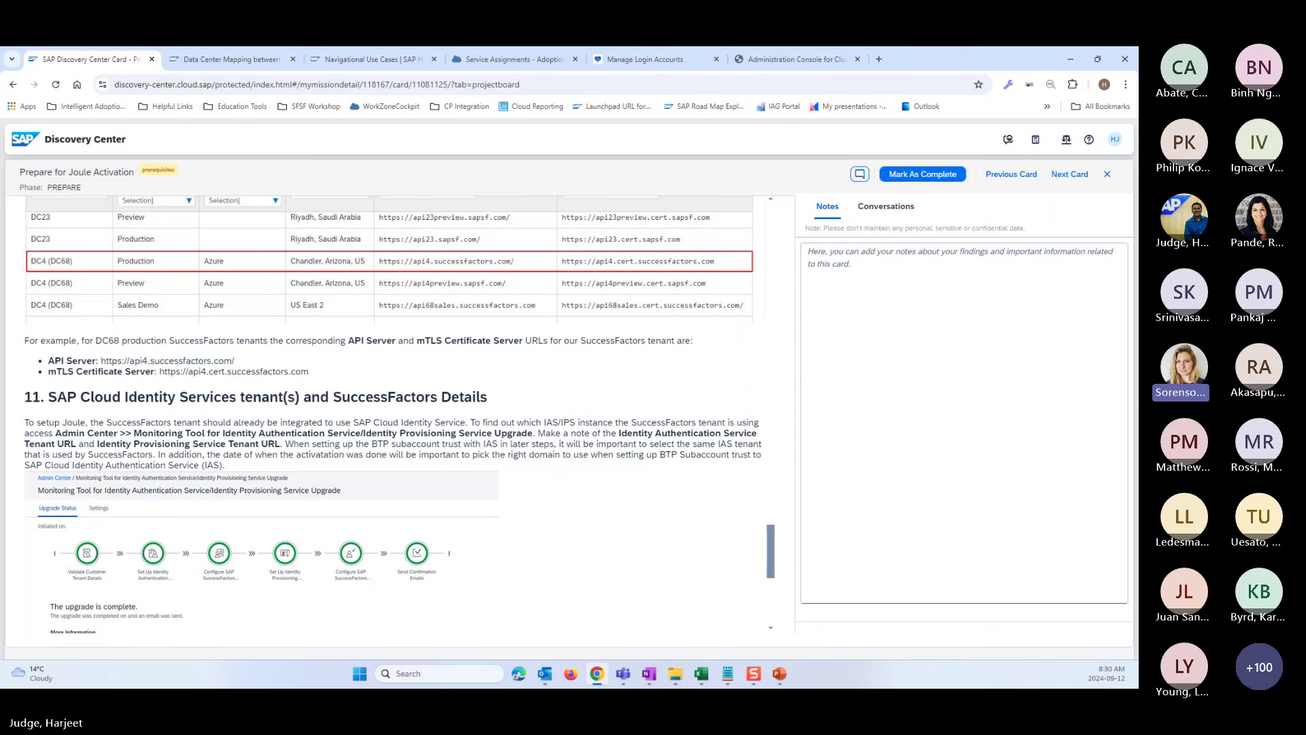
key(alt+Tab)
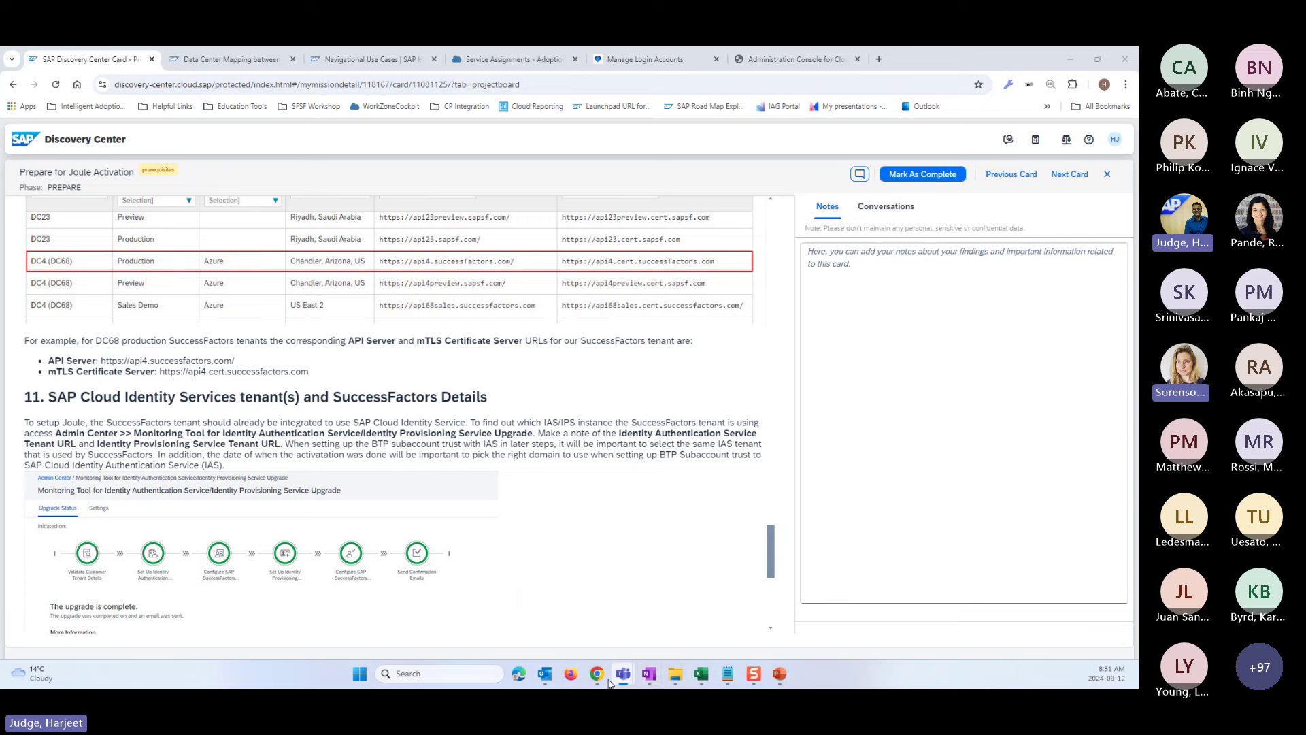
mouse_move(601, 681)
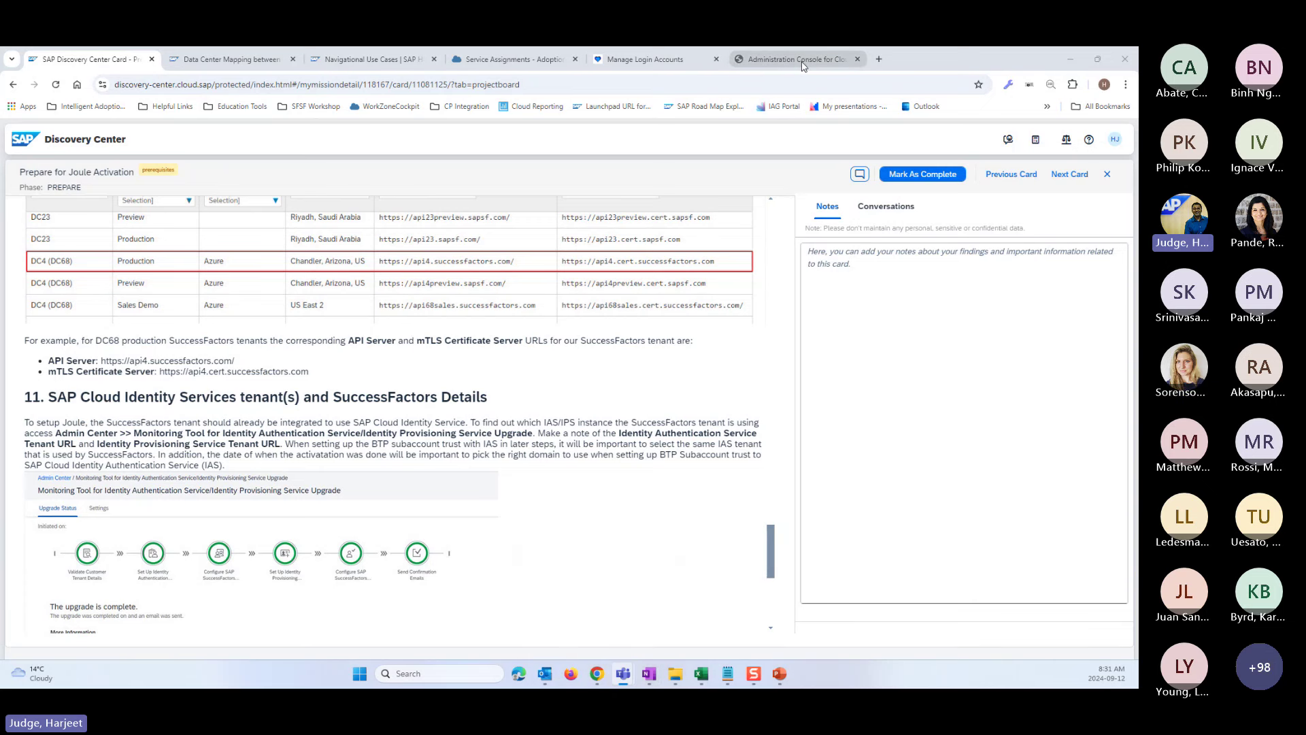
- Go from the Service Assignments tab to the global account's Boosters page
click(508, 60)
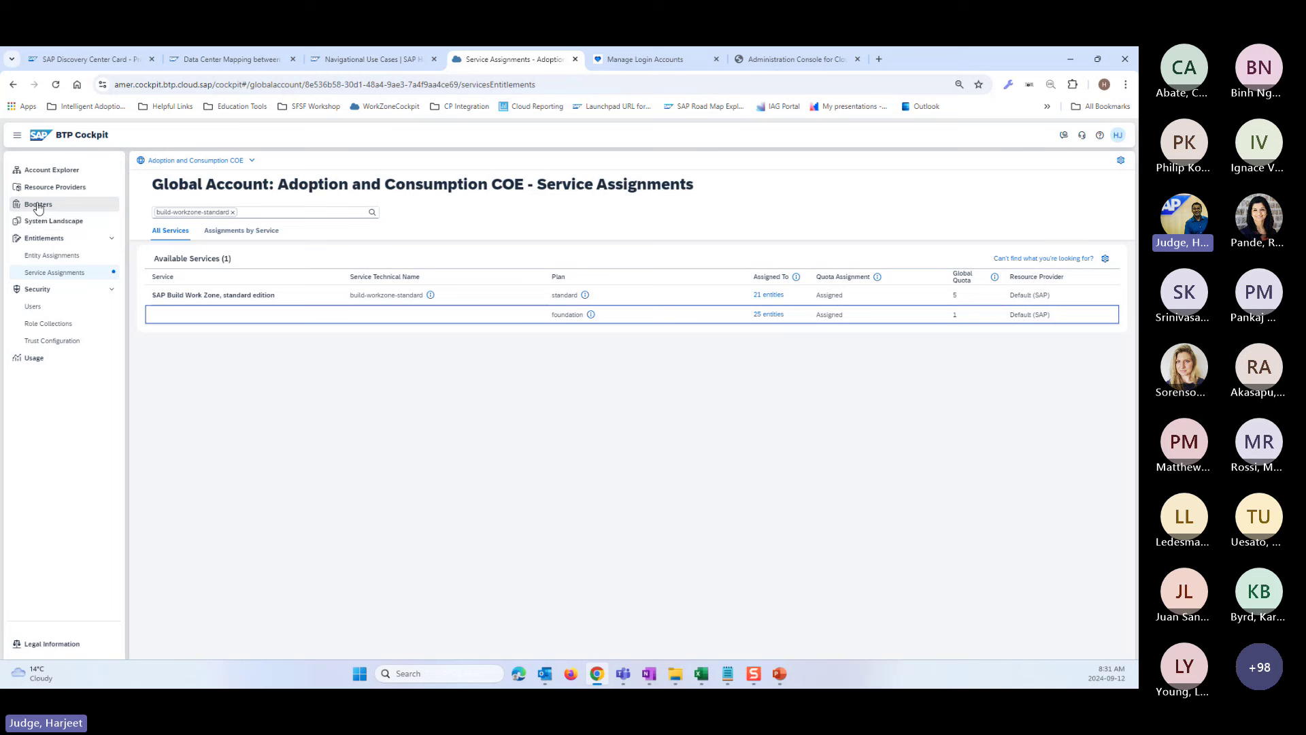
click(39, 207)
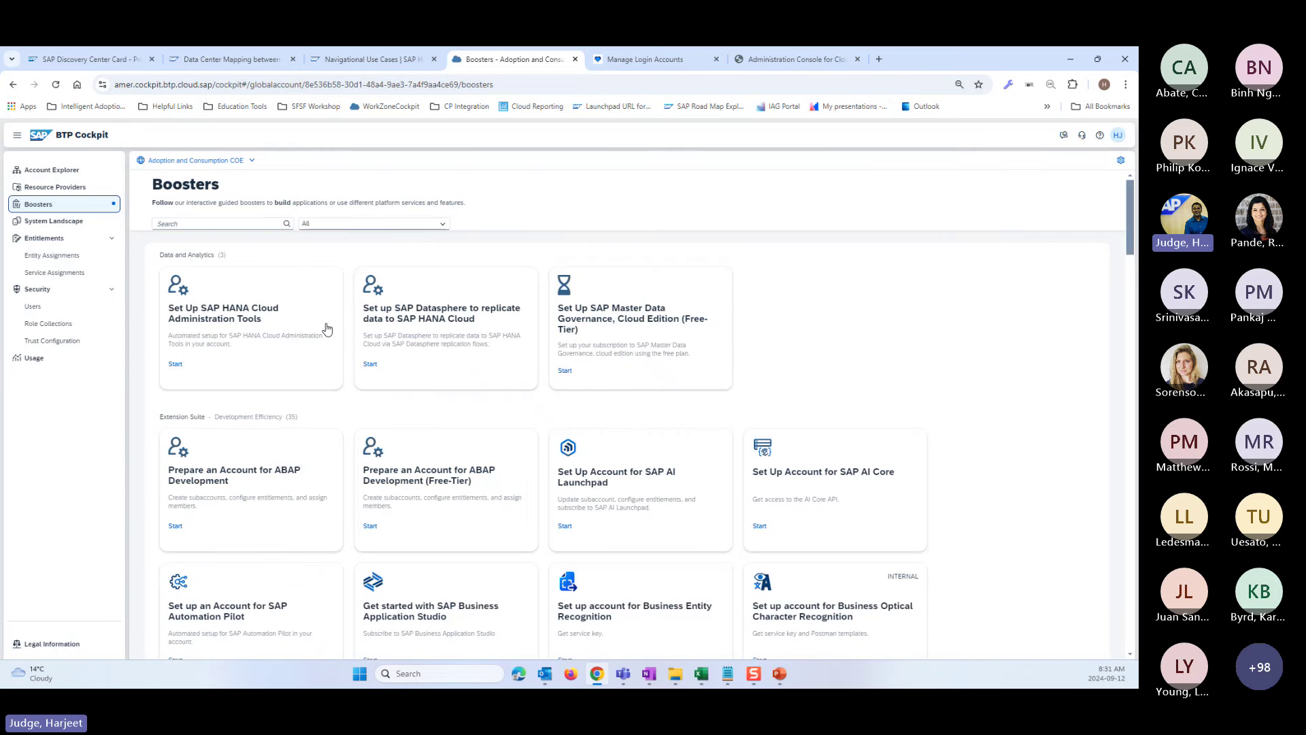
- Filter the boosters by 'Joule', then return to the Prepare for Joule Activation card in Discovery Center
click(200, 227)
text(Joule)
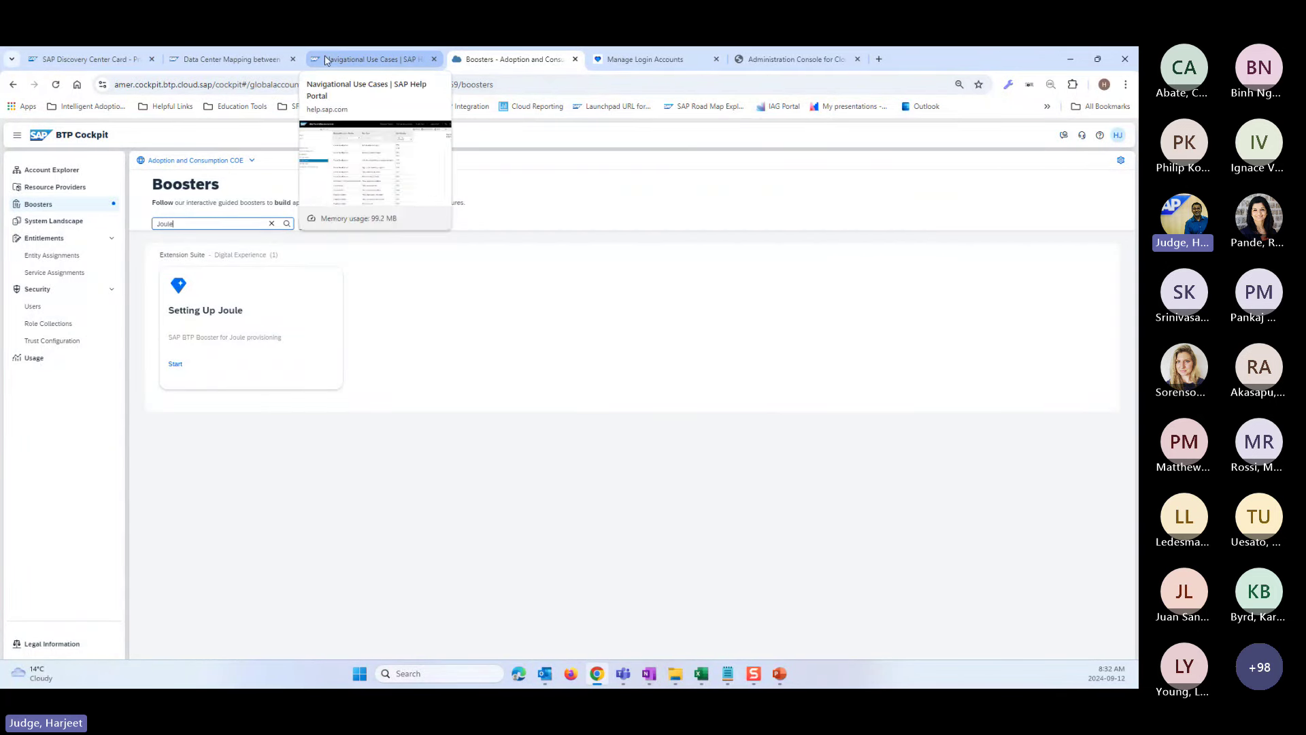
click(96, 57)
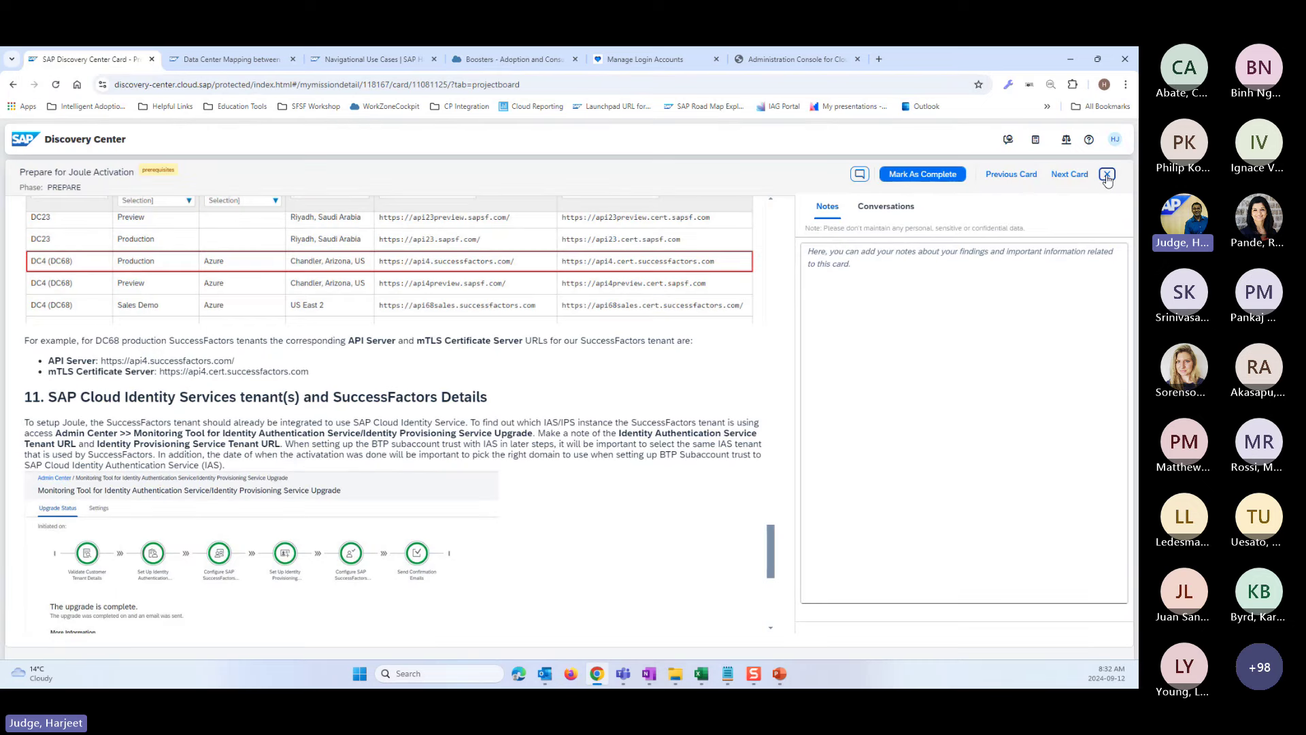
- Close the activation card to reveal the mission project board, then return to the Joule-filtered boosters
click(1108, 176)
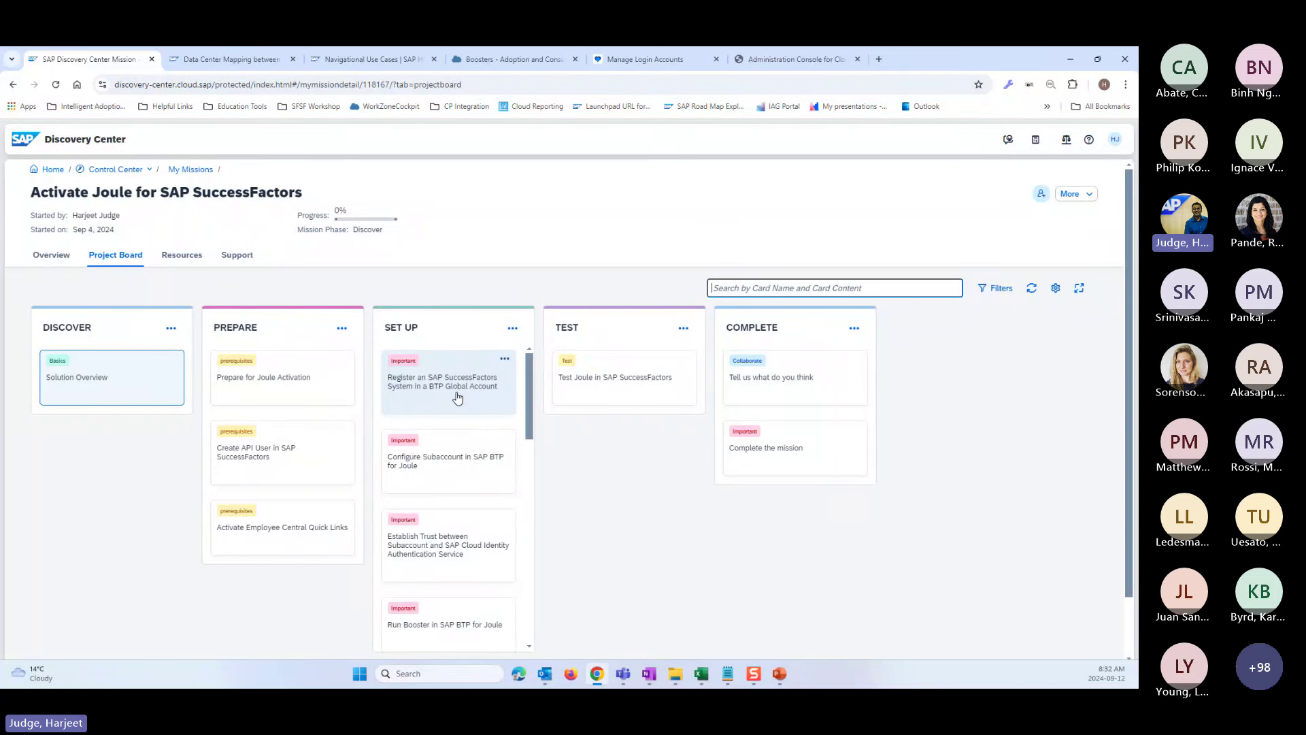
click(474, 61)
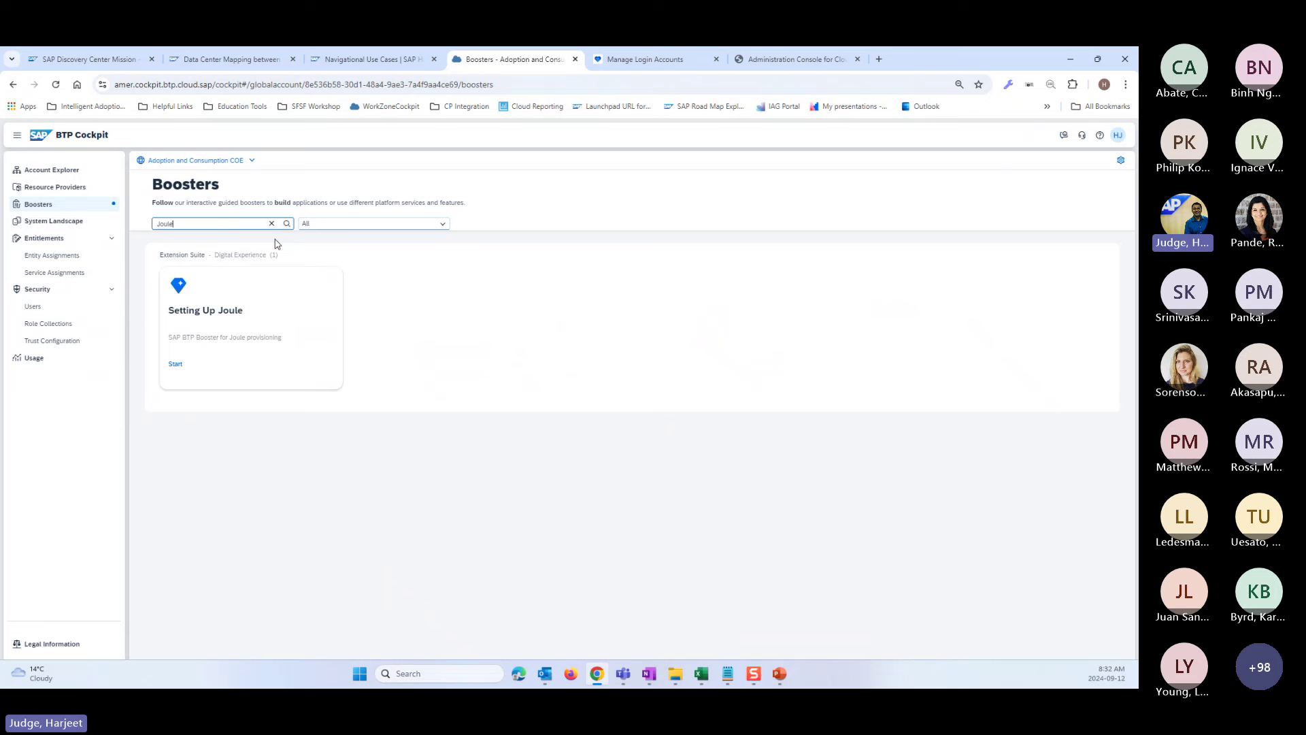
- Add a new SAP SuccessFactors system named Demo2 in the System Landscape
click(51, 221)
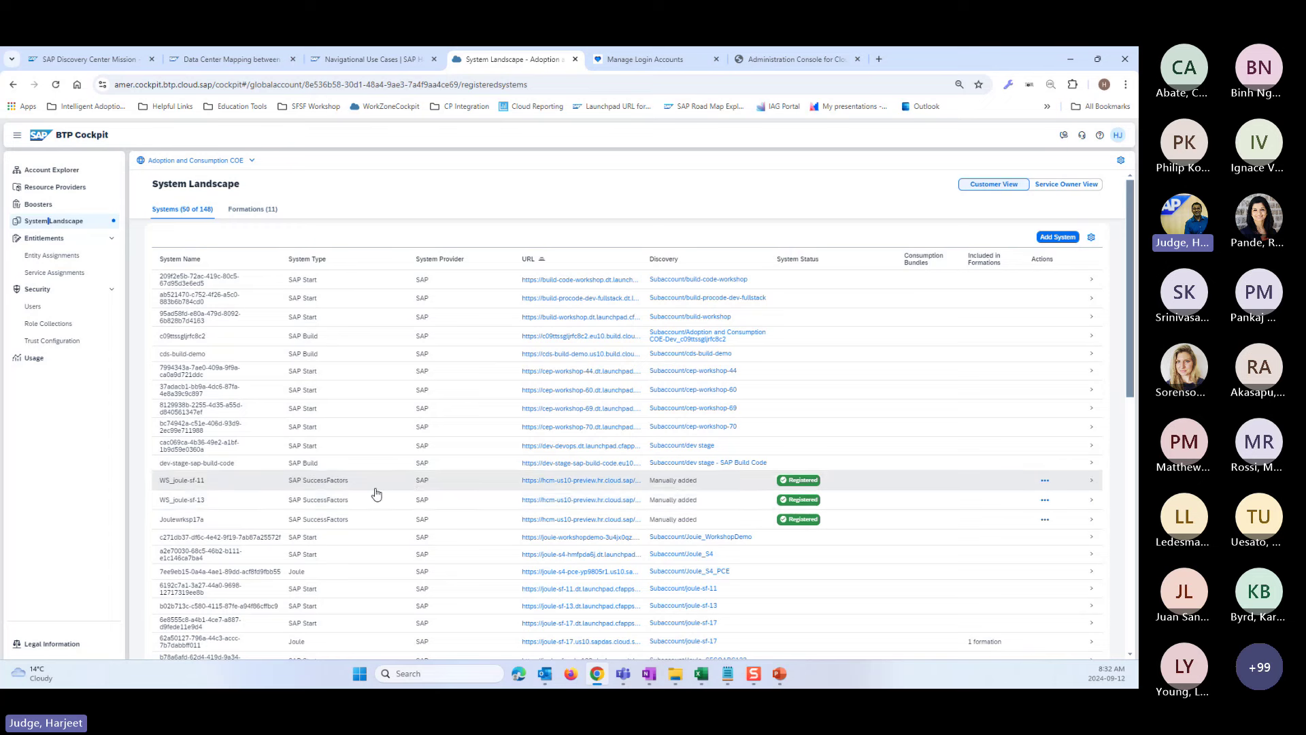
click(1058, 237)
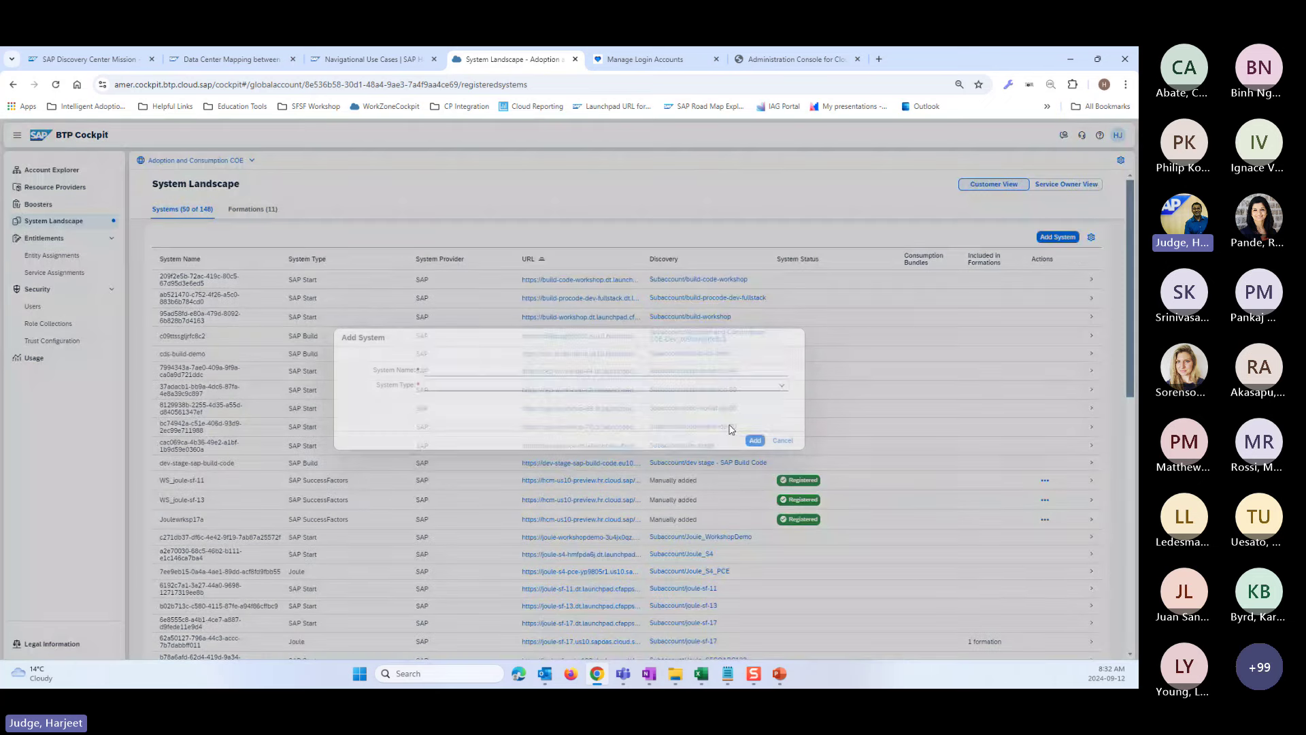
click(782, 385)
click(466, 505)
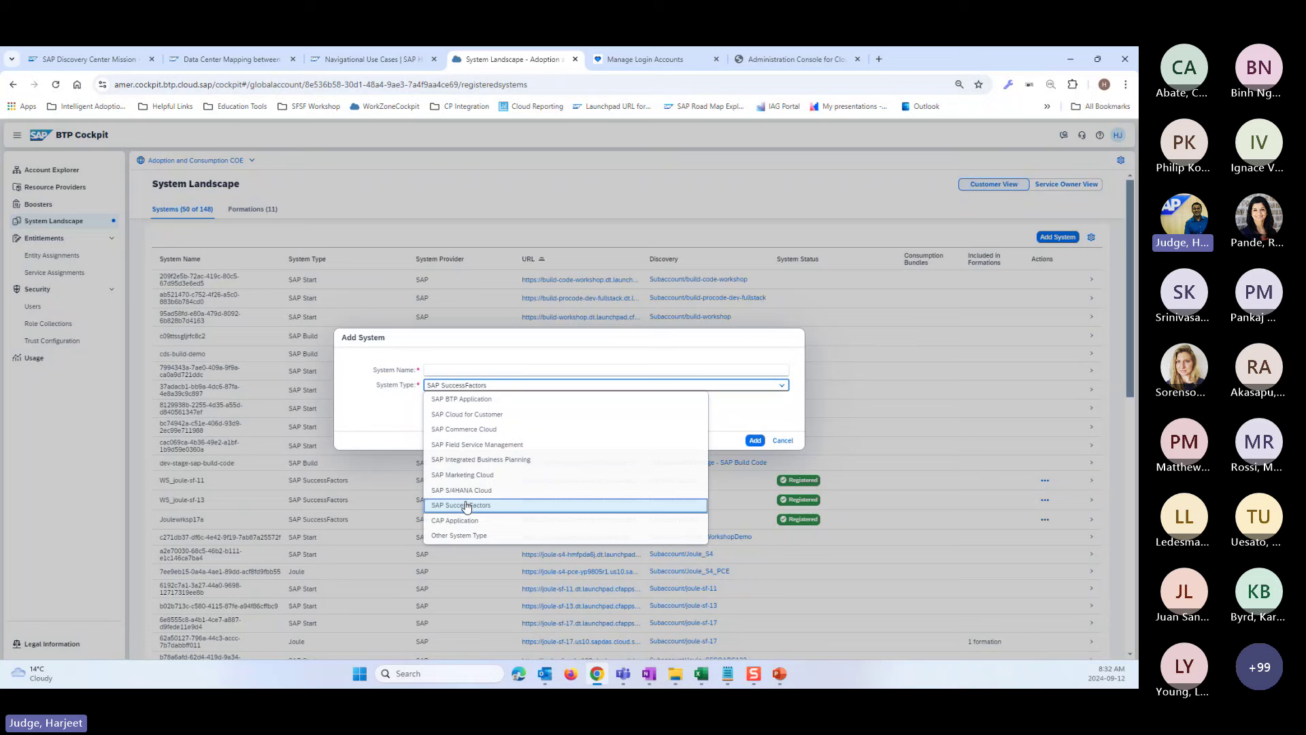
click(455, 370)
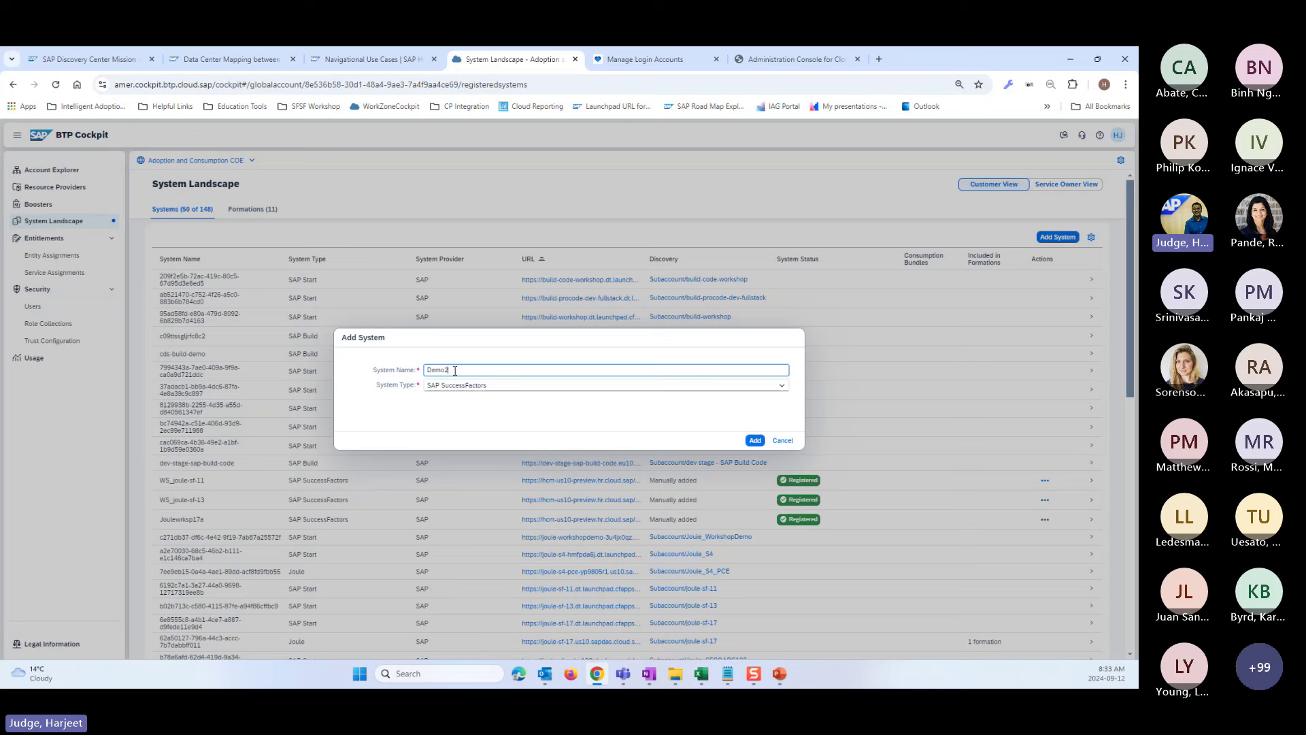
drag(455, 370, 426, 370)
click(755, 441)
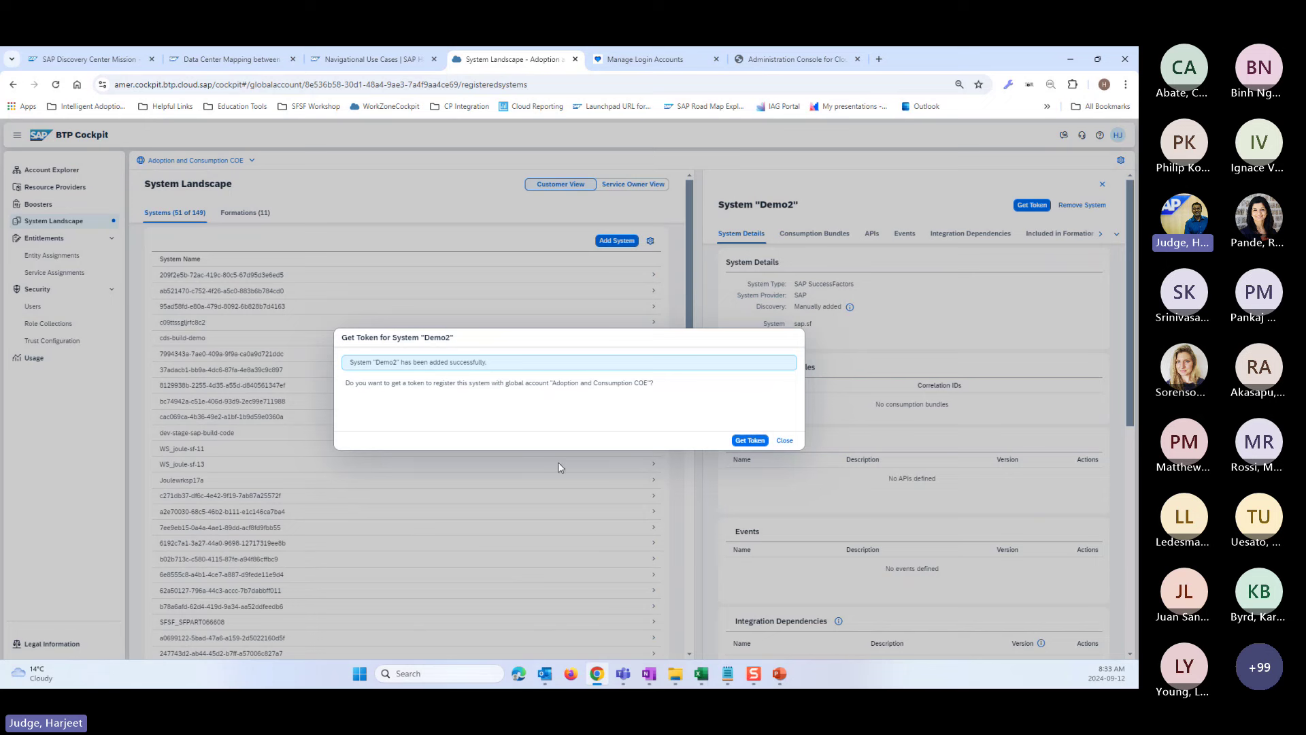
- Get the registration token for Demo2 and copy it to the clipboard
click(746, 440)
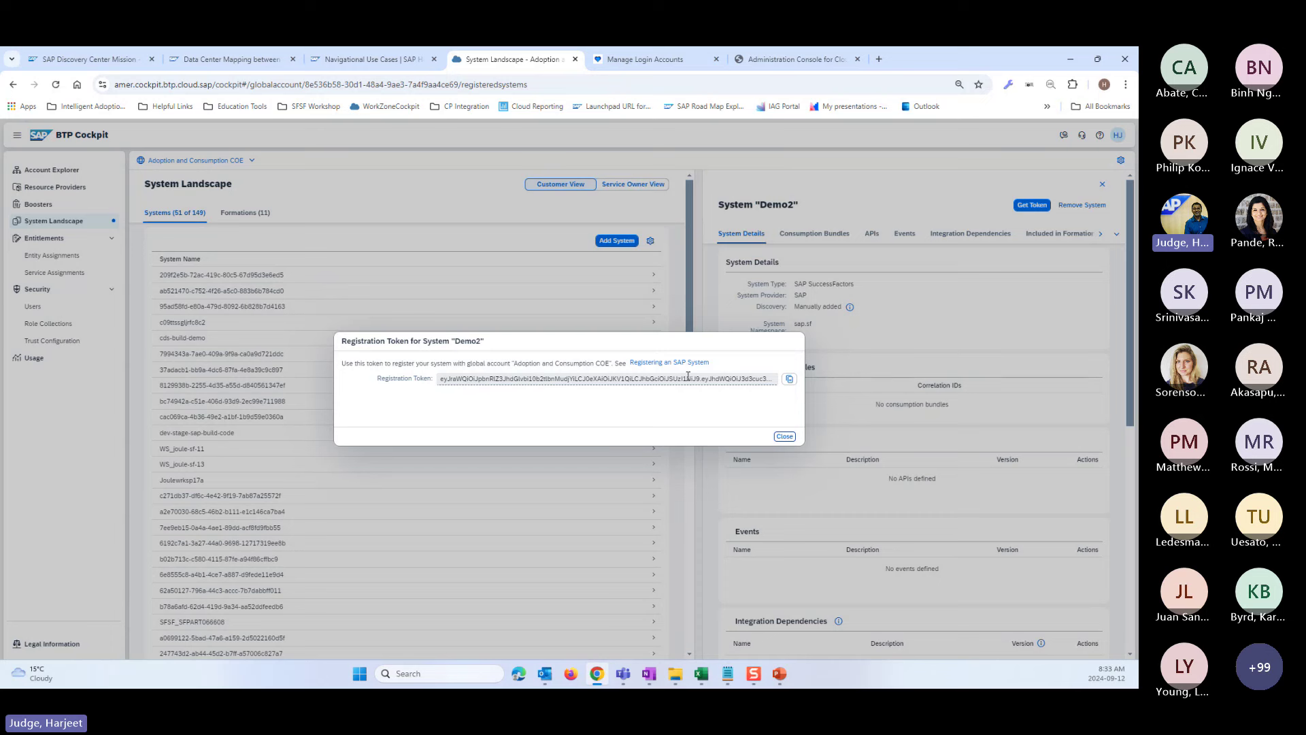
click(789, 383)
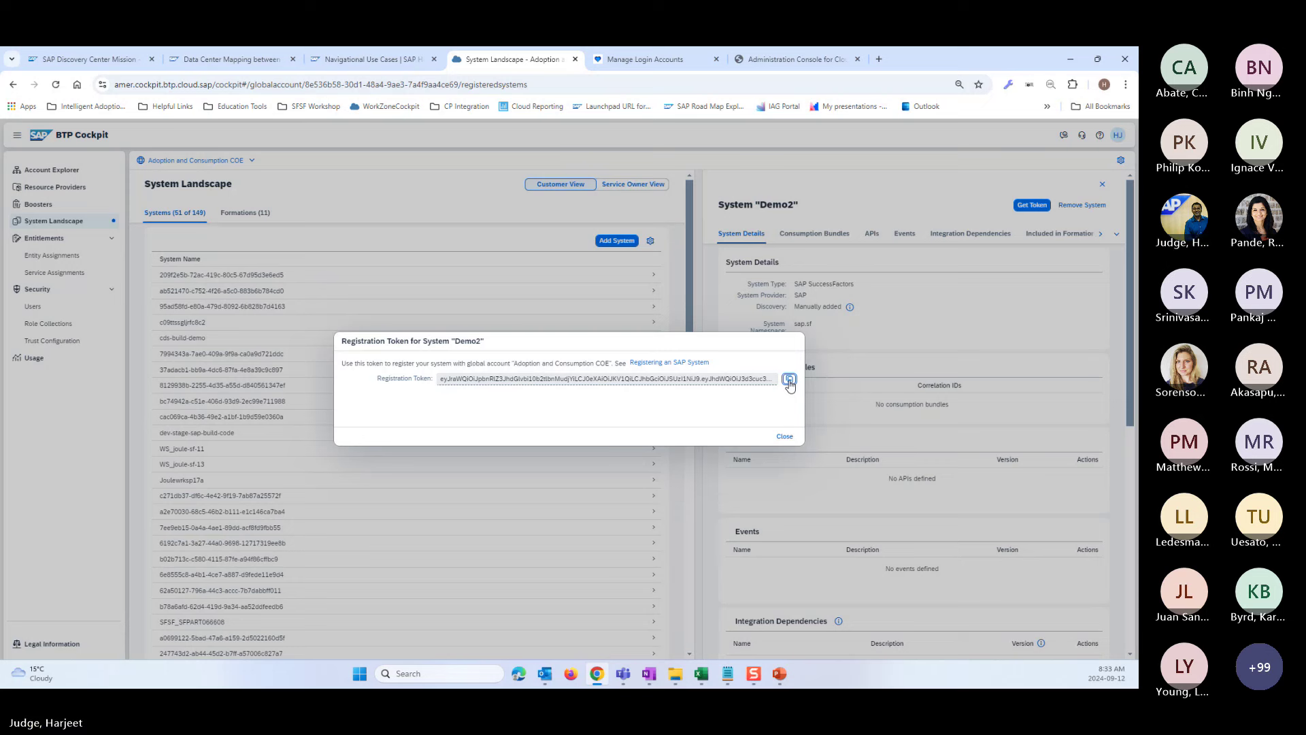
click(789, 381)
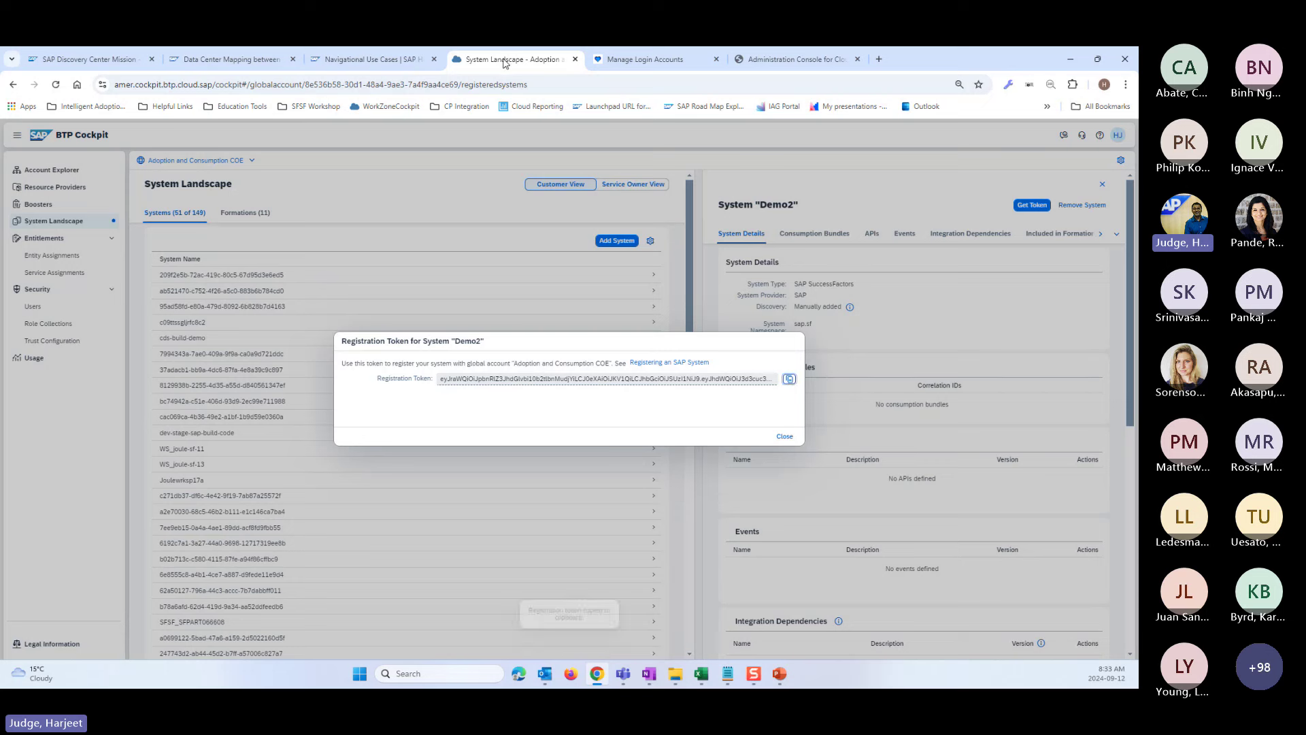
drag(909, 62, 951, 125)
- Search 'extension' in the SuccessFactors Admin Center and open the Extension Center
click(789, 118)
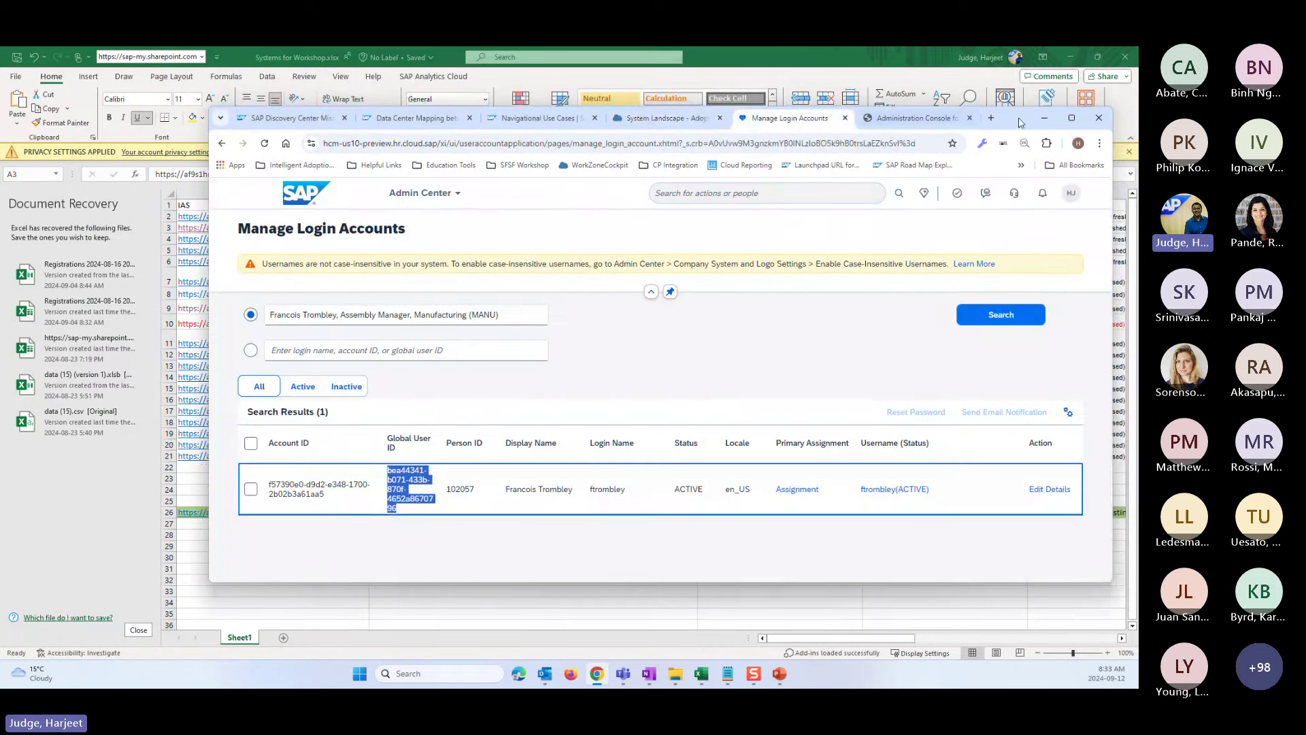
click(1071, 118)
click(737, 134)
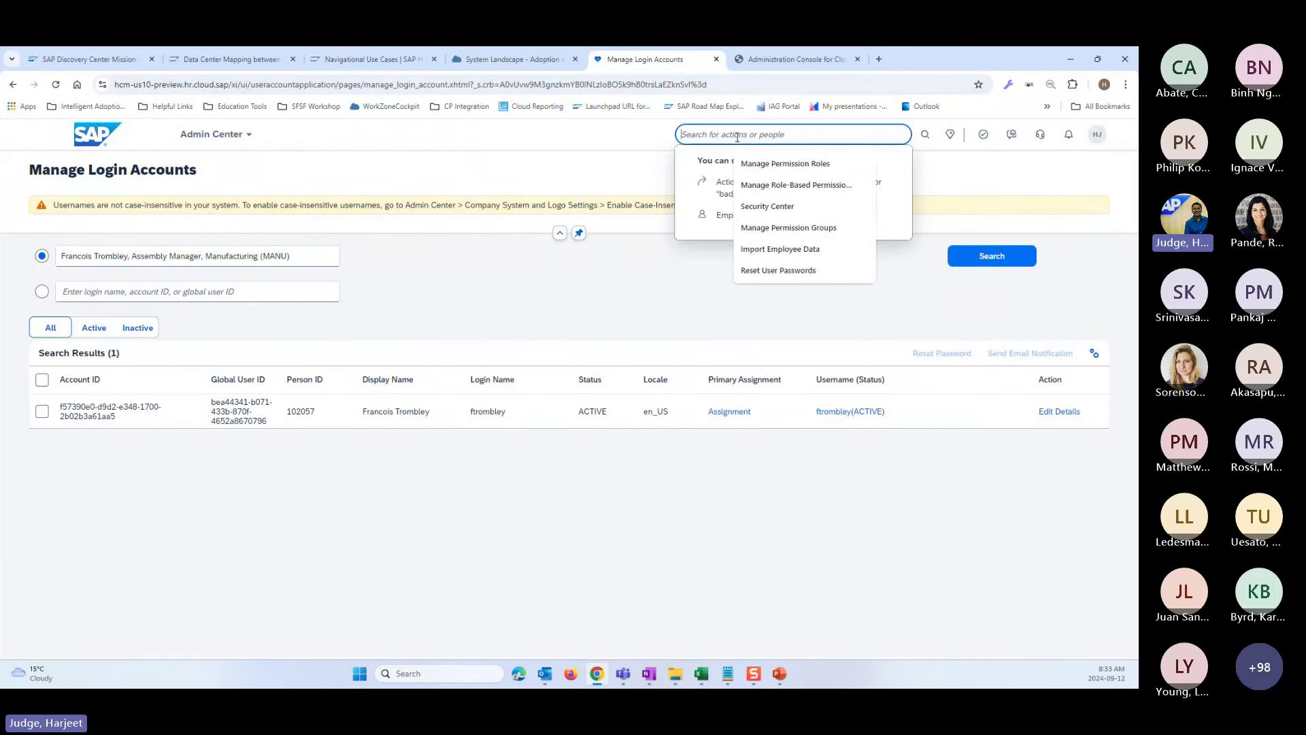
text(extension)
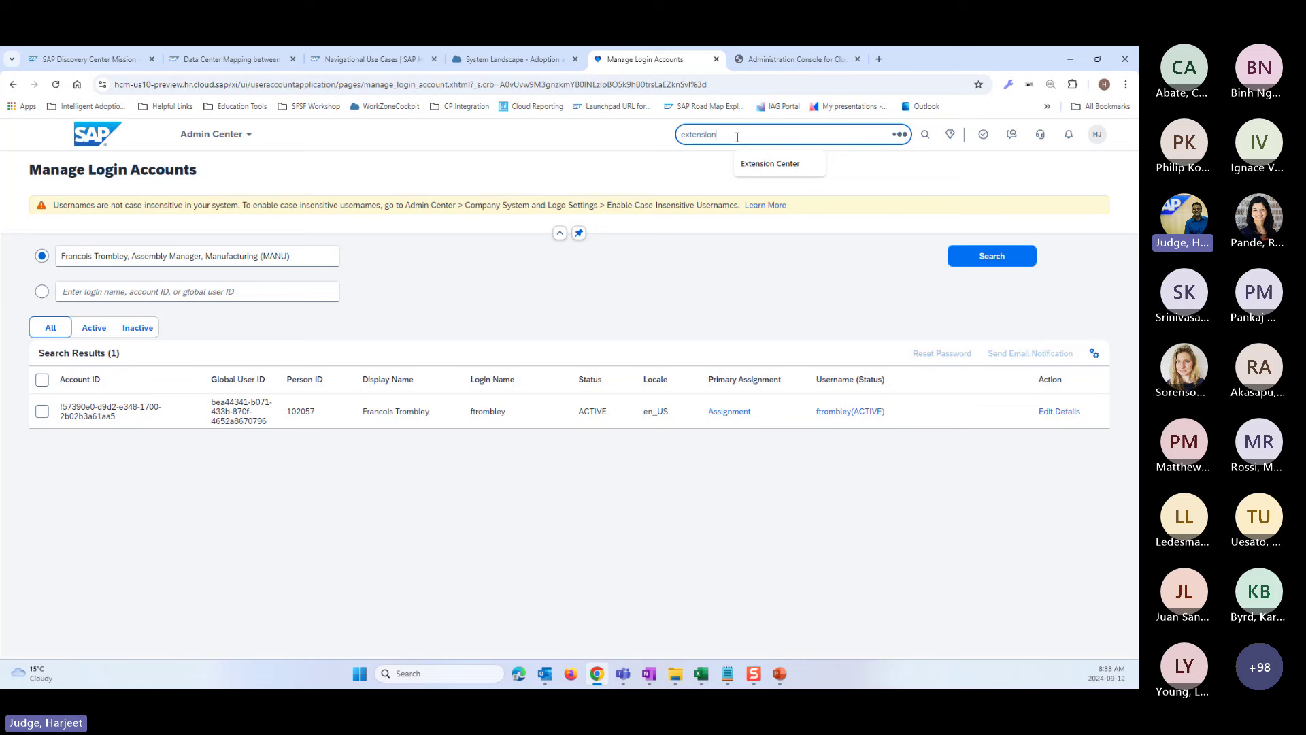
click(724, 190)
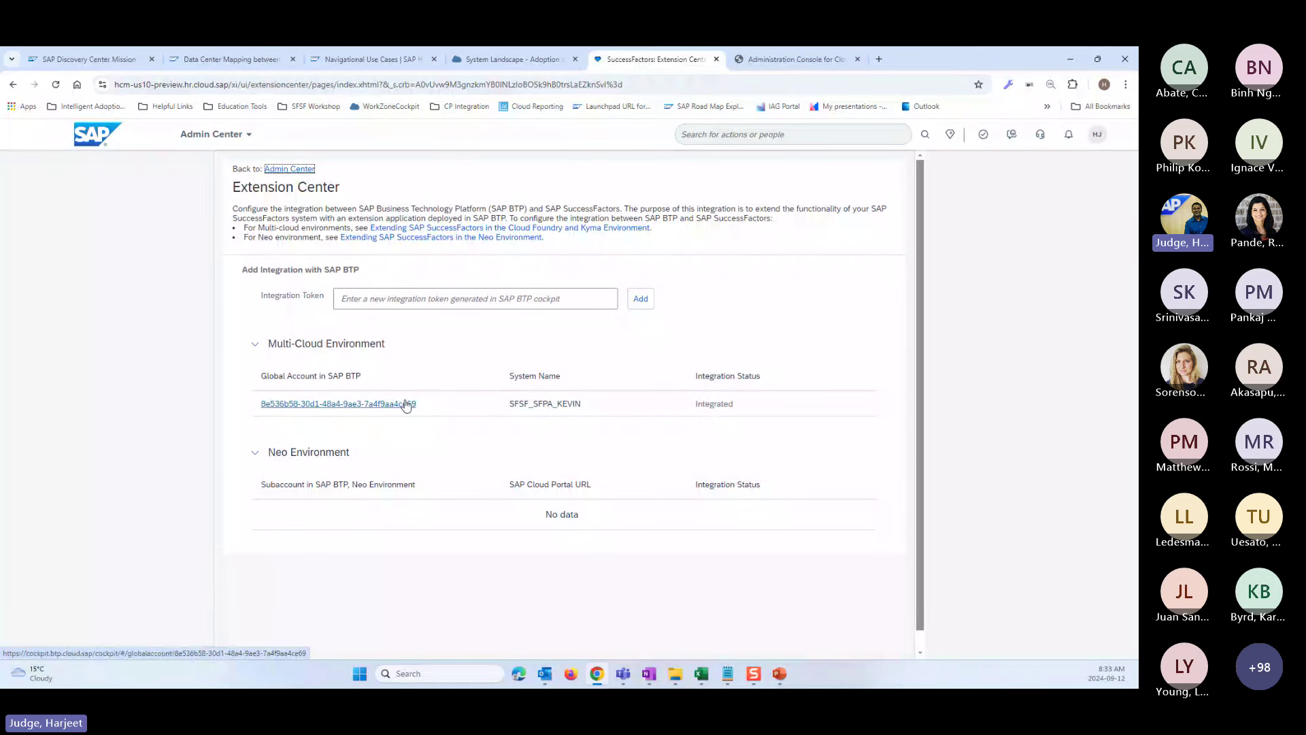
- Check the SFSF_SFPA_KEVIN global account ID and its Integrated status
drag(440, 405, 254, 405)
click(375, 304)
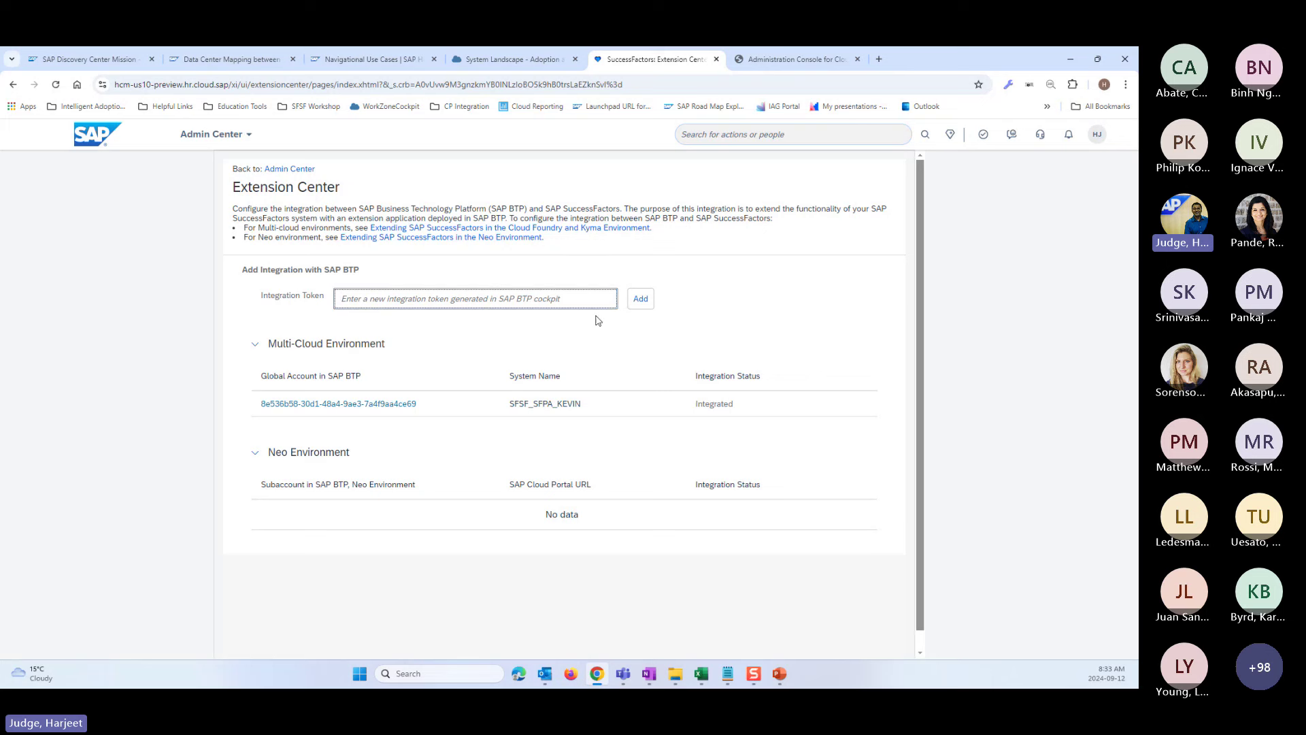
drag(740, 404, 684, 404)
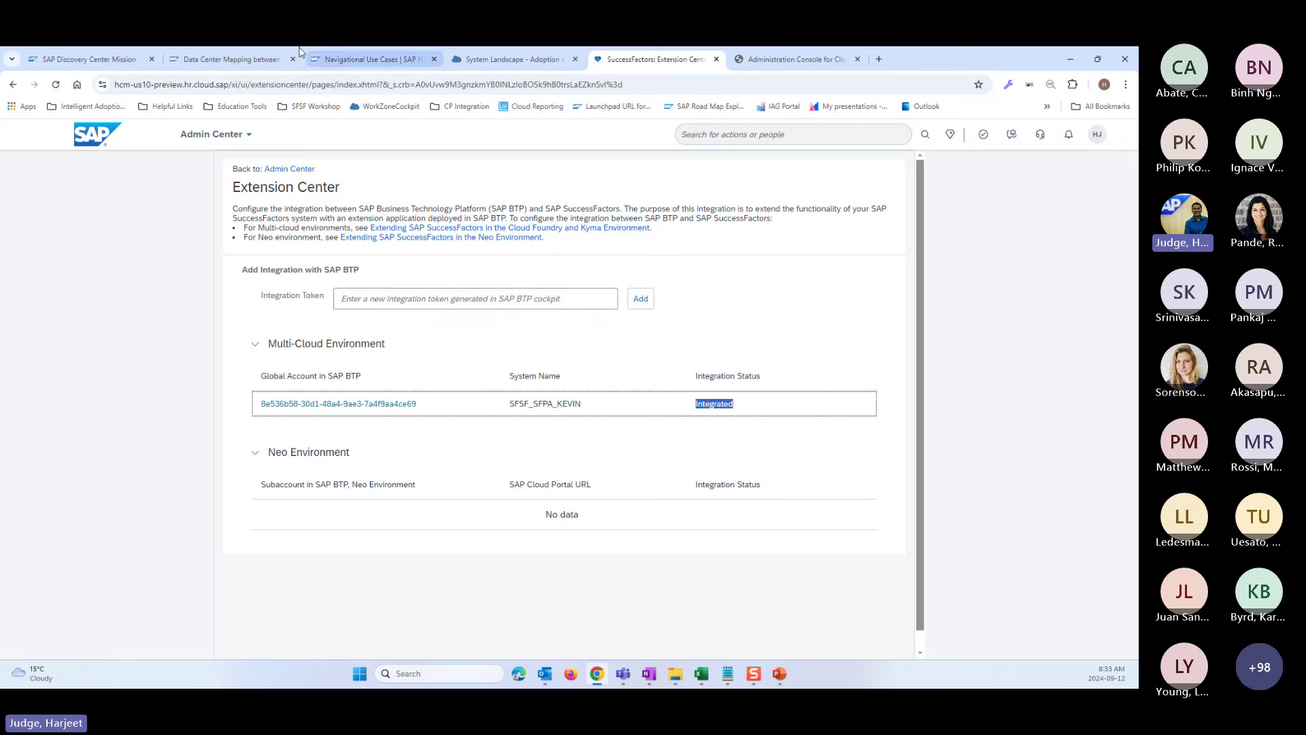
- Close the Demo2 system details in System Landscape and return to the Joule mission project board
click(469, 61)
click(782, 439)
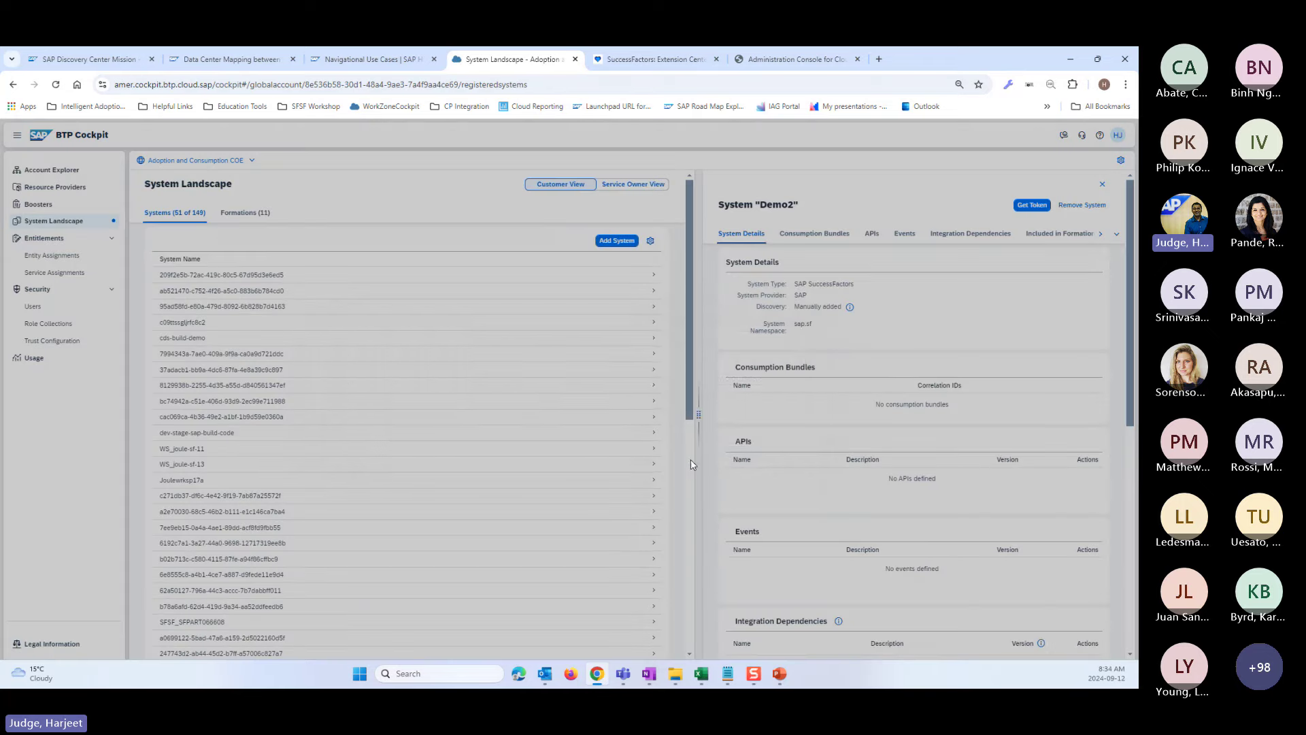
click(1102, 186)
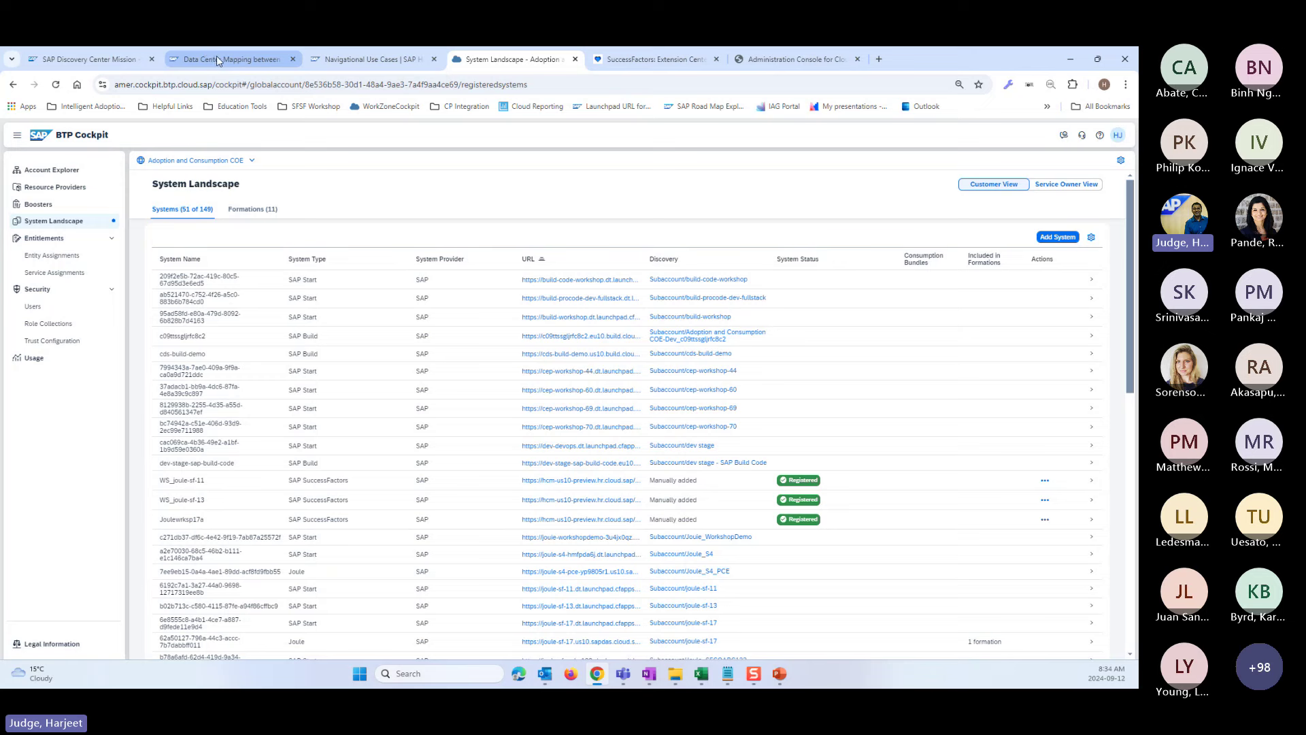
click(85, 59)
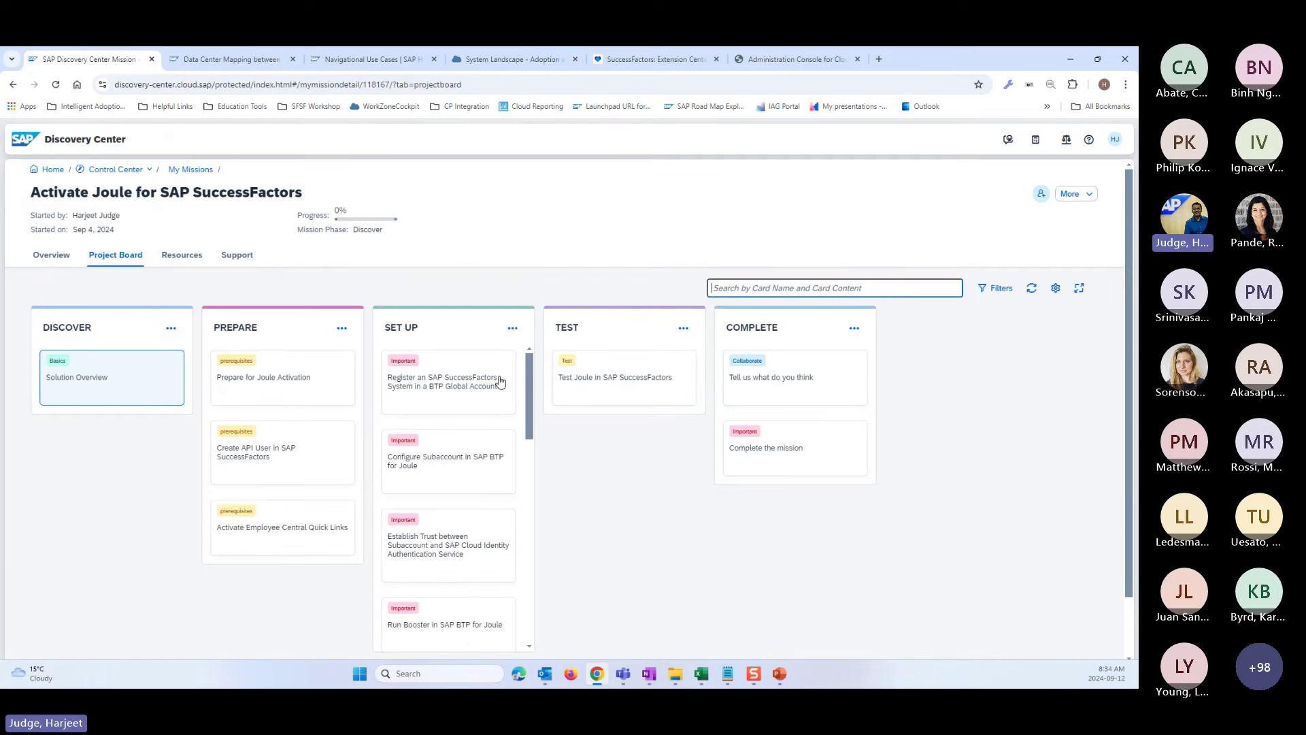
click(441, 391)
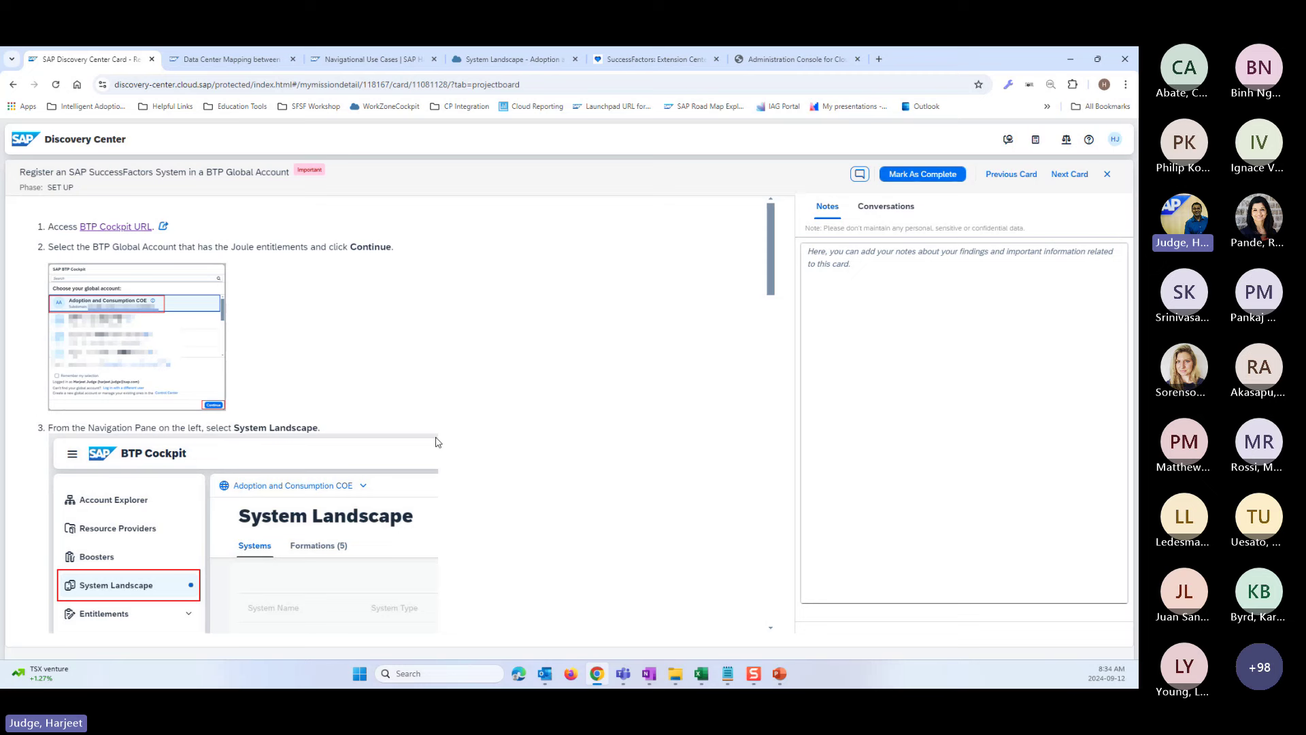
scroll(415, 455, down, 5)
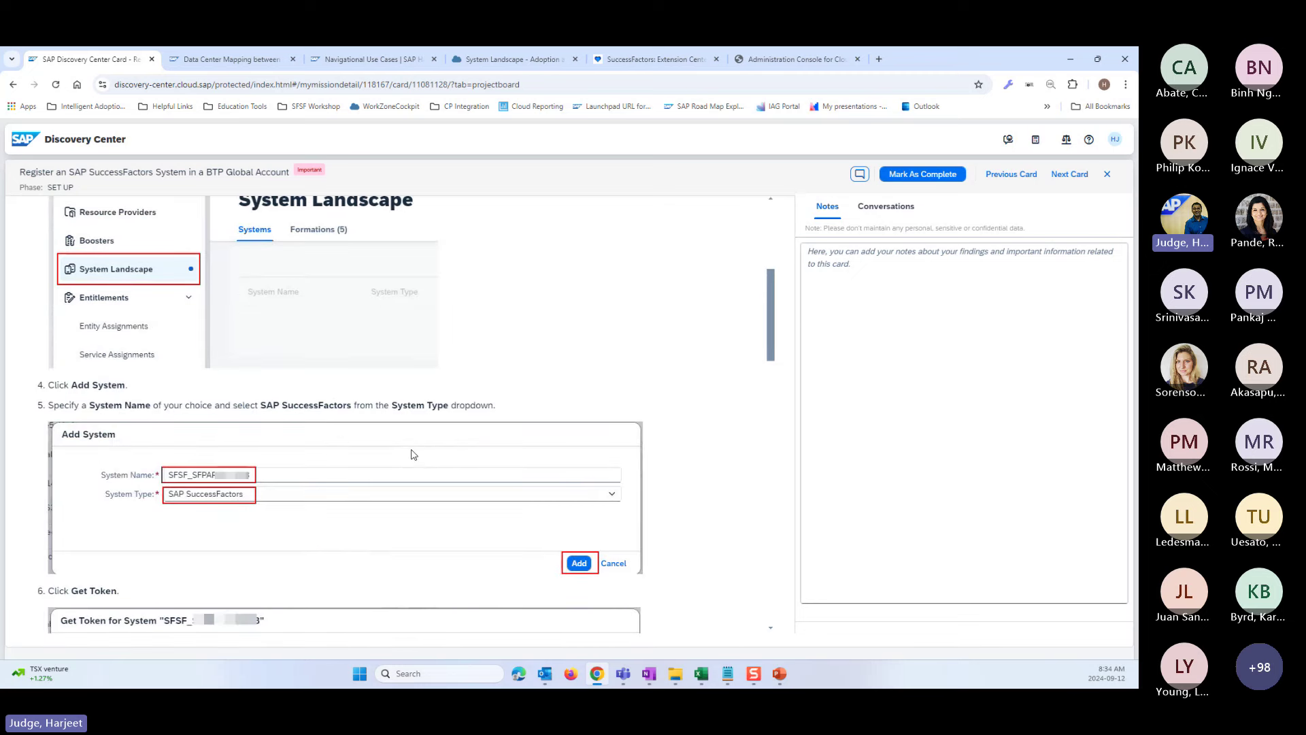
scroll(412, 459, down, 5)
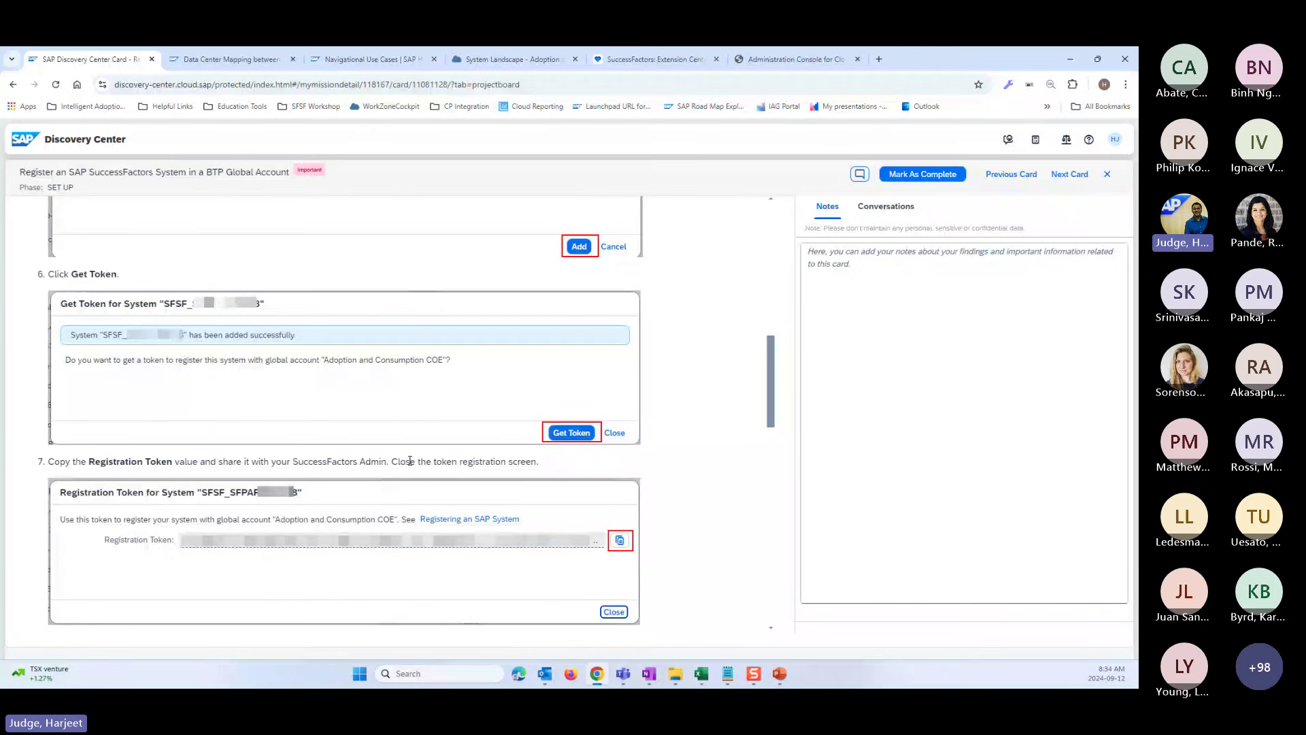
scroll(412, 528, down, 3)
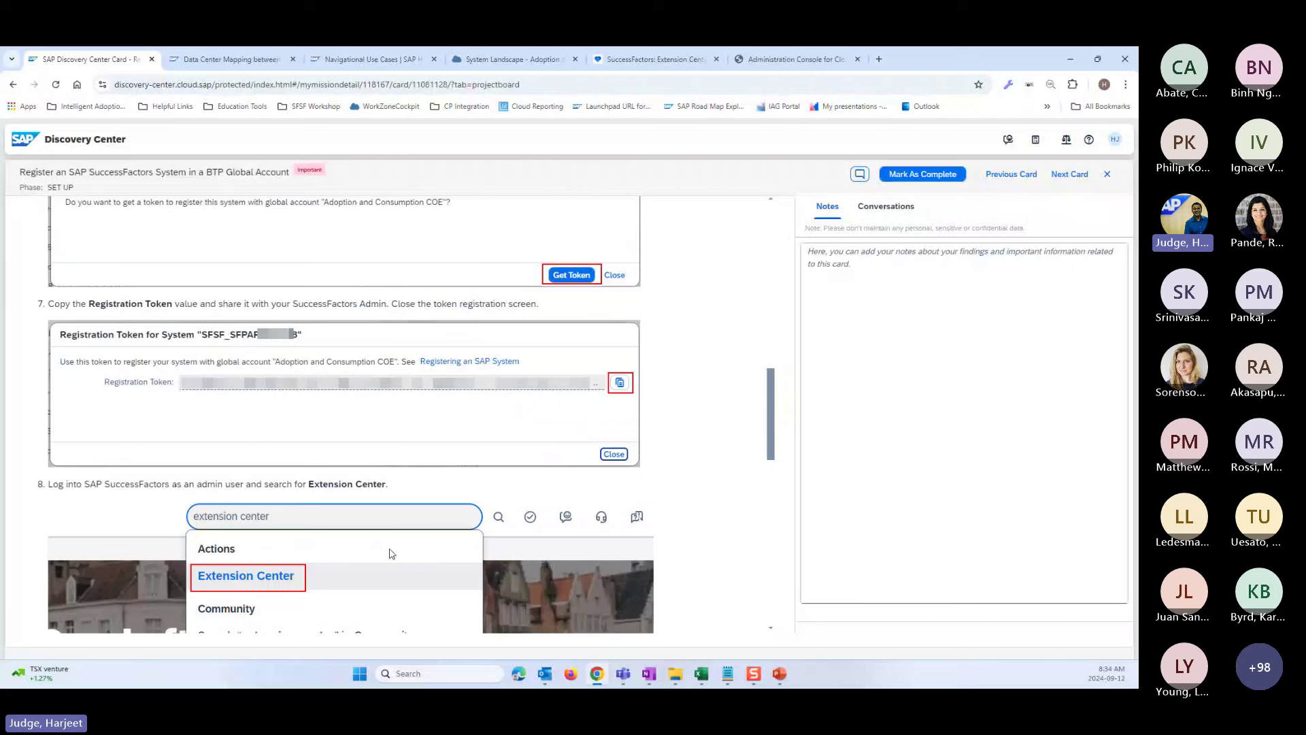
scroll(432, 560, down, 4)
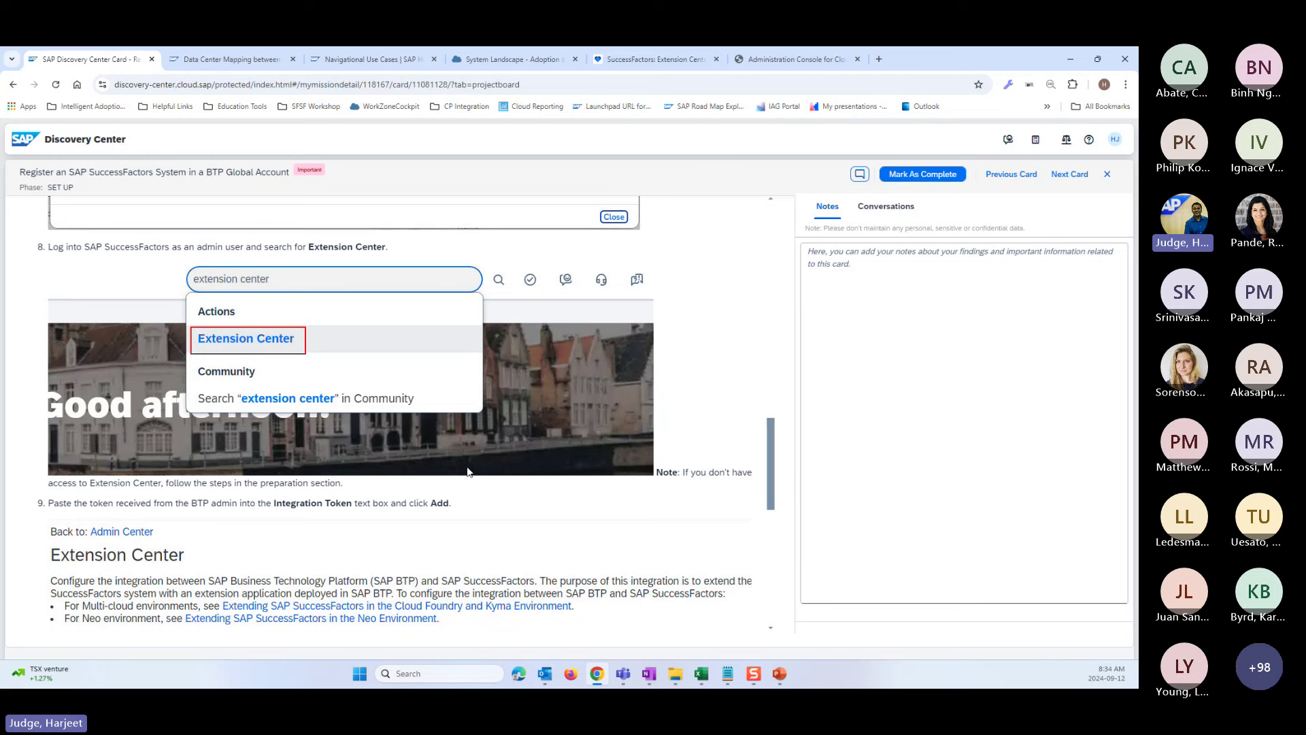
click(1107, 175)
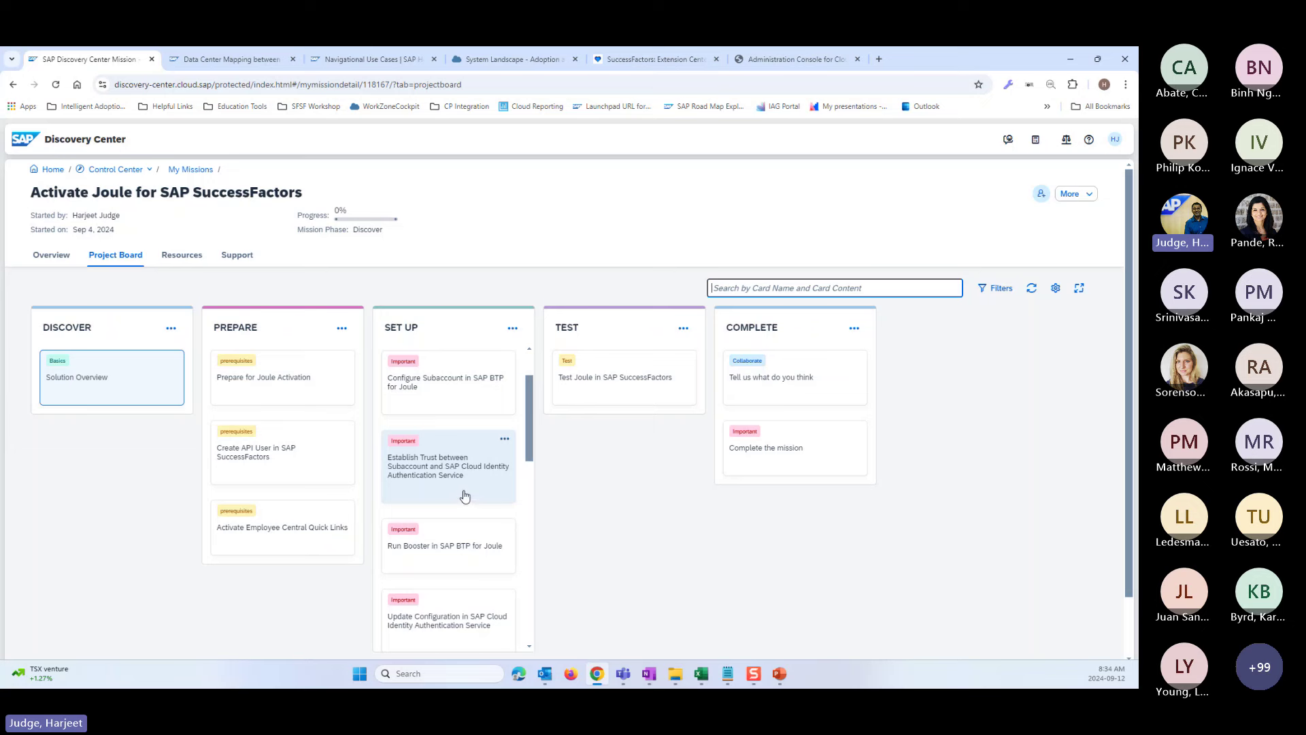
- Return to BTP Cockpit and show the global account's directories and subaccounts
click(776, 61)
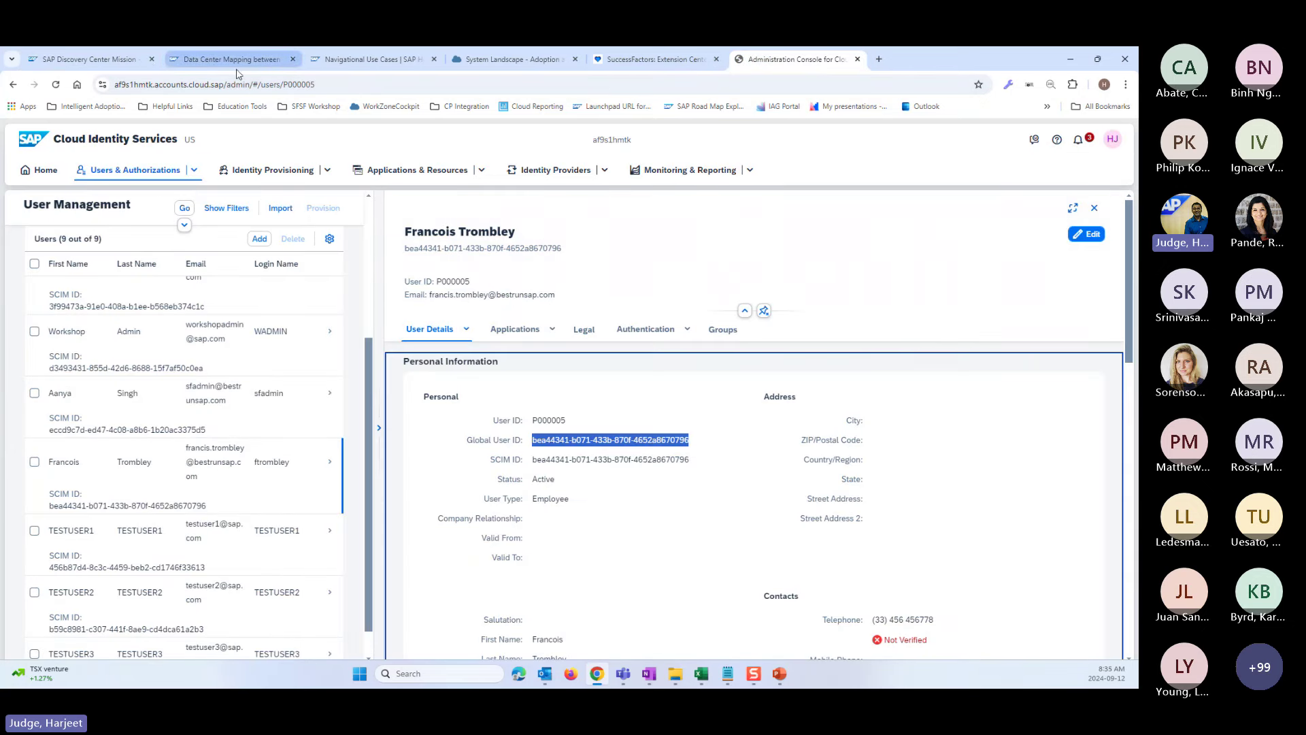
click(468, 61)
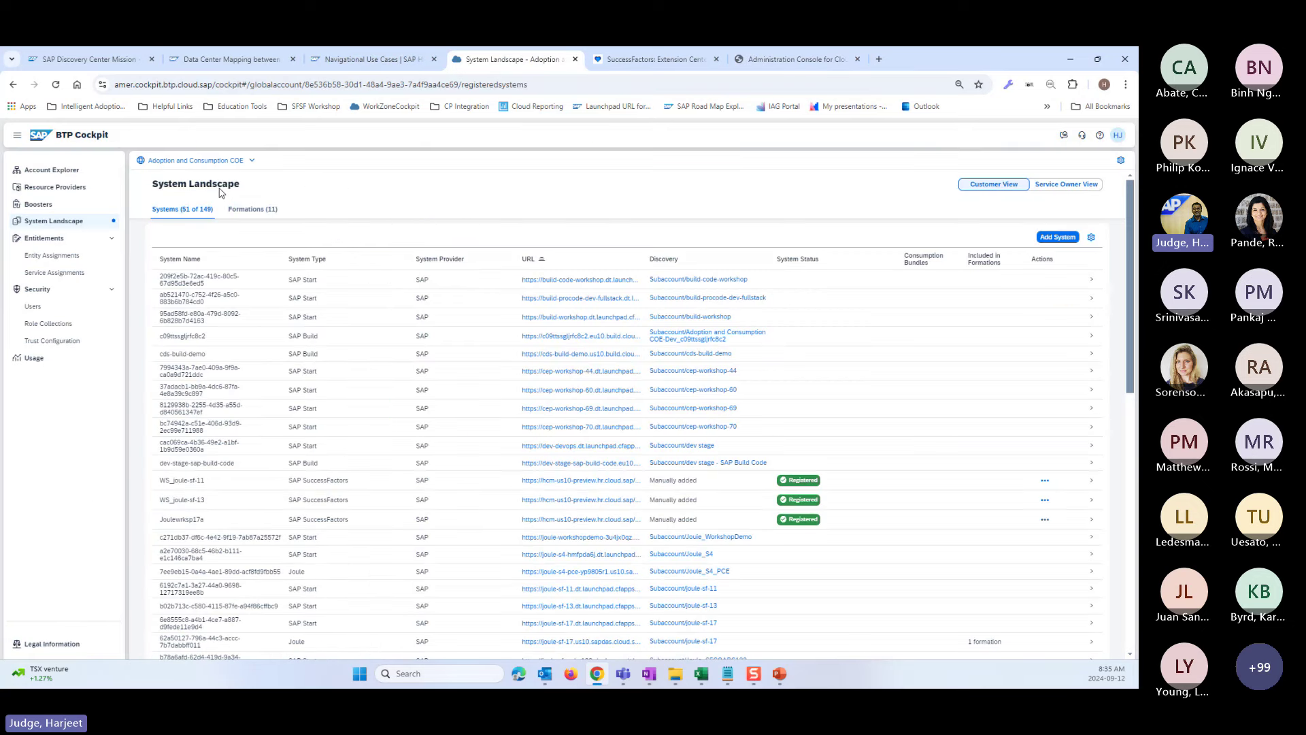
click(252, 160)
click(59, 173)
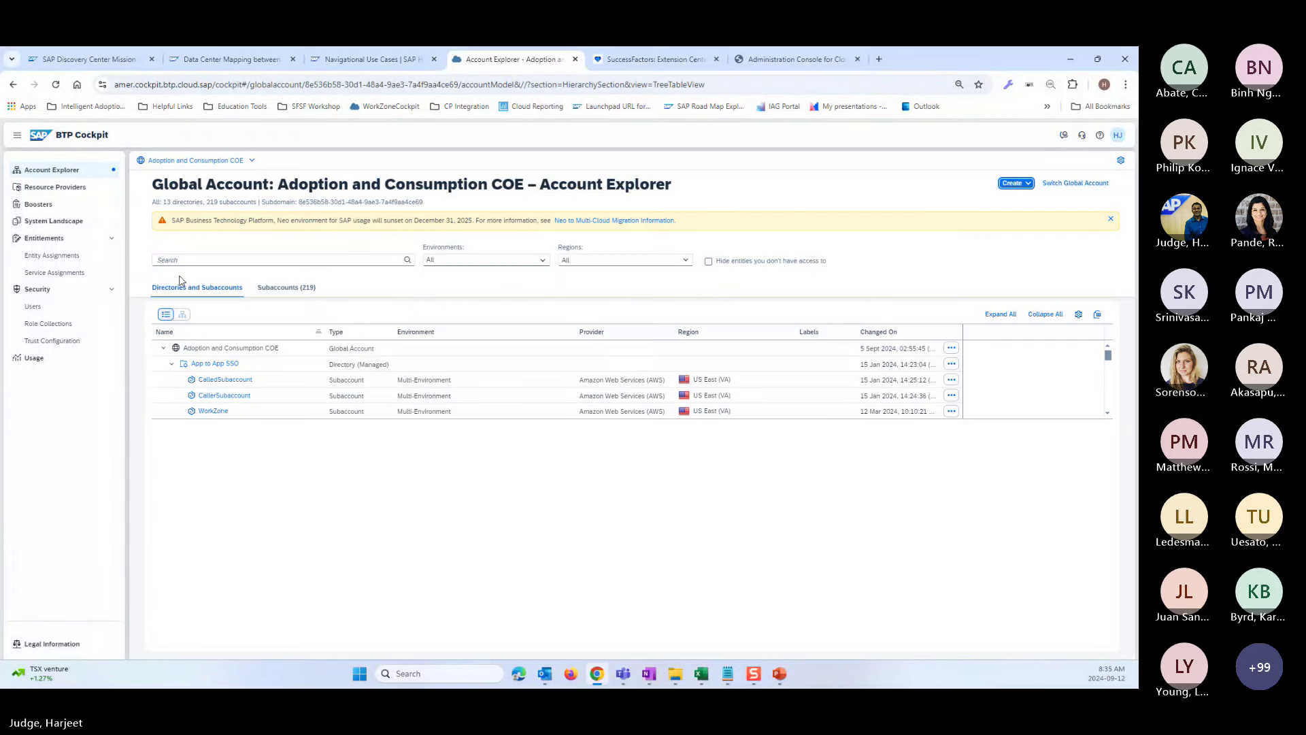
- Search '11' to find the joule-sf-11 subaccount and open its Entitlements page
click(179, 260)
text(11)
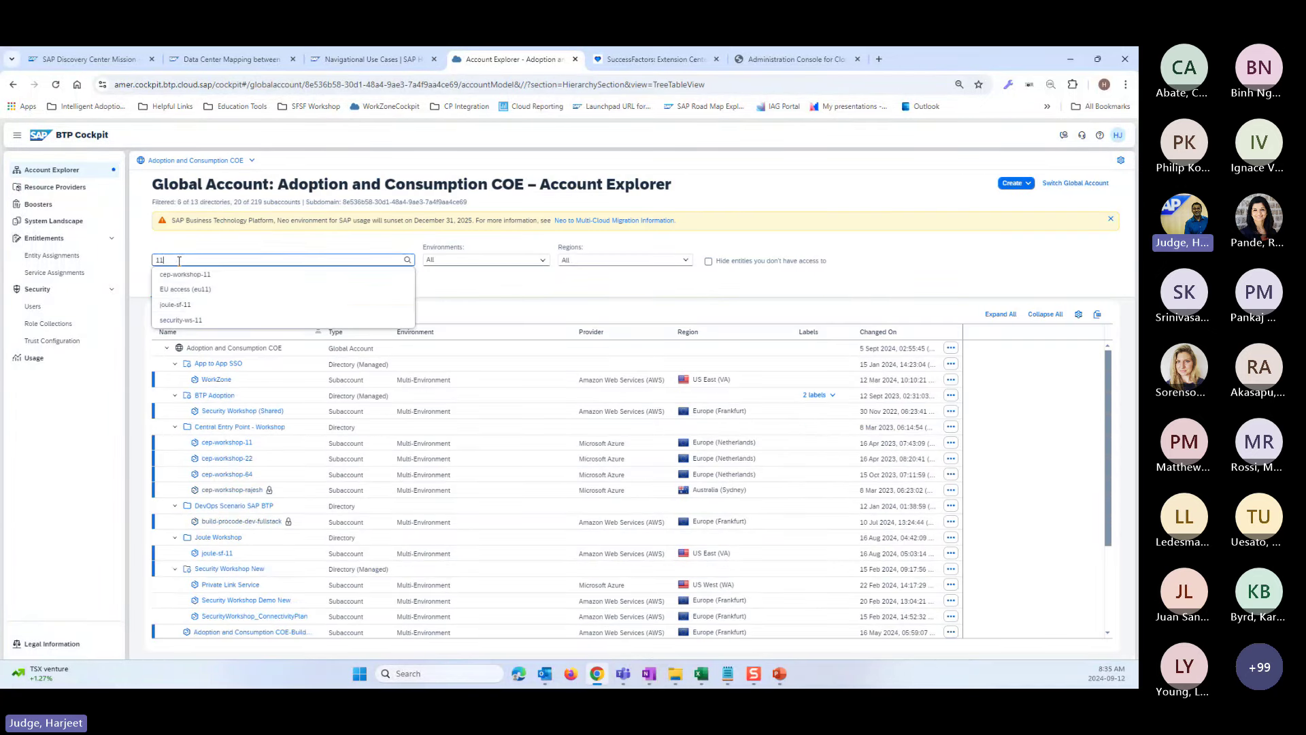
click(188, 307)
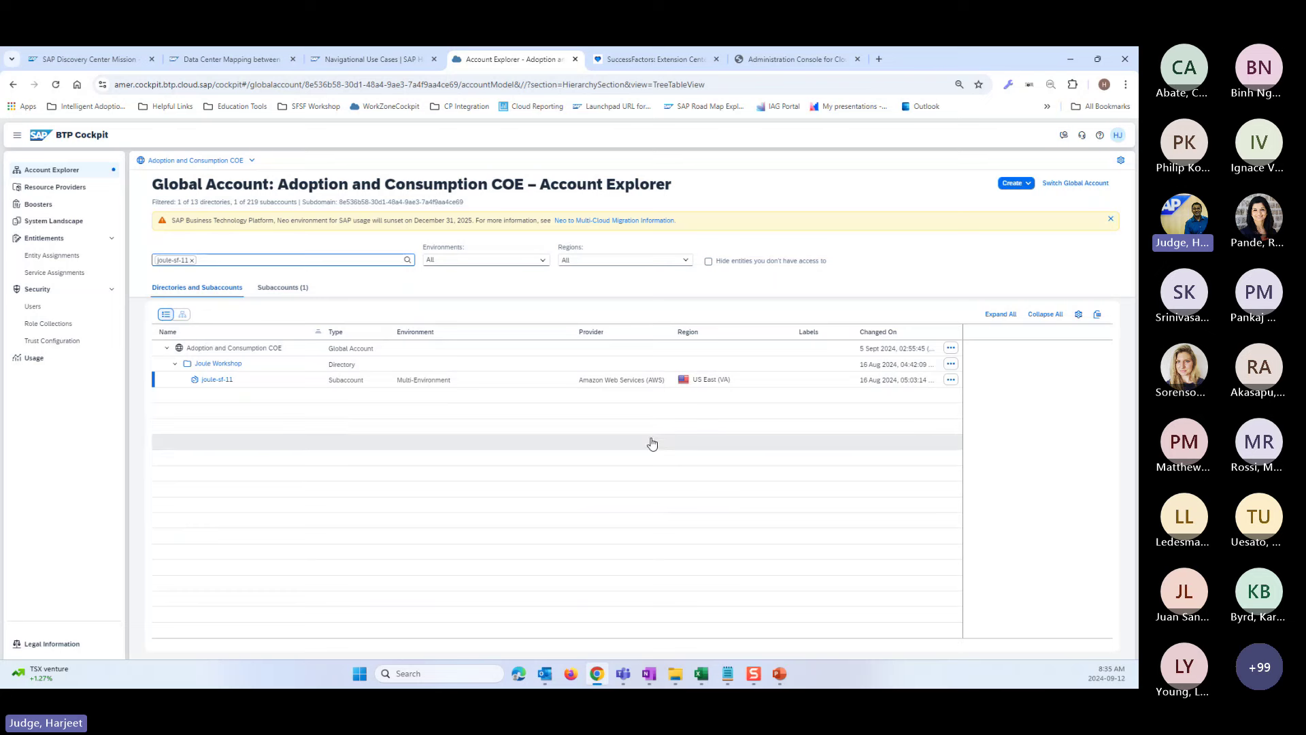
click(217, 379)
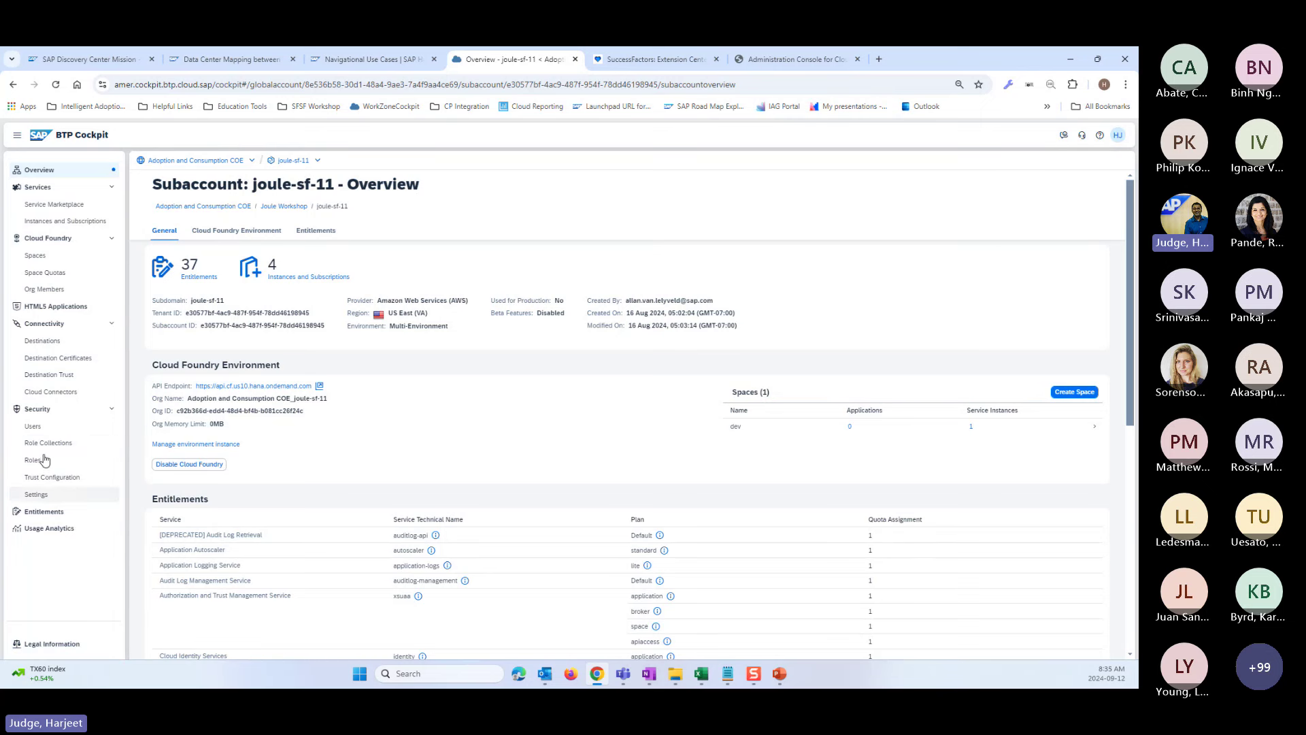
click(43, 512)
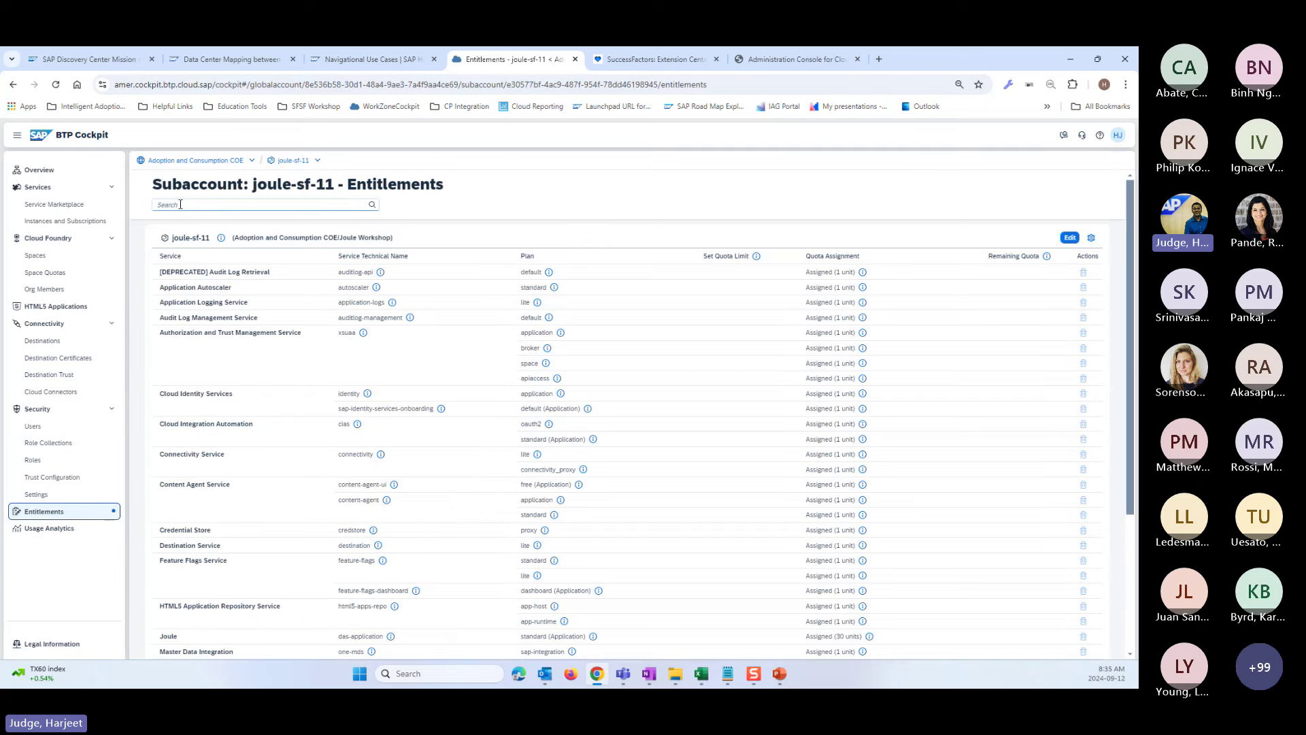
- Filter joule-sf-11 entitlements to Joule, then view its Instances and Subscriptions
click(181, 207)
text(joule)
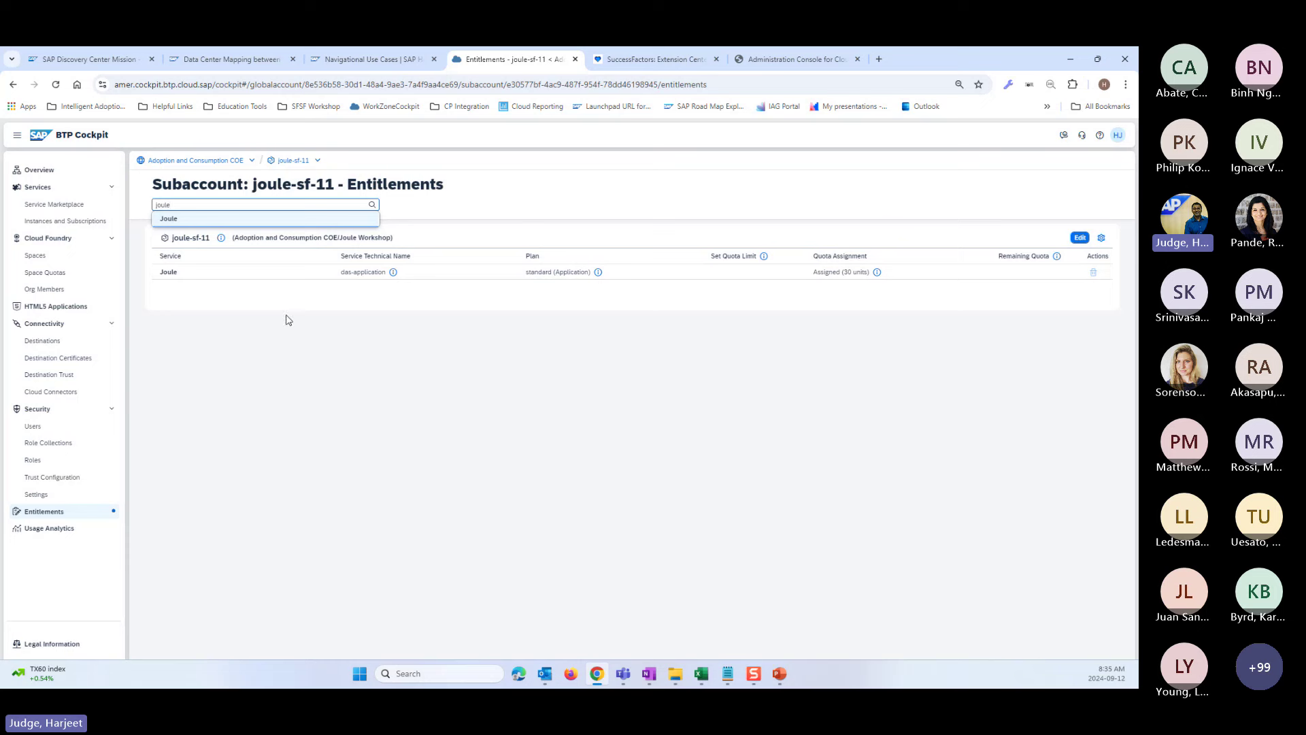
click(447, 230)
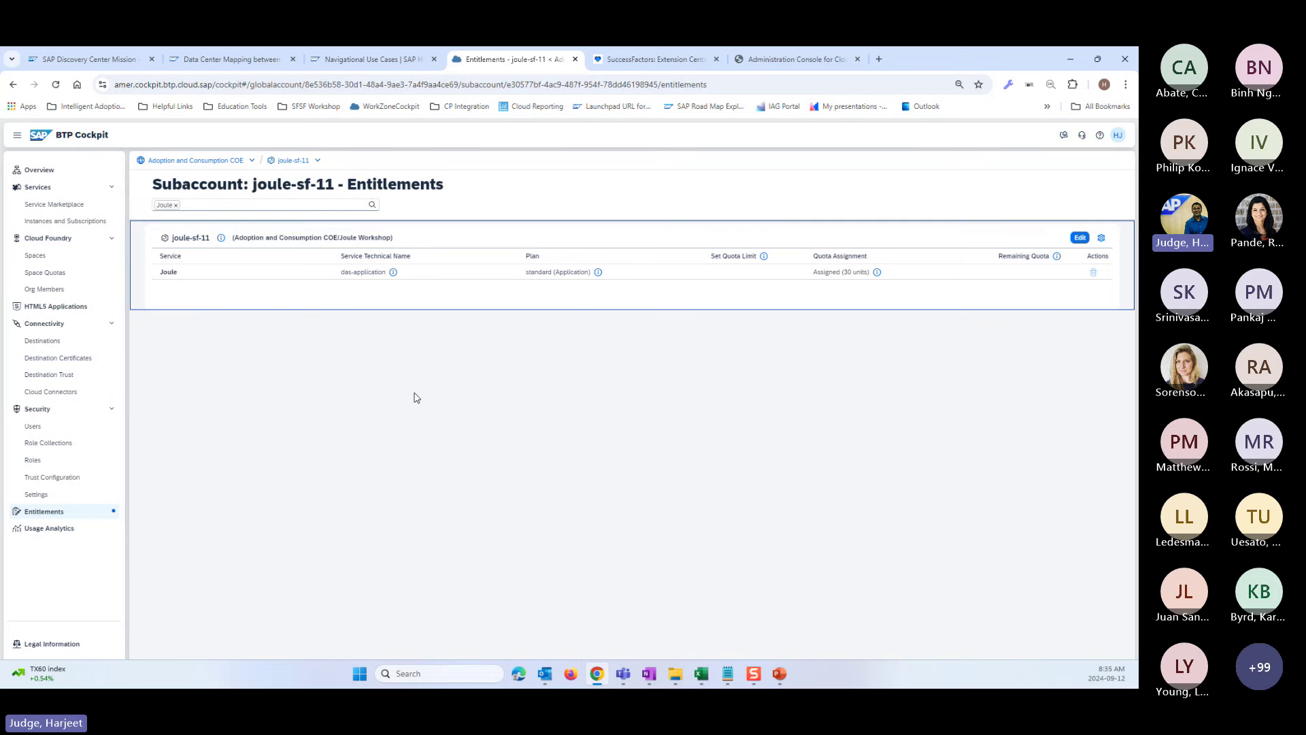
click(81, 221)
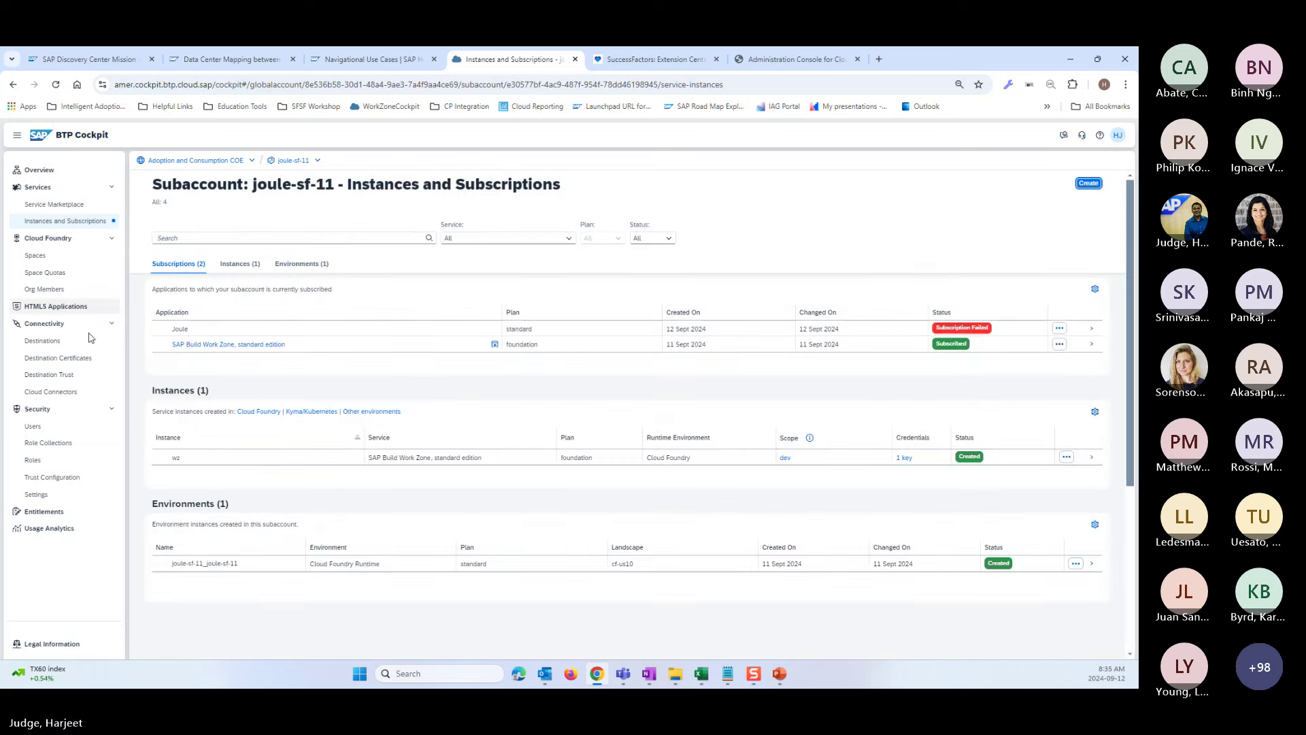
- Review joule-sf-11's Trust Configuration, highlighting the custom provider's OpenID Connect protocol
click(49, 479)
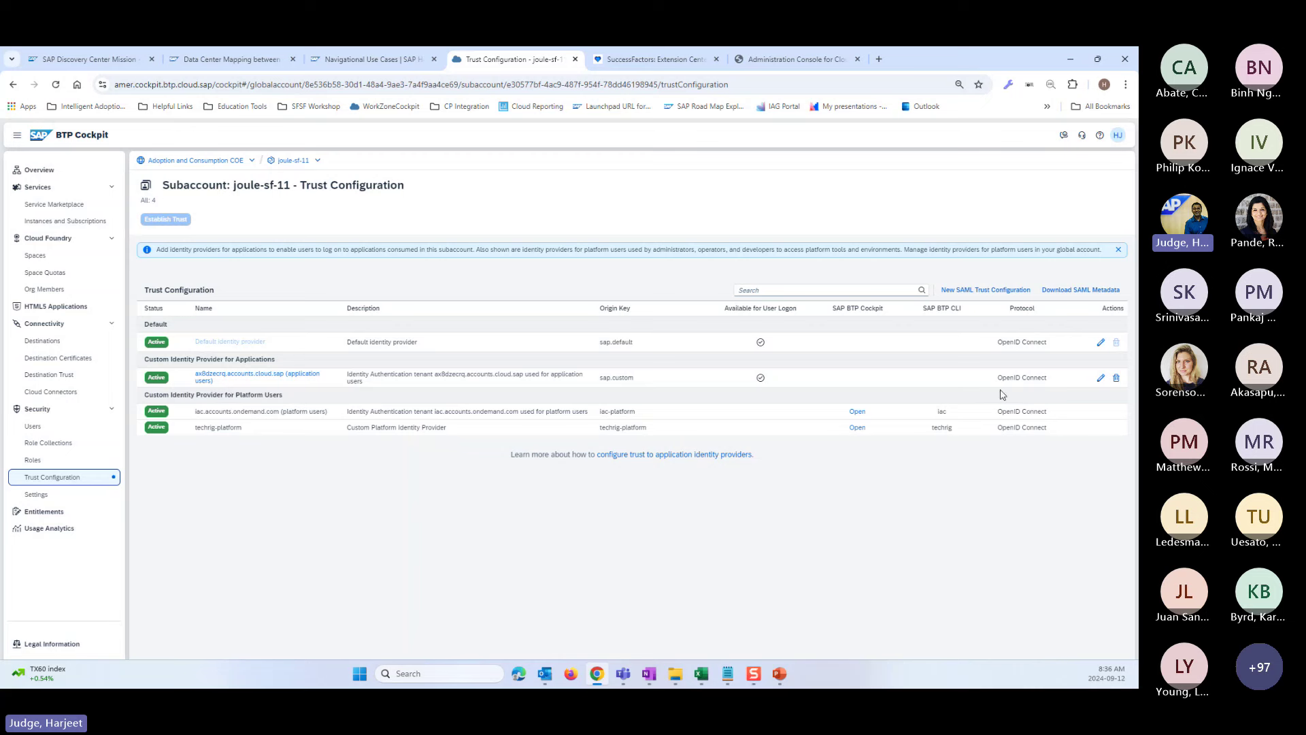
drag(998, 378, 1050, 379)
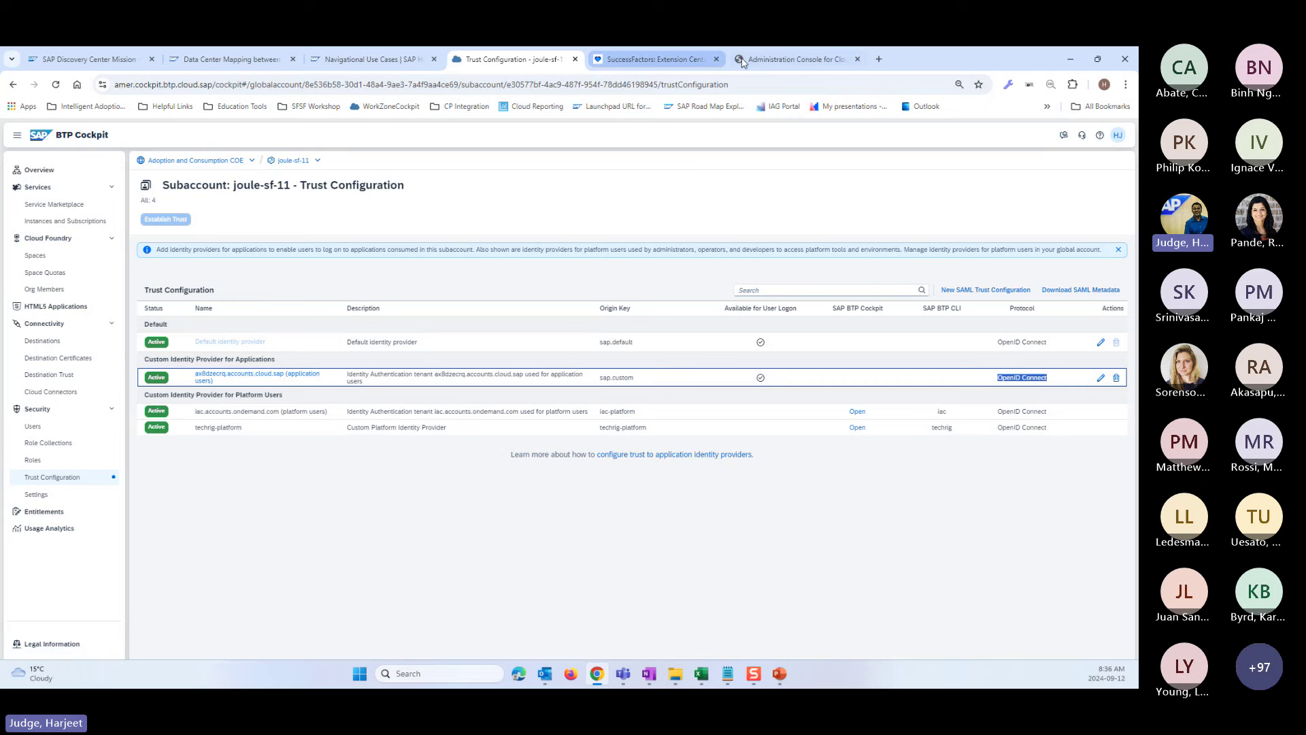
click(678, 62)
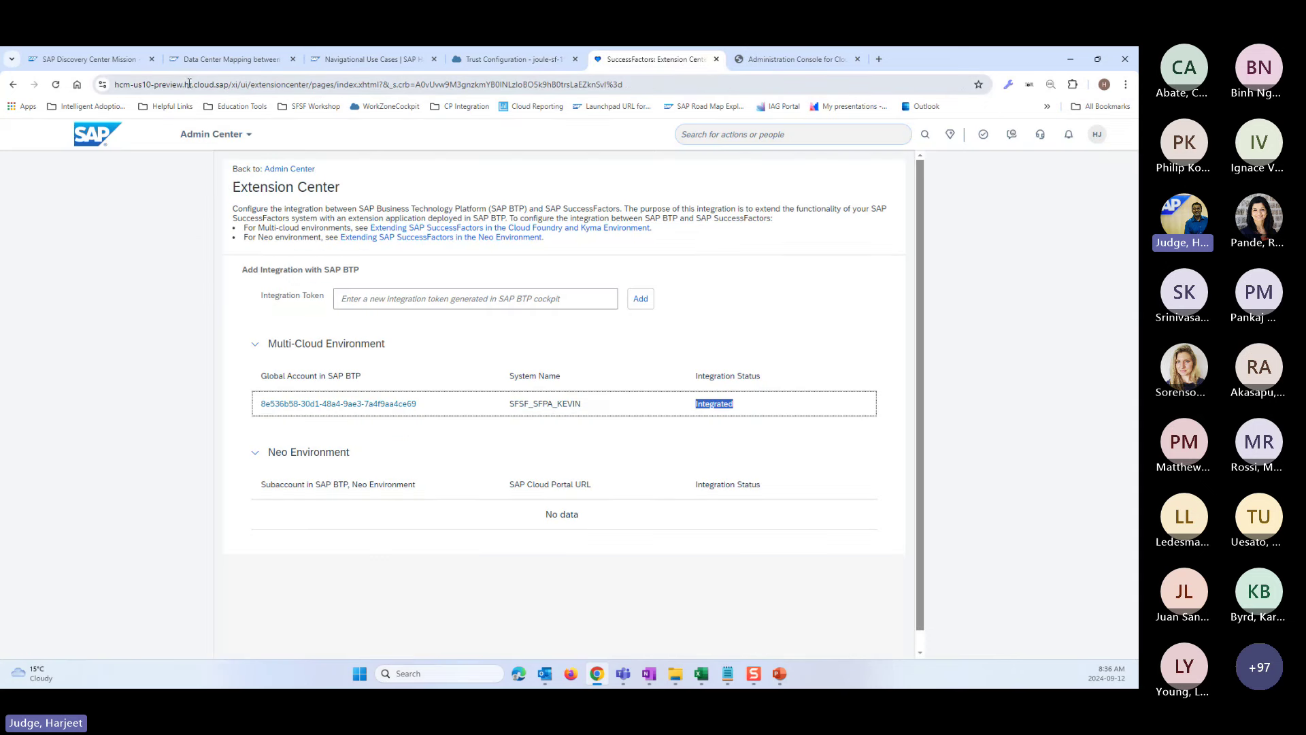
drag(225, 83, 112, 87)
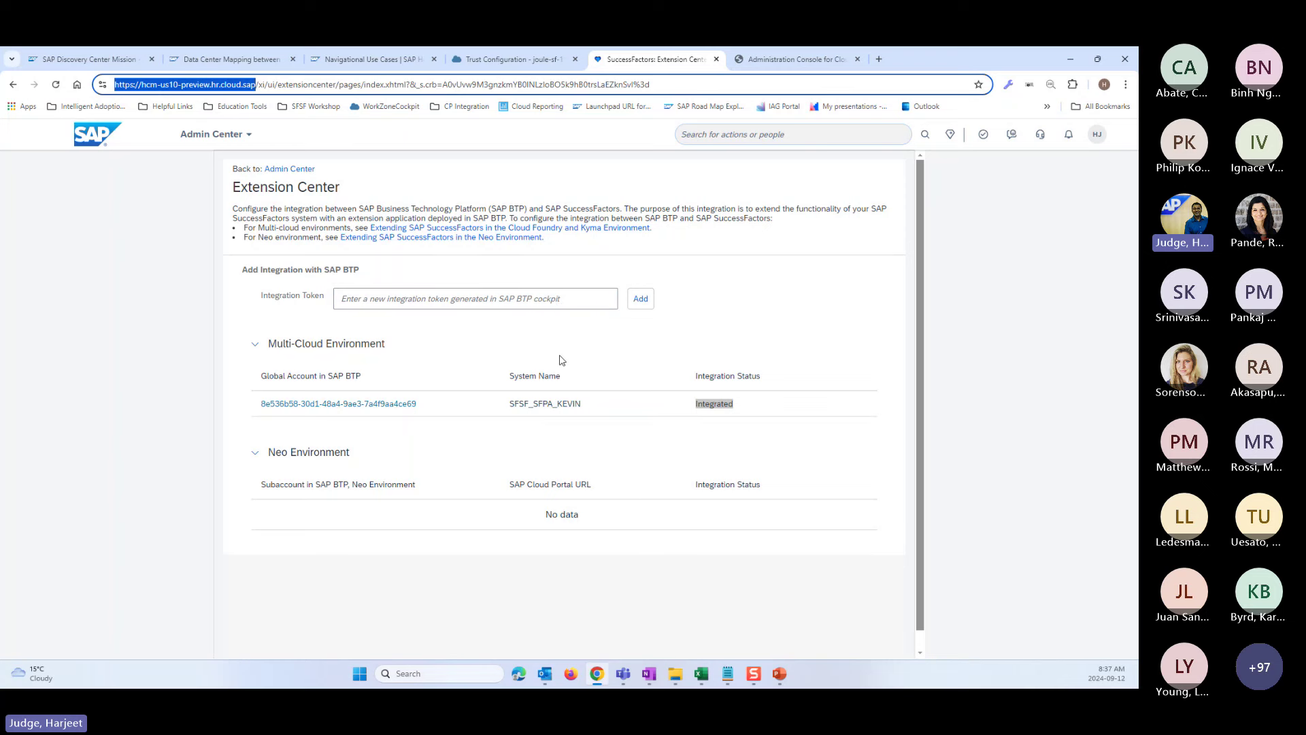
click(474, 60)
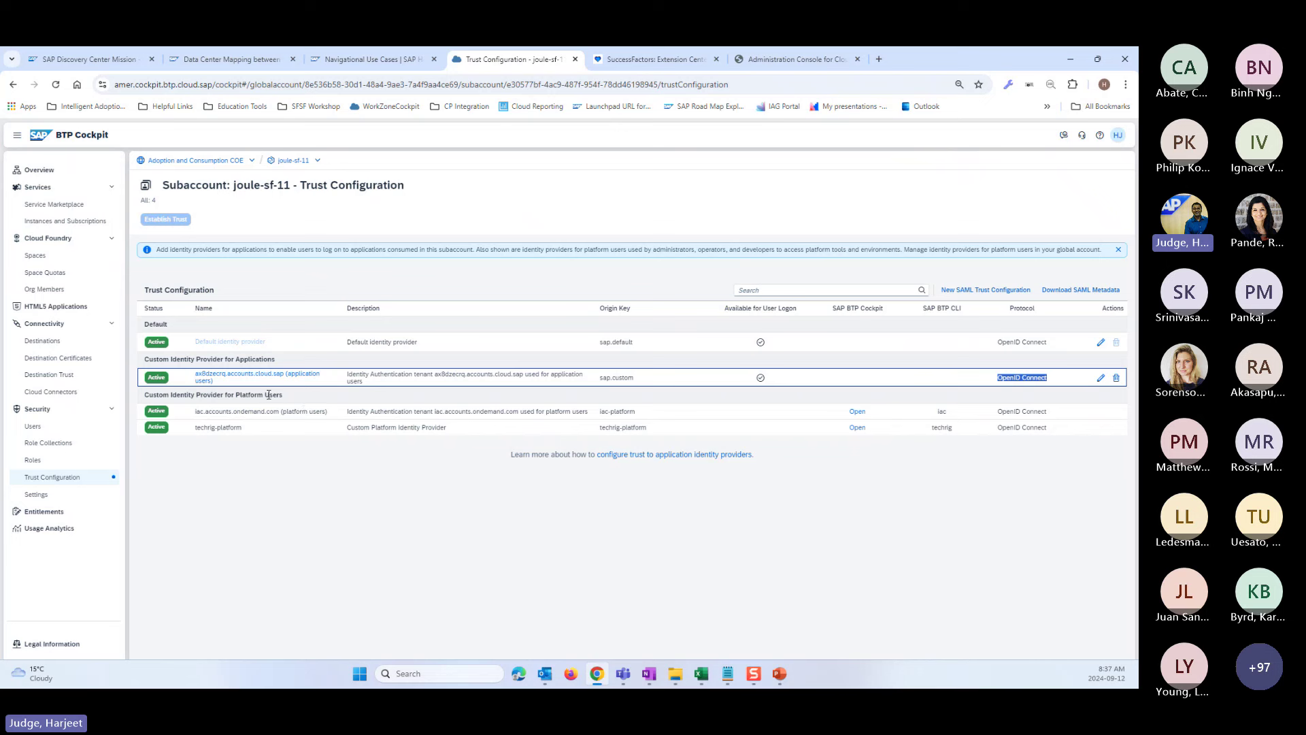
- Check the trusted SuccessFactors domain in subaccount settings, then return to the Adoption and Consumption COE Account Explorer
click(45, 498)
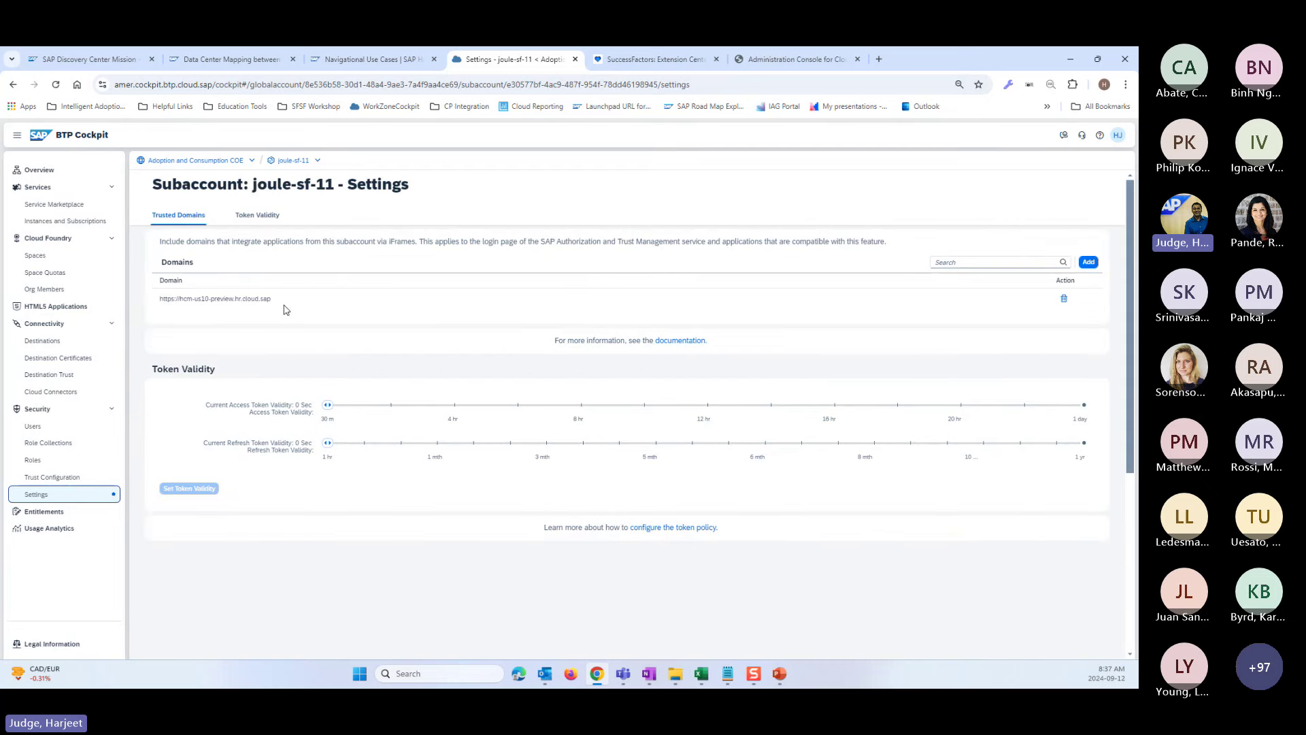
drag(279, 308, 156, 306)
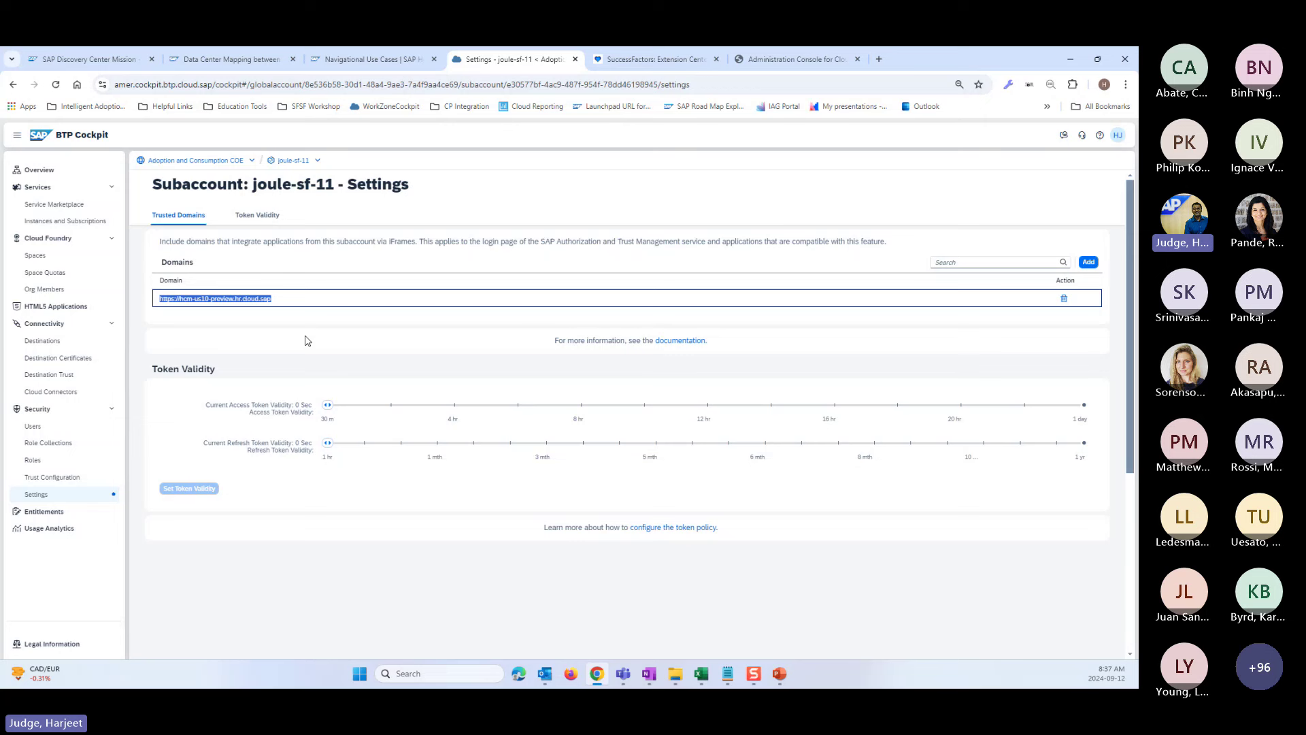
click(367, 407)
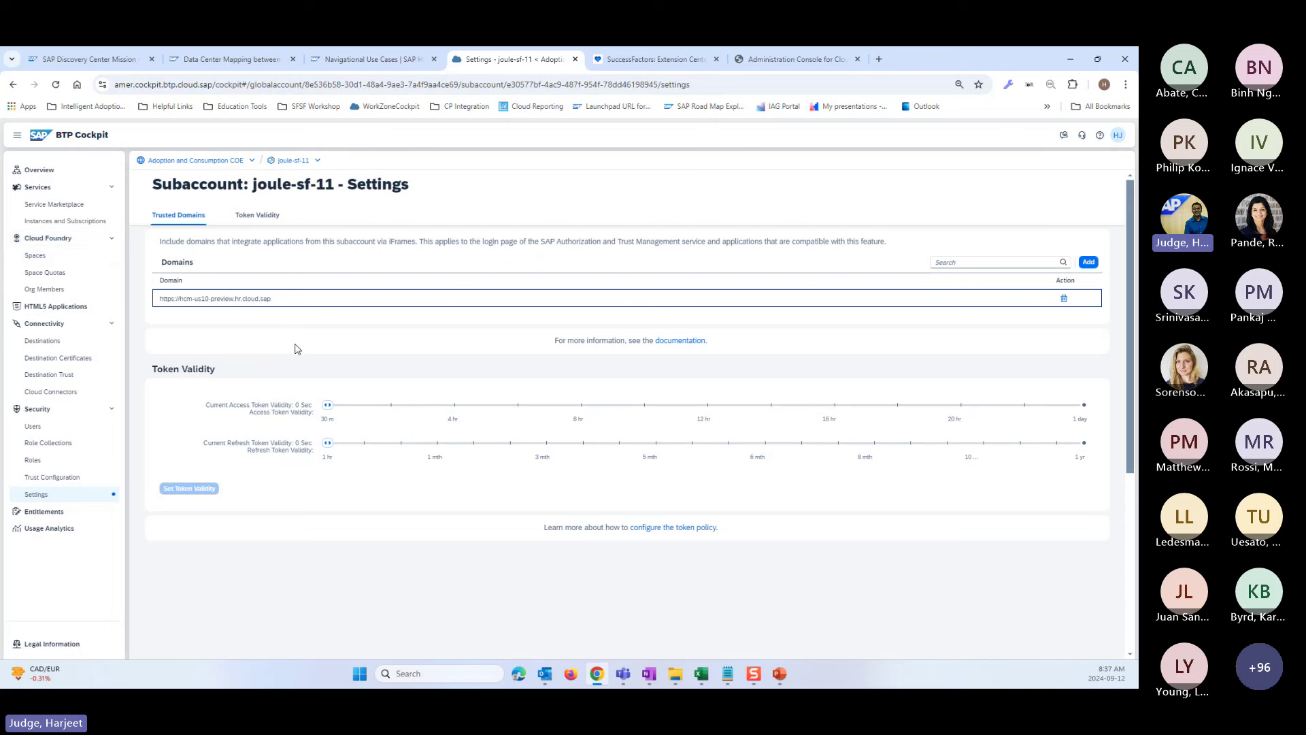
click(202, 163)
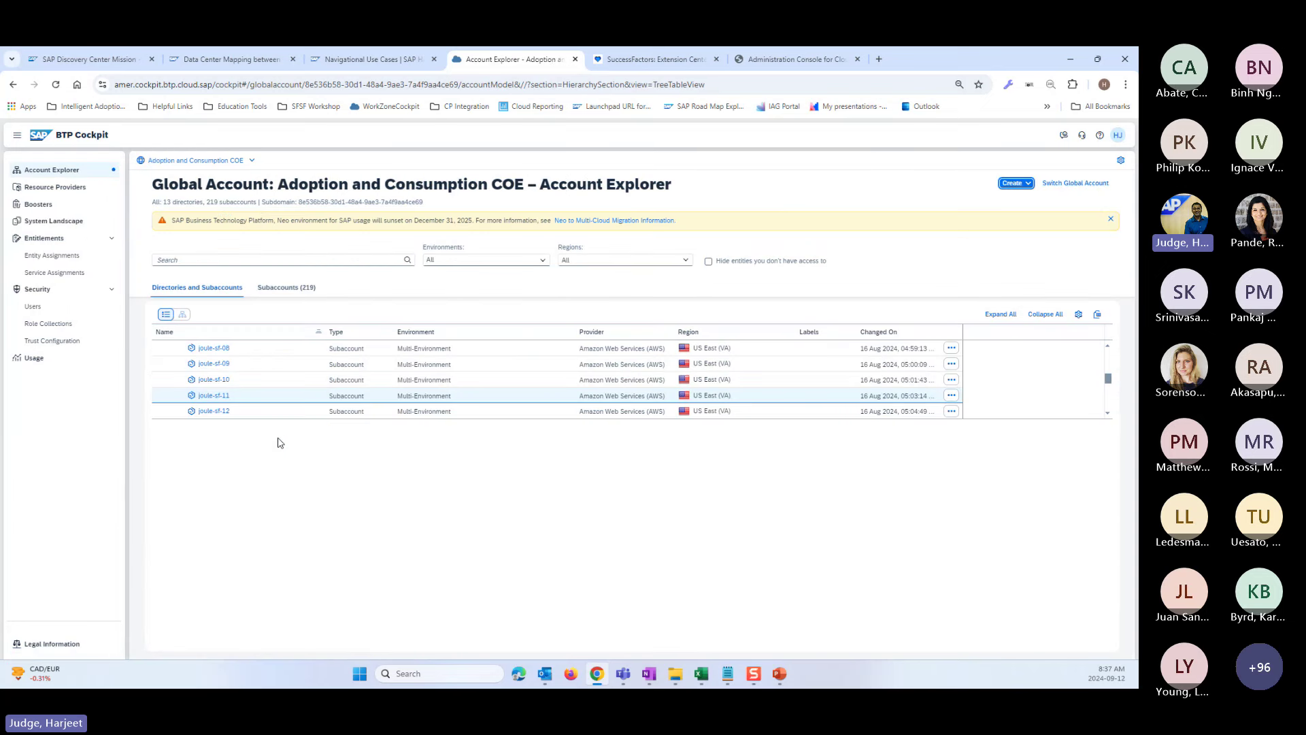
- Search the boosters for 'Joule' and start the Setting Up Joule booster
click(39, 205)
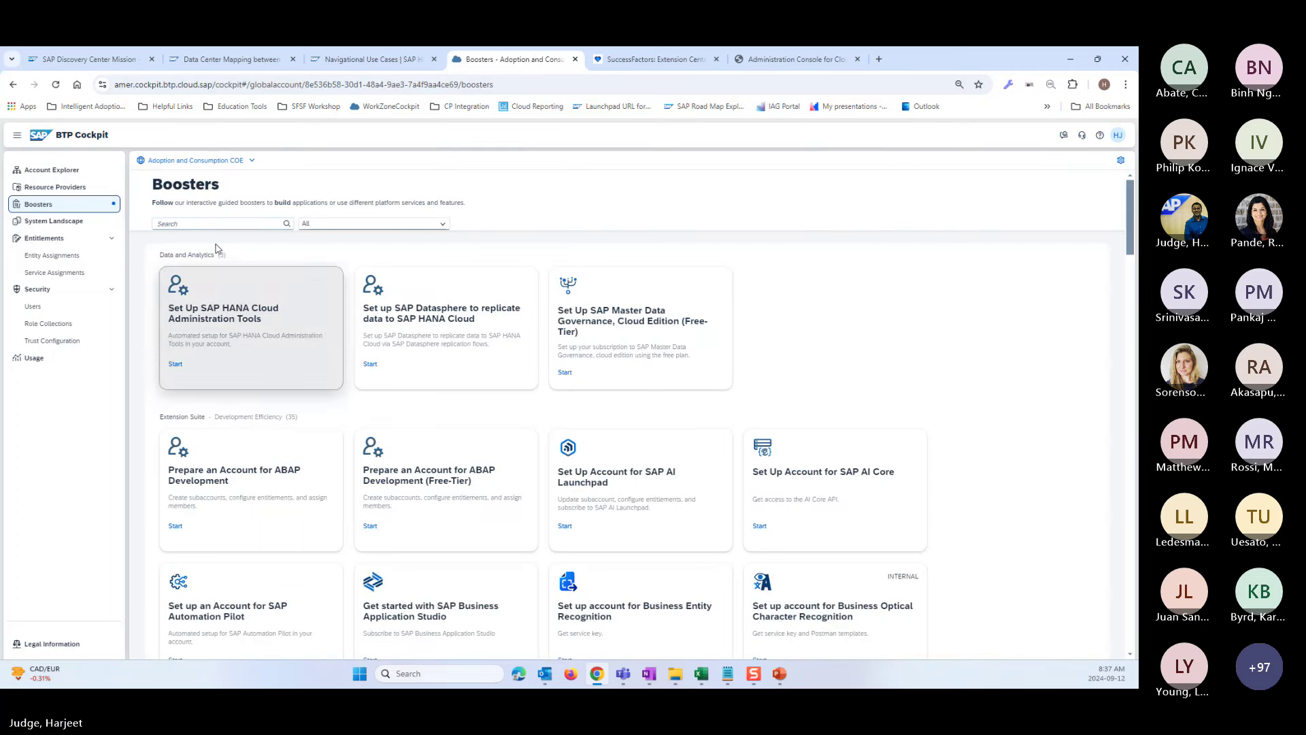
click(202, 224)
text(Joule)
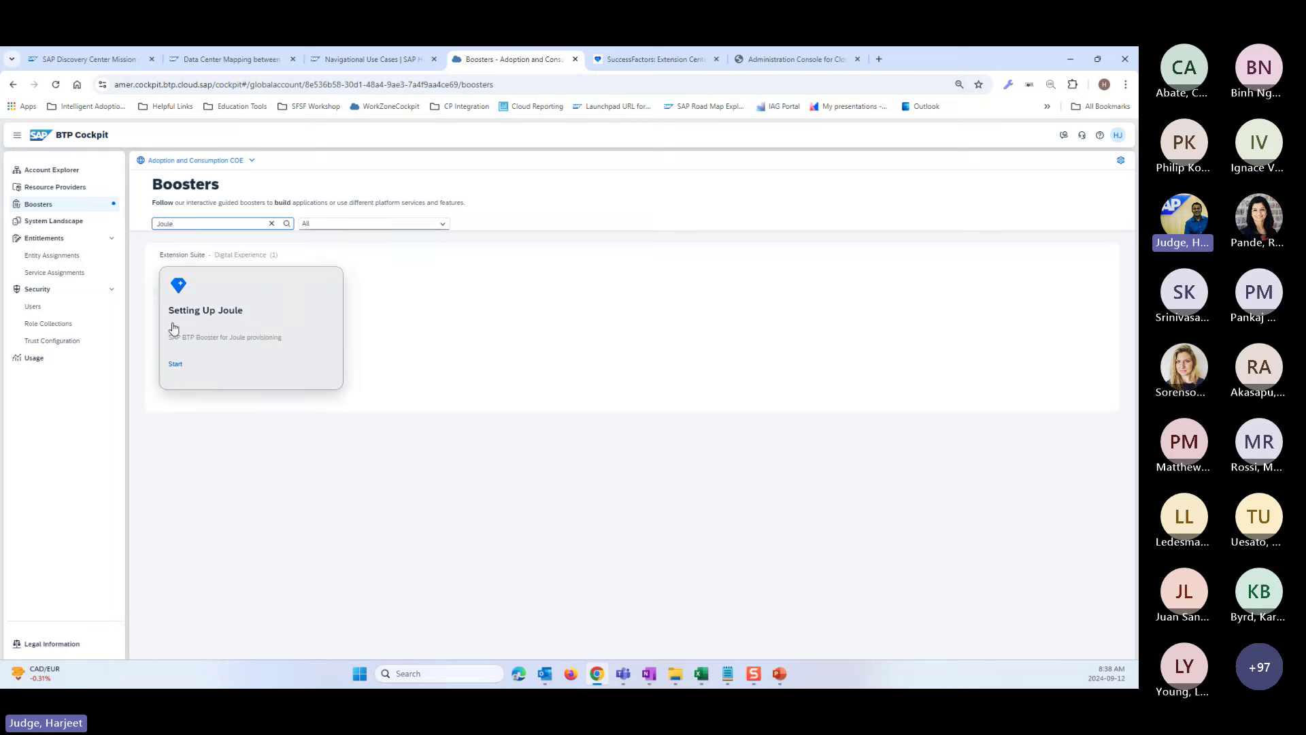
click(175, 364)
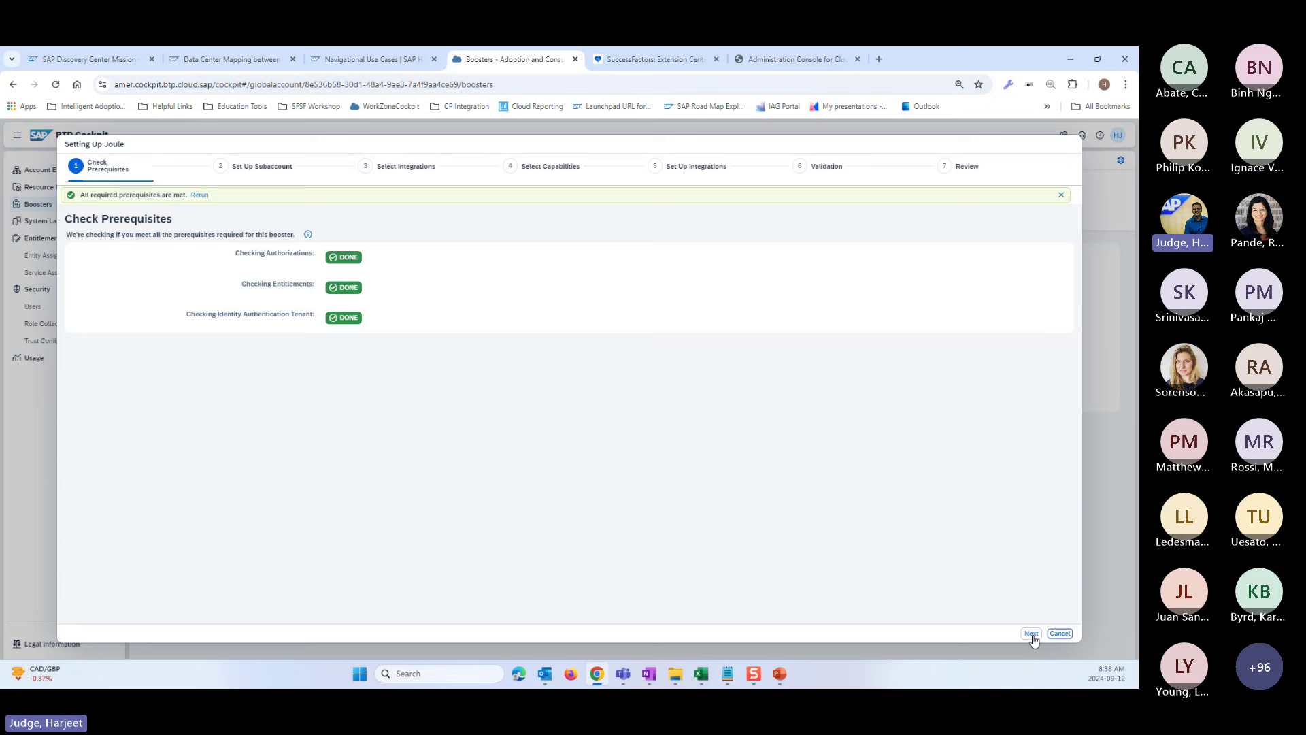
- Move past the passed prerequisite checks and choose subaccount joule-sf-11 for the booster
click(1032, 634)
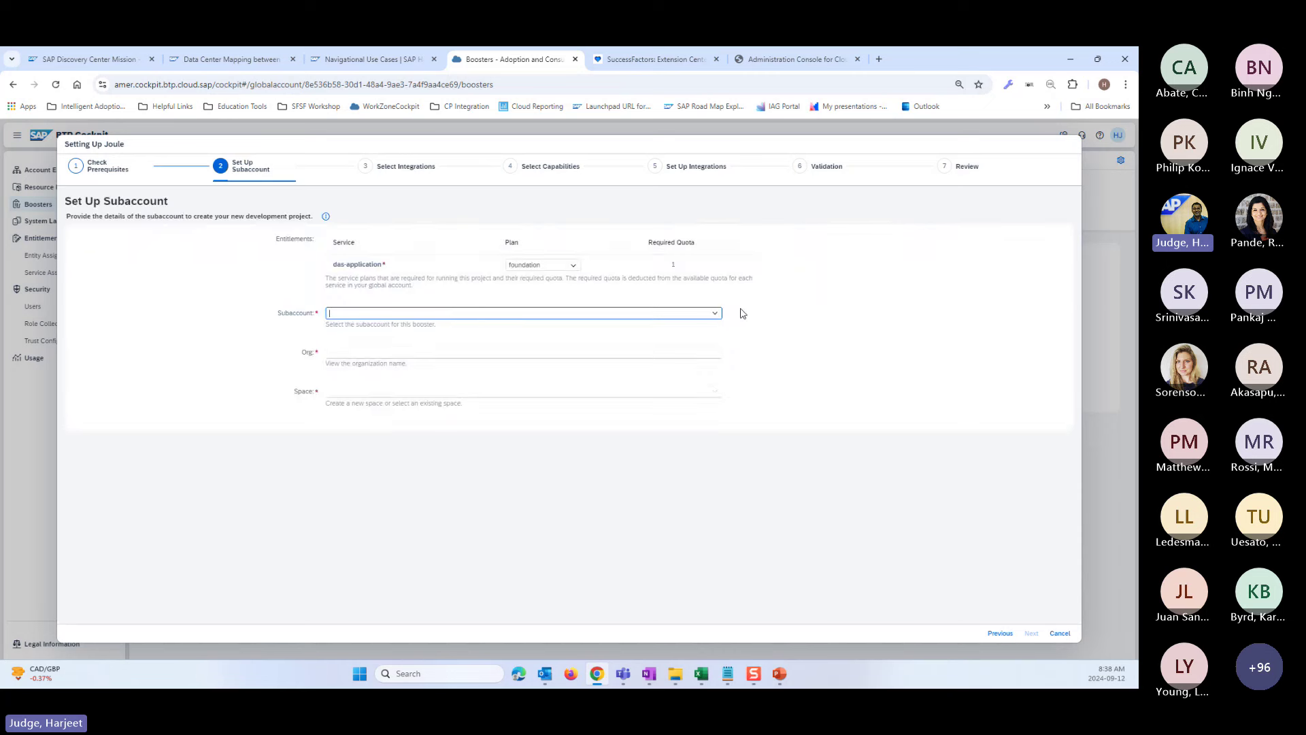
click(720, 319)
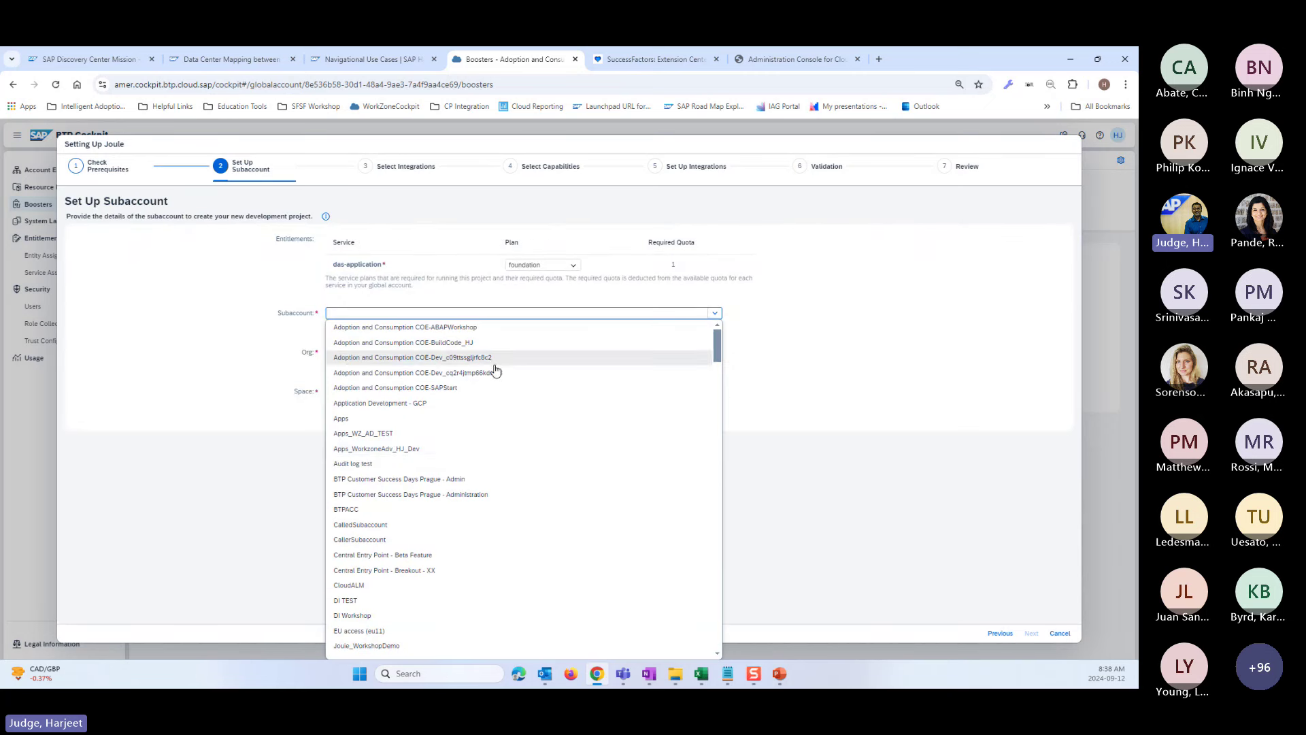
scroll(496, 525, down, 10)
scroll(461, 558, down, 10)
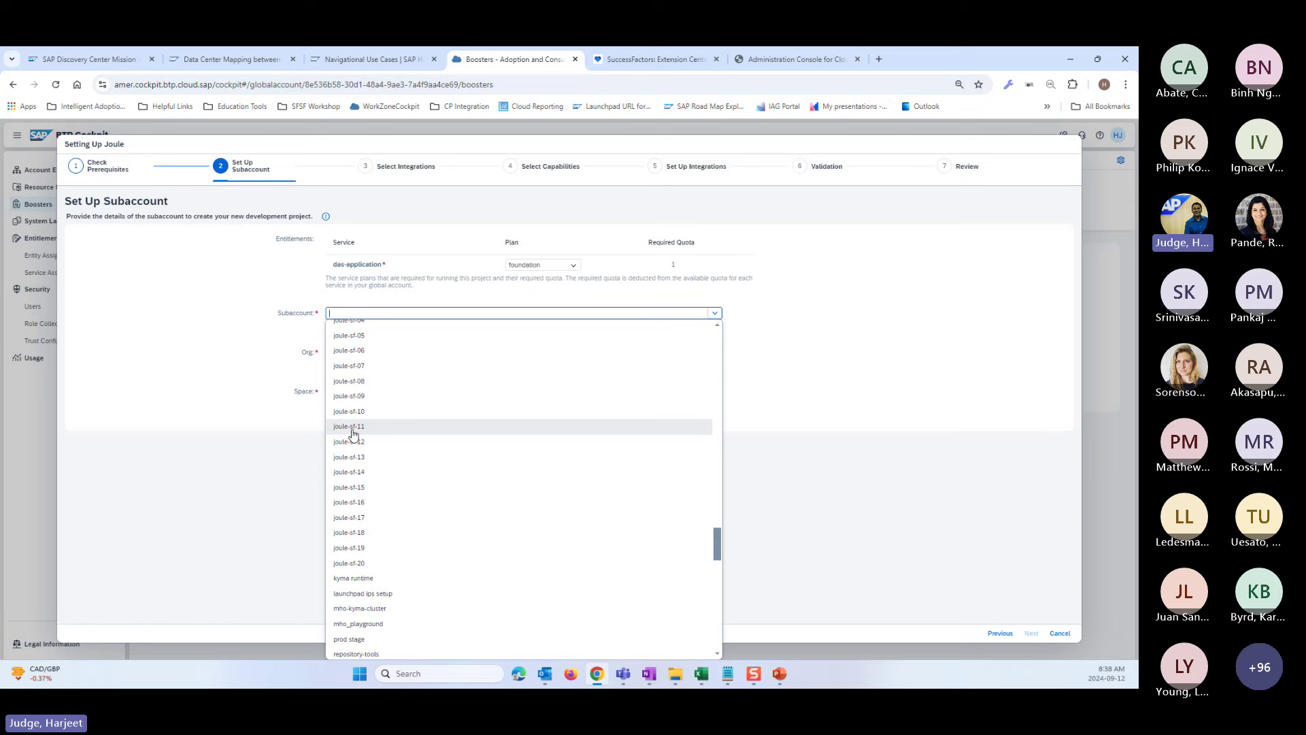
click(352, 429)
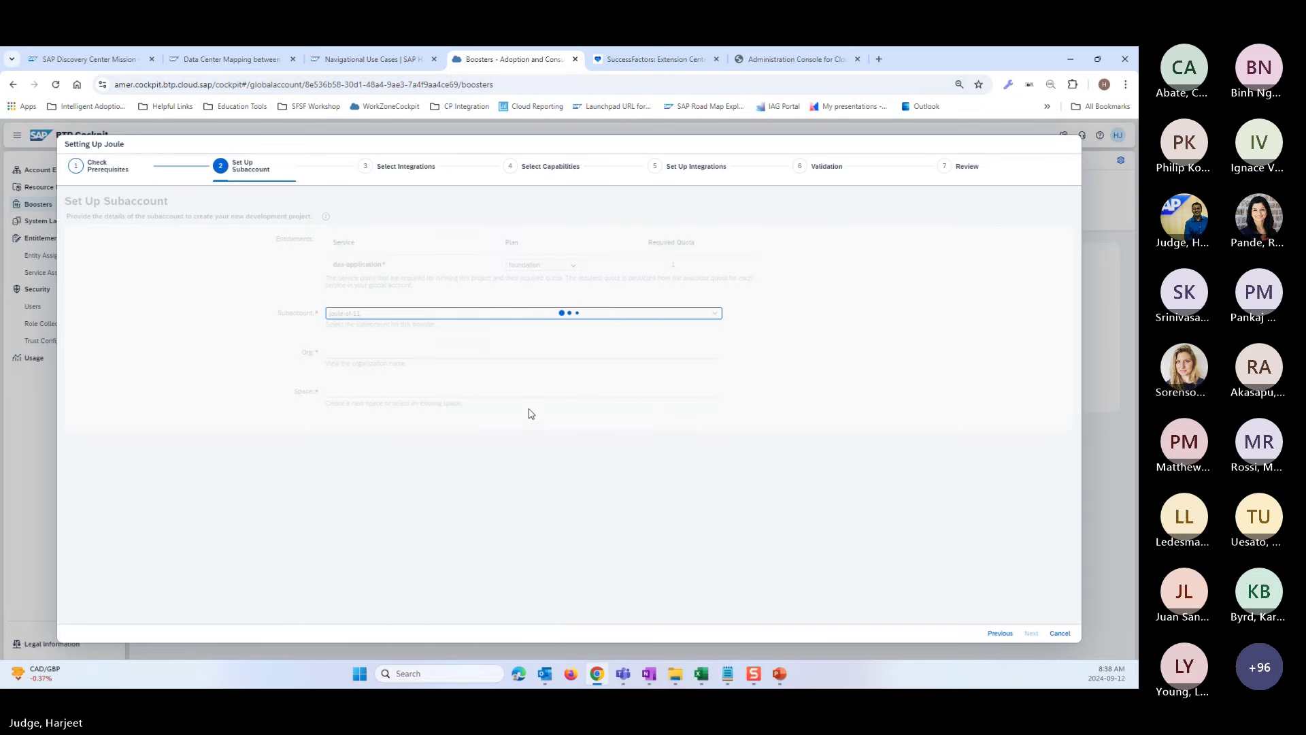
- Set the das-application plan to standard, keep the dev space, and advance to integrations
click(573, 291)
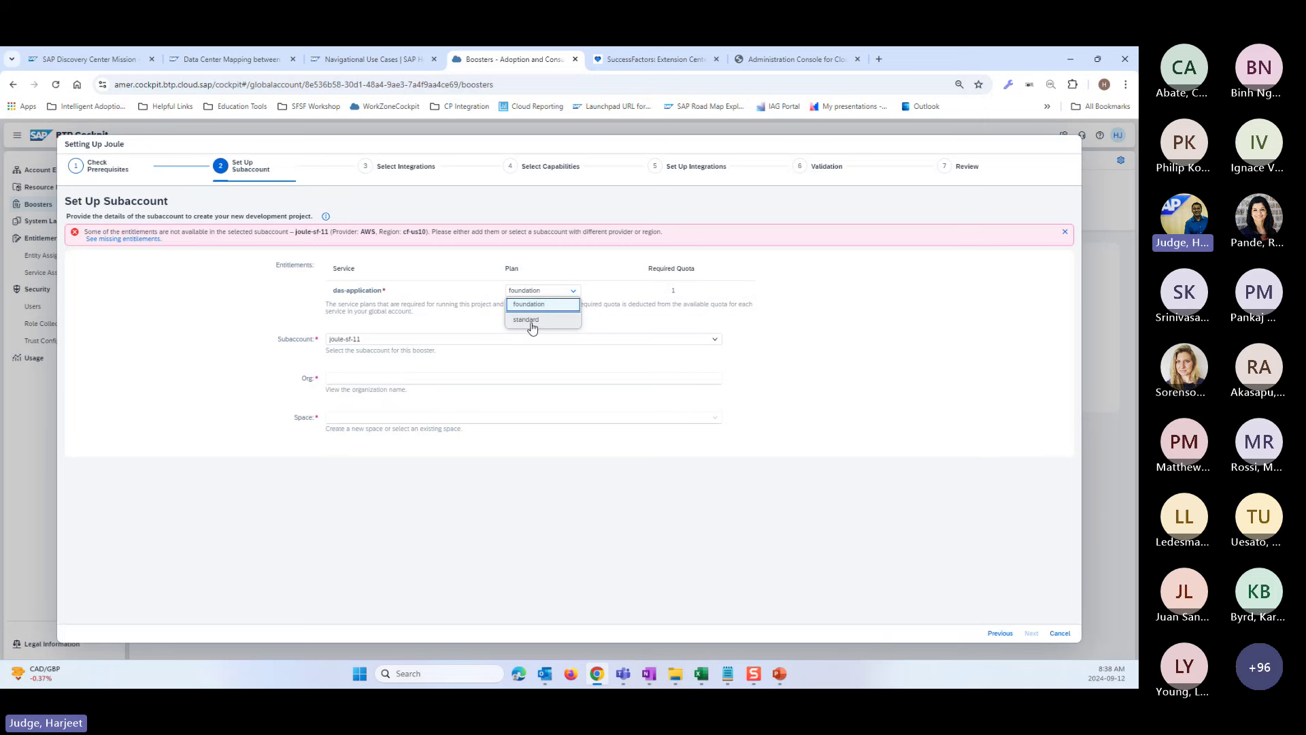
click(534, 325)
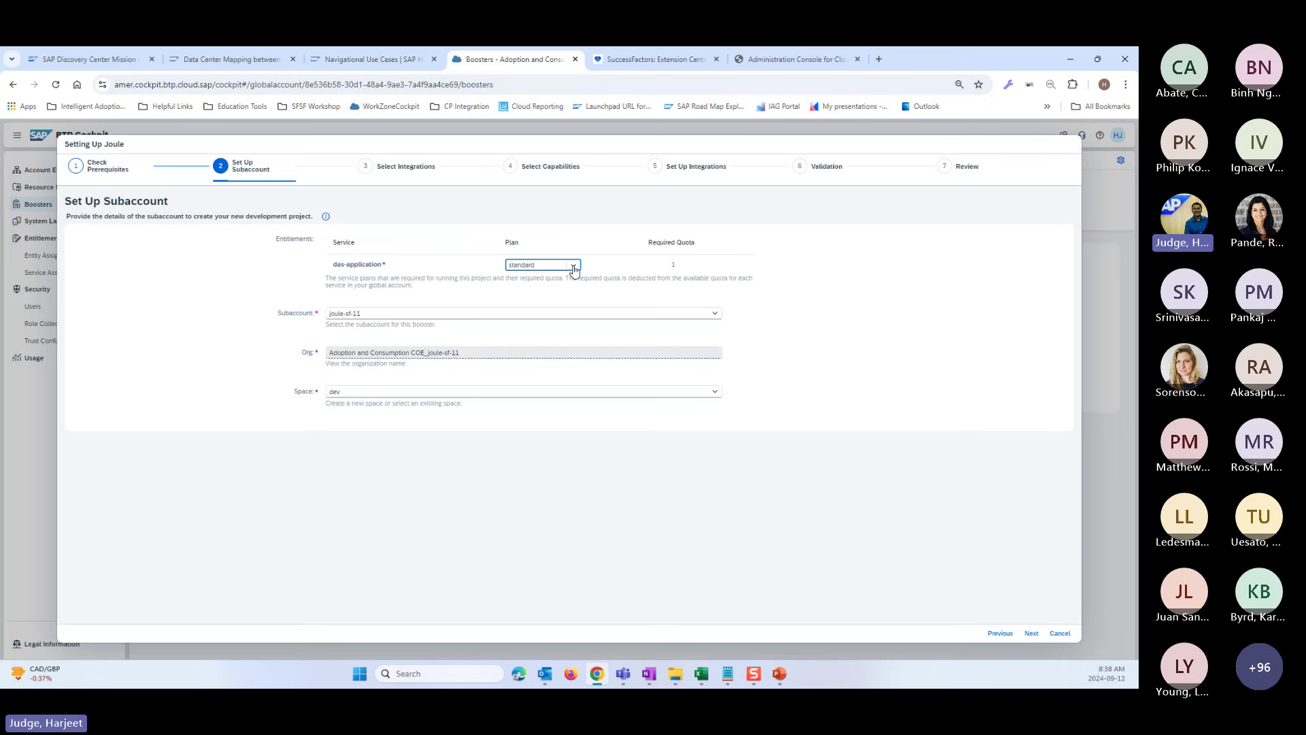
click(363, 315)
click(488, 352)
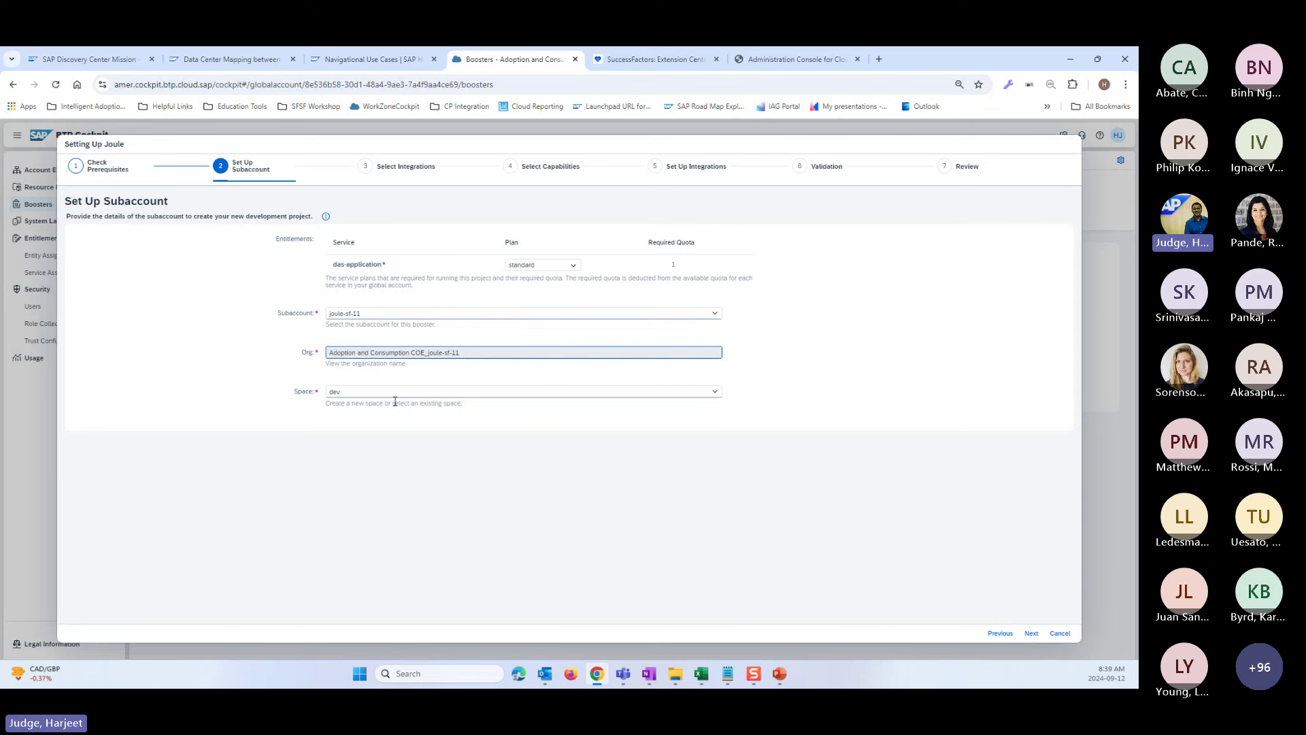
click(1039, 635)
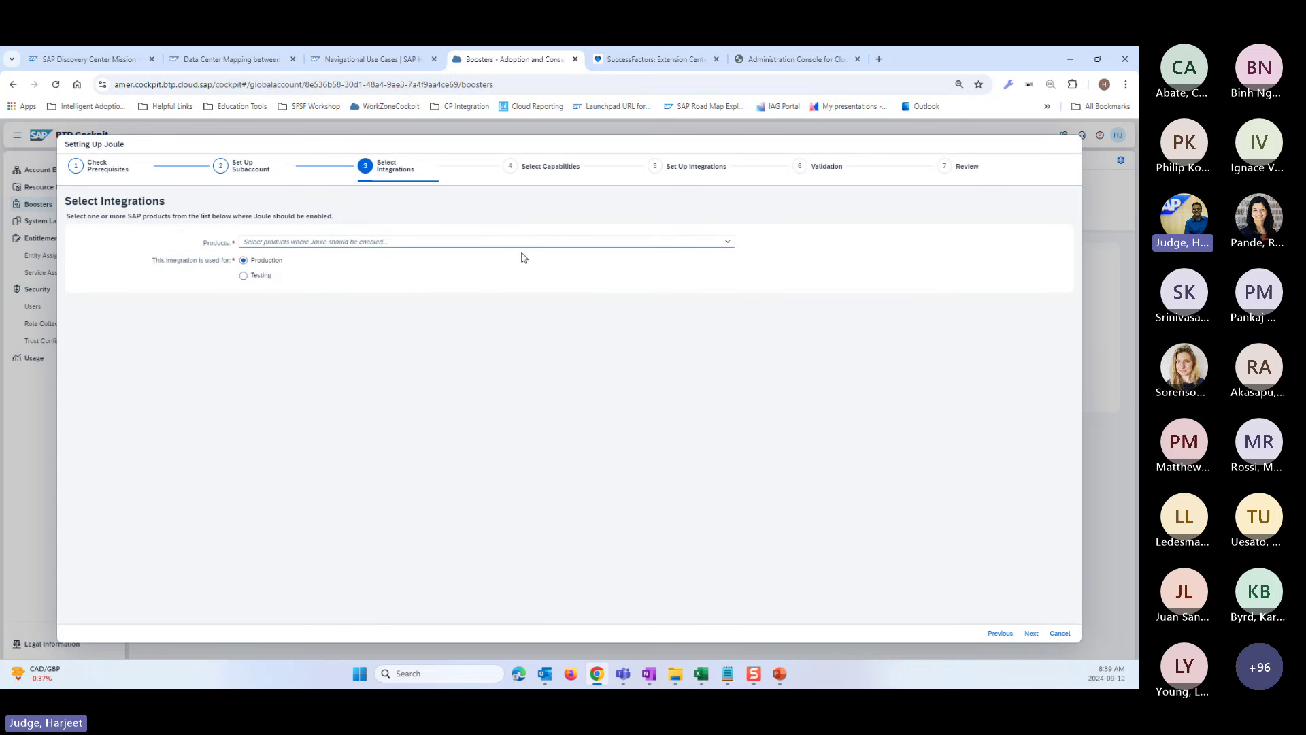
- Select SAP SuccessFactors as the SAP product for Joule
click(726, 243)
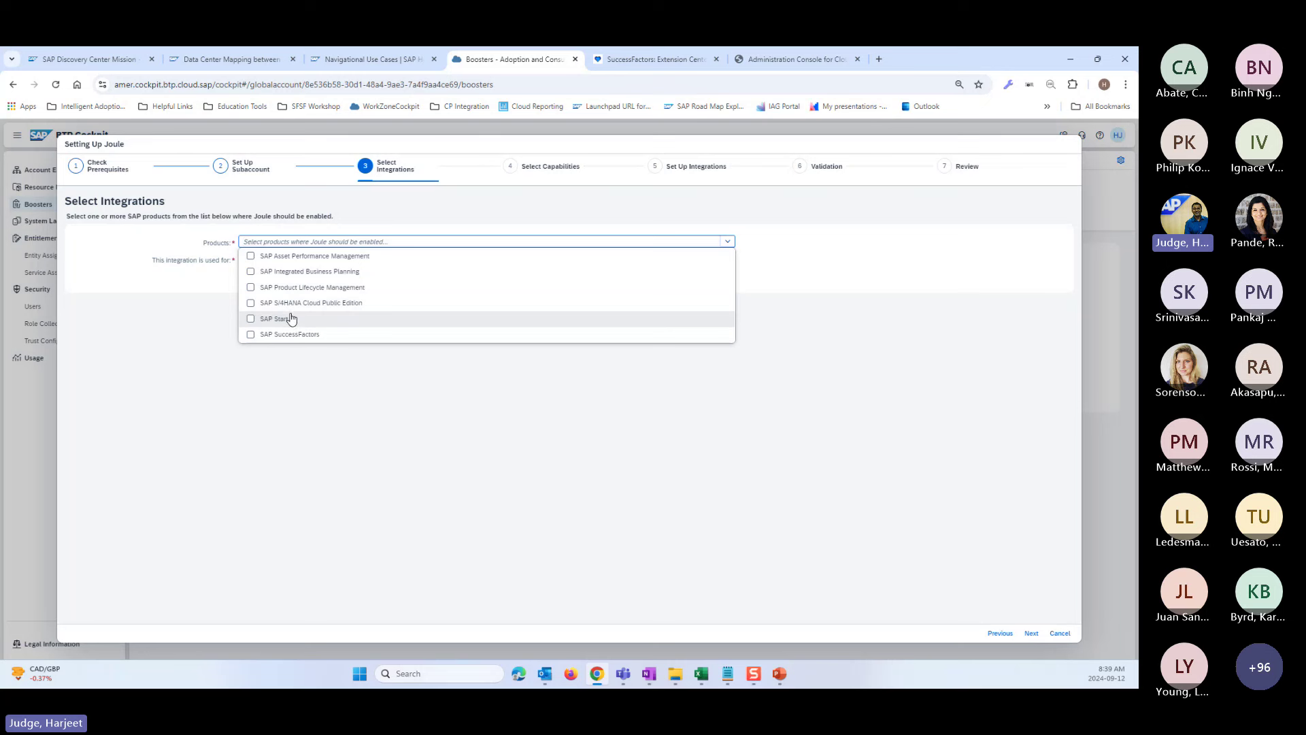
click(251, 335)
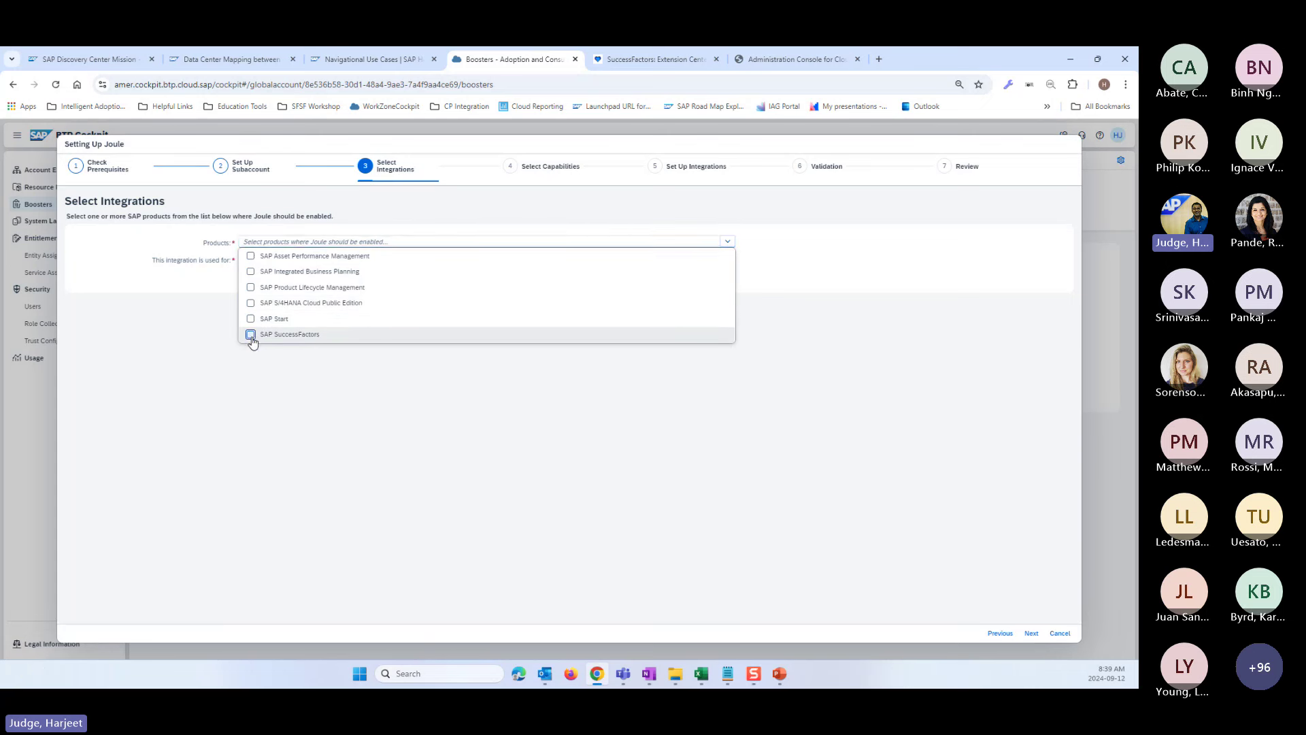
click(401, 425)
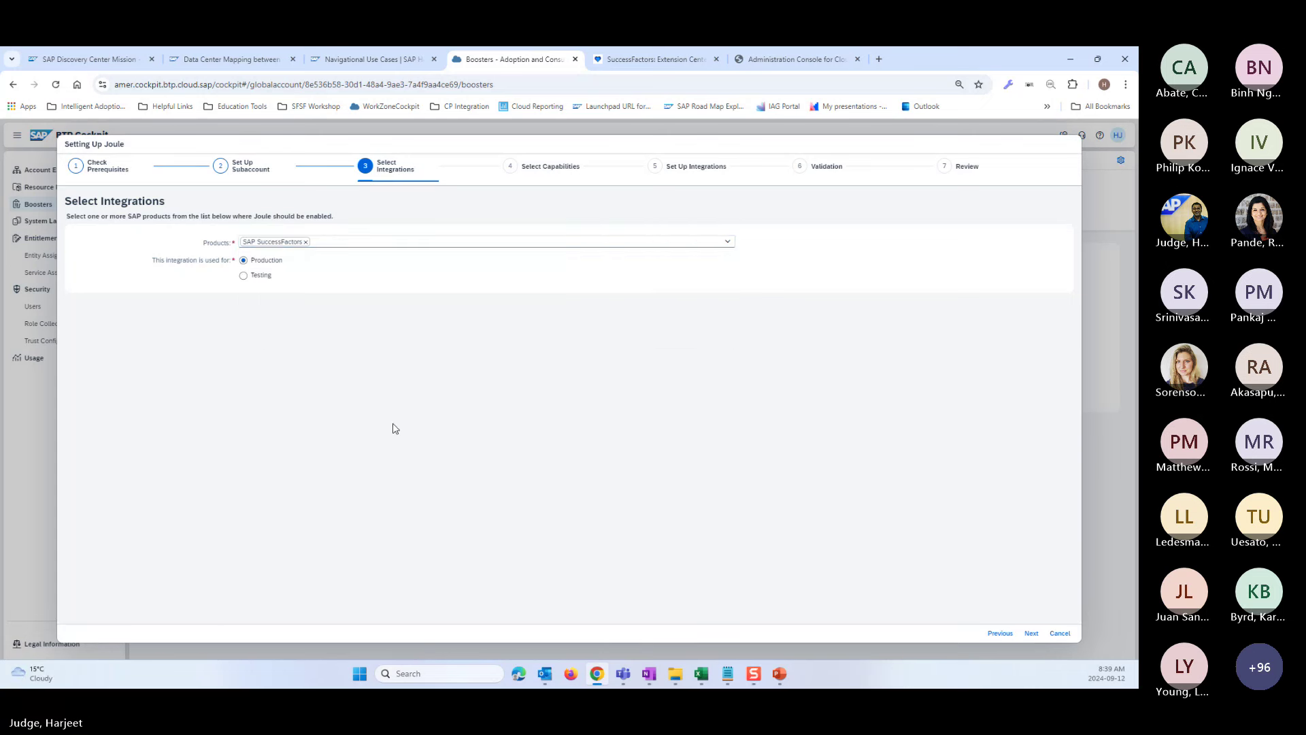
- Mark the integration as Testing and keep the SAP SuccessFactors capability package
click(246, 277)
click(1031, 633)
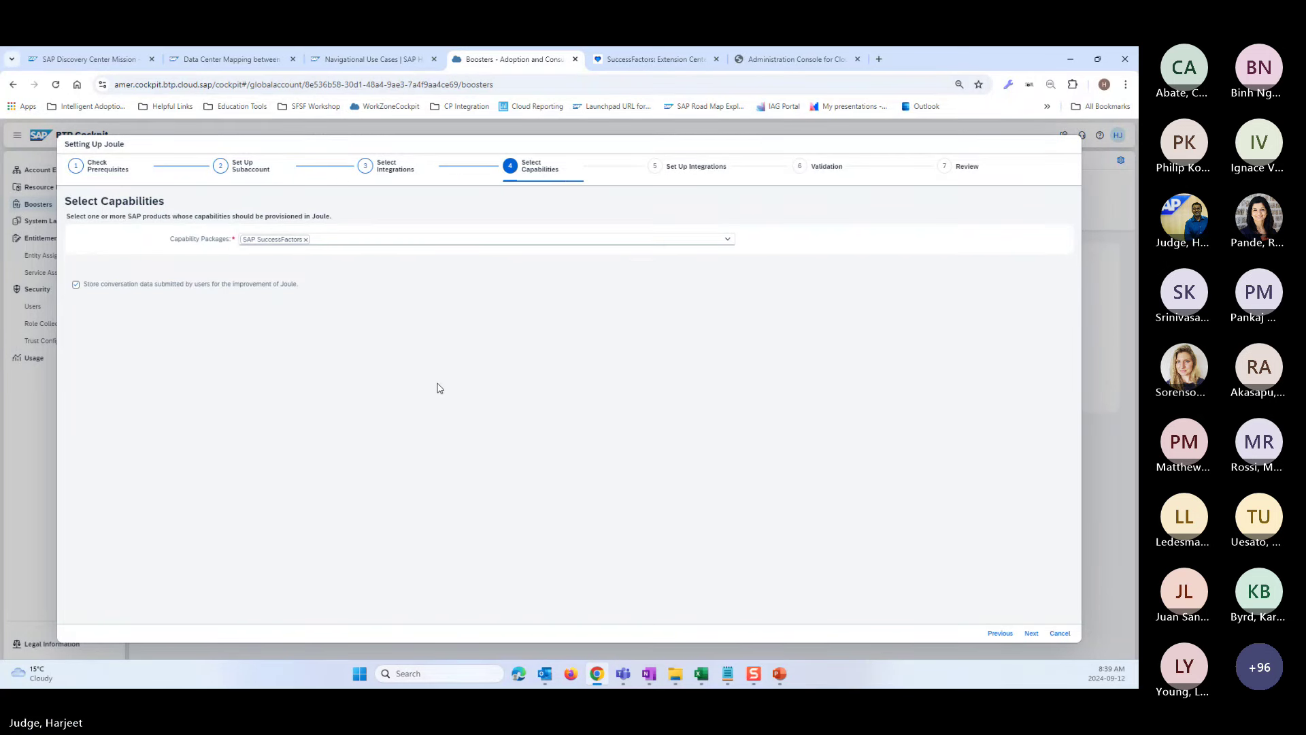
click(1031, 633)
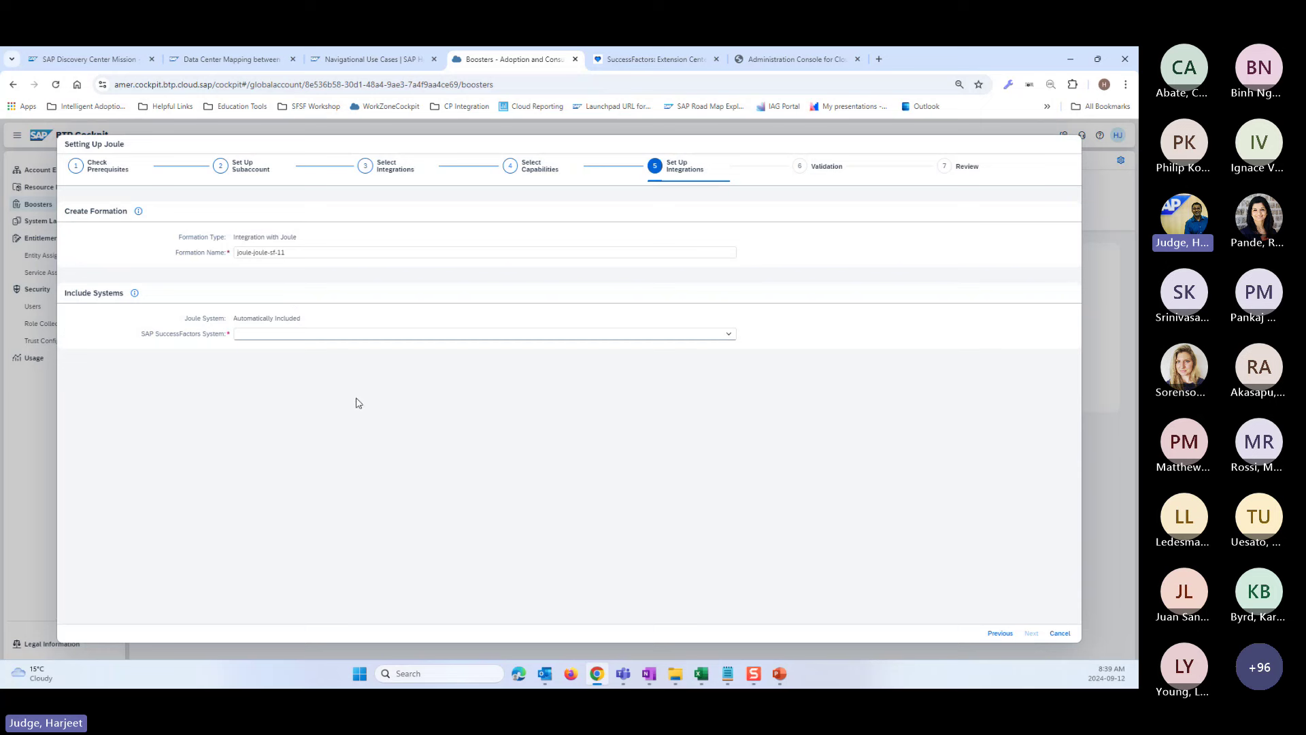
- Link the WS_joule-sf-11 SuccessFactors system, pass validation and review, and finish the booster
click(728, 334)
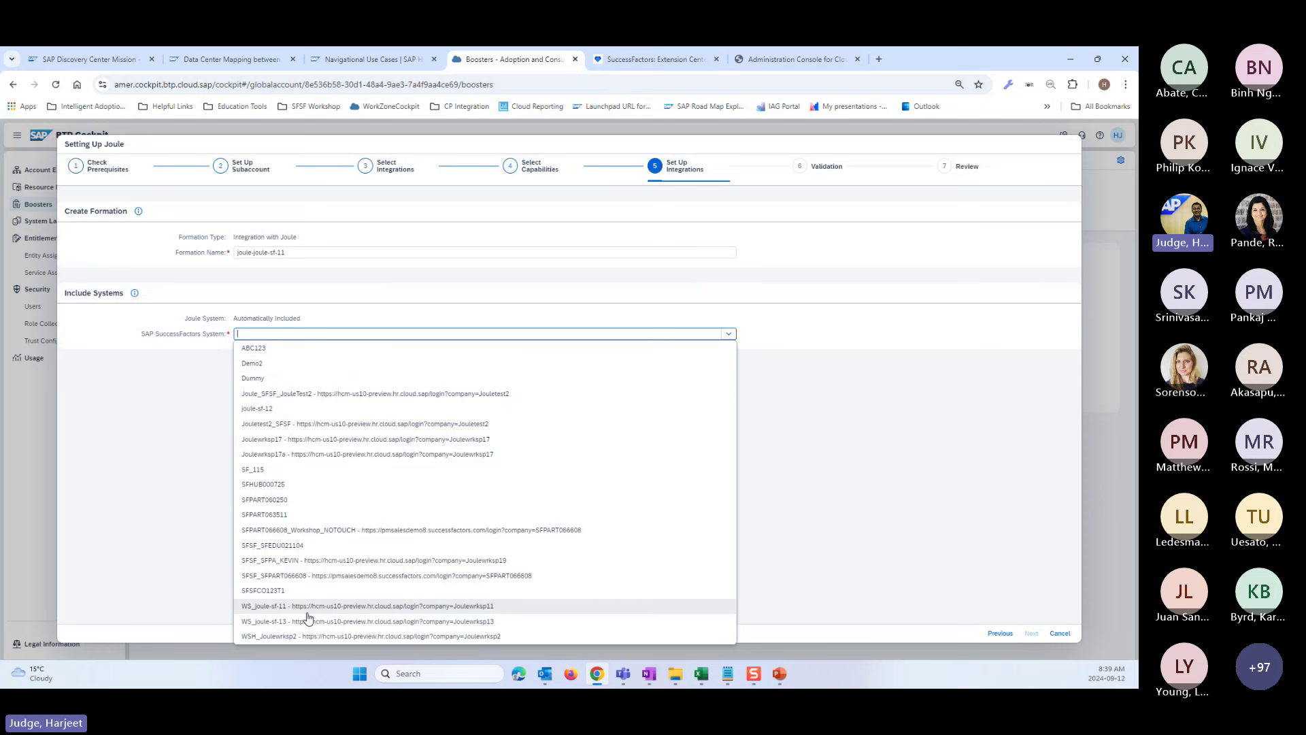
click(283, 607)
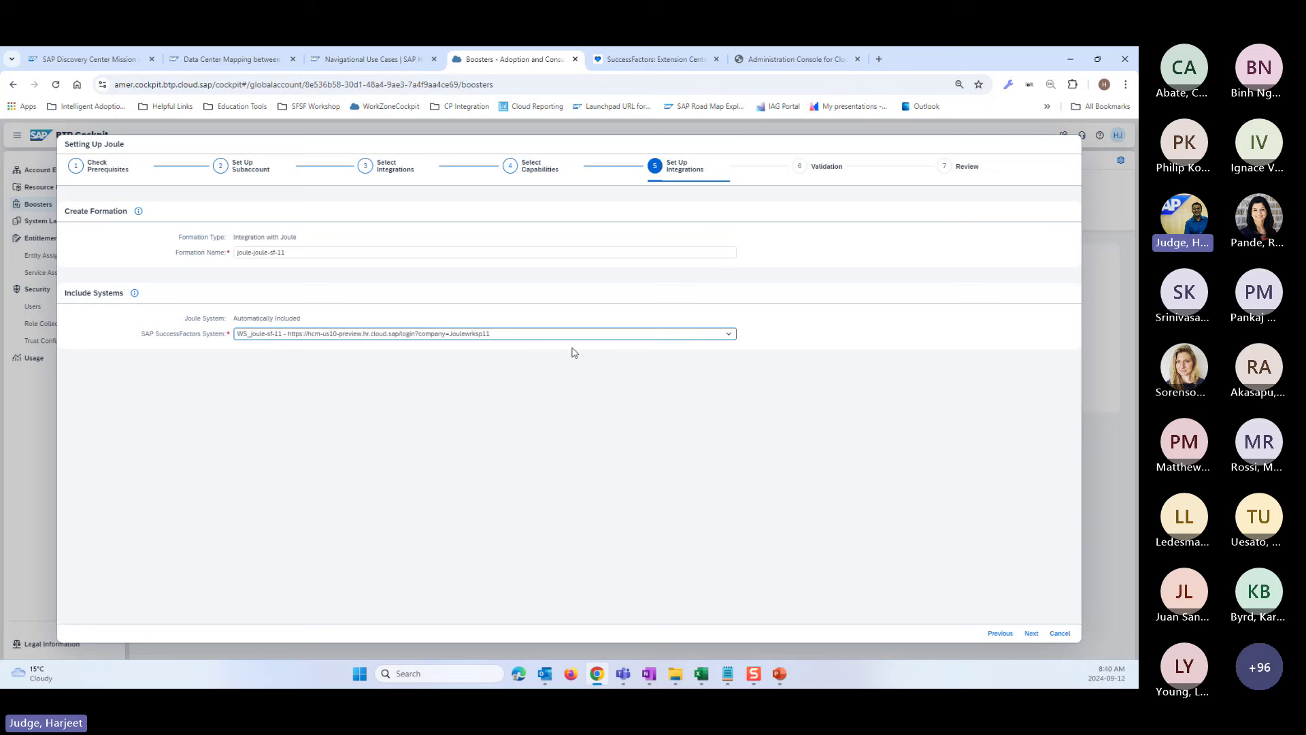
click(1031, 632)
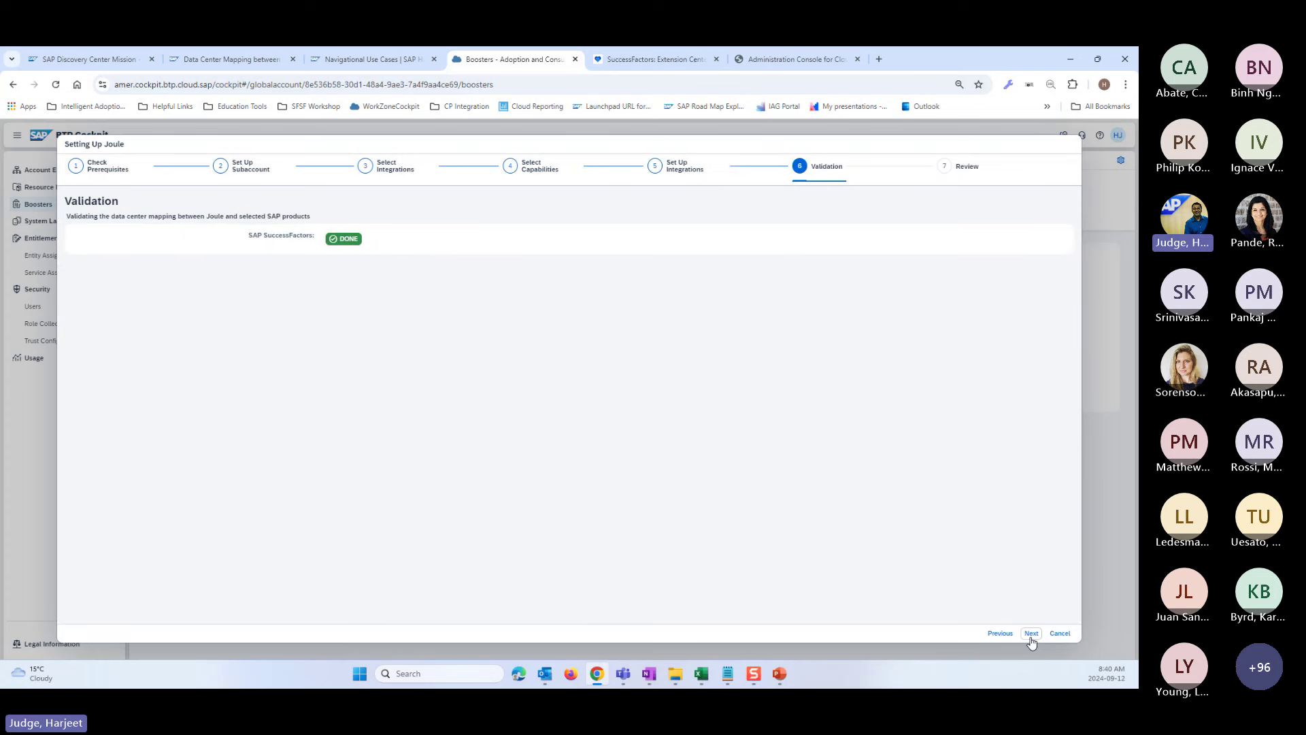
click(1032, 633)
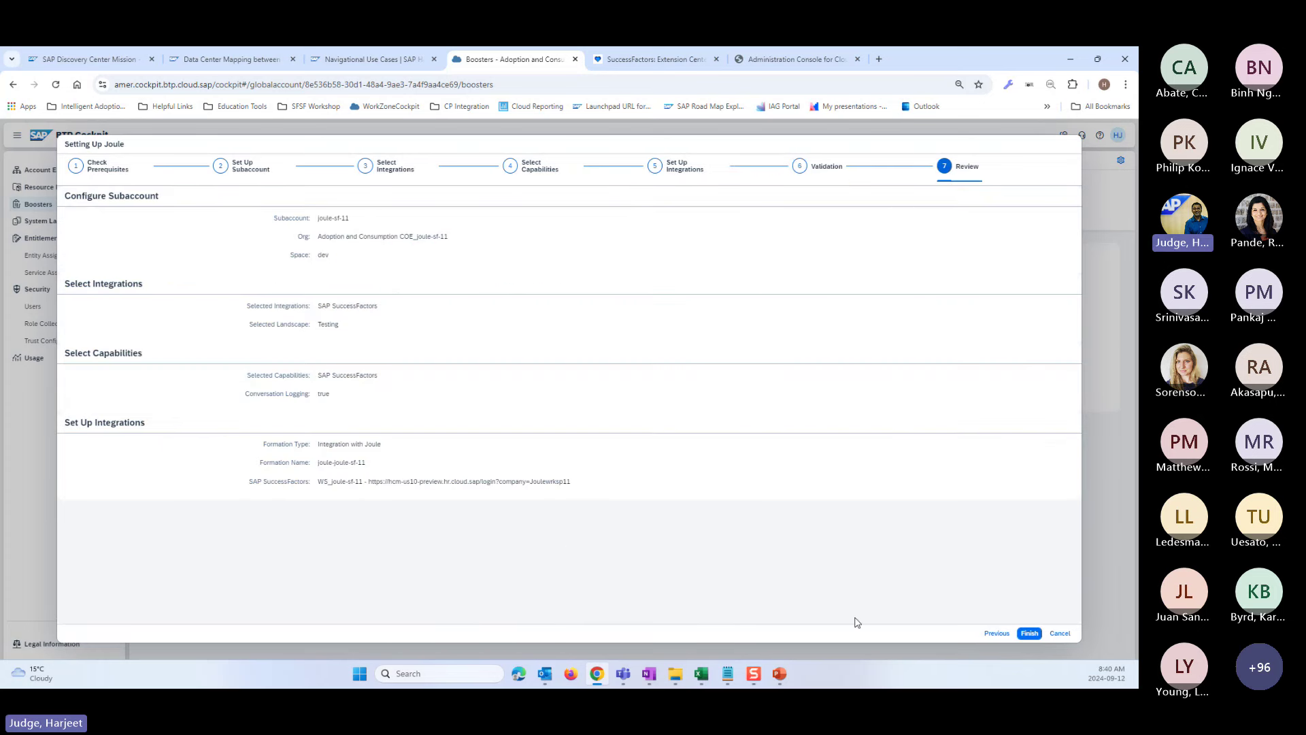
click(1030, 633)
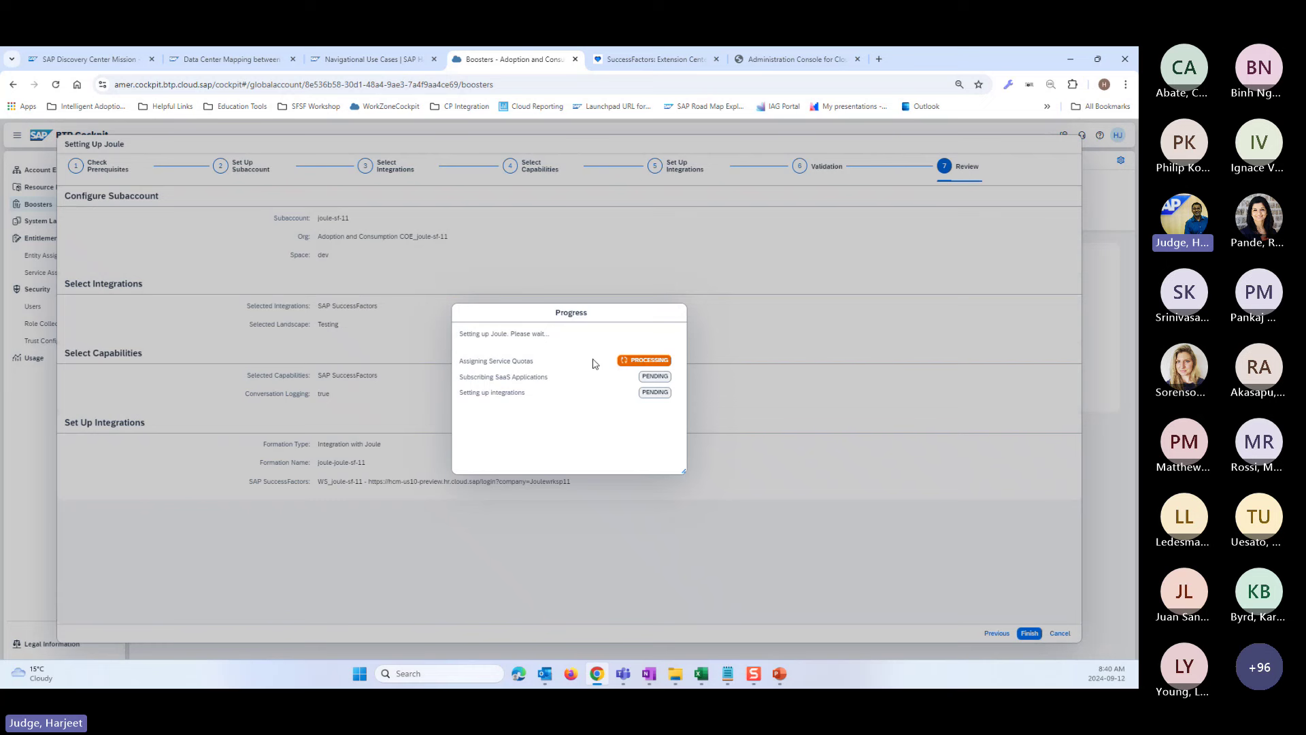
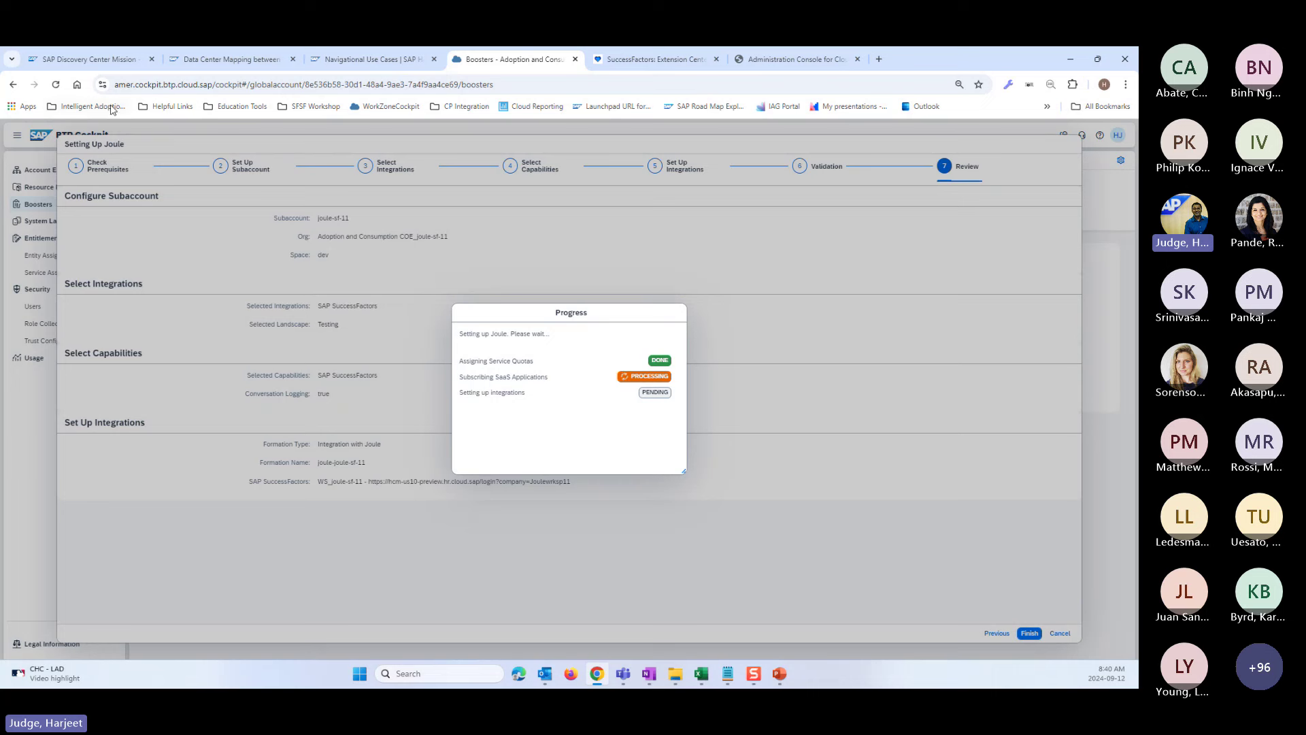
- Duplicate the Boosters tab and trim its URL to the global account ID to load Account Explorer
right_click(470, 66)
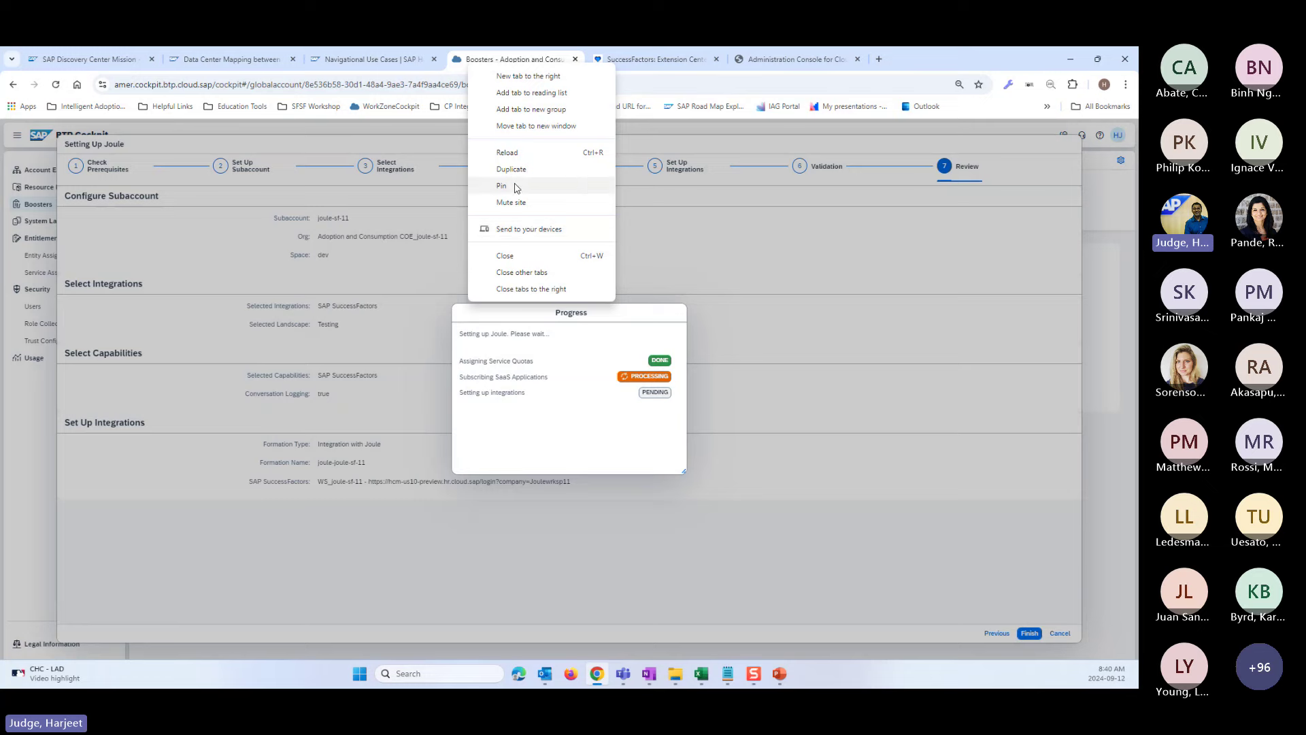
click(514, 169)
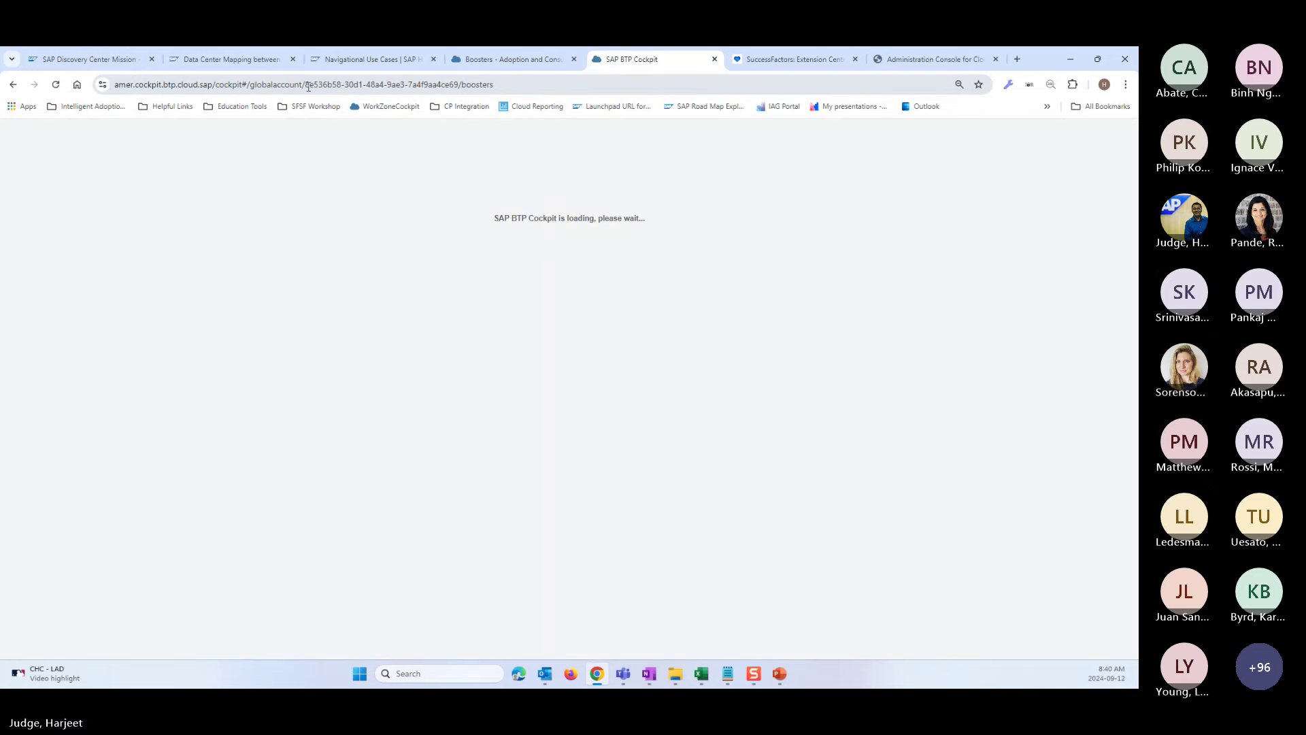
drag(308, 87, 597, 88)
key(BackSpace)
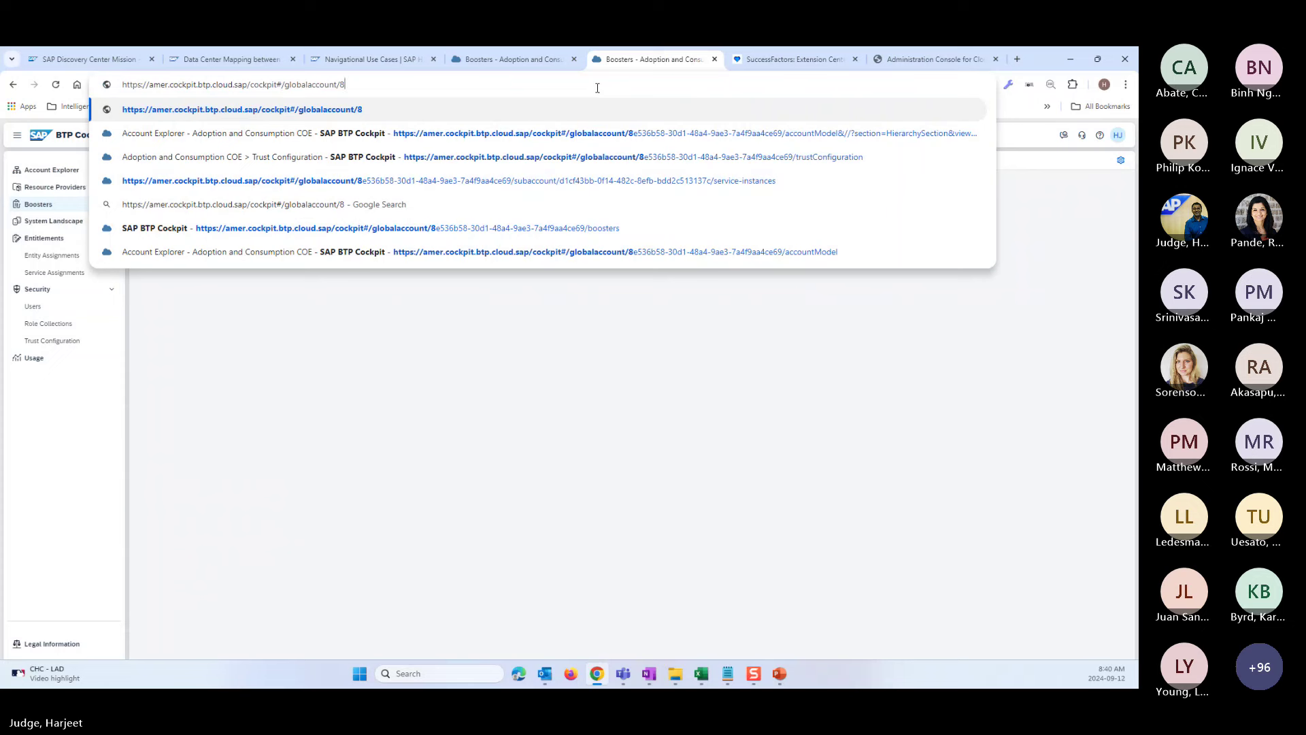
key(Return)
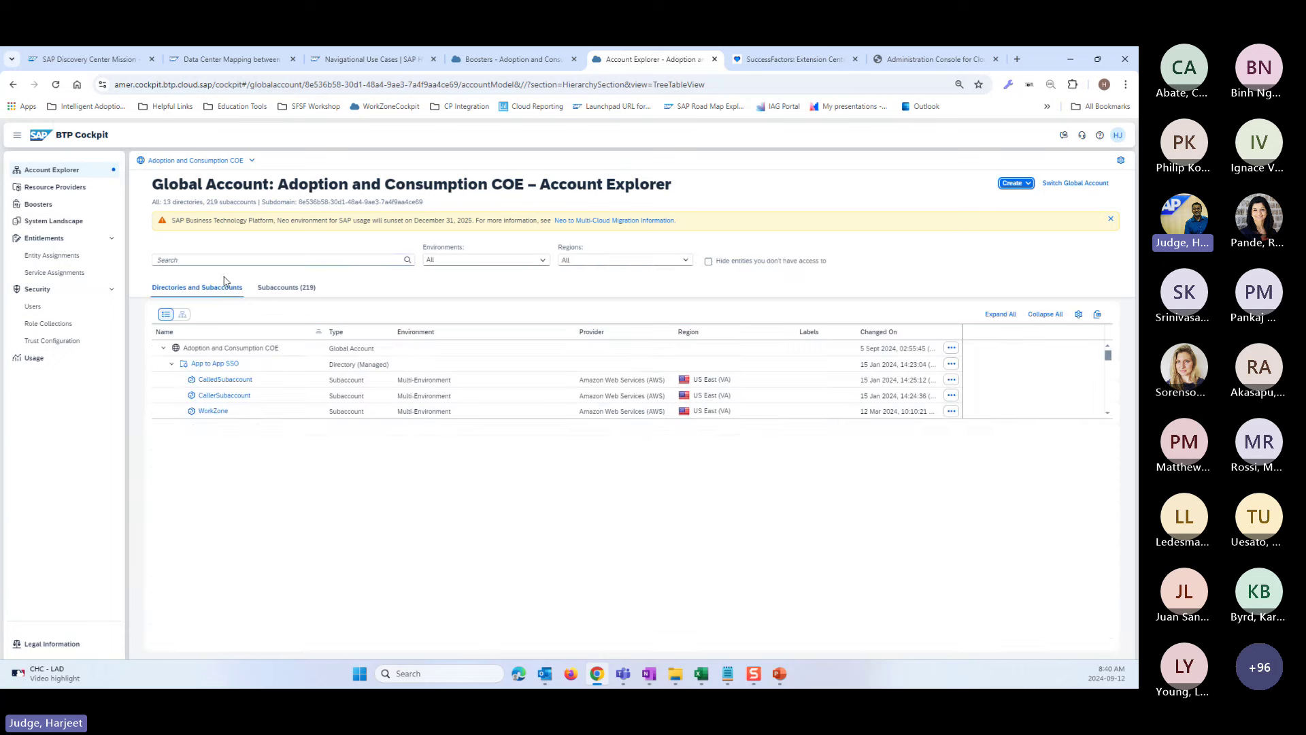
- Find joule-sf-19 by searching '19', then view its Instances and Subscriptions, highlighting Joule
click(199, 260)
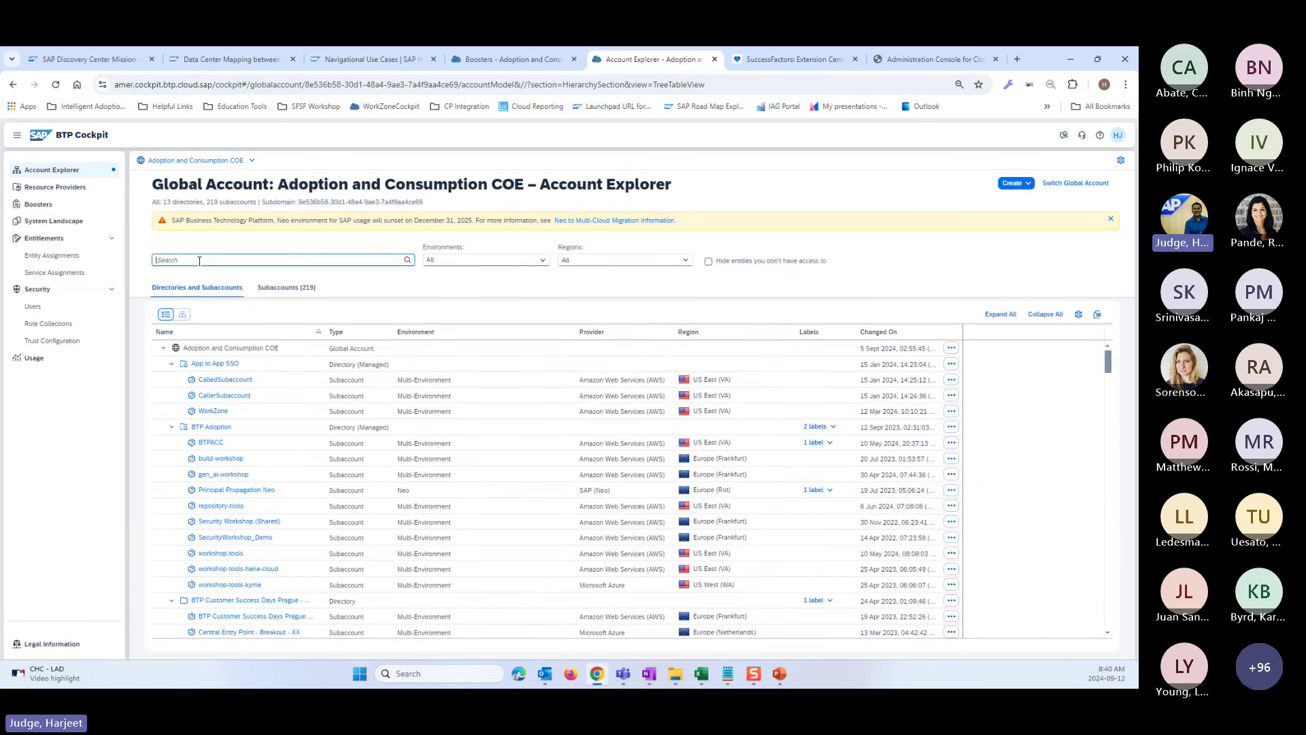
text(19)
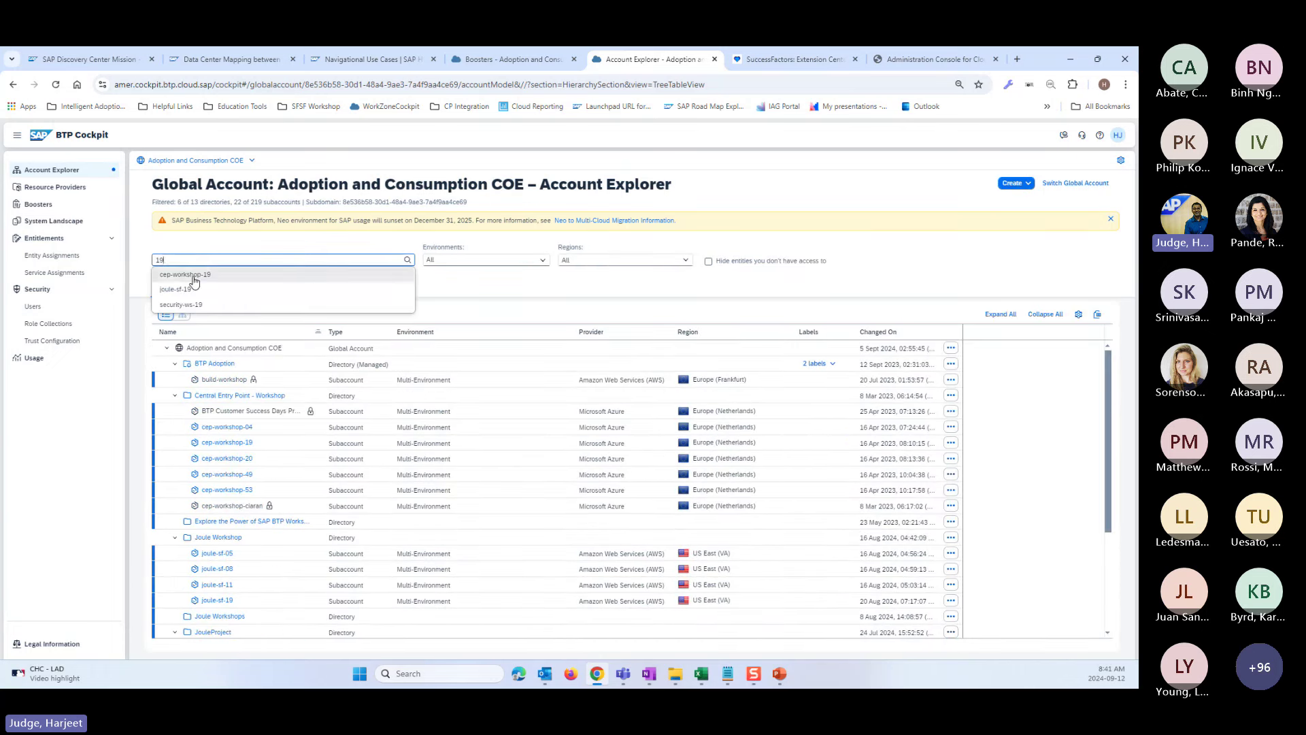
click(179, 294)
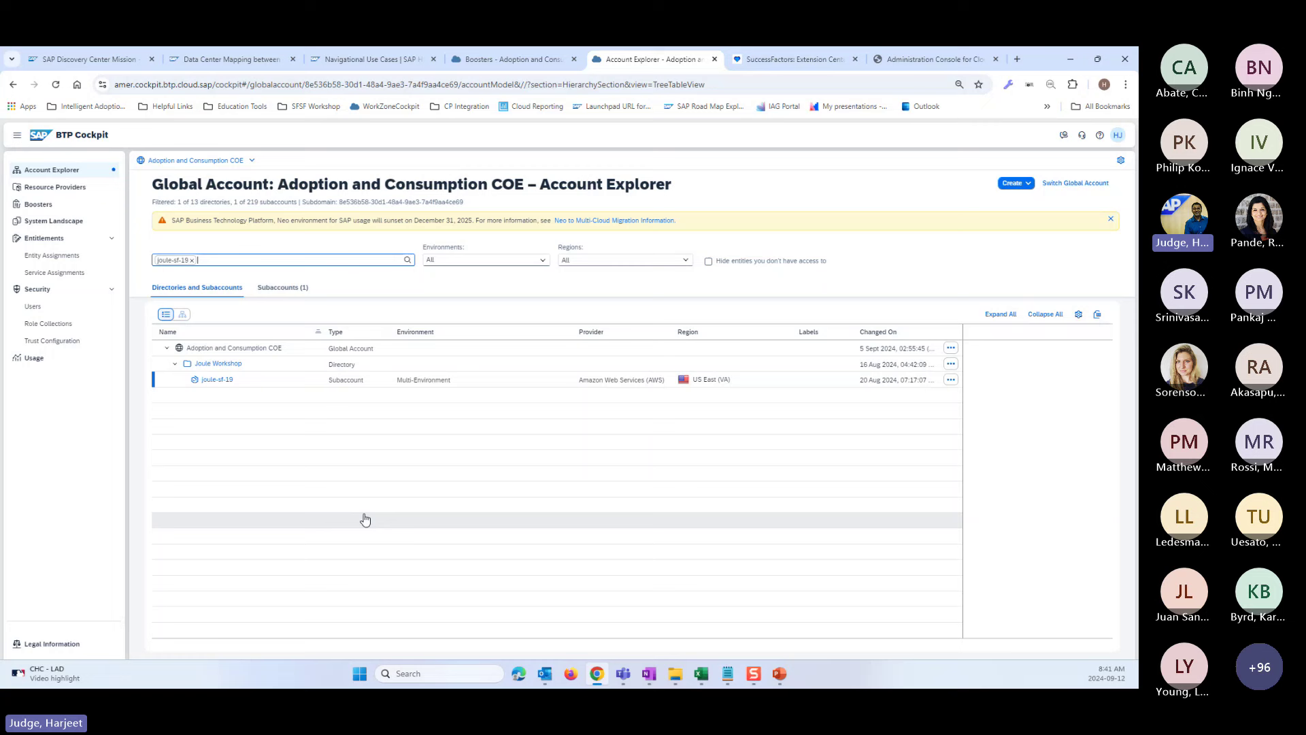
click(210, 379)
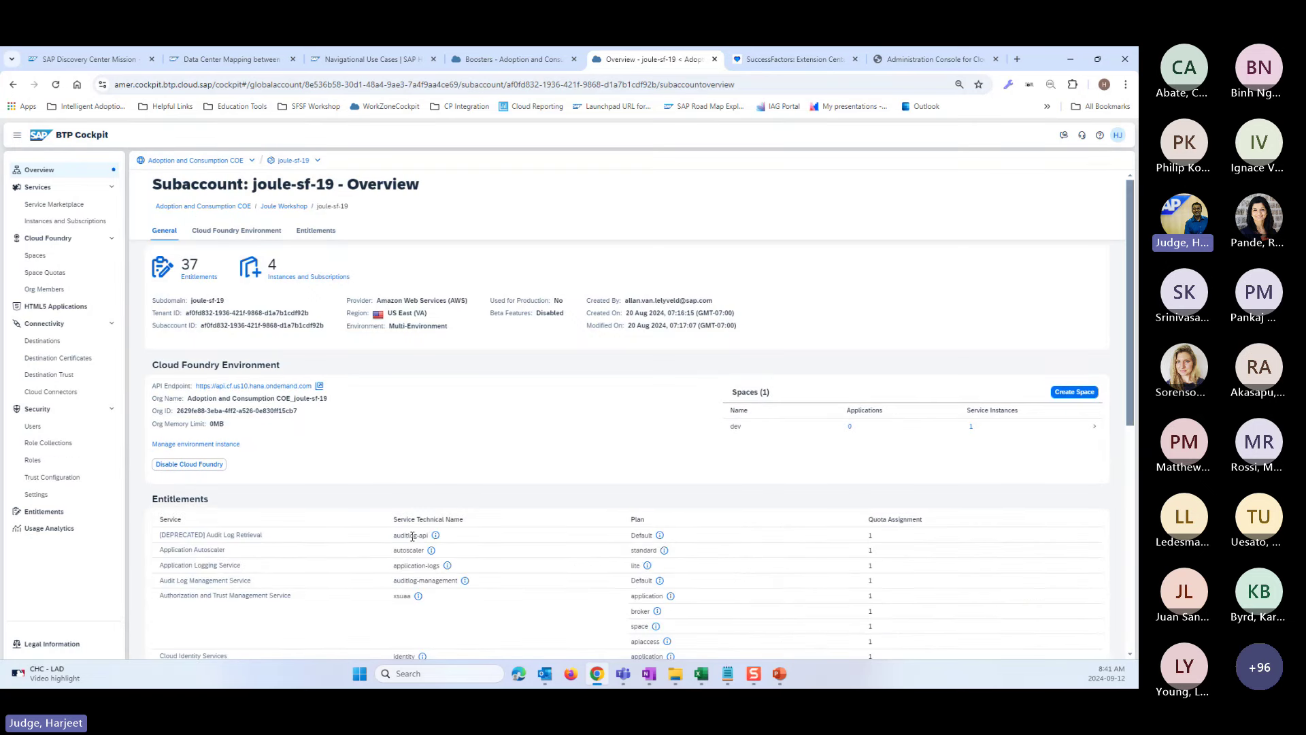
click(65, 223)
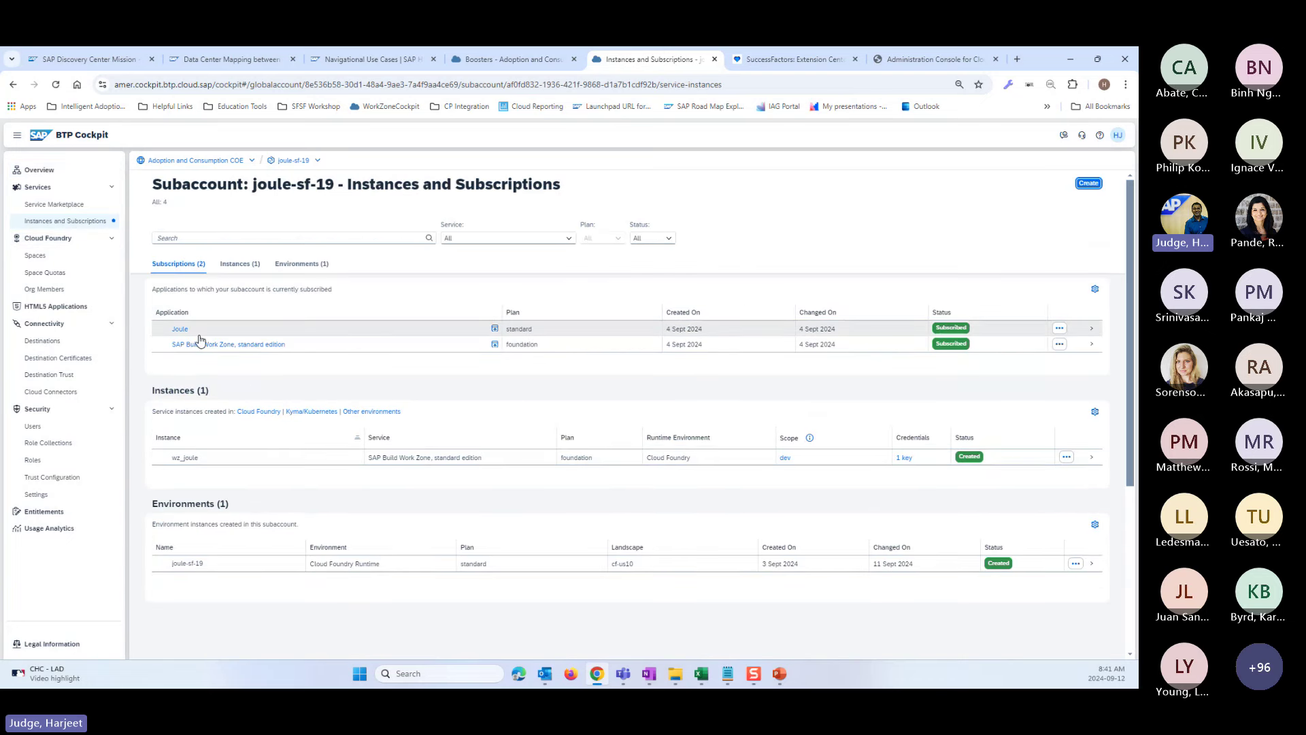
double_click(180, 328)
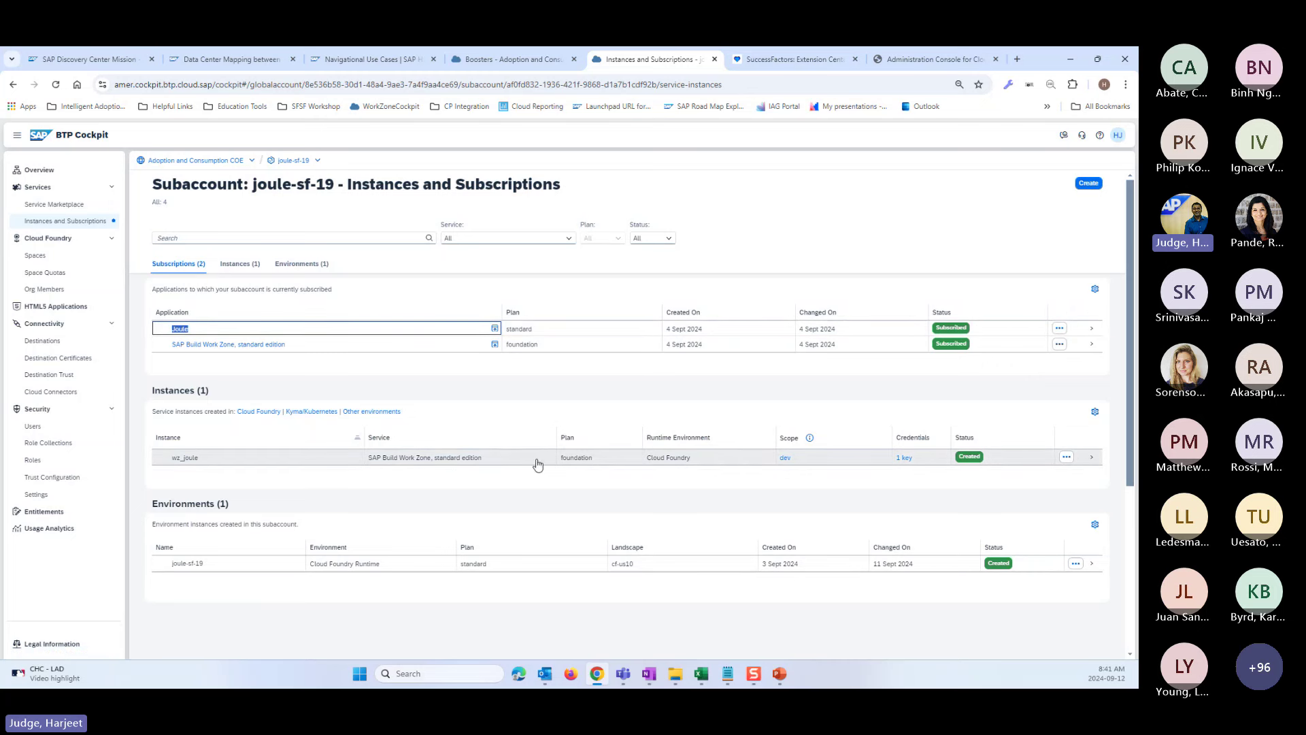
- Open joule-sf-19's Destinations and cancel a destination's edit form without changes
click(43, 344)
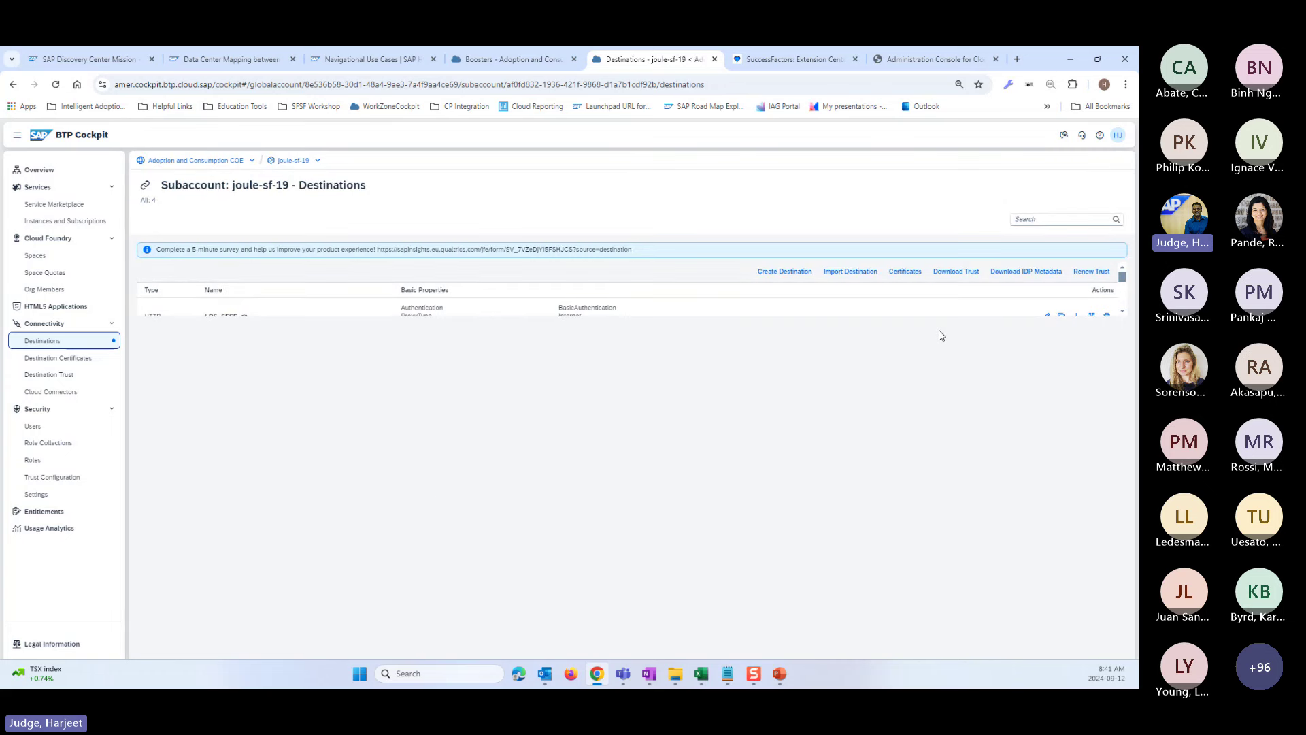
click(1048, 317)
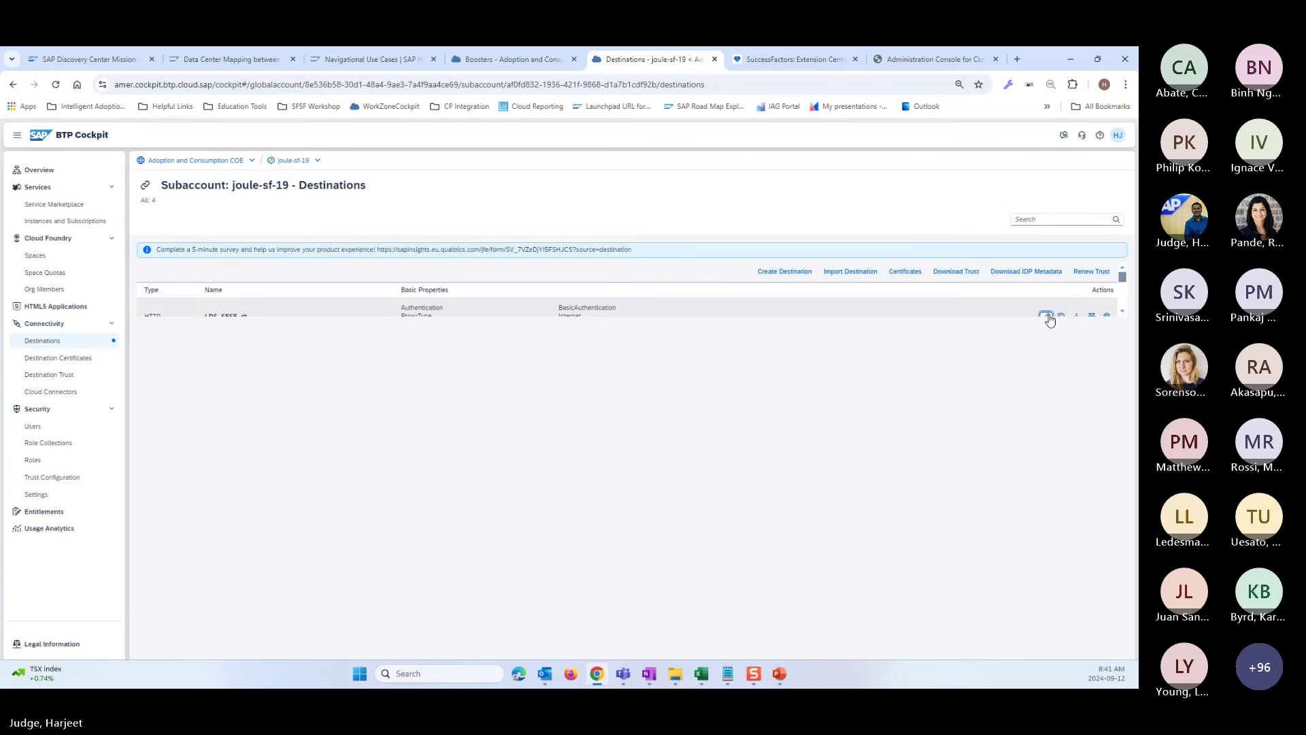
click(192, 512)
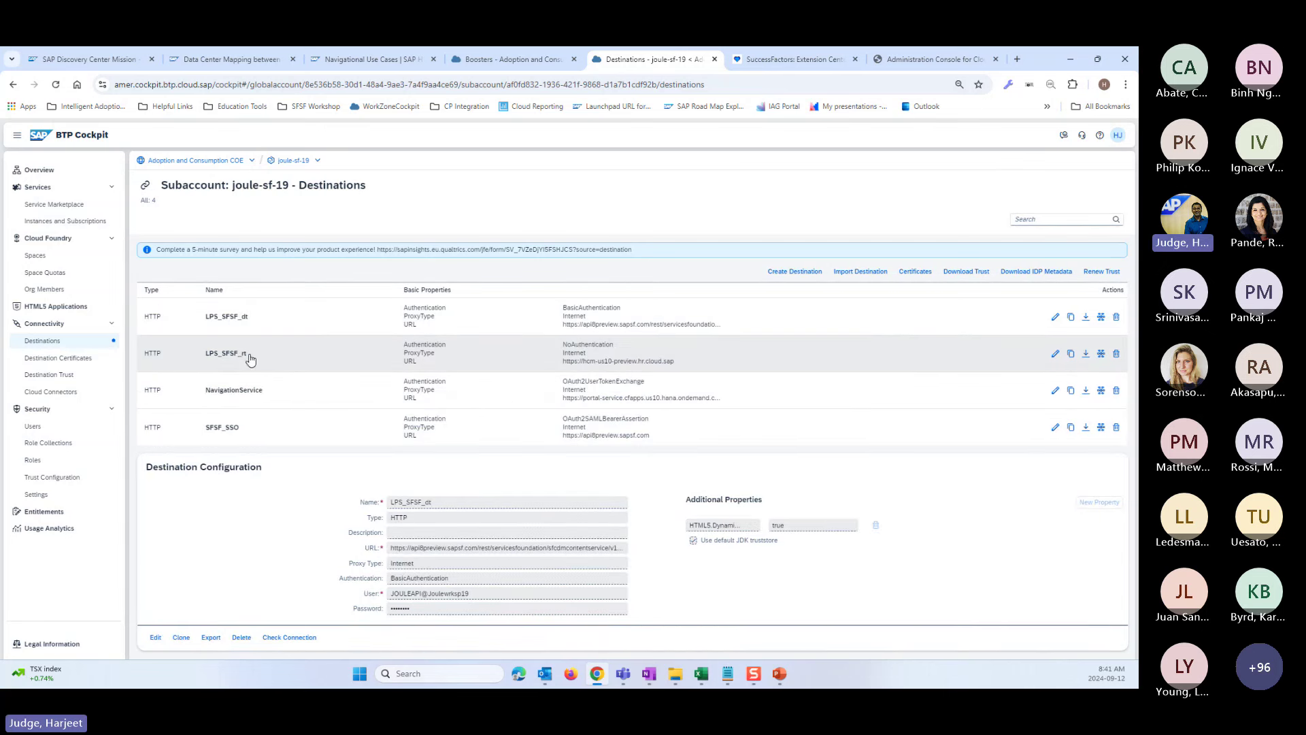
- Highlight the LPS_SFSF_rt, SFSF_SSO, LPS_SFSF_dt and NavigationService destinations
drag(247, 353, 198, 358)
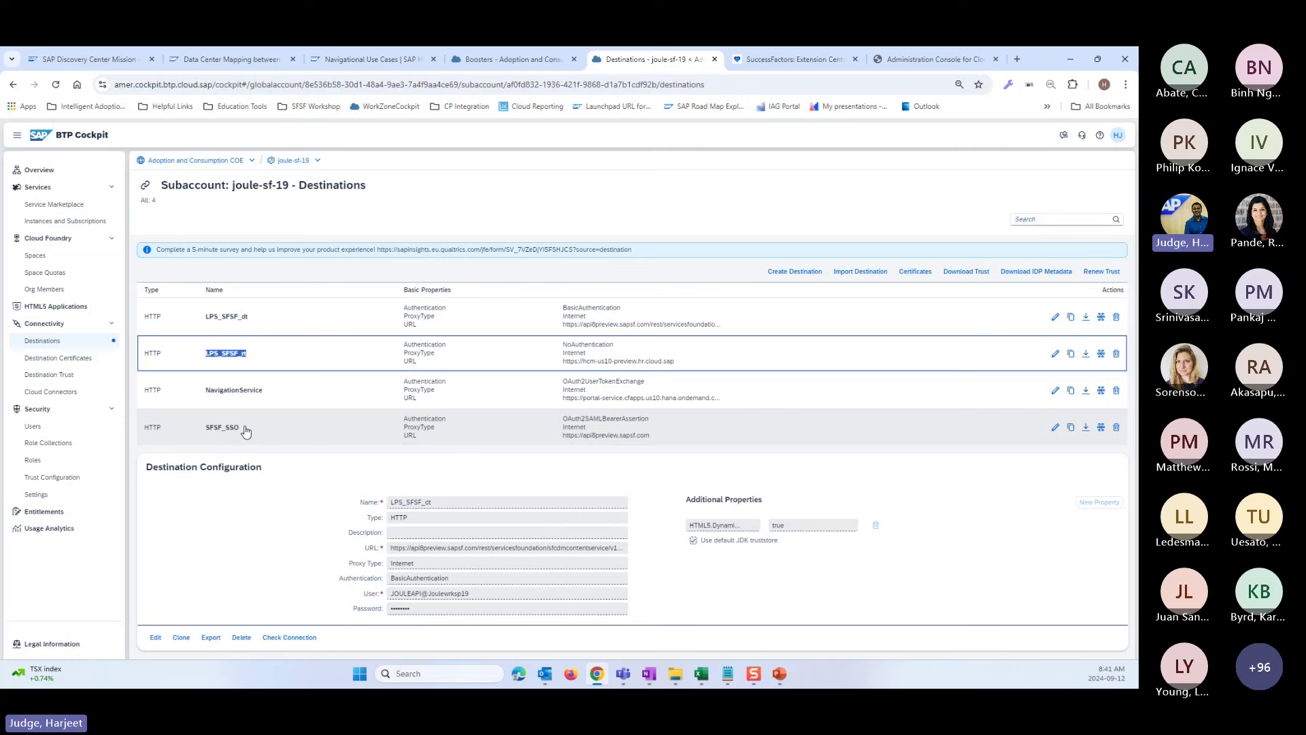
drag(246, 430, 201, 432)
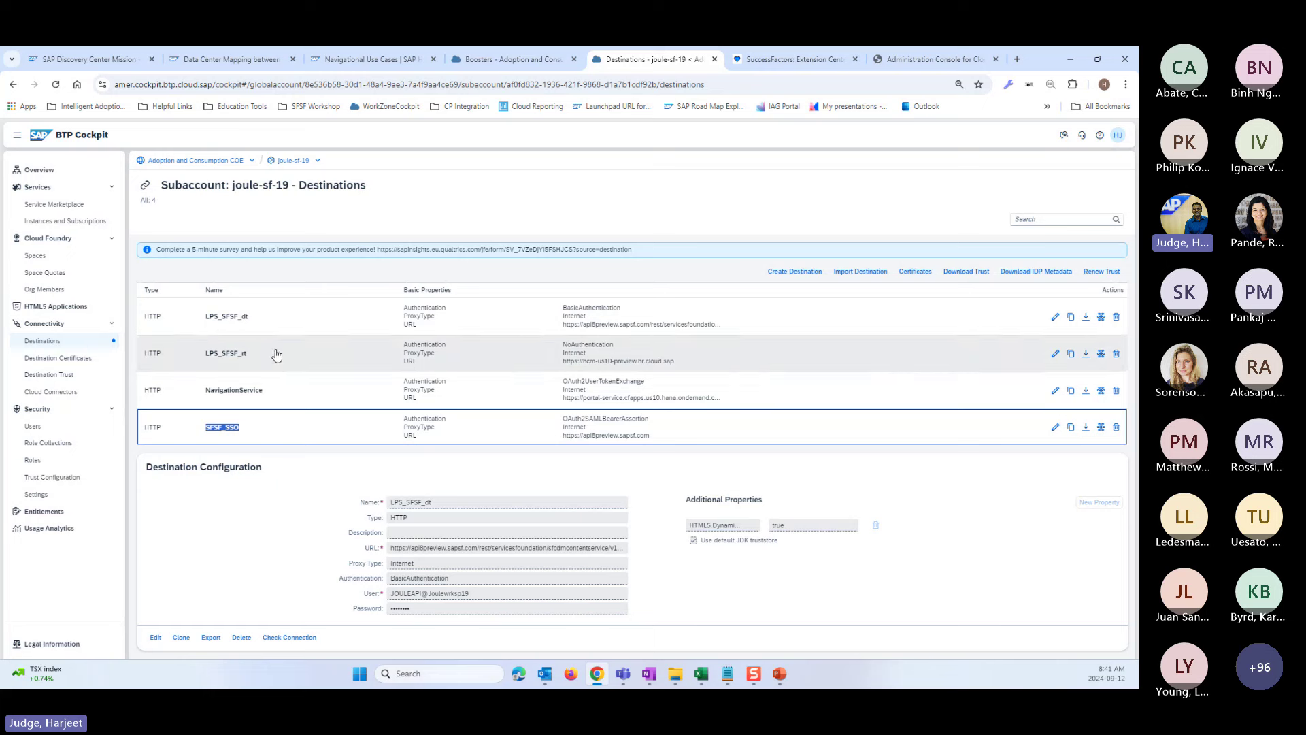
drag(249, 318, 211, 324)
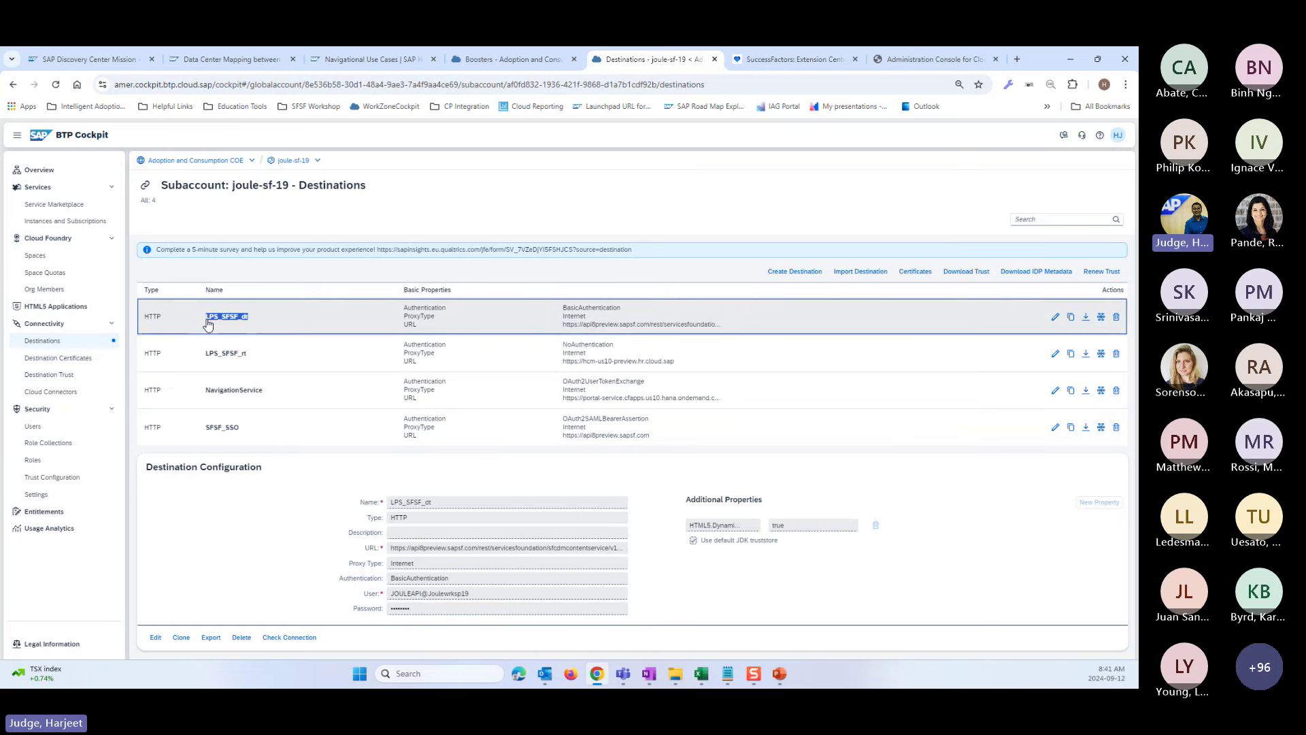
click(257, 389)
drag(271, 392, 205, 392)
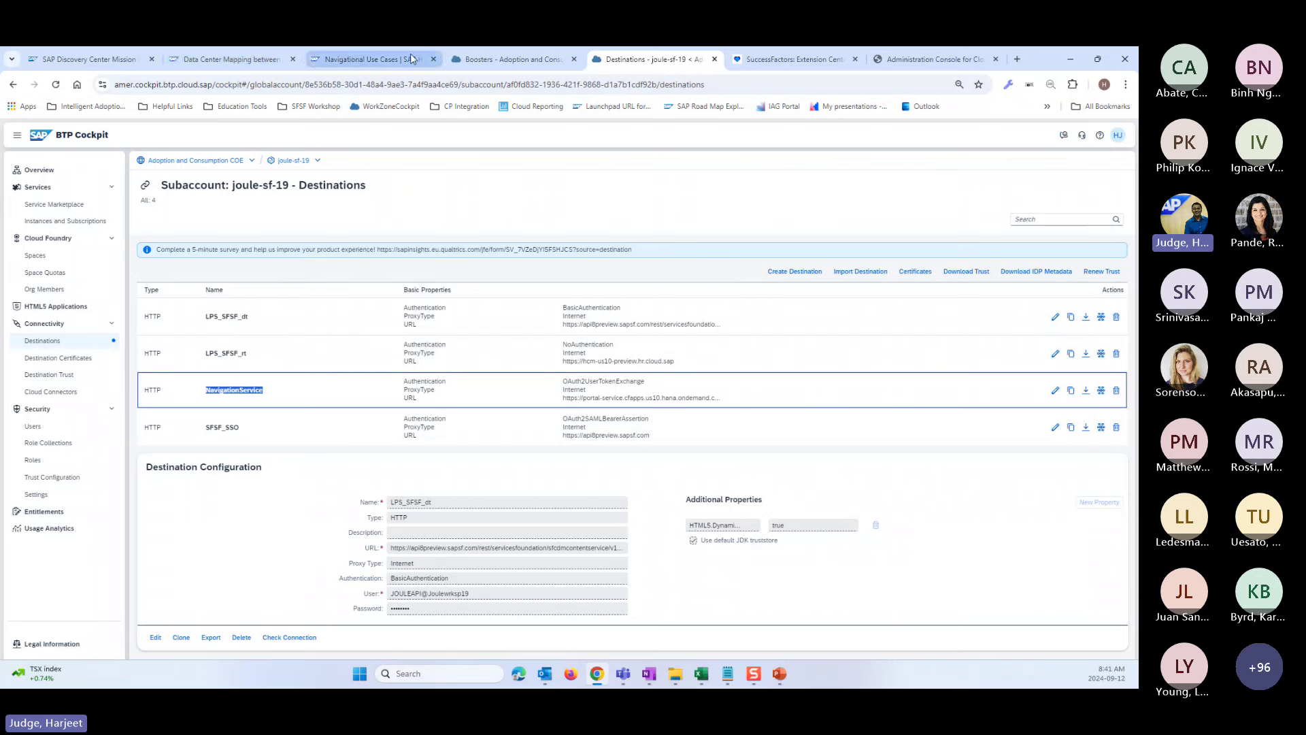
click(235, 59)
- Scroll the Activate Joule mission board's SET UP tasks, then go to the Administration Console
click(100, 60)
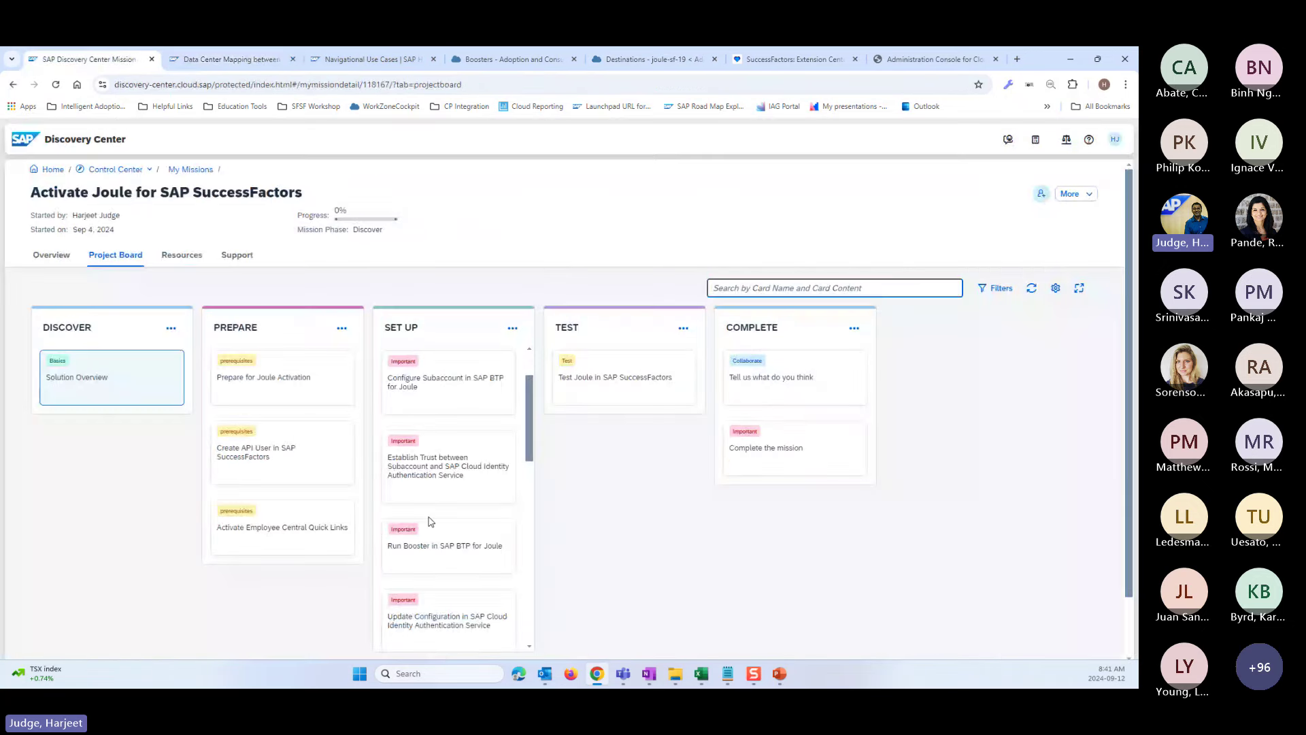
scroll(438, 513, down, 1)
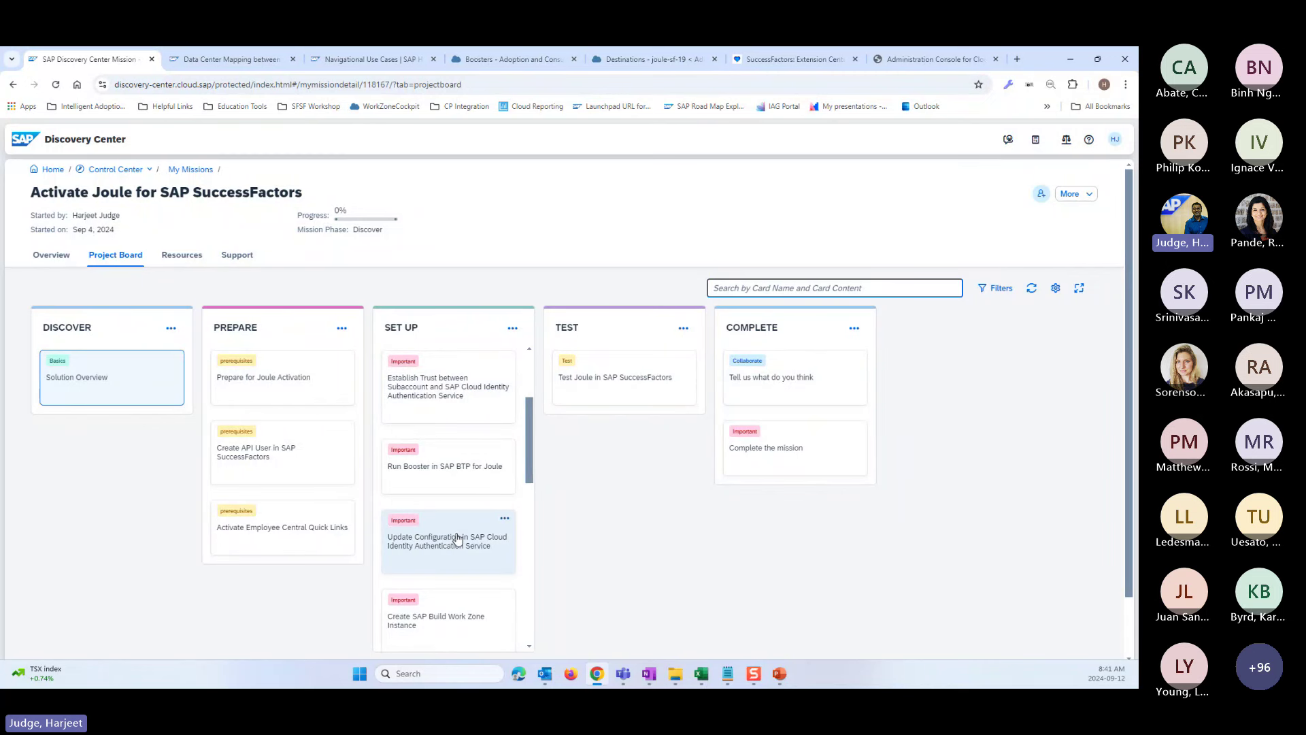
scroll(454, 544, down, 1)
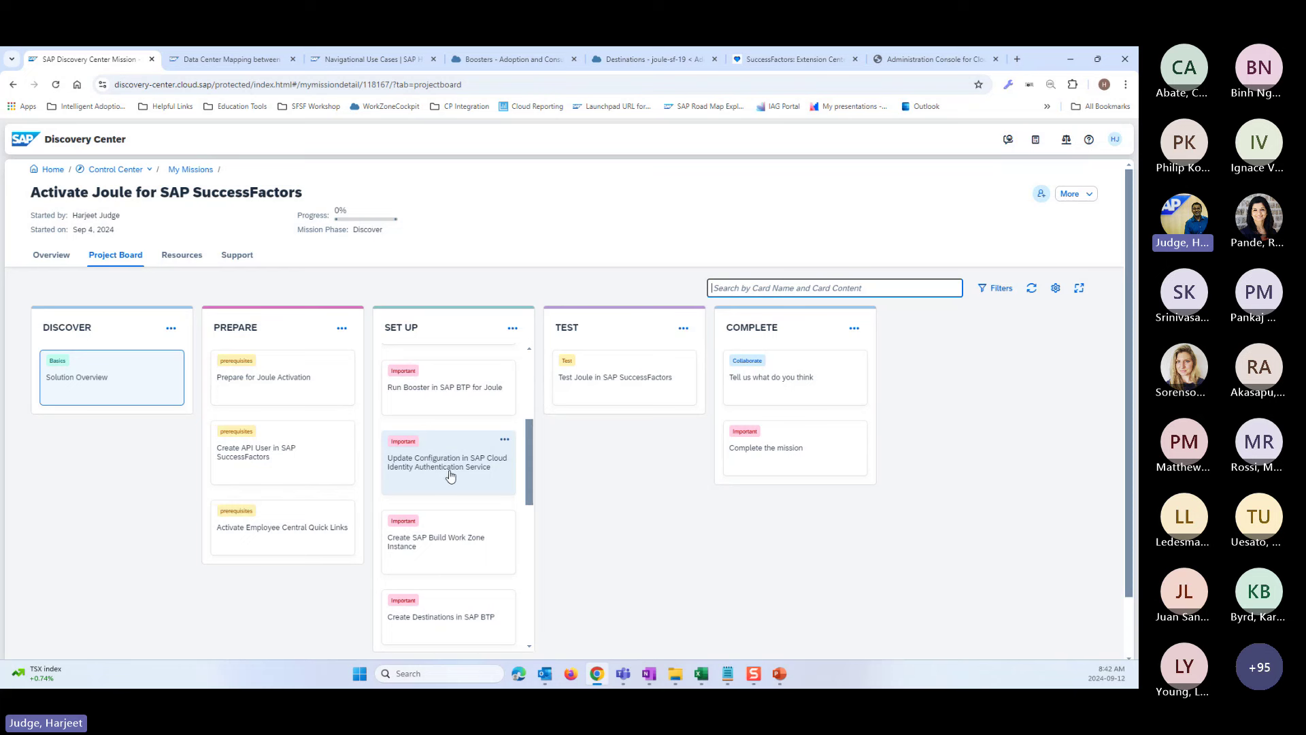
click(928, 62)
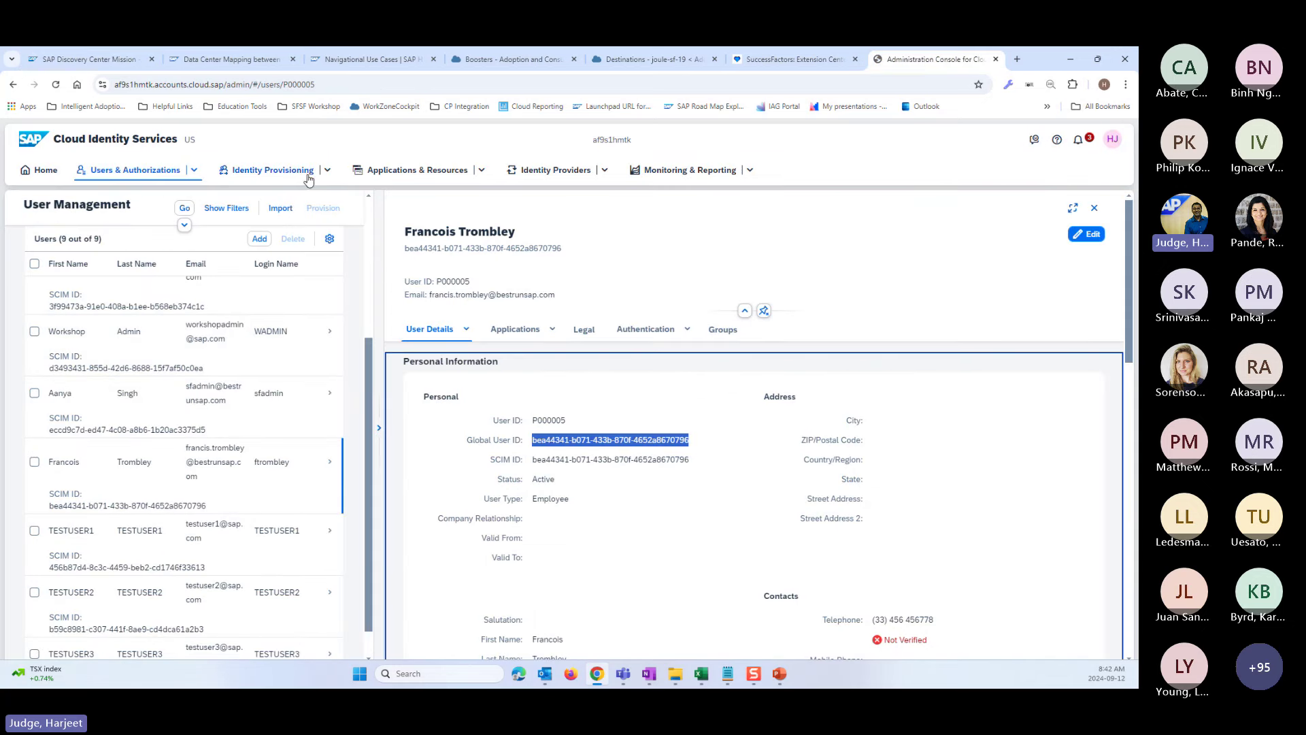
- Open the applications list and review the das-ias (joule-sf-19) application's settings
click(381, 172)
click(388, 193)
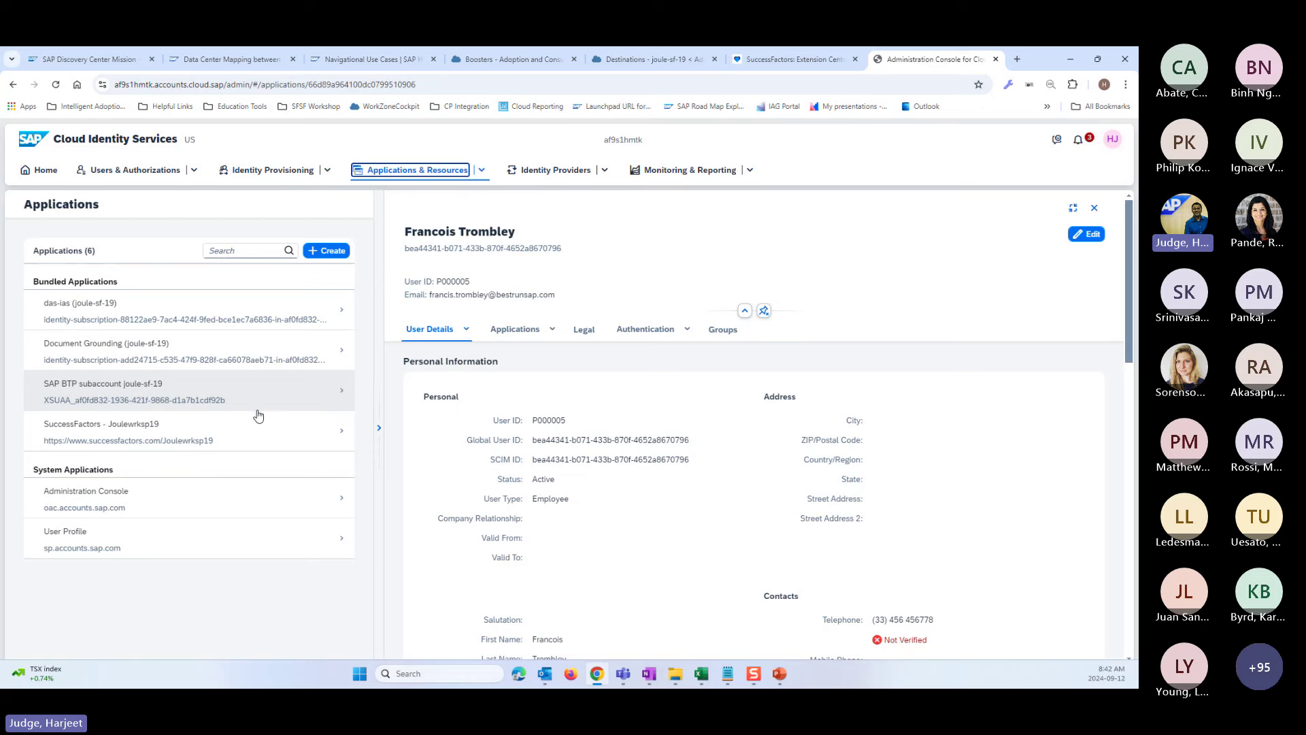
click(63, 309)
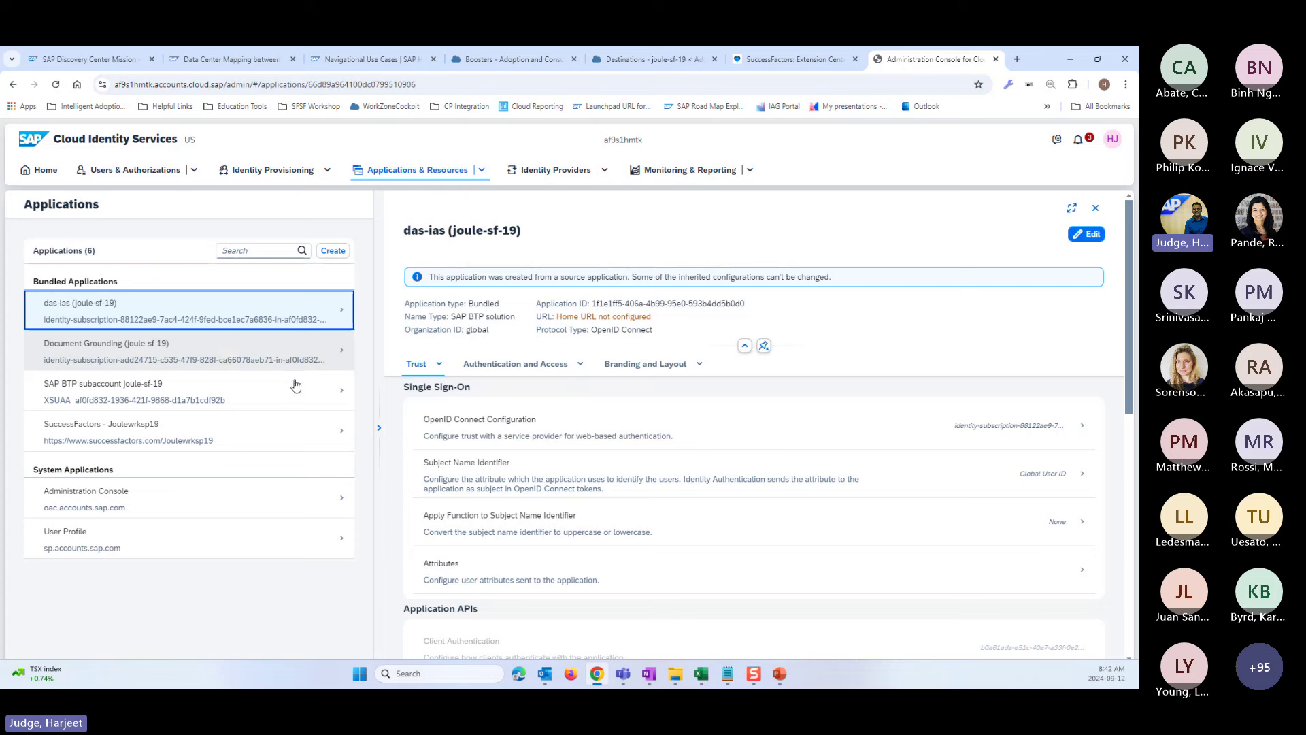
scroll(620, 520, down, 3)
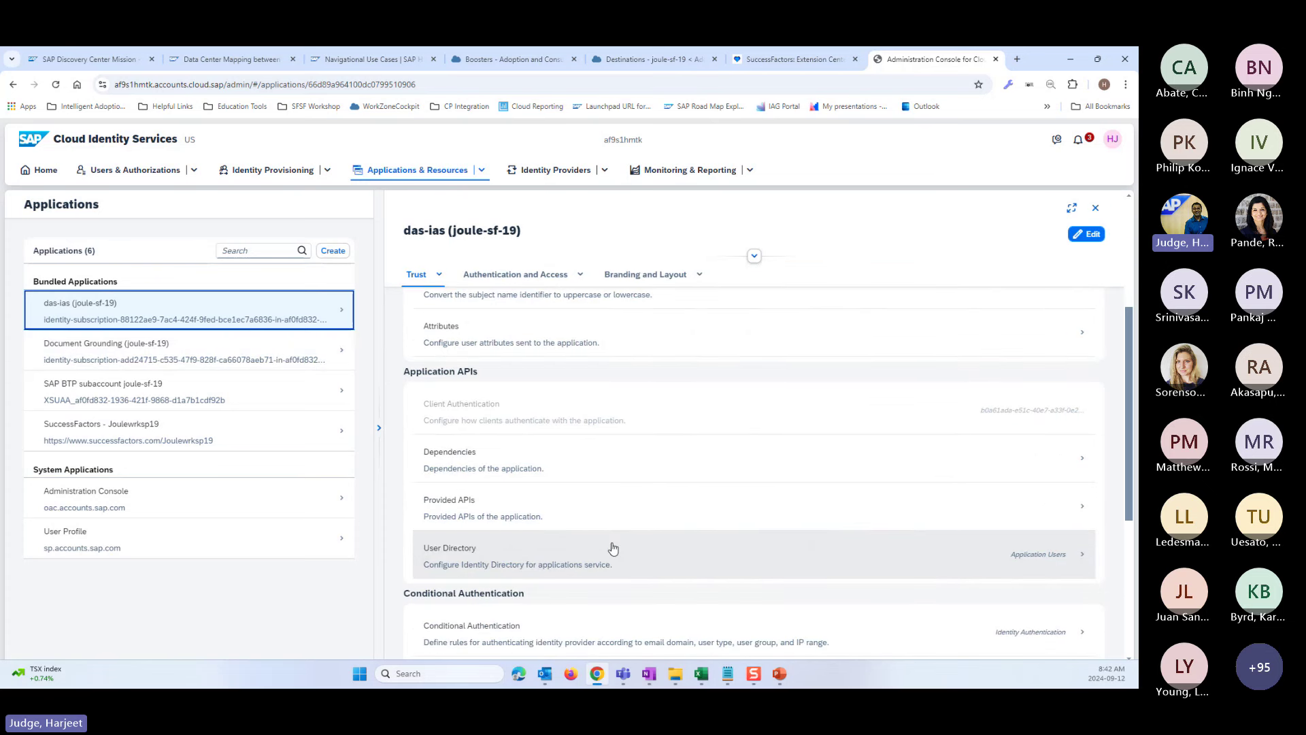
scroll(621, 519, down, 2)
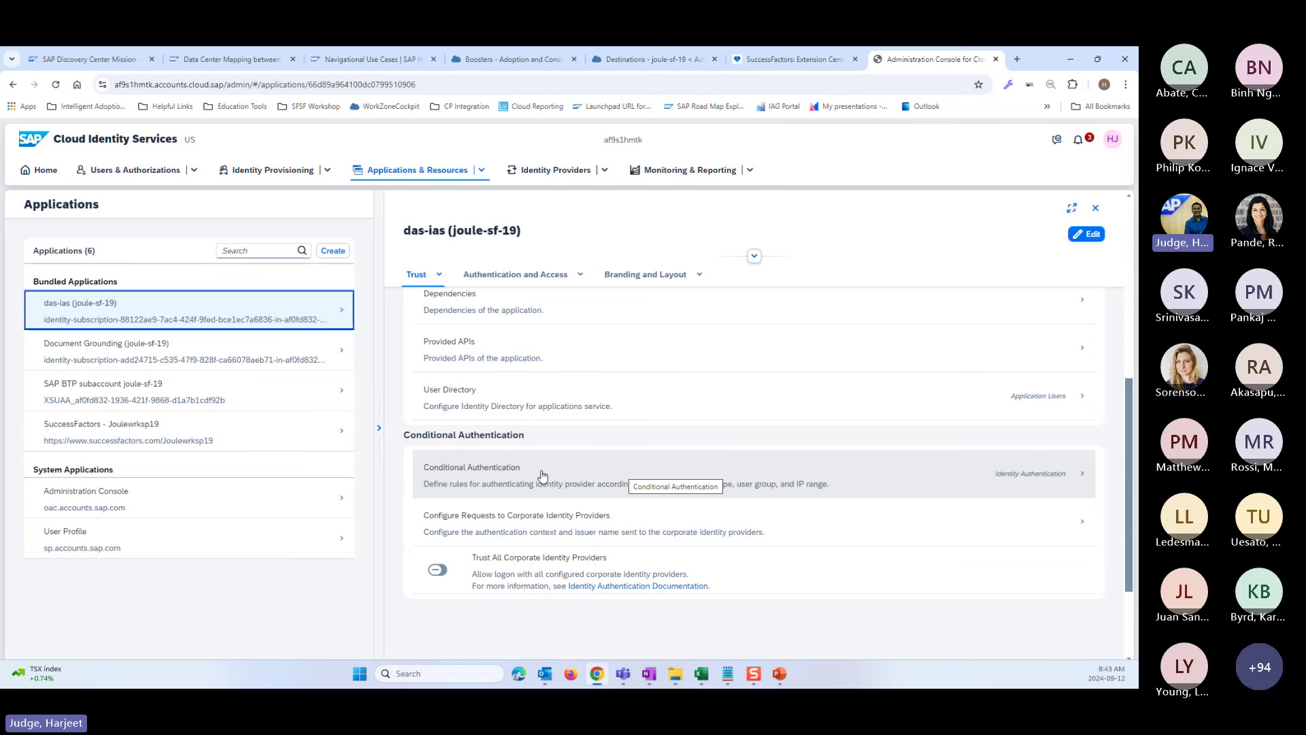
- Open the SuccessFactors - Joulewrksp19 application and scroll to its Conditional Authentication
click(156, 435)
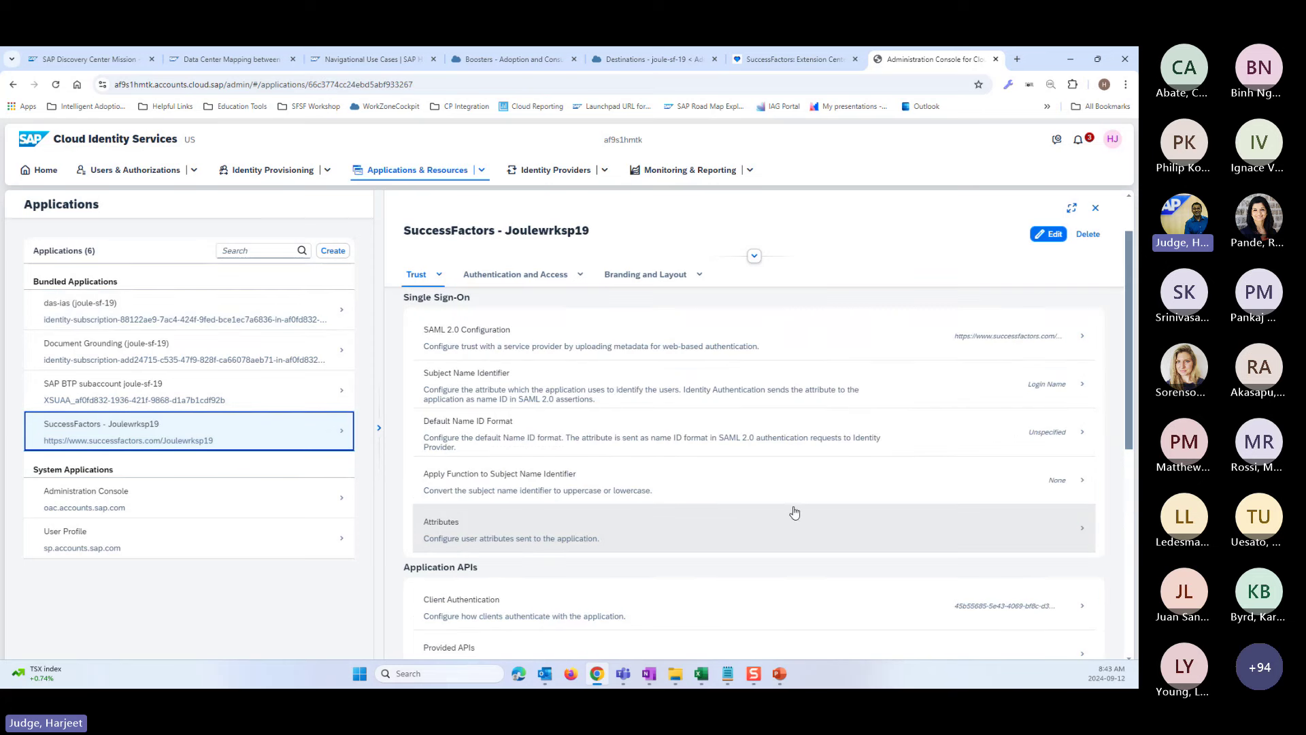
scroll(726, 517, down, 3)
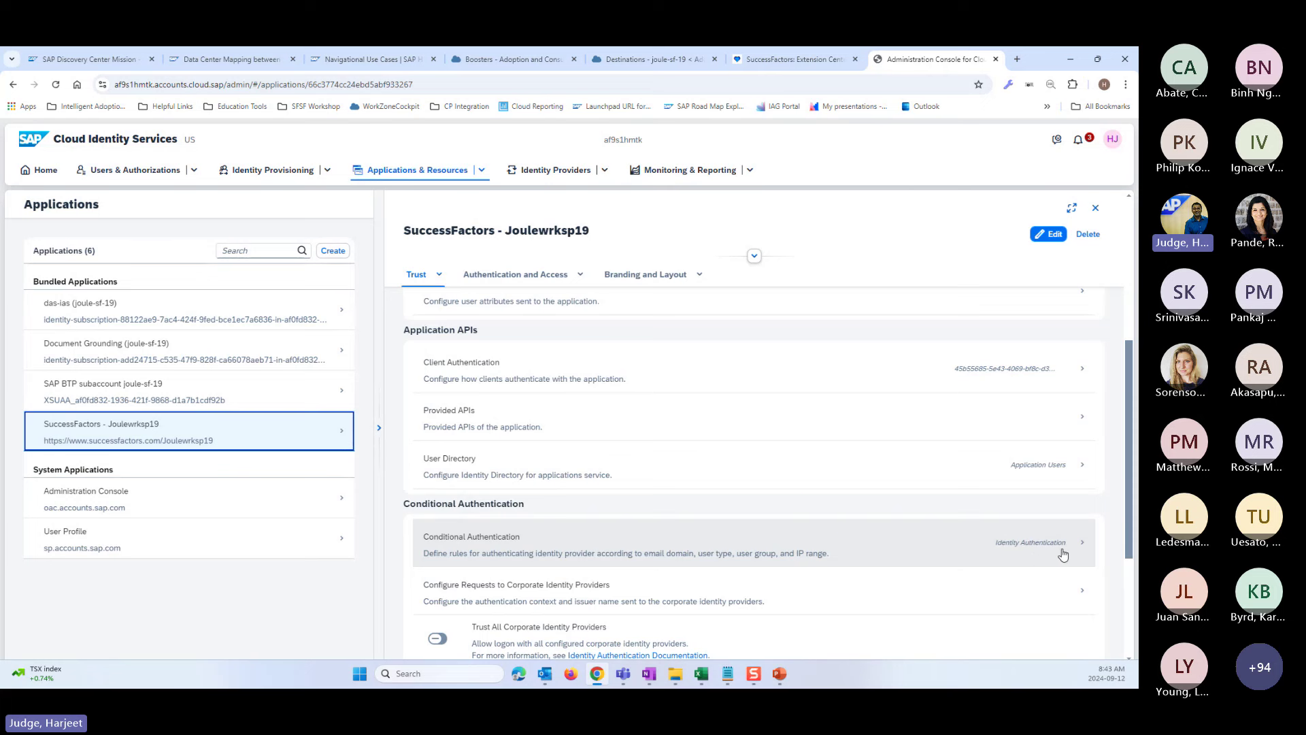
scroll(953, 566, up, 4)
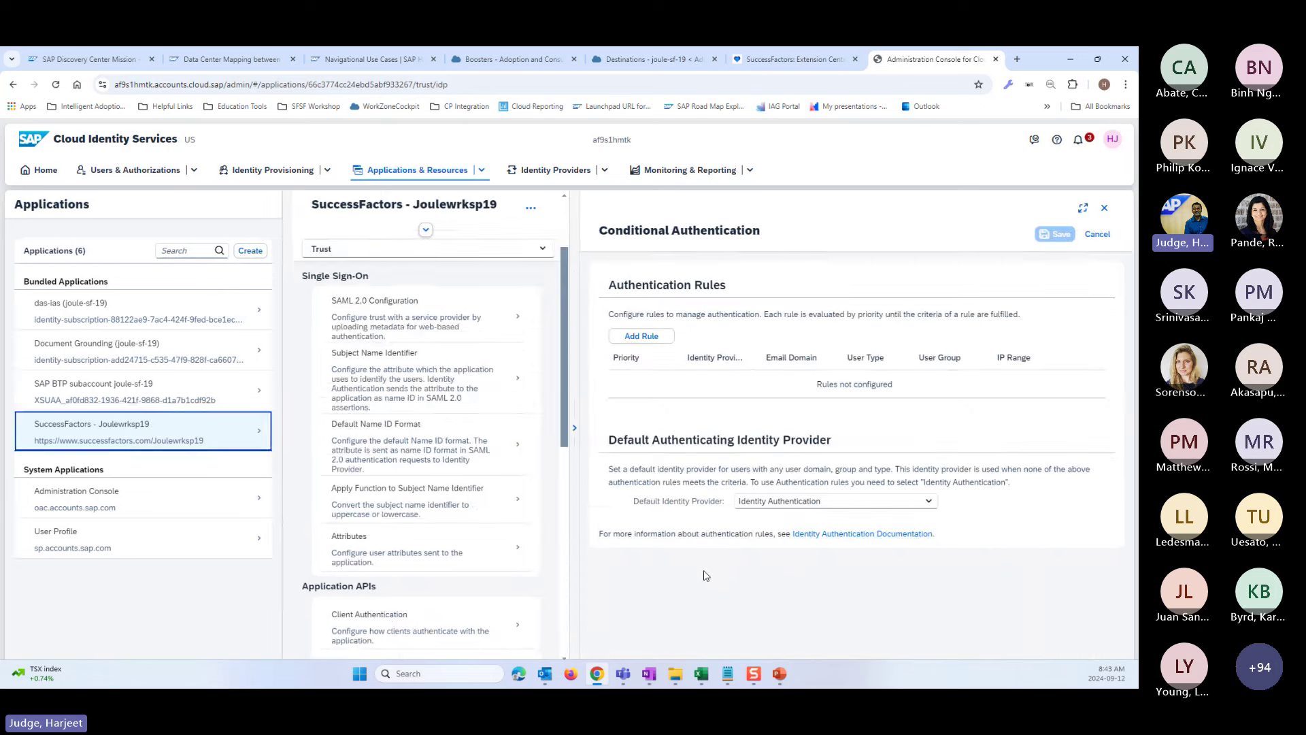
- Check the Default Identity Provider choices and open das-ias (joule-sf-19)'s Conditional Authentication
click(929, 502)
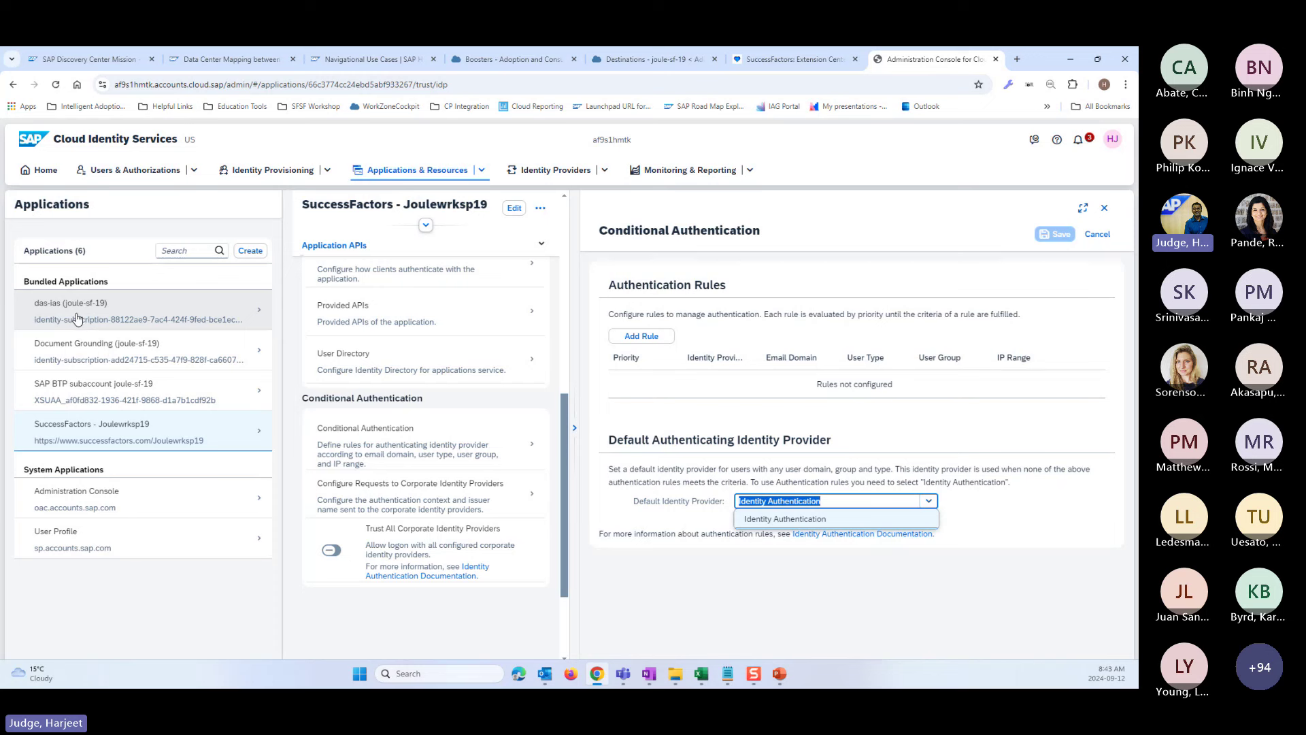
click(78, 318)
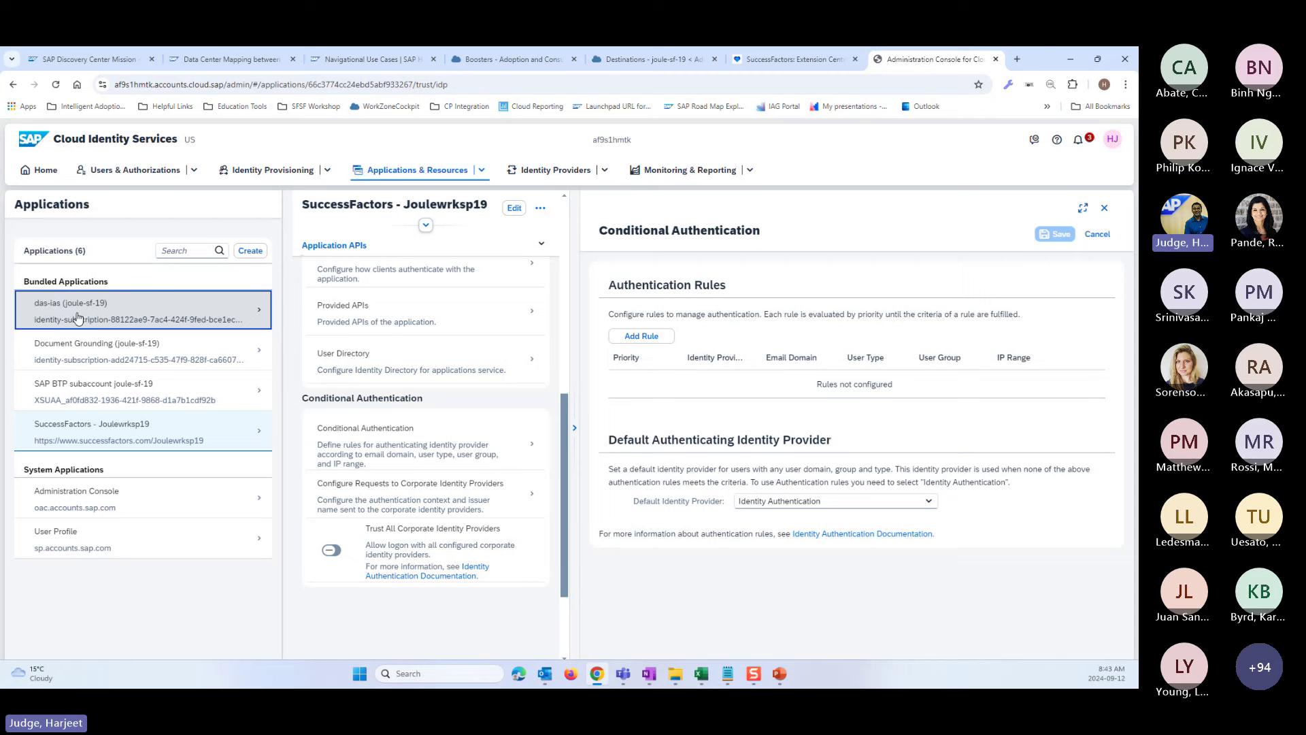
drag(77, 318, 849, 603)
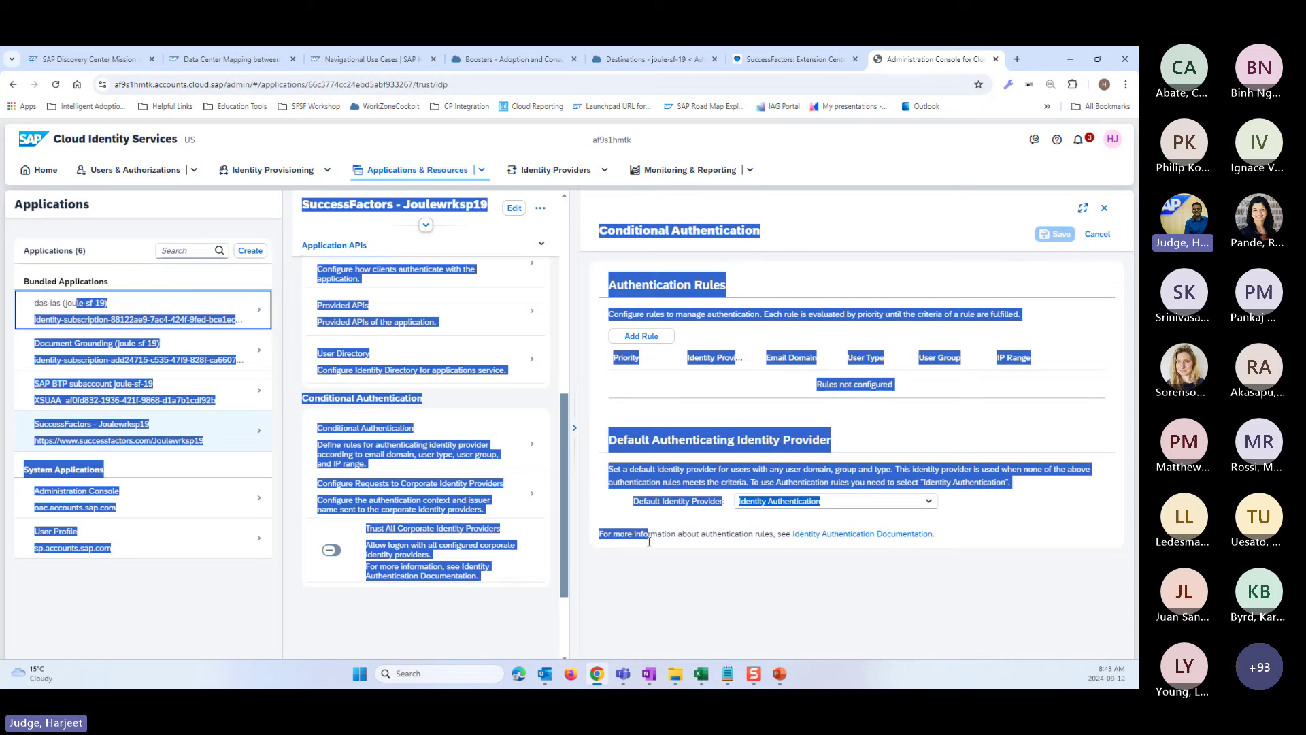
click(773, 543)
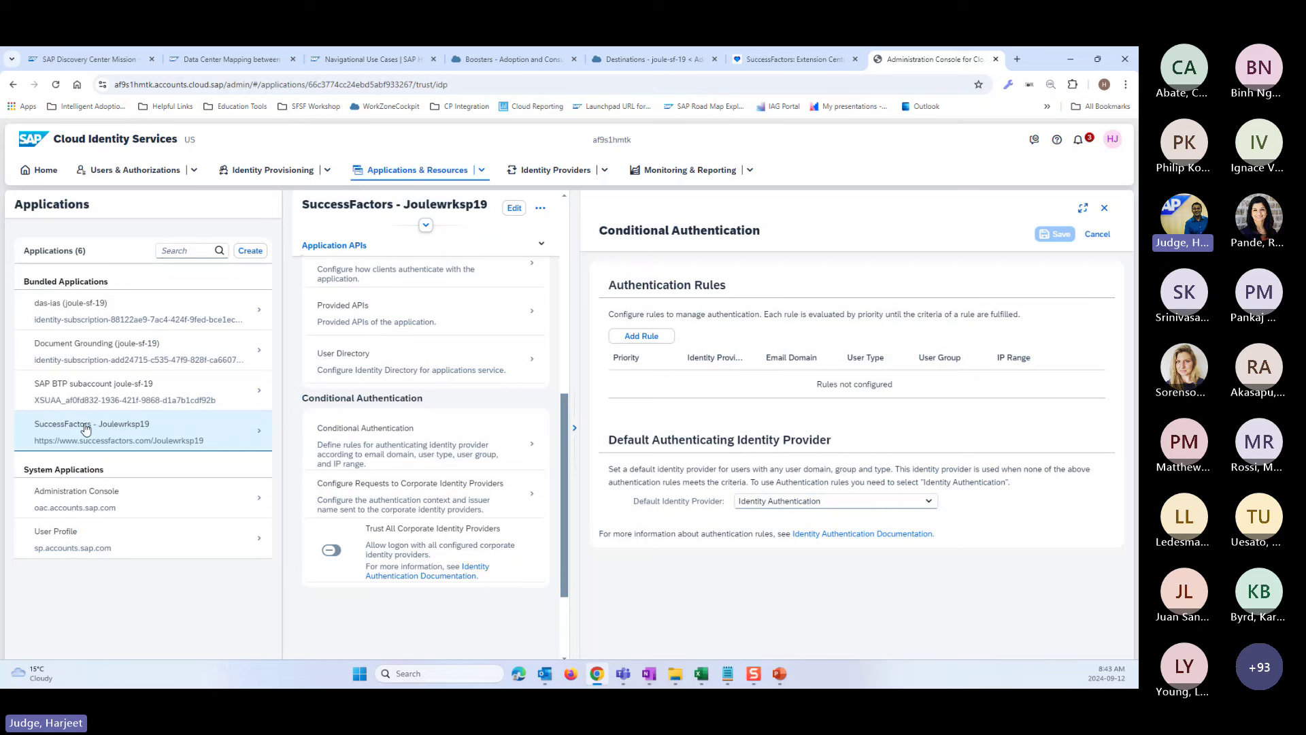
click(928, 501)
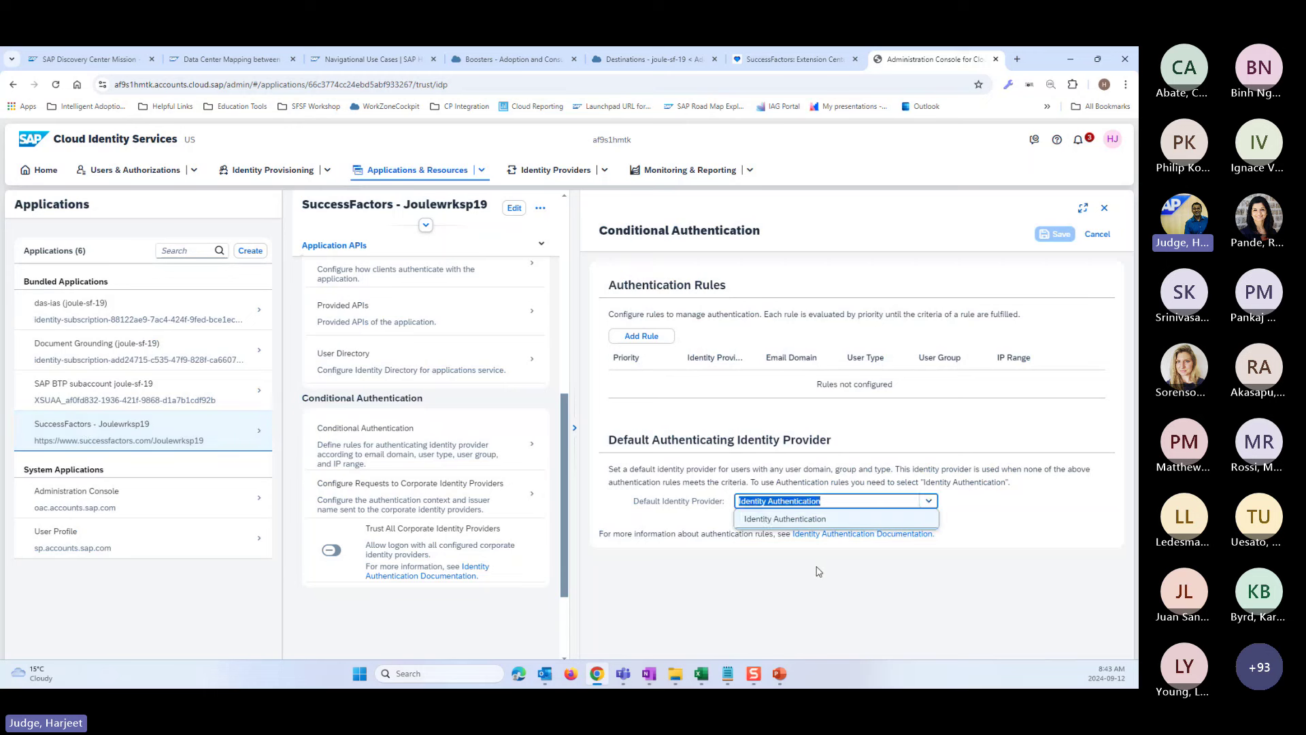
click(54, 307)
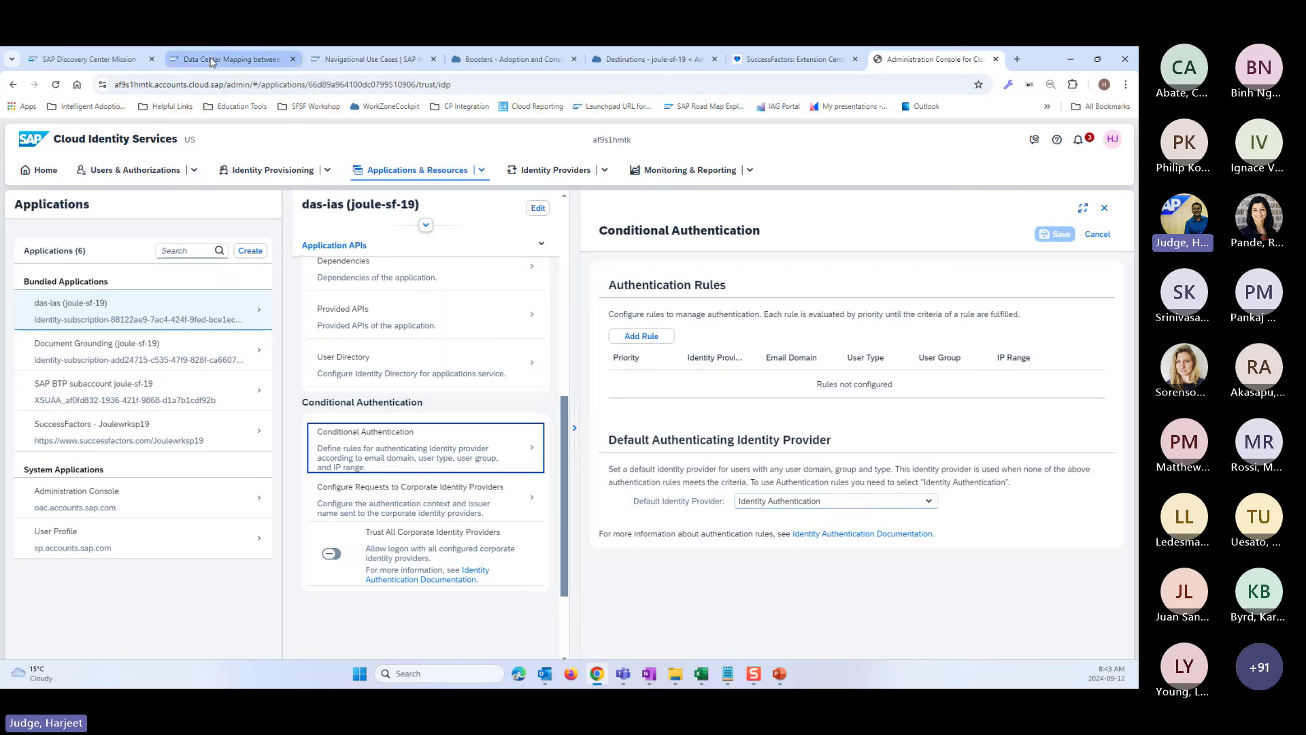
- Return to the Discovery Center mission board and scroll its setup tasks
mouse_move(213, 60)
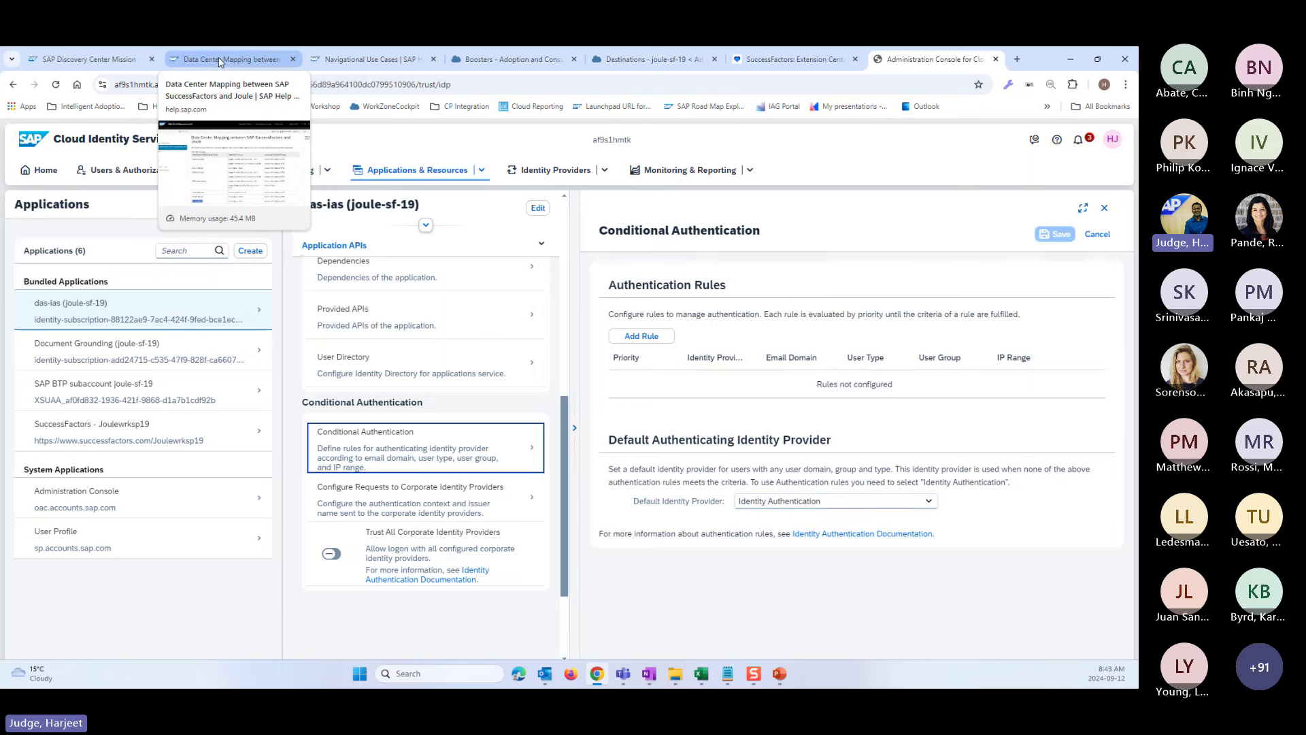
click(103, 60)
scroll(469, 463, down, 3)
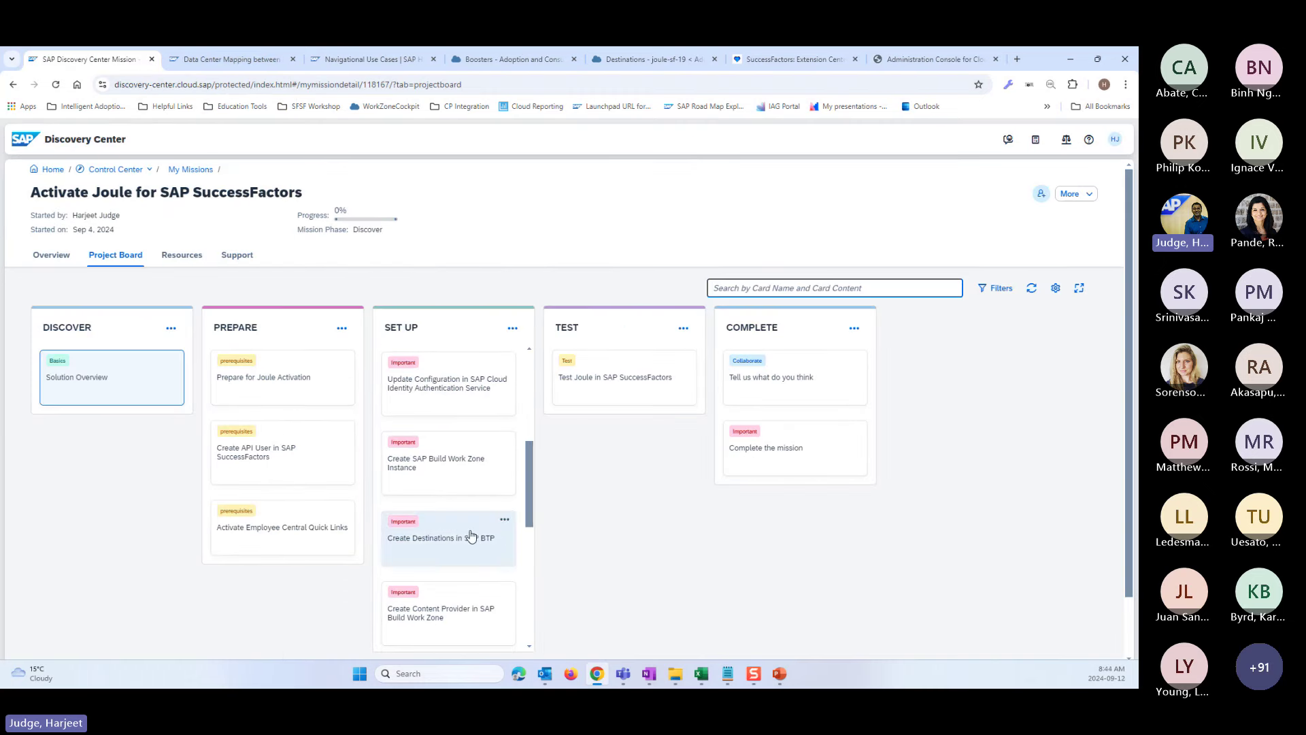
- Read the Update Configuration in SAP Cloud Identity Authentication Service card, then close it
drag(495, 401, 390, 386)
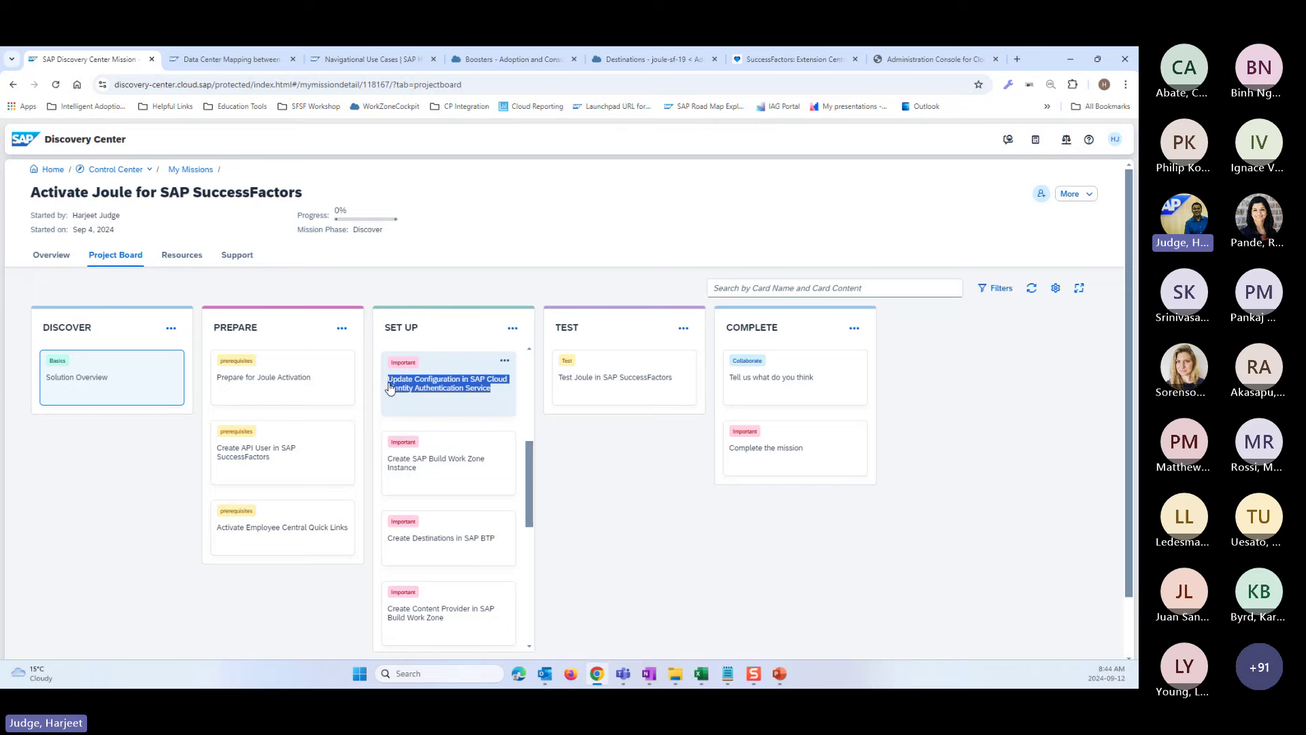
click(390, 386)
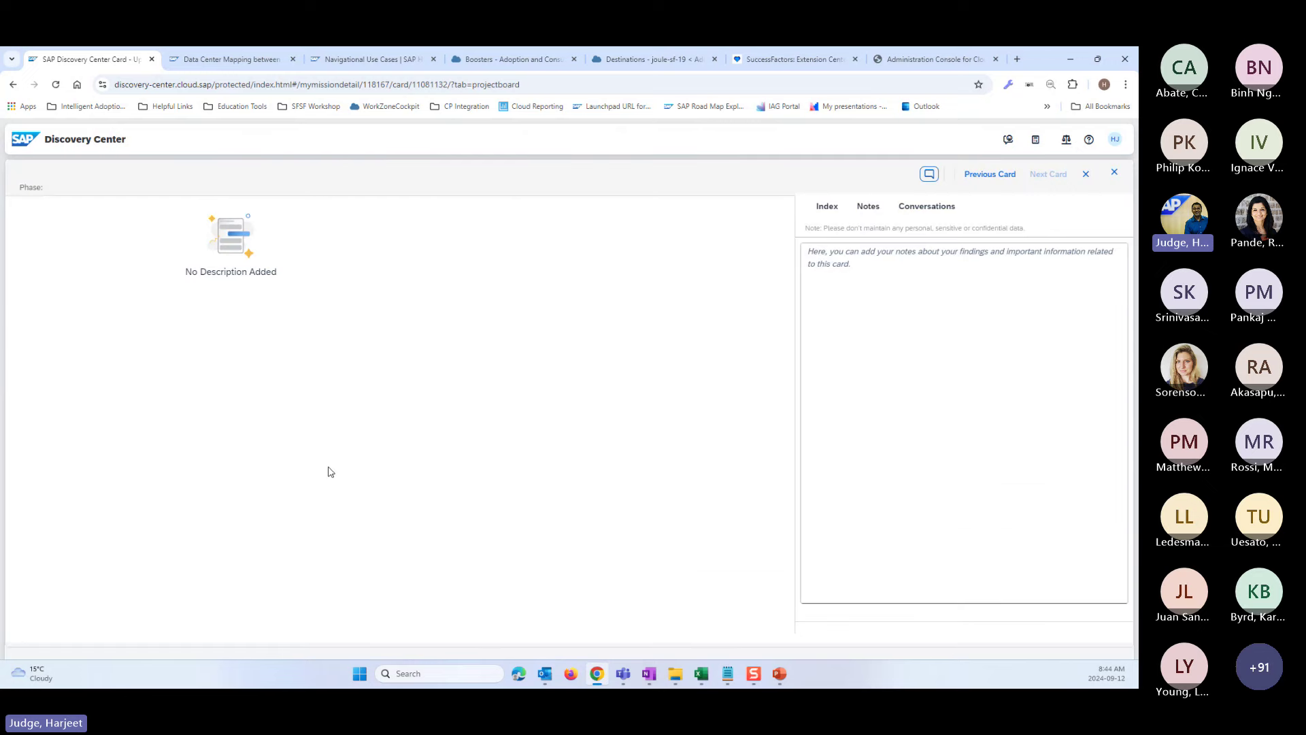
scroll(344, 435, down, 3)
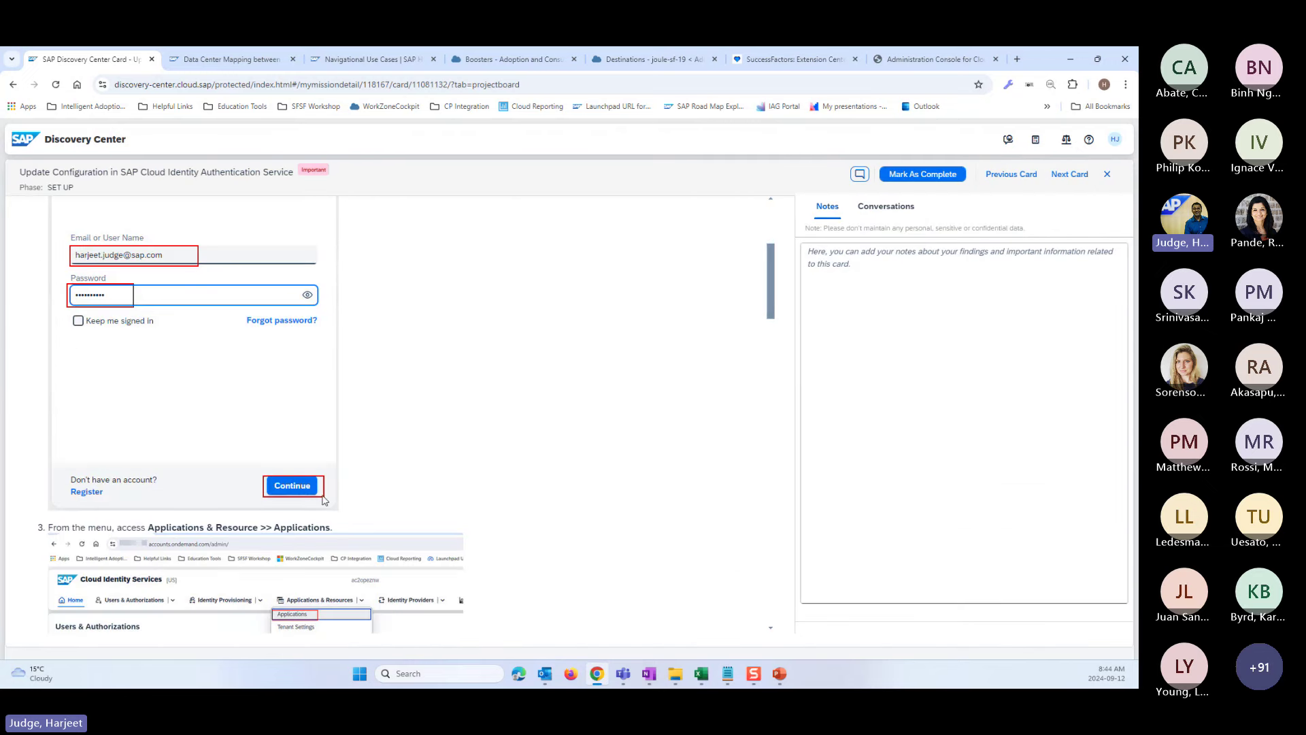
click(1106, 174)
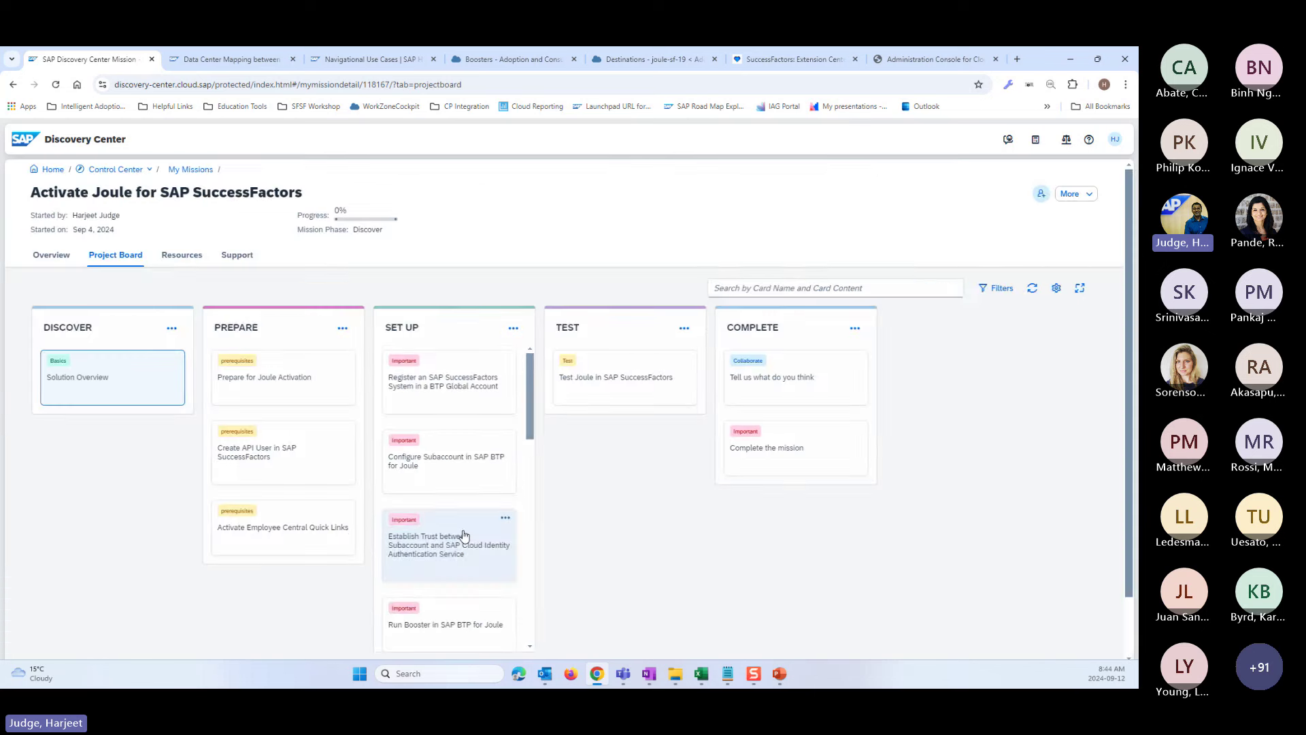
- Scroll the SET UP column down to Configure Identity Provisioning Service for User Replication to Work Zone
scroll(411, 583, down, 1)
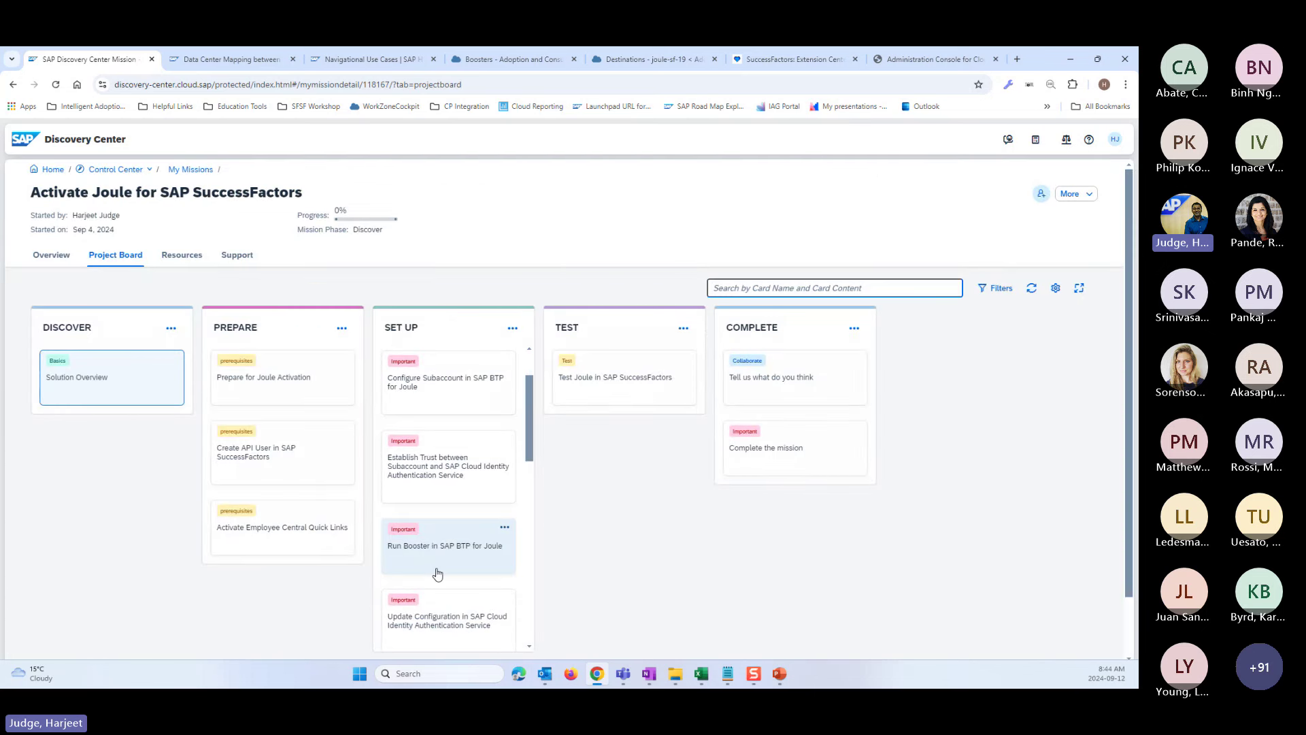
scroll(438, 575, down, 2)
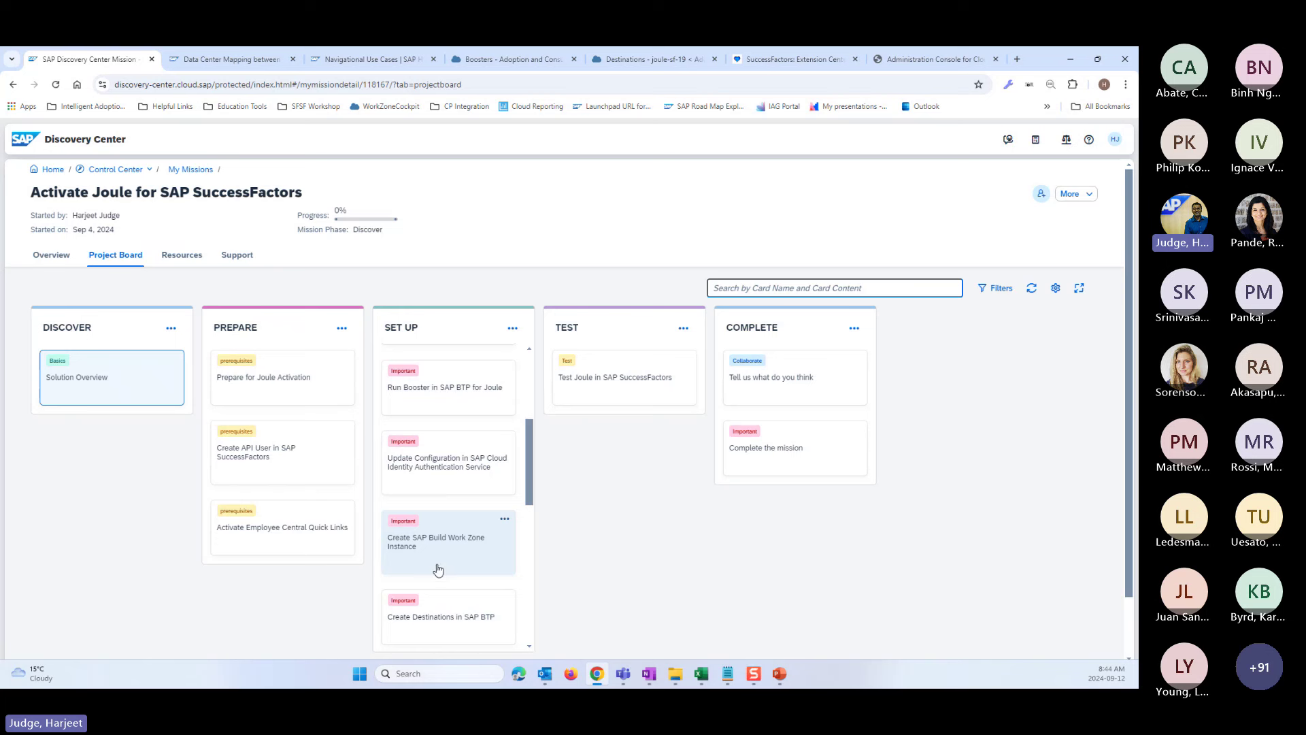
scroll(437, 570, down, 1)
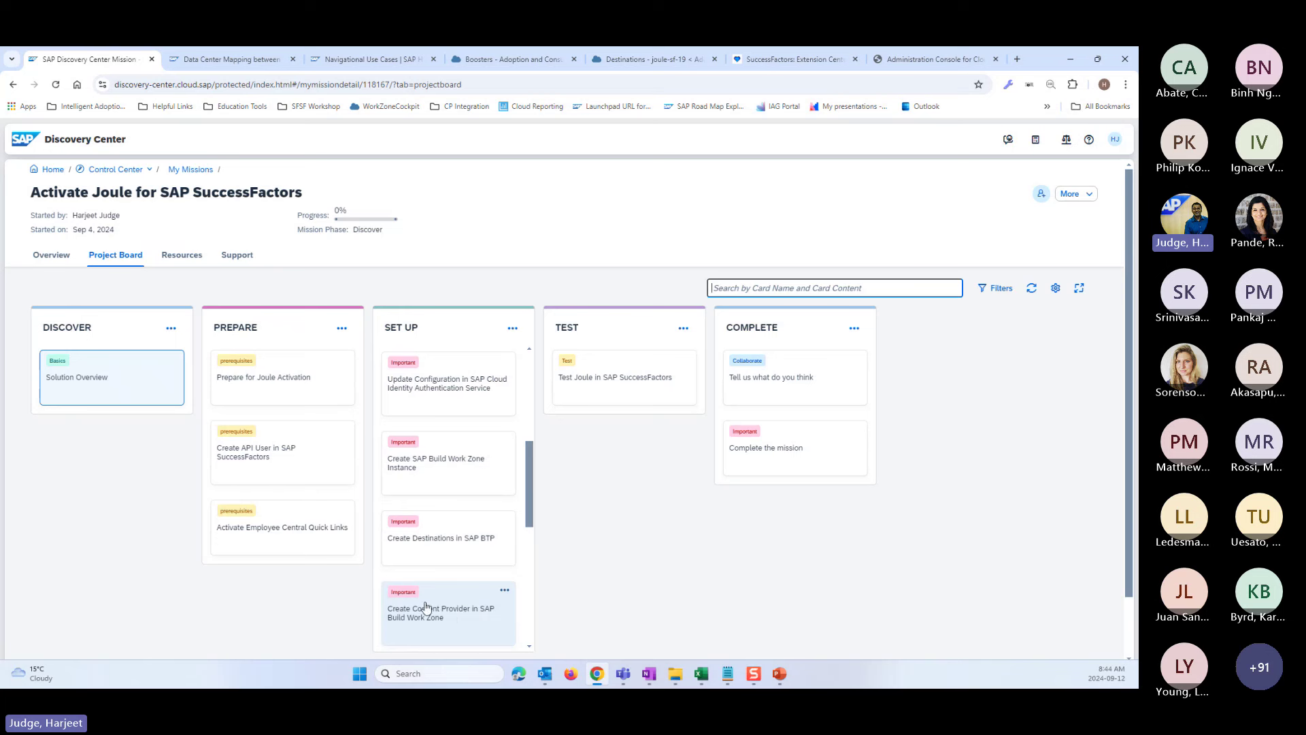
scroll(455, 602, down, 1)
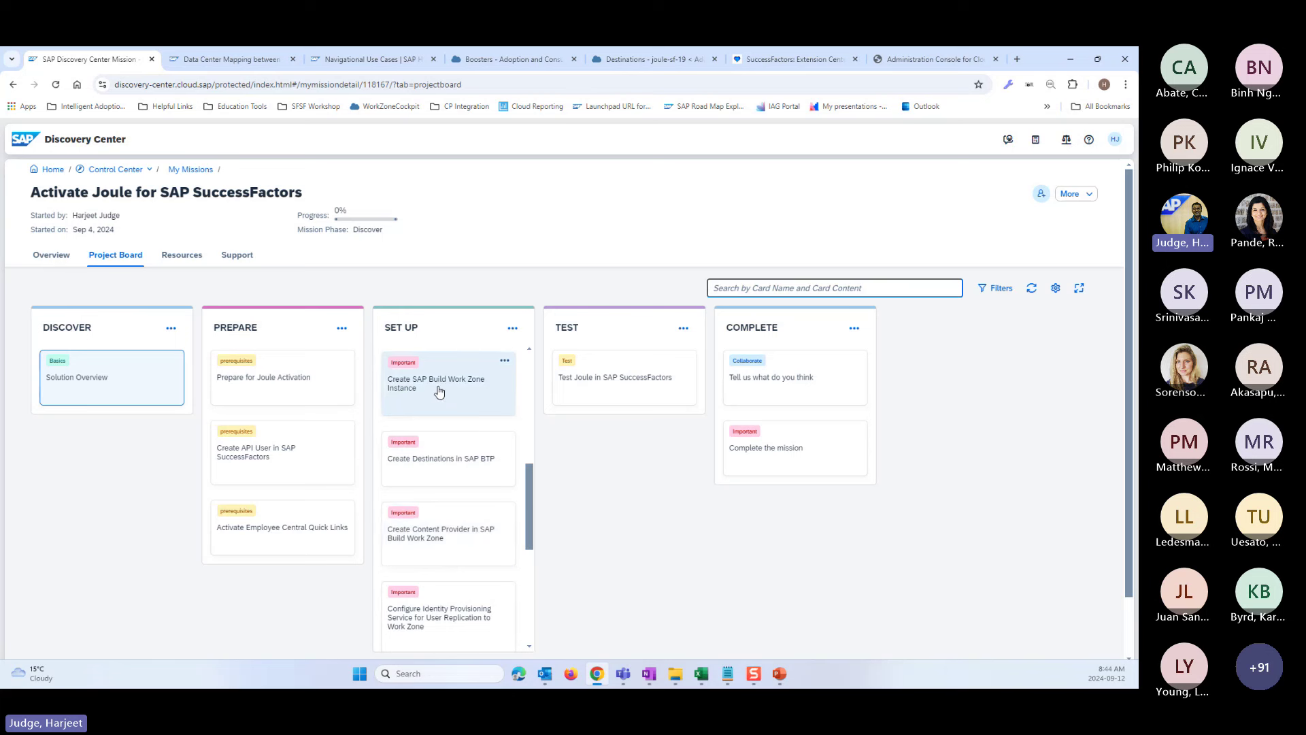
- Inspect LPS_SFSF_rt's configuration, highlighting its sap-start property, then return to Instances and Subscriptions
click(674, 63)
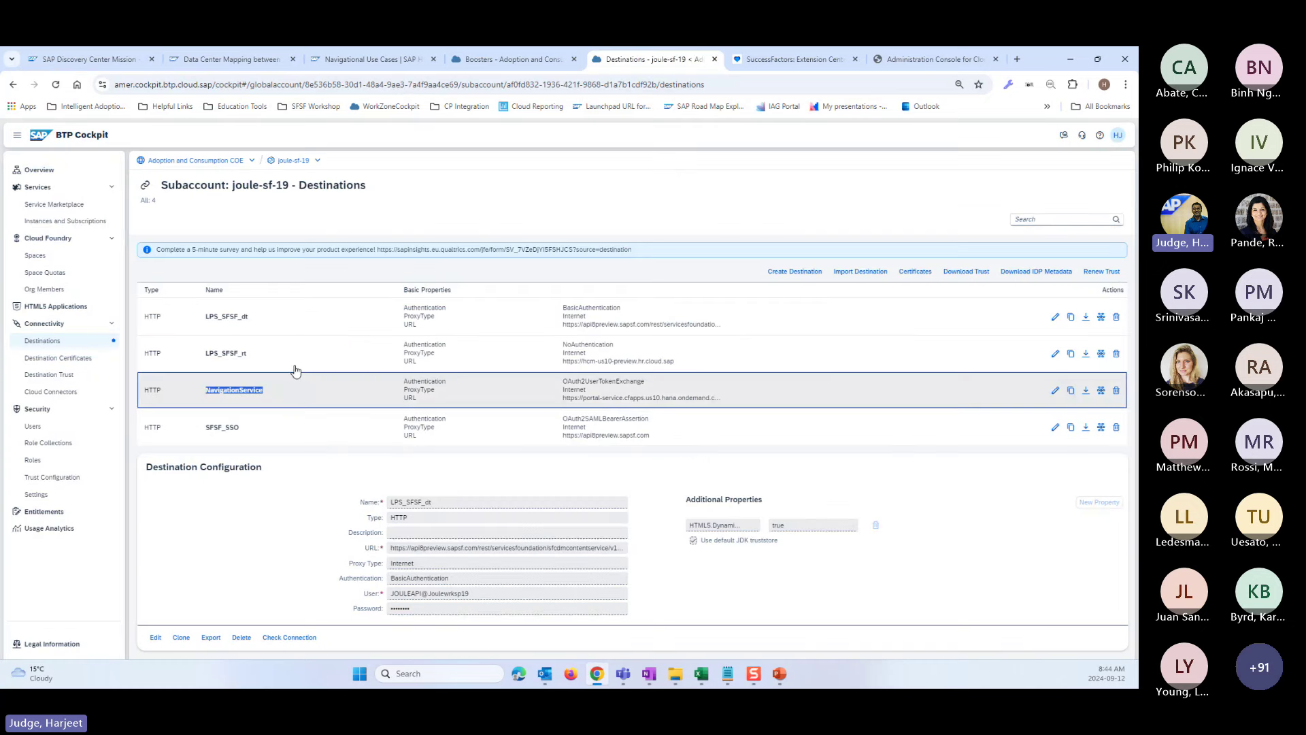
drag(251, 328, 195, 317)
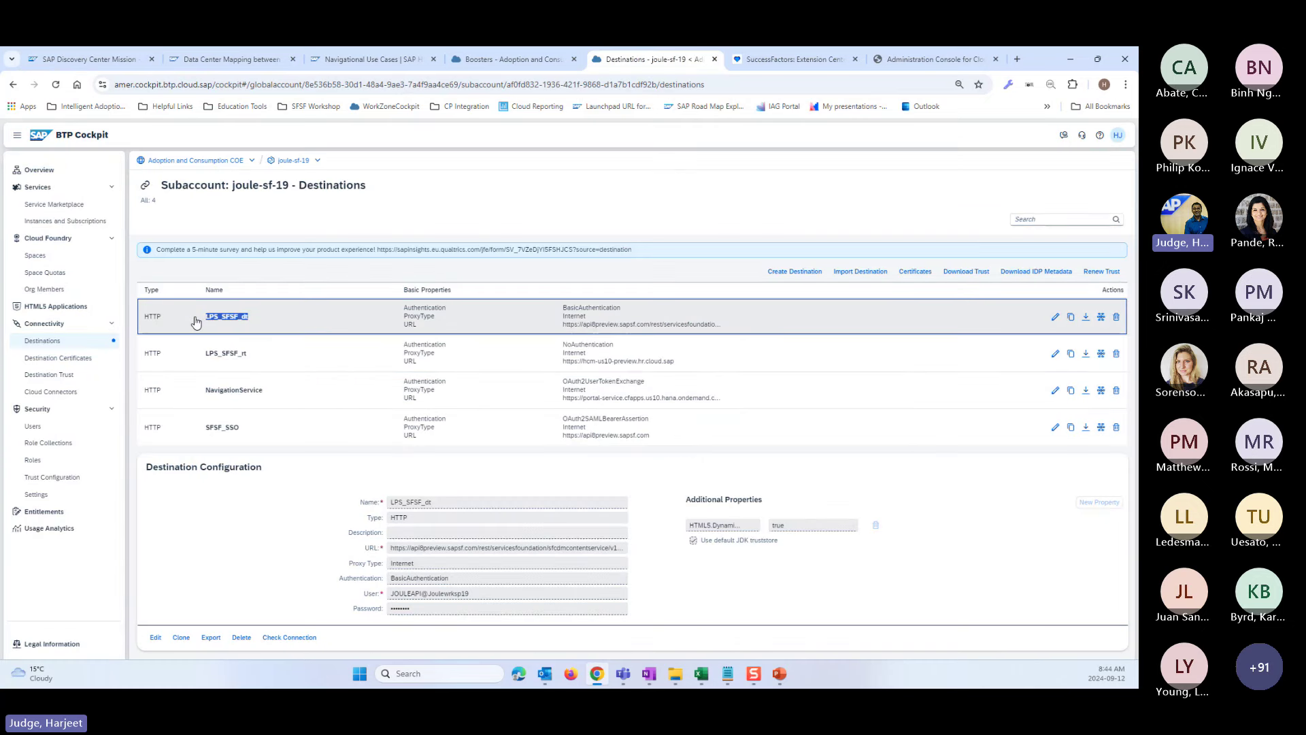
drag(255, 354, 205, 353)
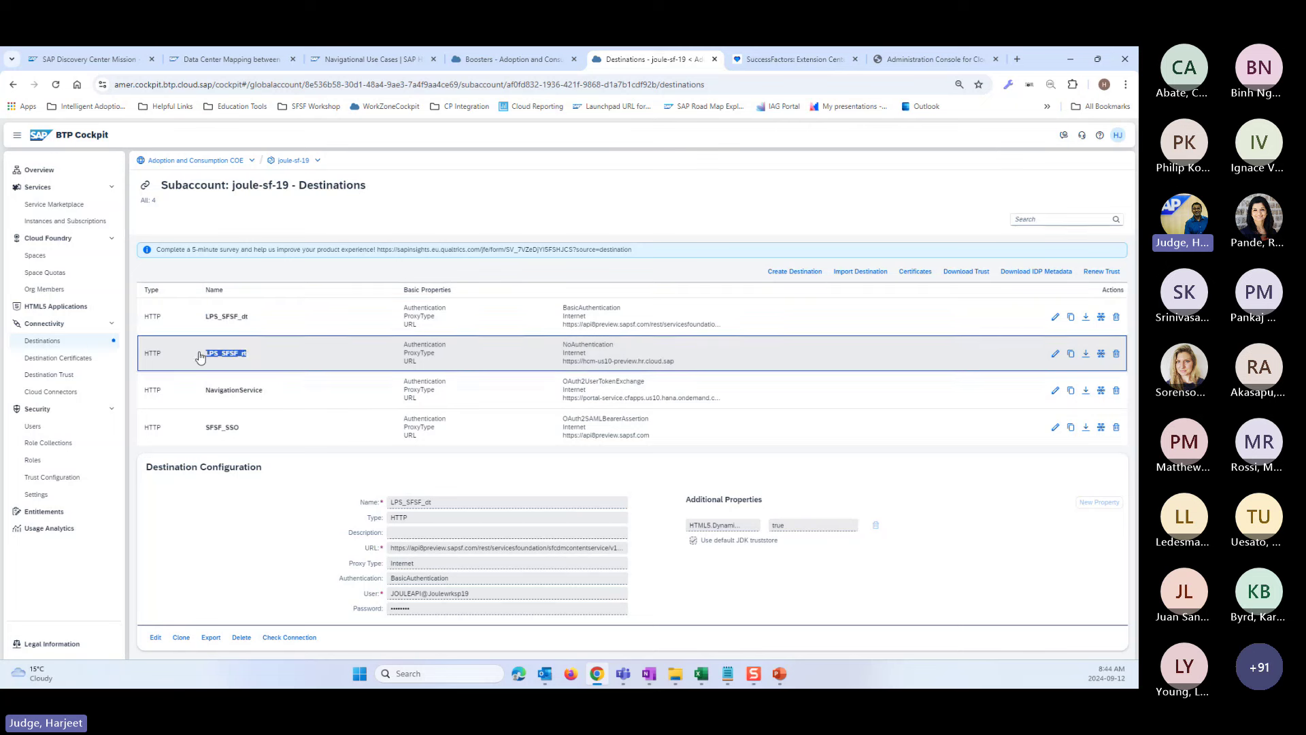
click(242, 360)
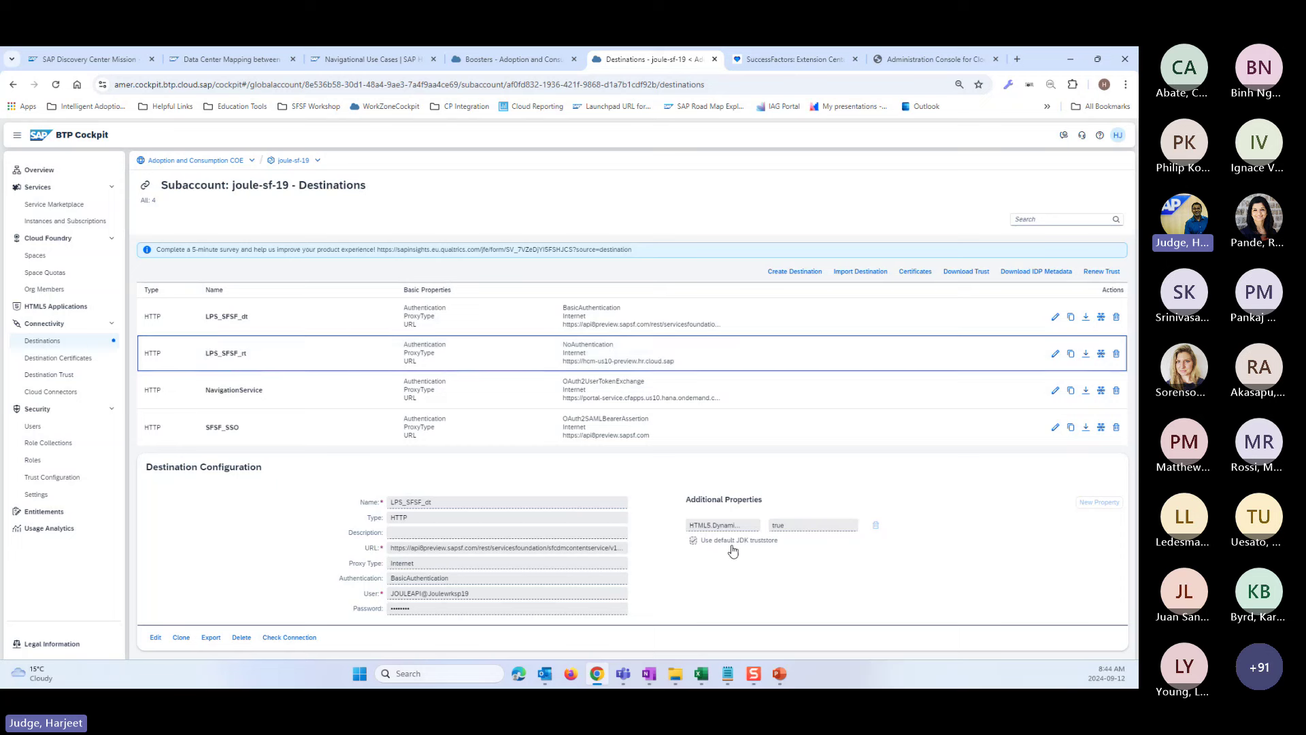
click(340, 368)
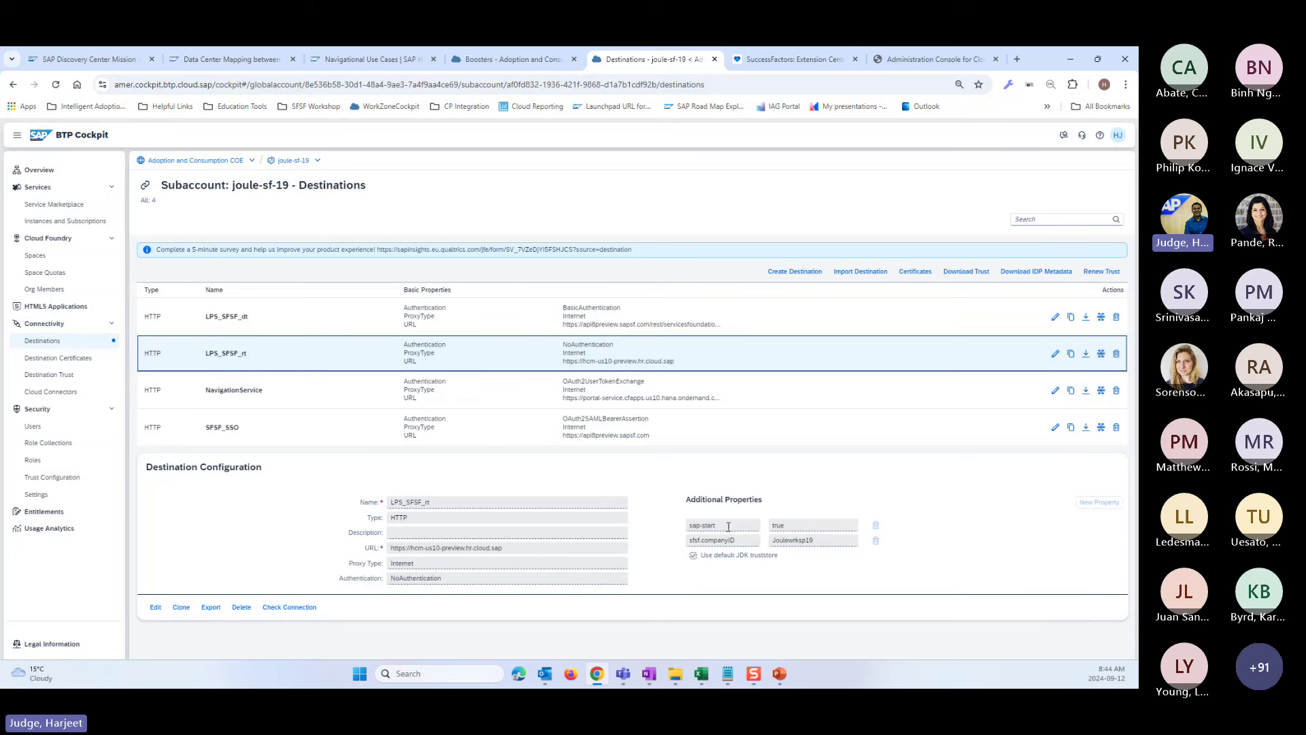
double_click(701, 527)
drag(701, 529, 694, 531)
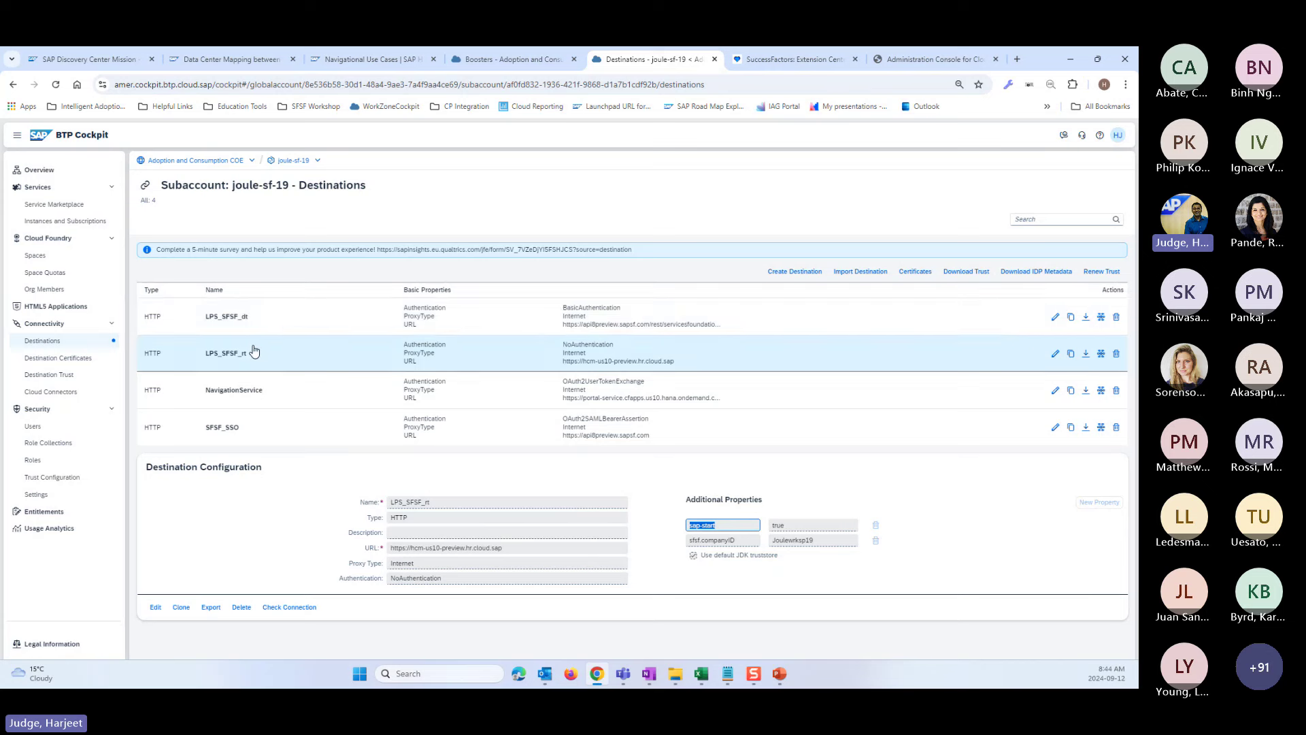
click(61, 222)
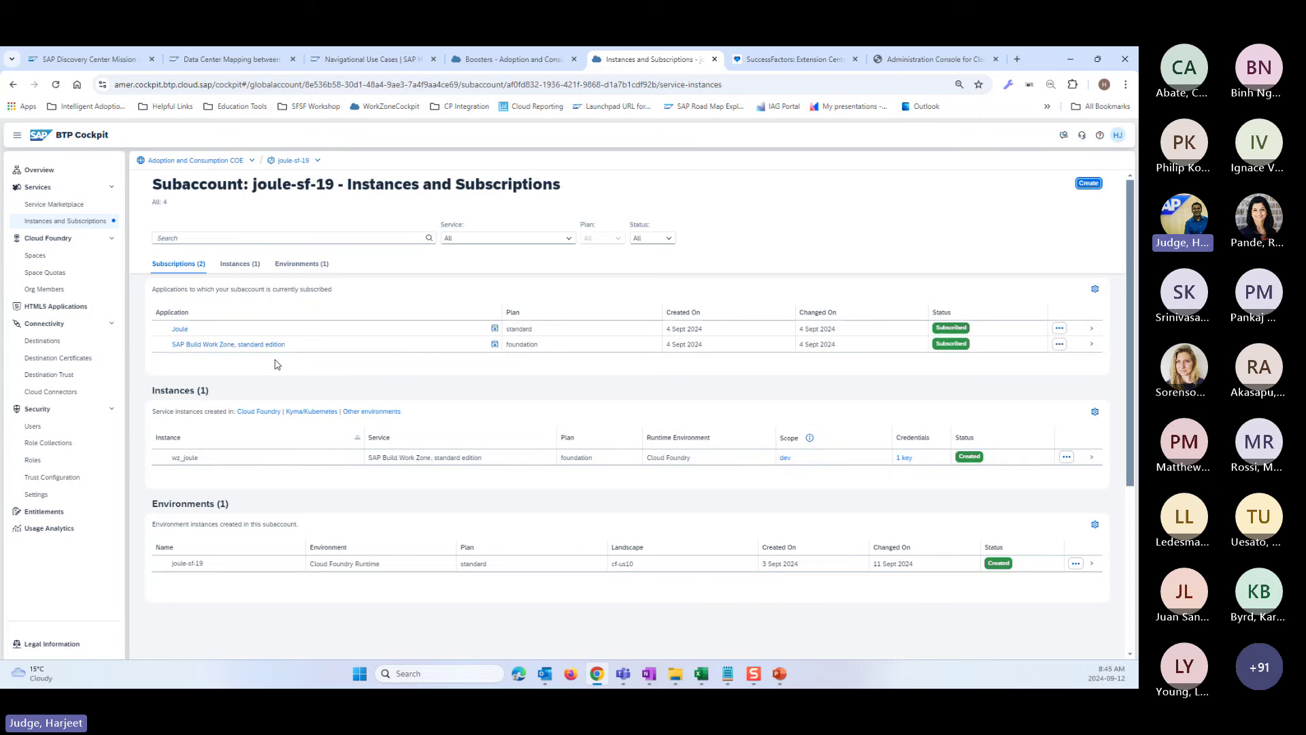
triple_click(250, 349)
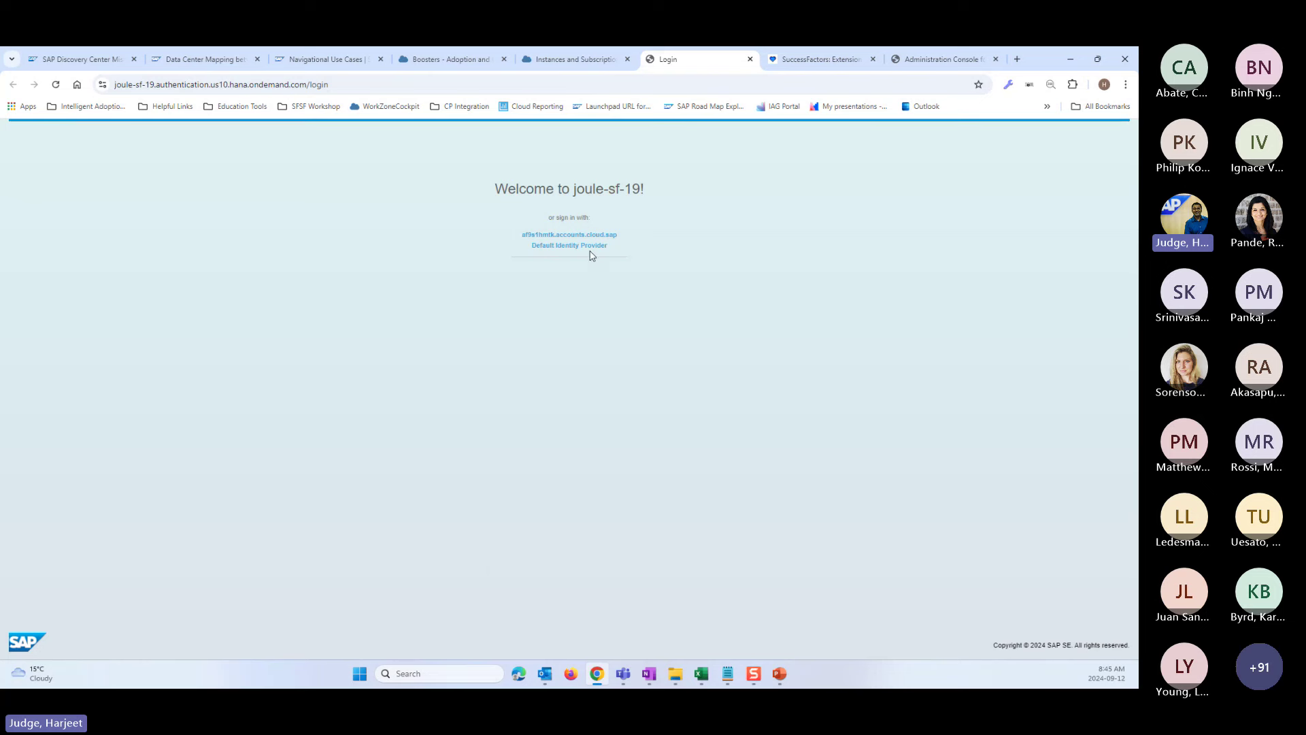
click(580, 246)
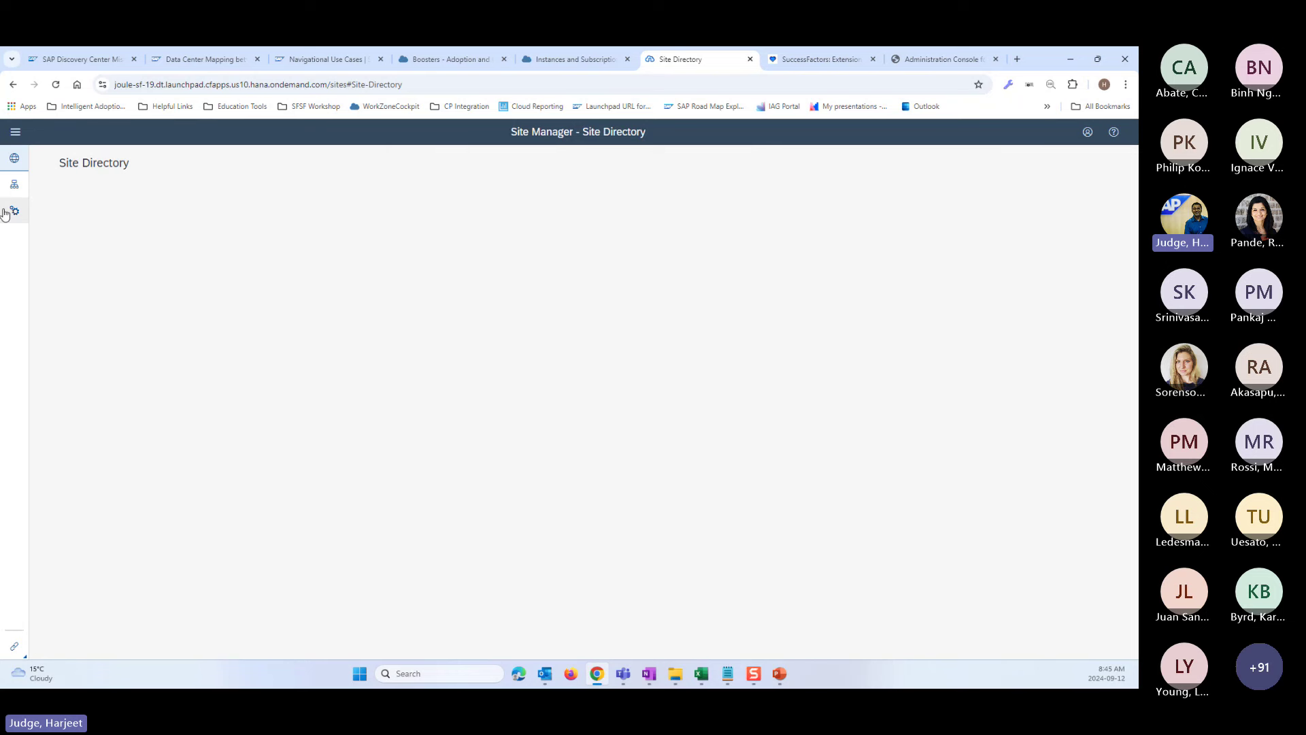
click(15, 190)
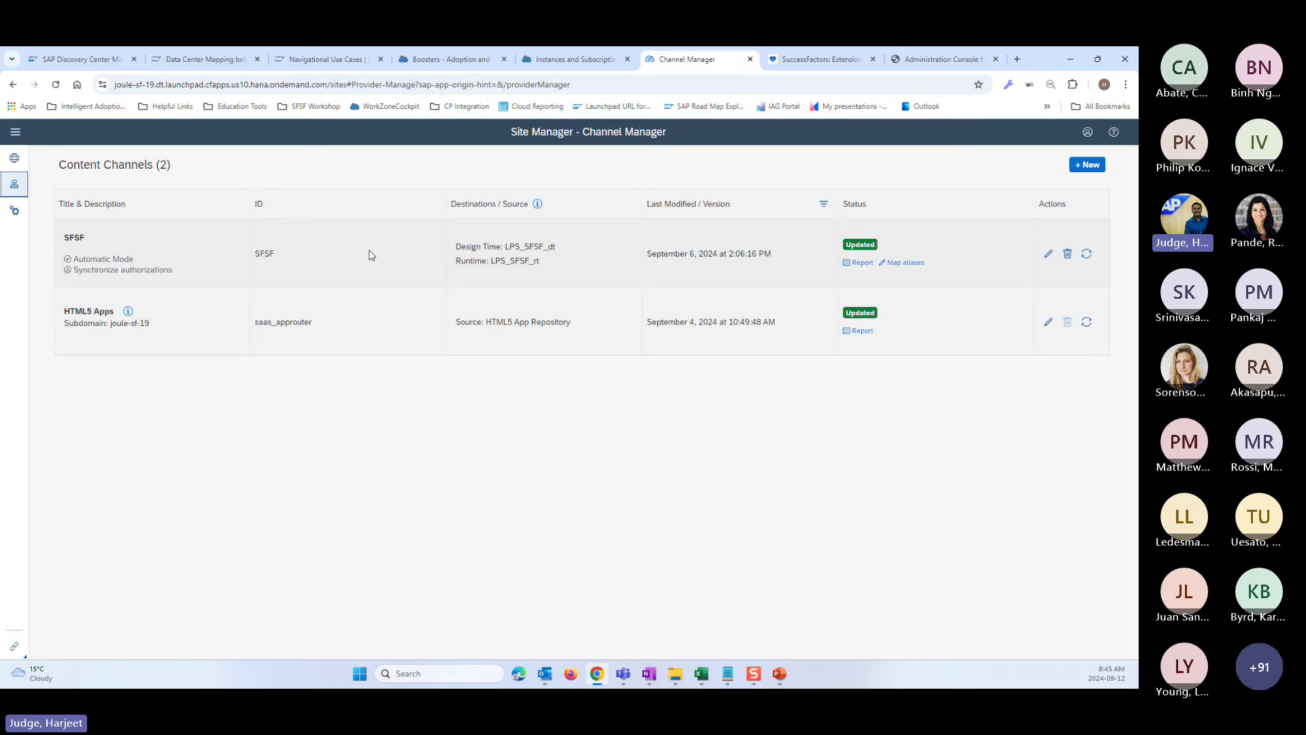
double_click(272, 254)
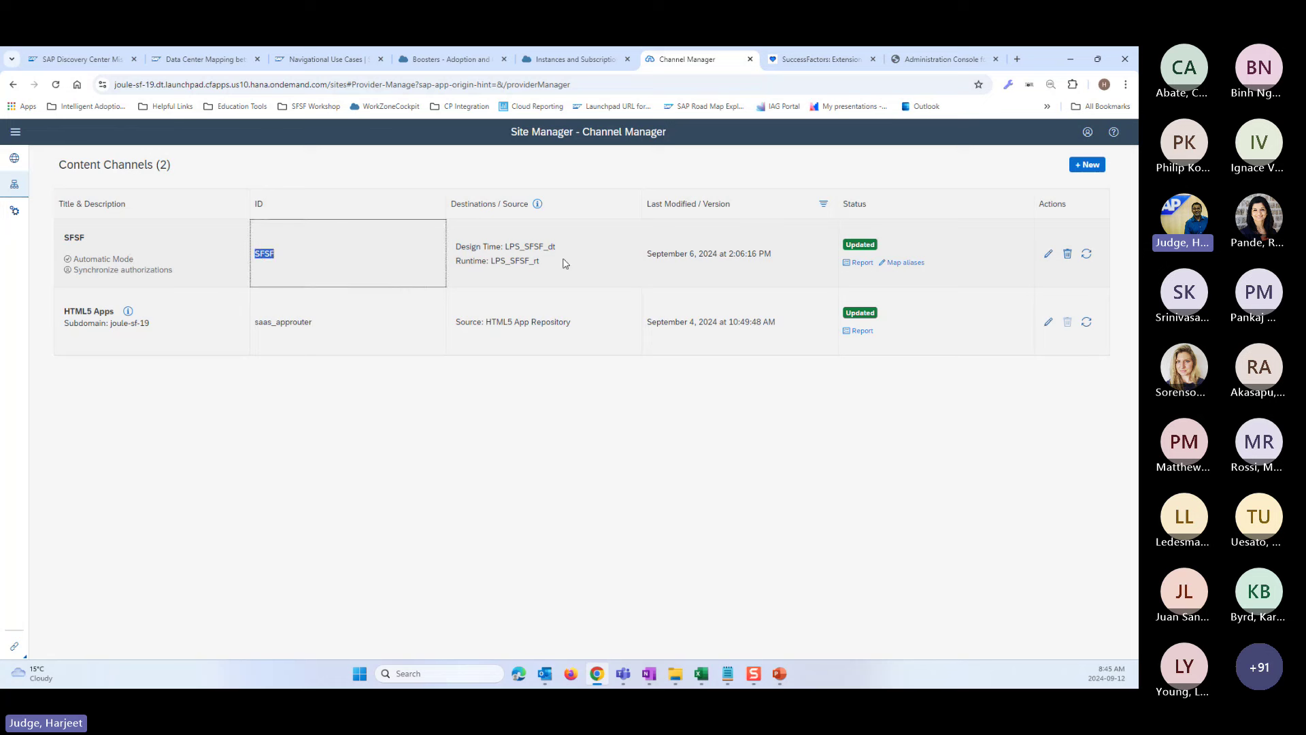
drag(558, 246, 498, 264)
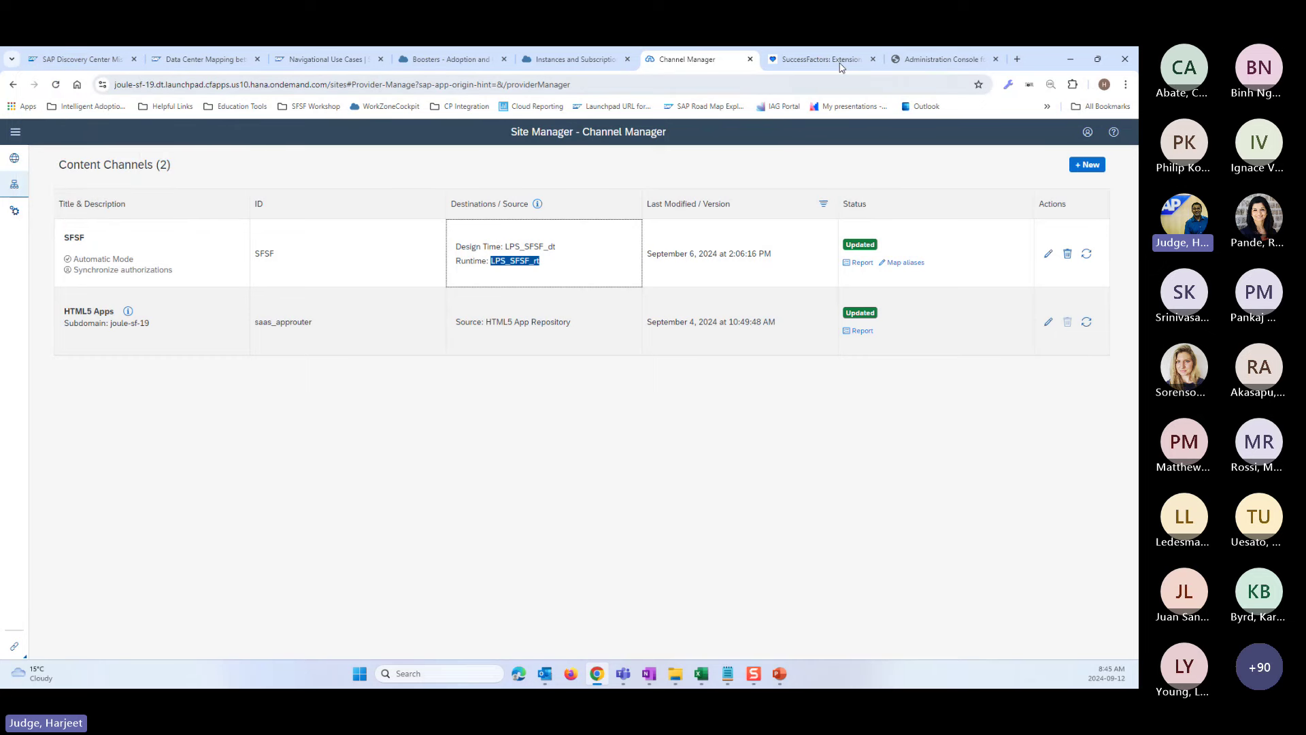
- Switch to the Instances and Subscriptions tab and maximize the Chrome window
click(429, 60)
click(358, 61)
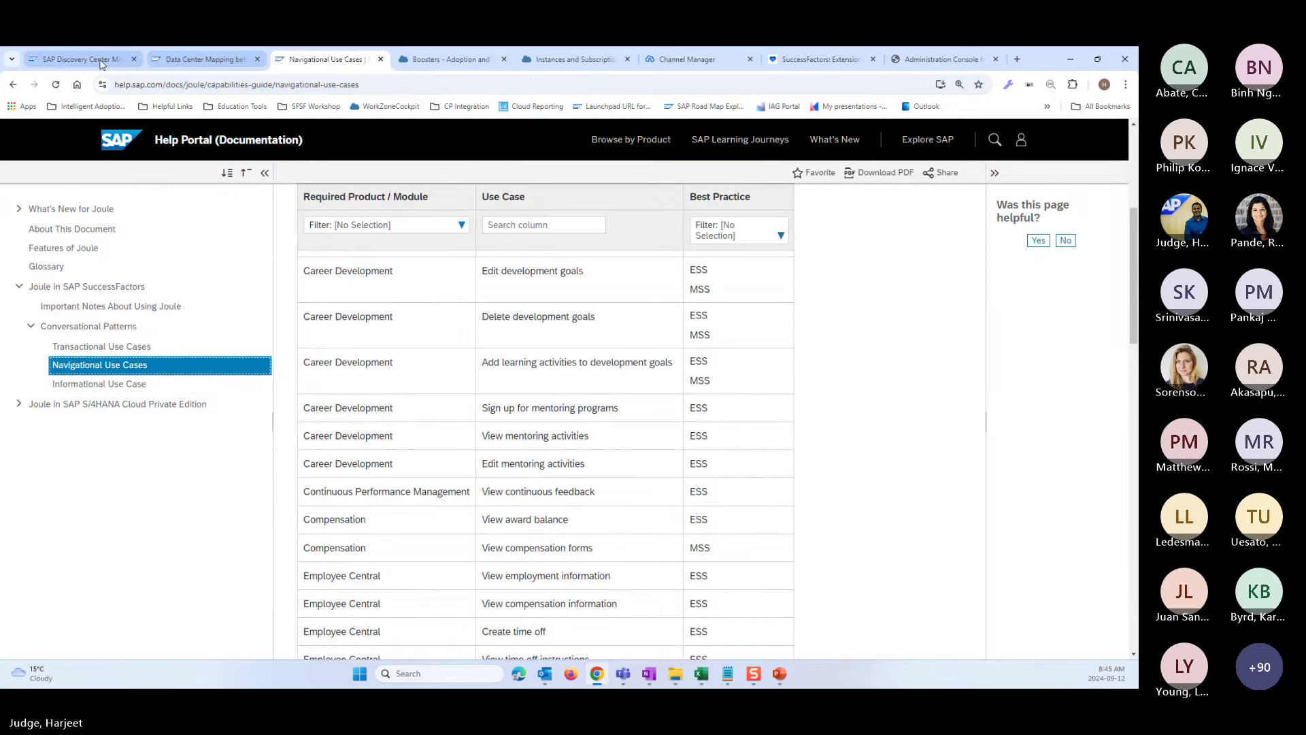
double_click(1035, 63)
key(ctrl+5)
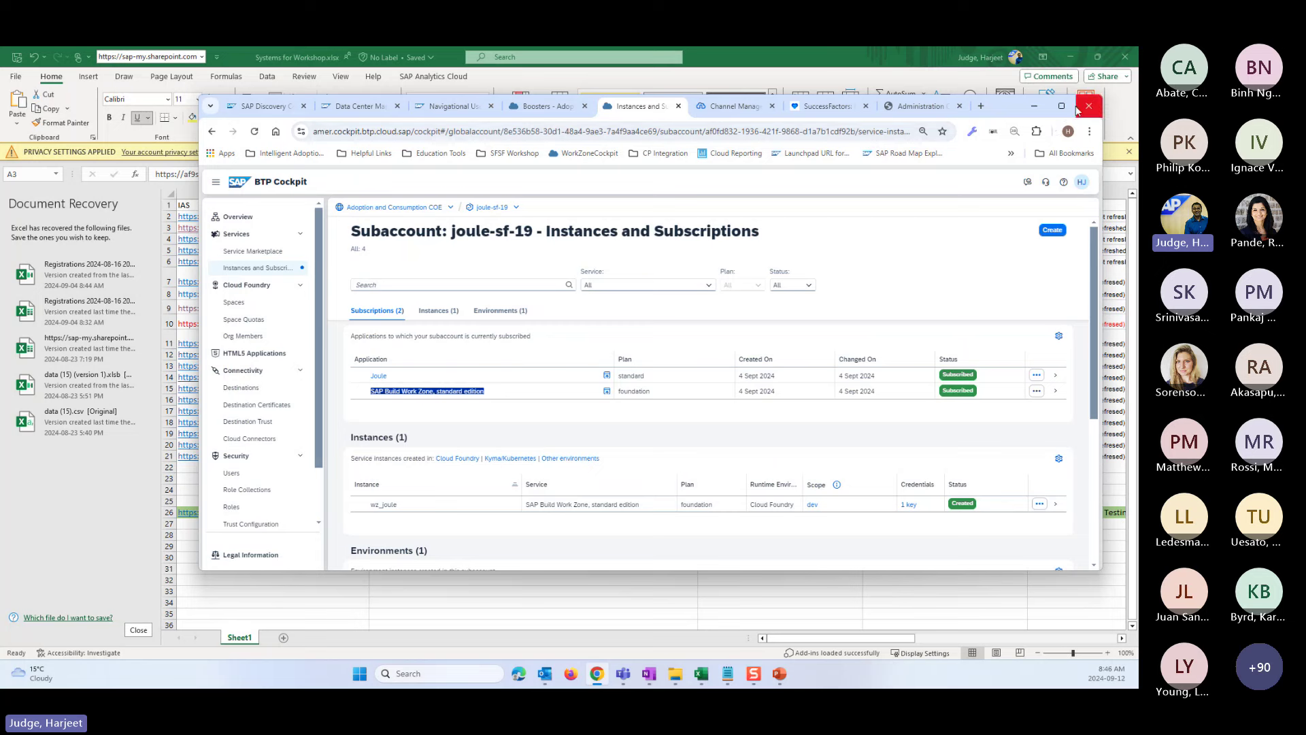
click(1061, 108)
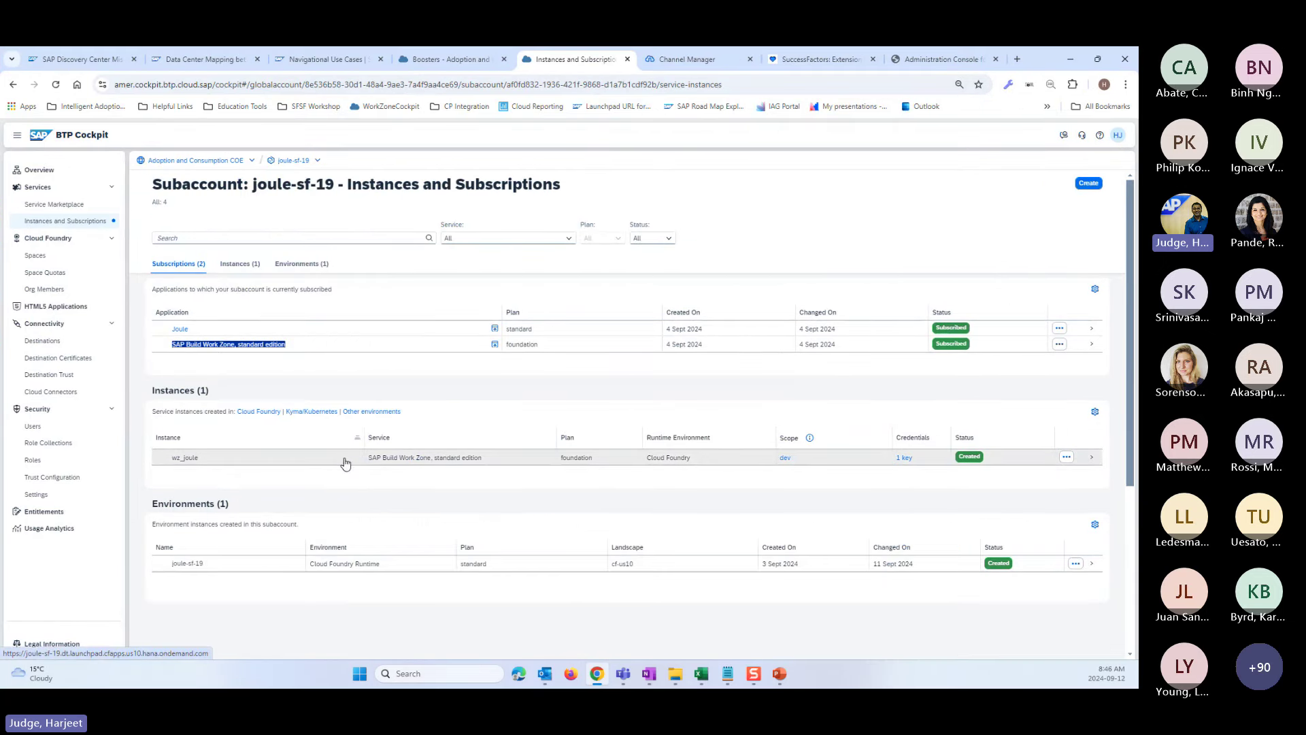
- Highlight the wz_joule instance name, then go to Connectivity > Destinations
click(278, 483)
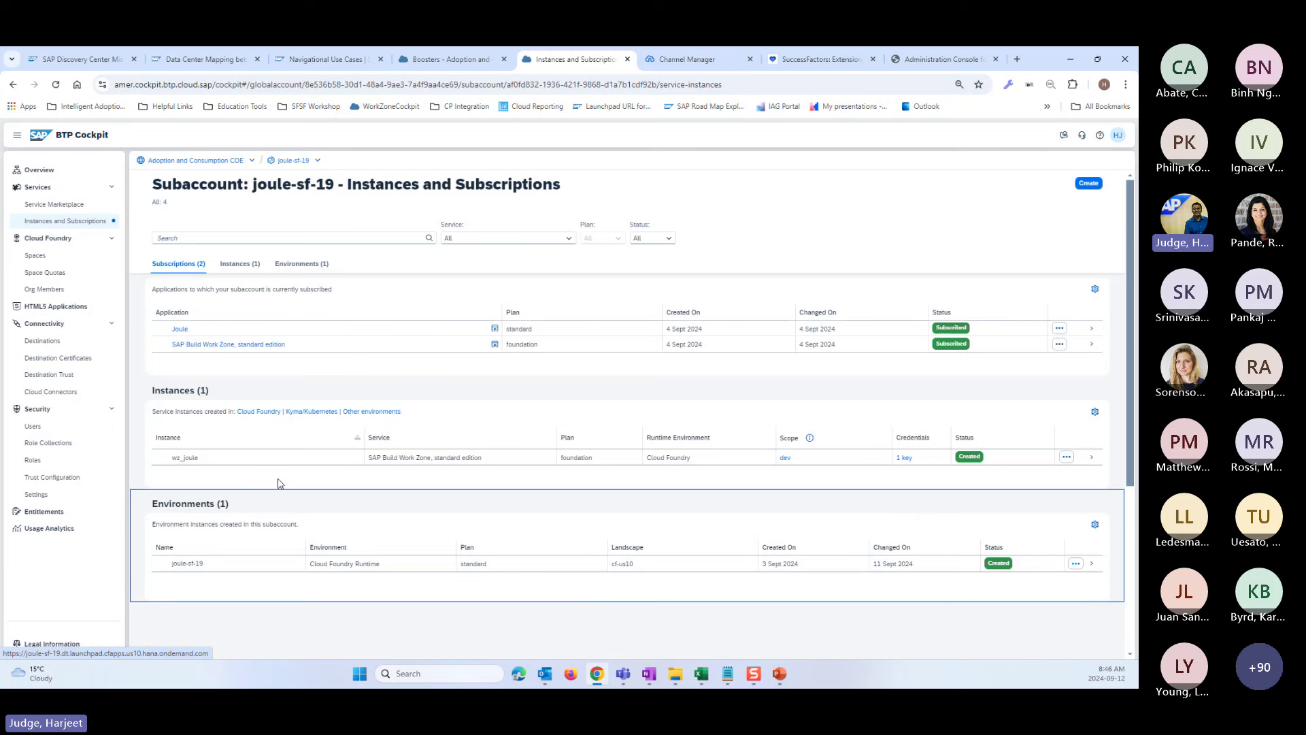
drag(209, 458, 172, 458)
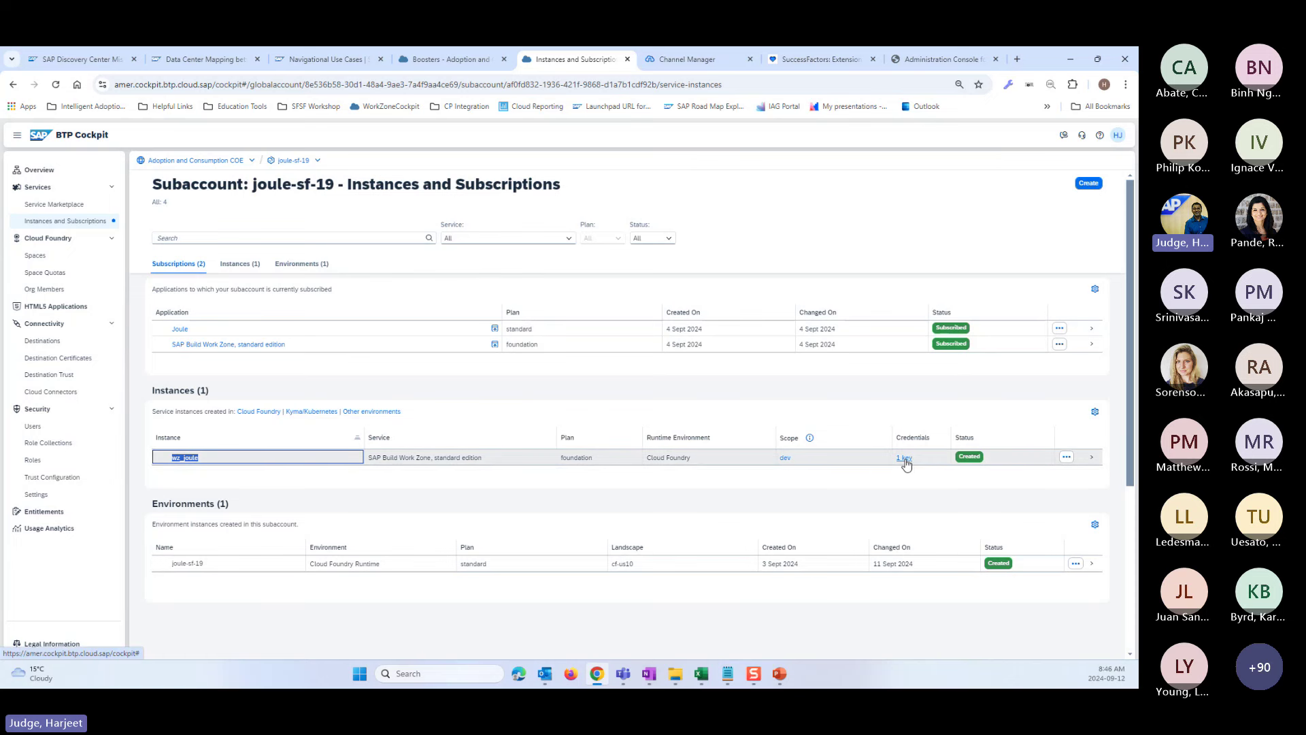
click(44, 345)
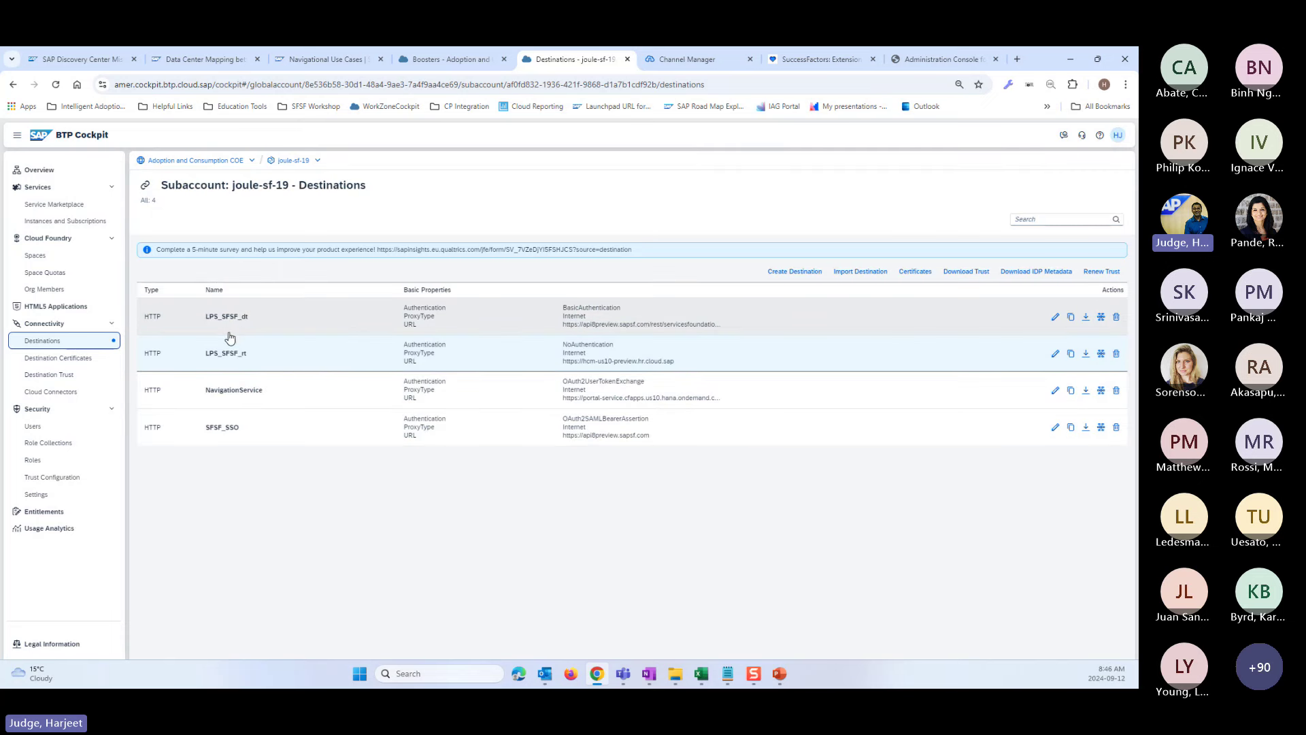
- Review LPS_SFSF_dt and NavigationService settings, noting target and token service URLs, then return to Instances and Subscriptions
click(237, 325)
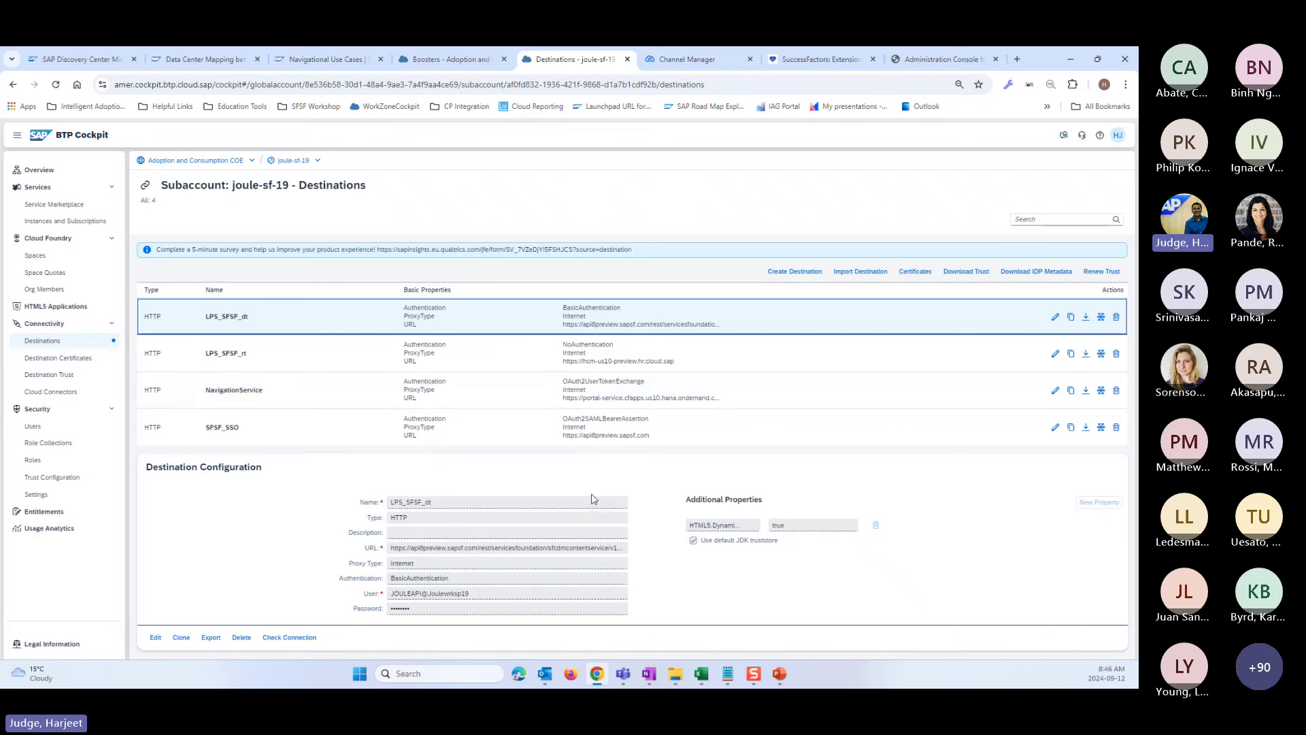
click(366, 391)
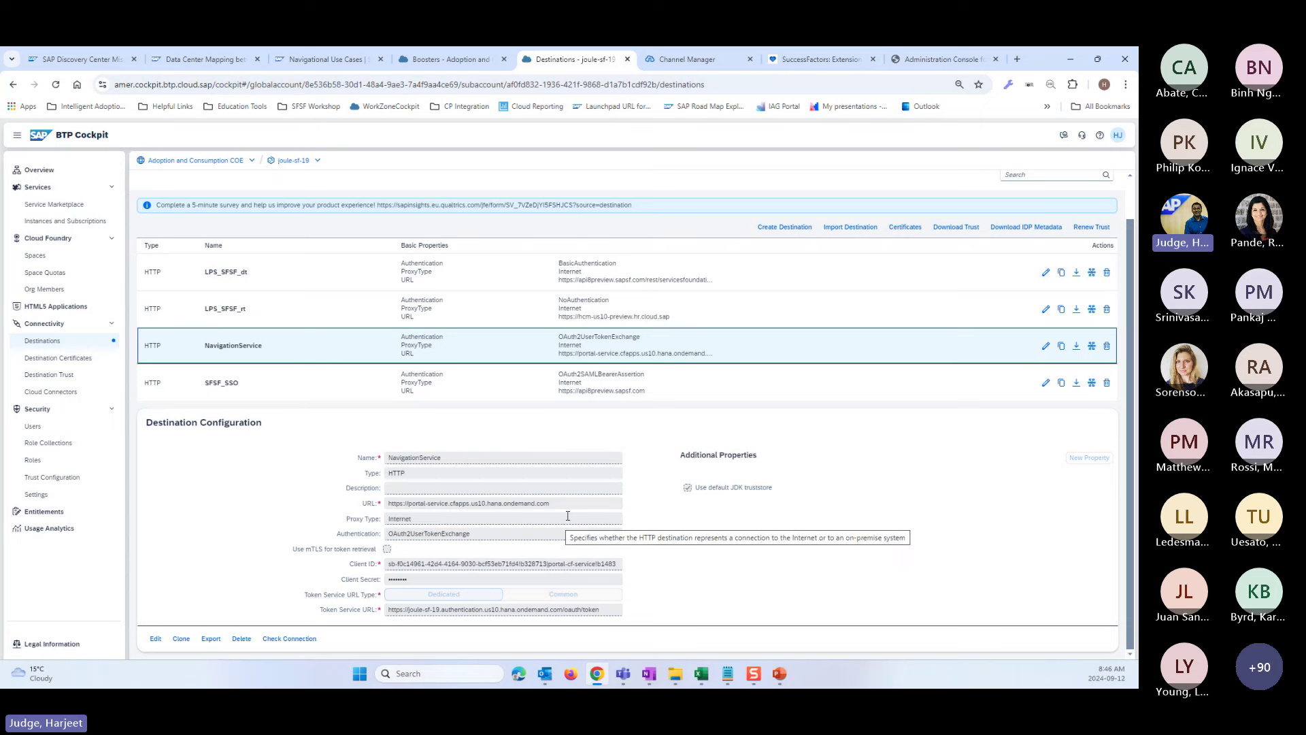
drag(550, 504, 389, 507)
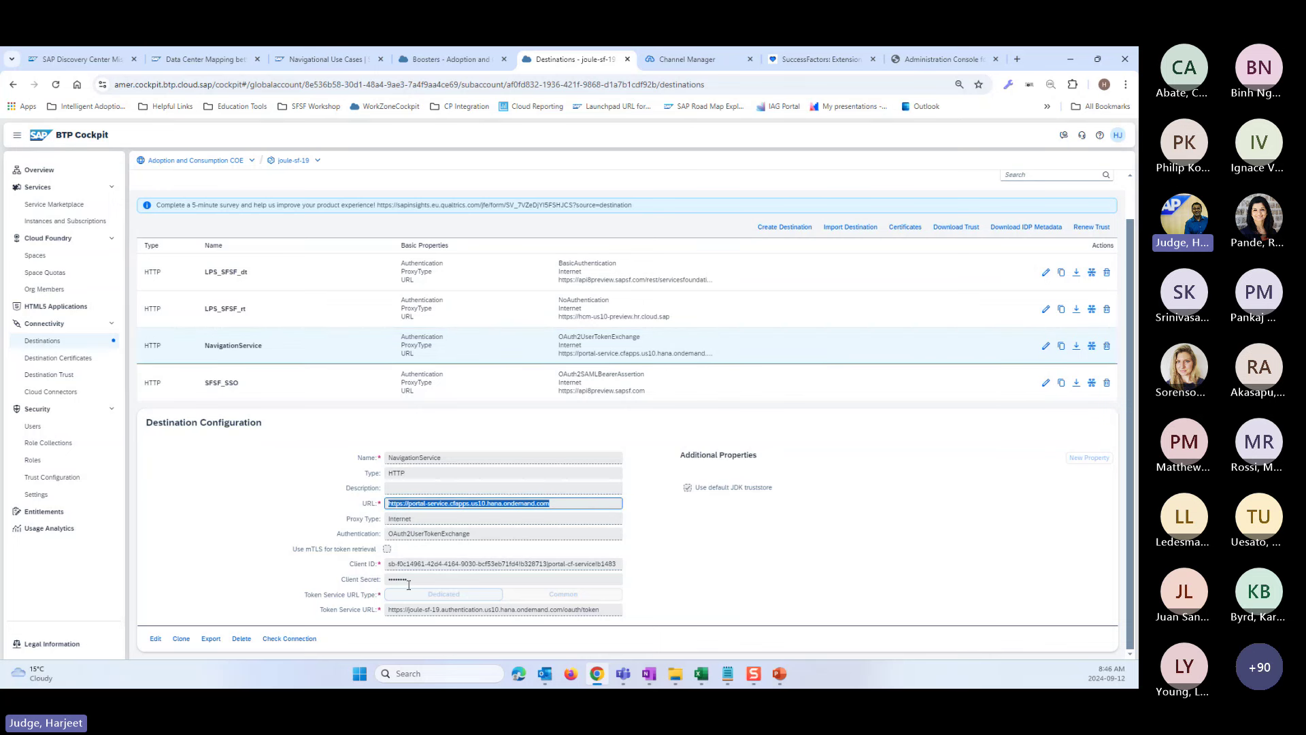
click(389, 611)
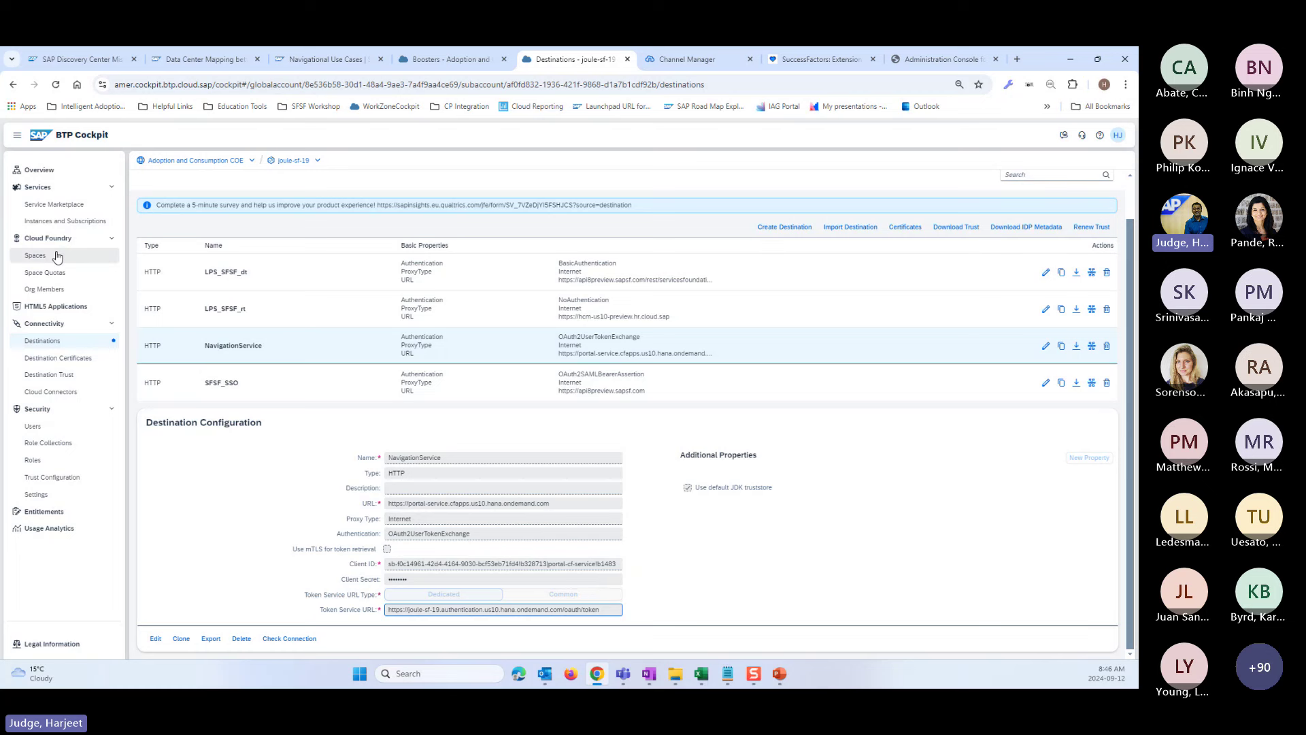
click(63, 221)
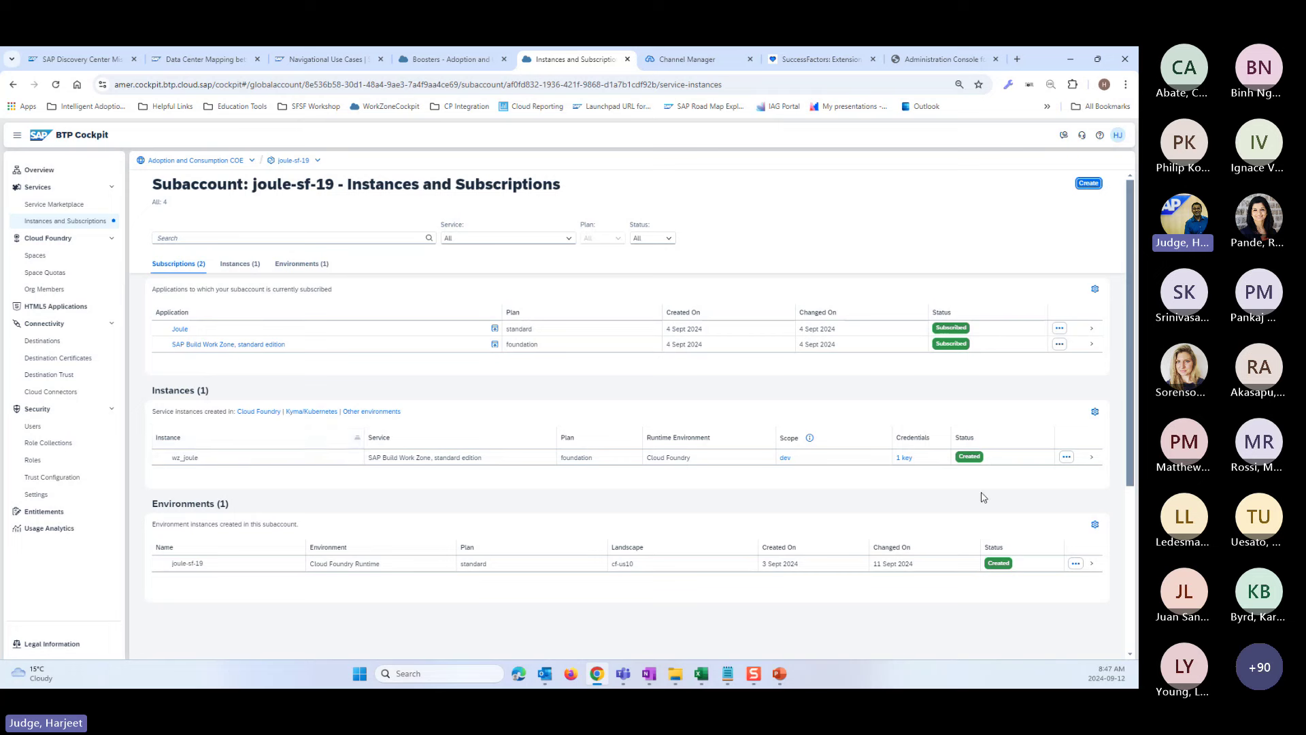
click(906, 459)
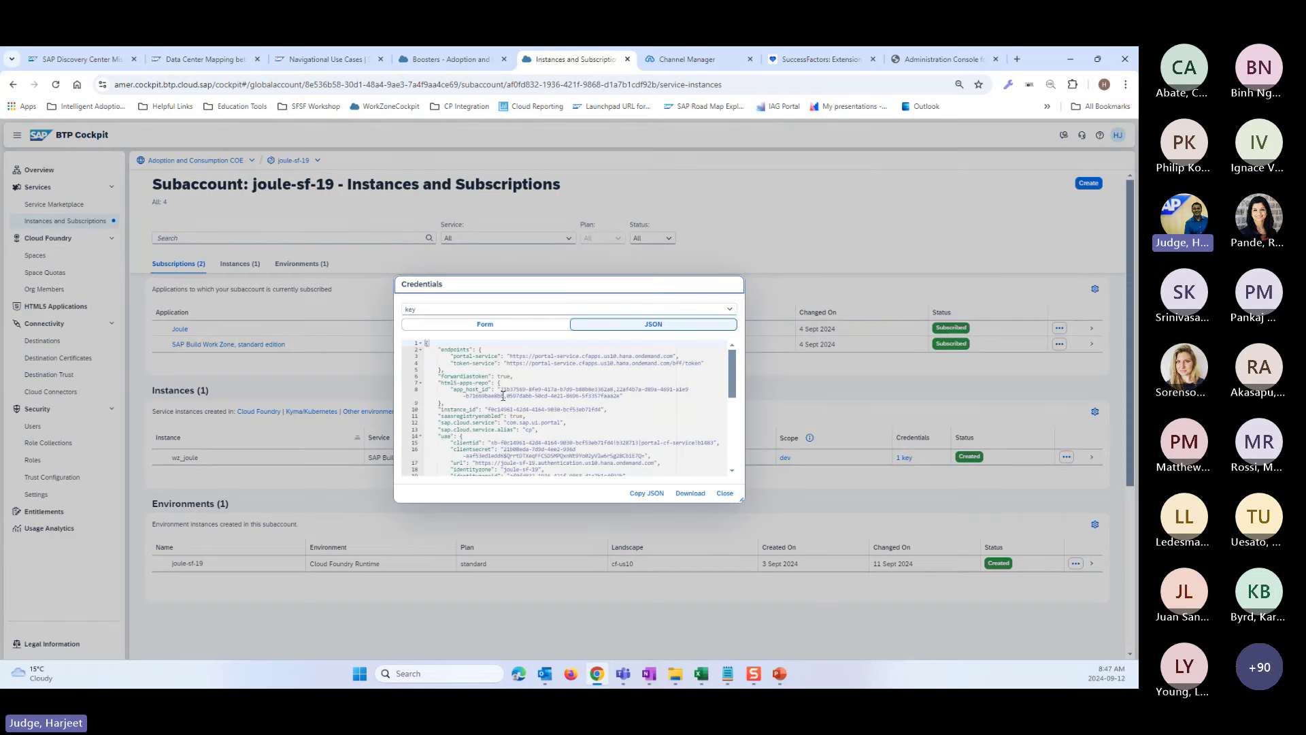
drag(510, 356, 673, 359)
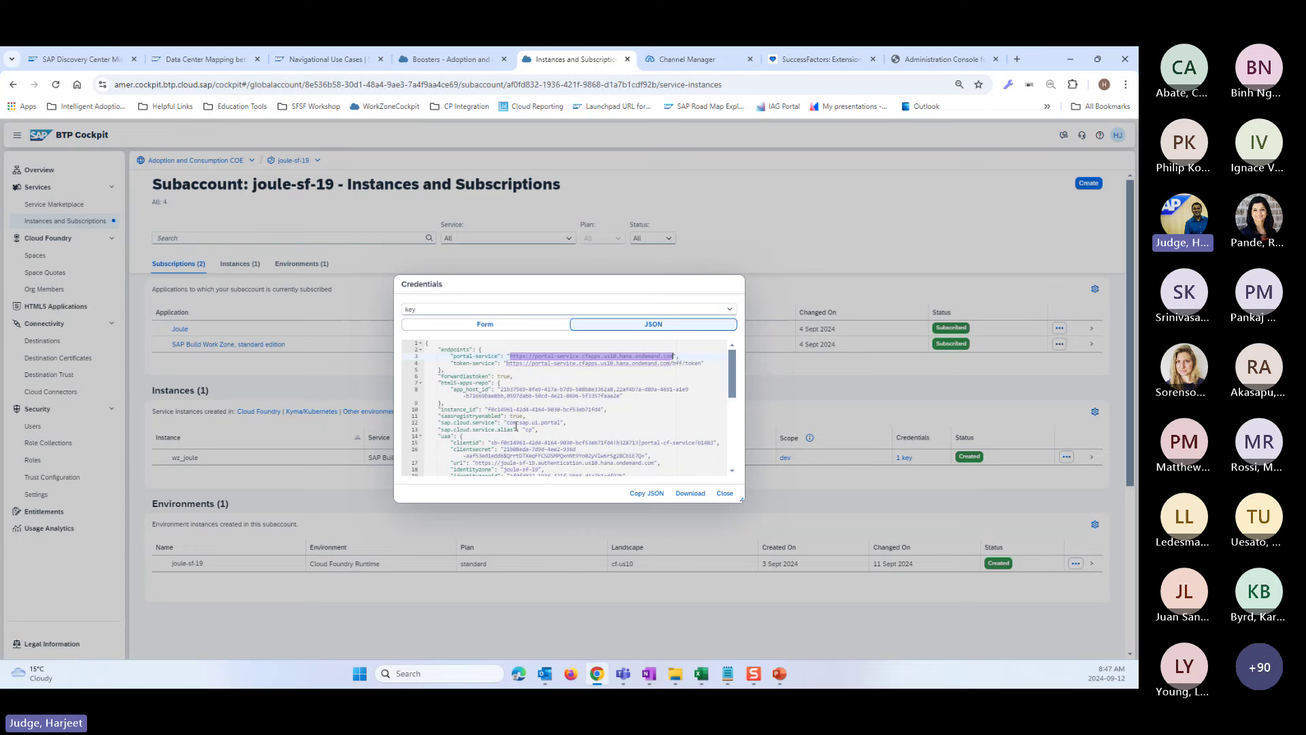
click(493, 442)
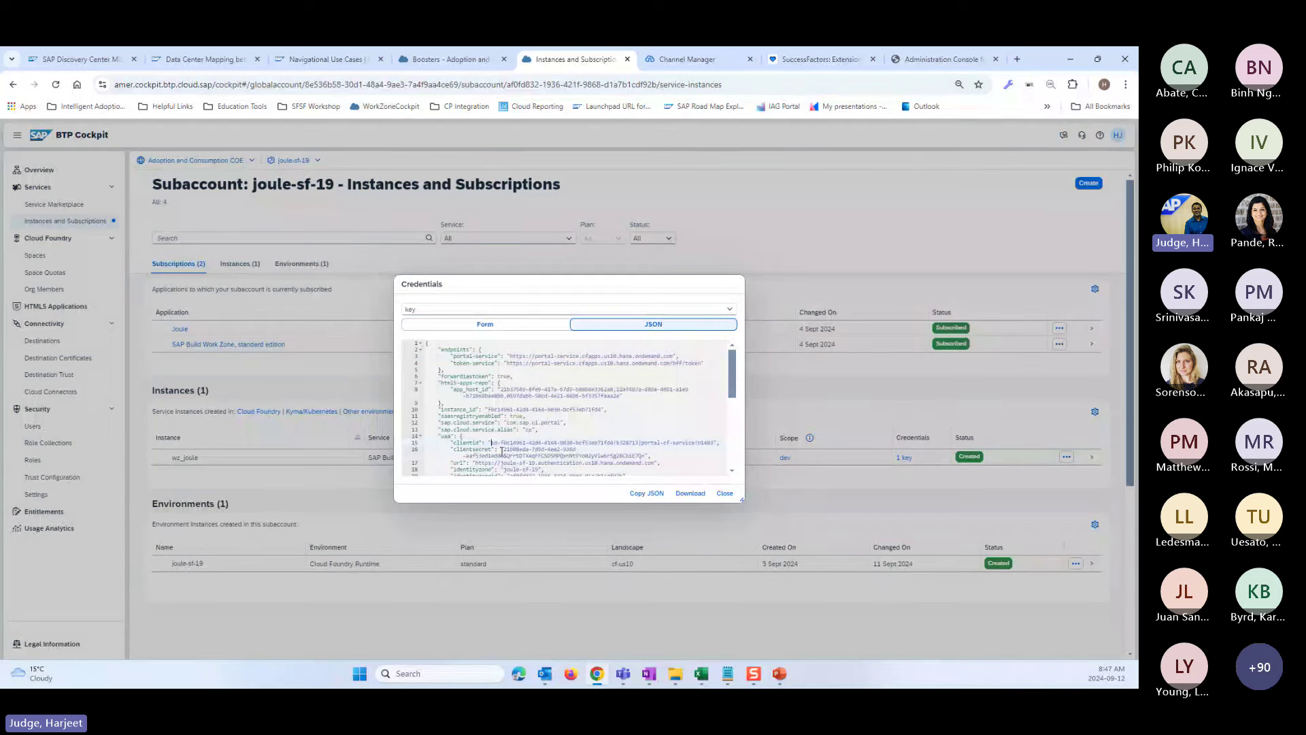
scroll(481, 469, down, 2)
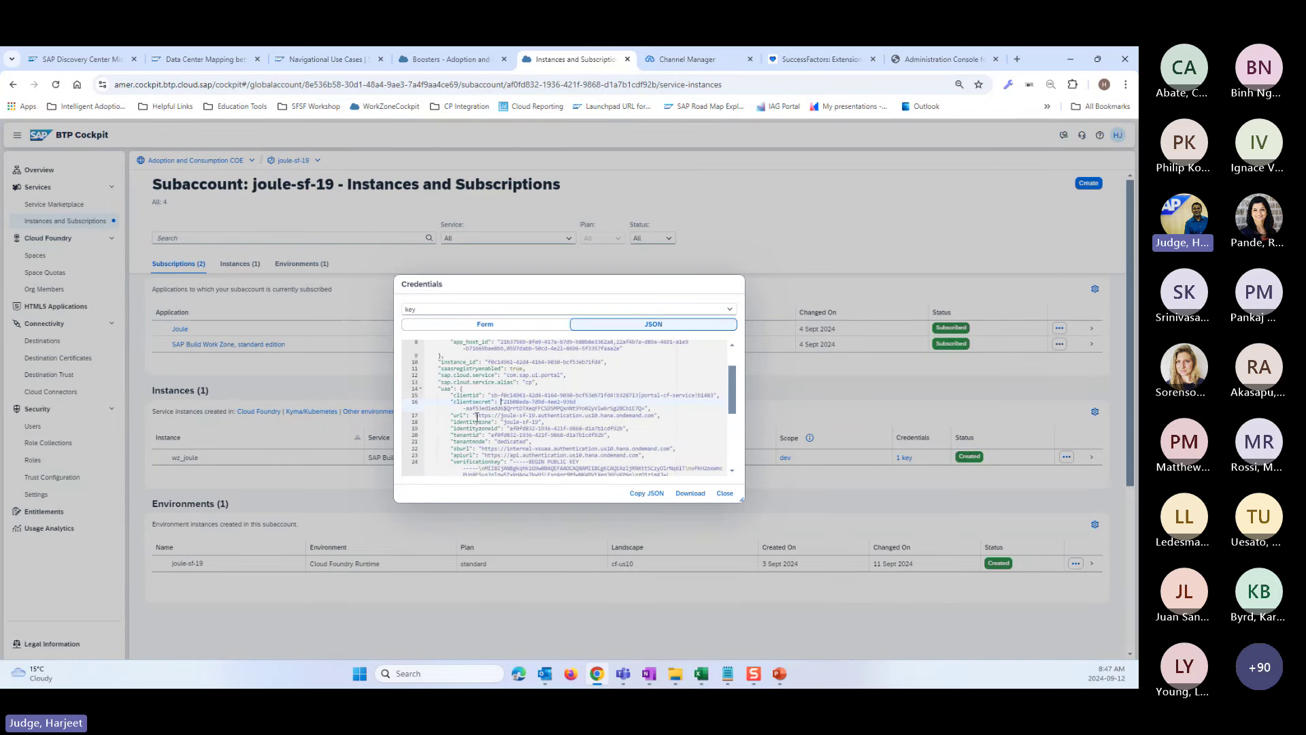
drag(476, 415, 656, 419)
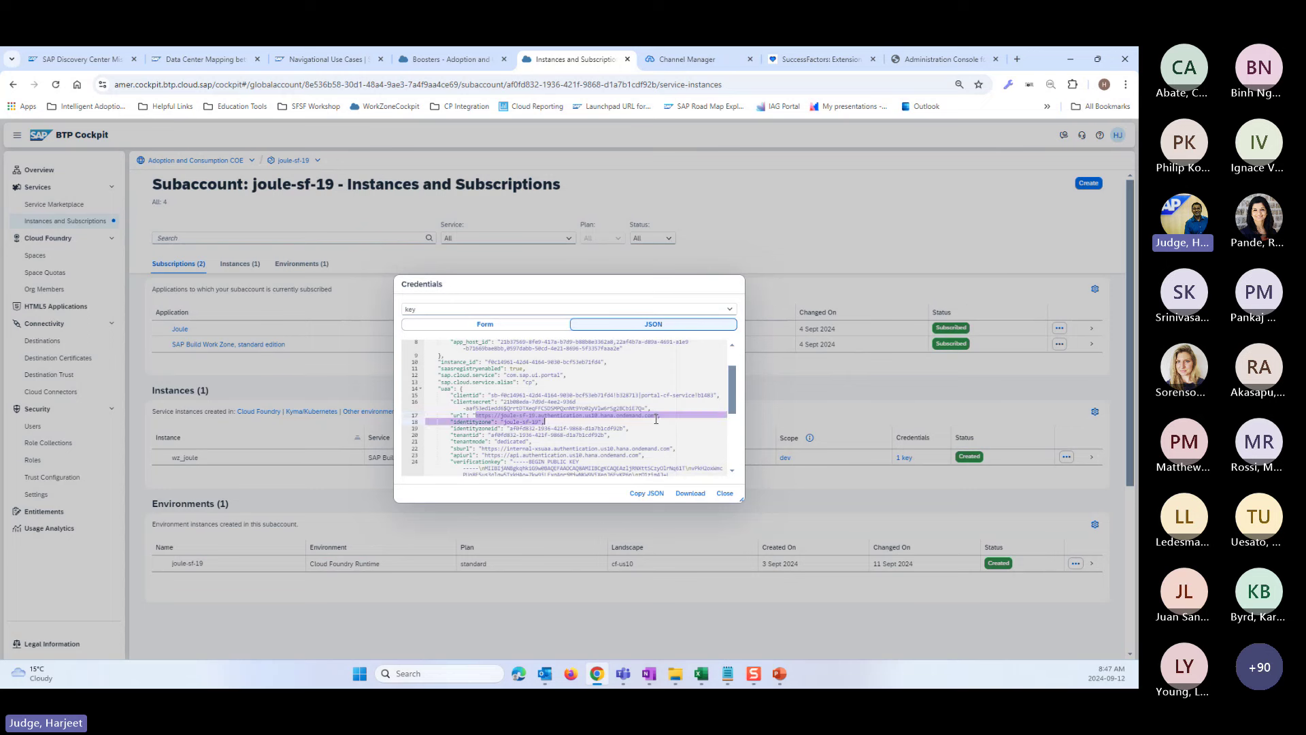
click(650, 427)
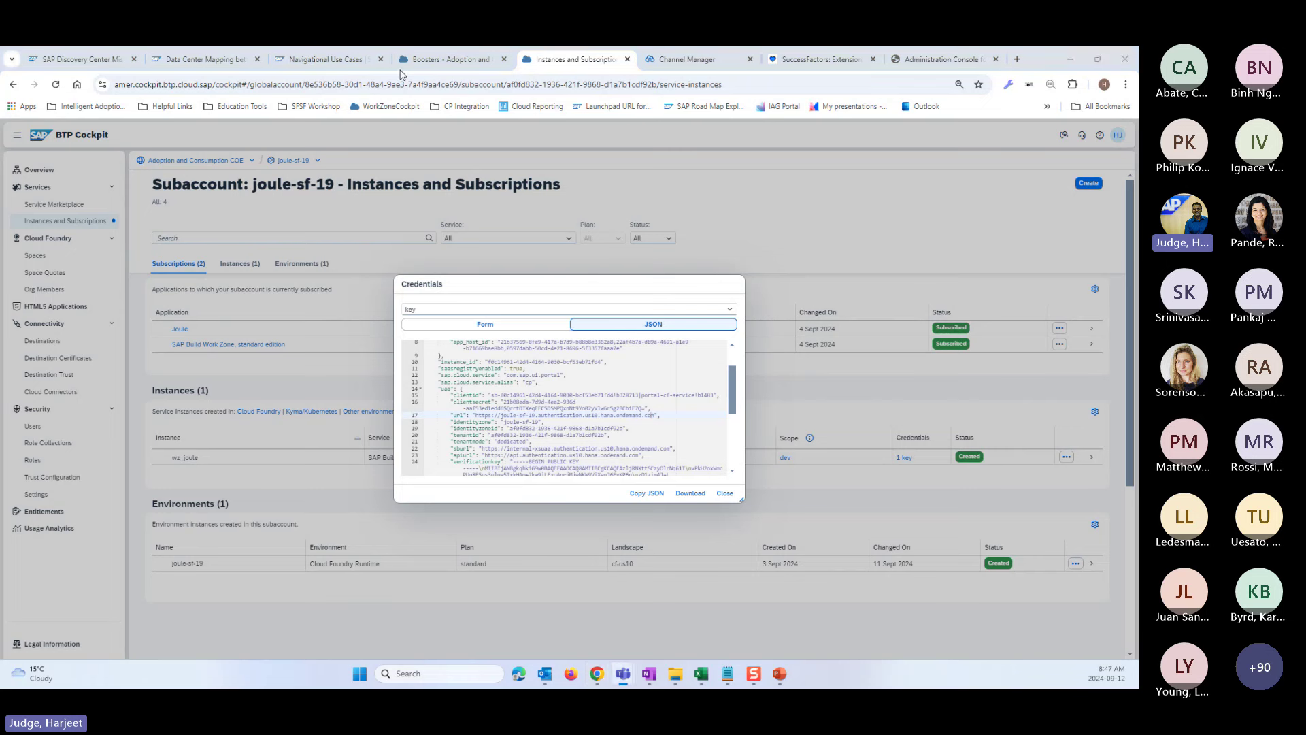
click(687, 59)
click(575, 59)
click(724, 493)
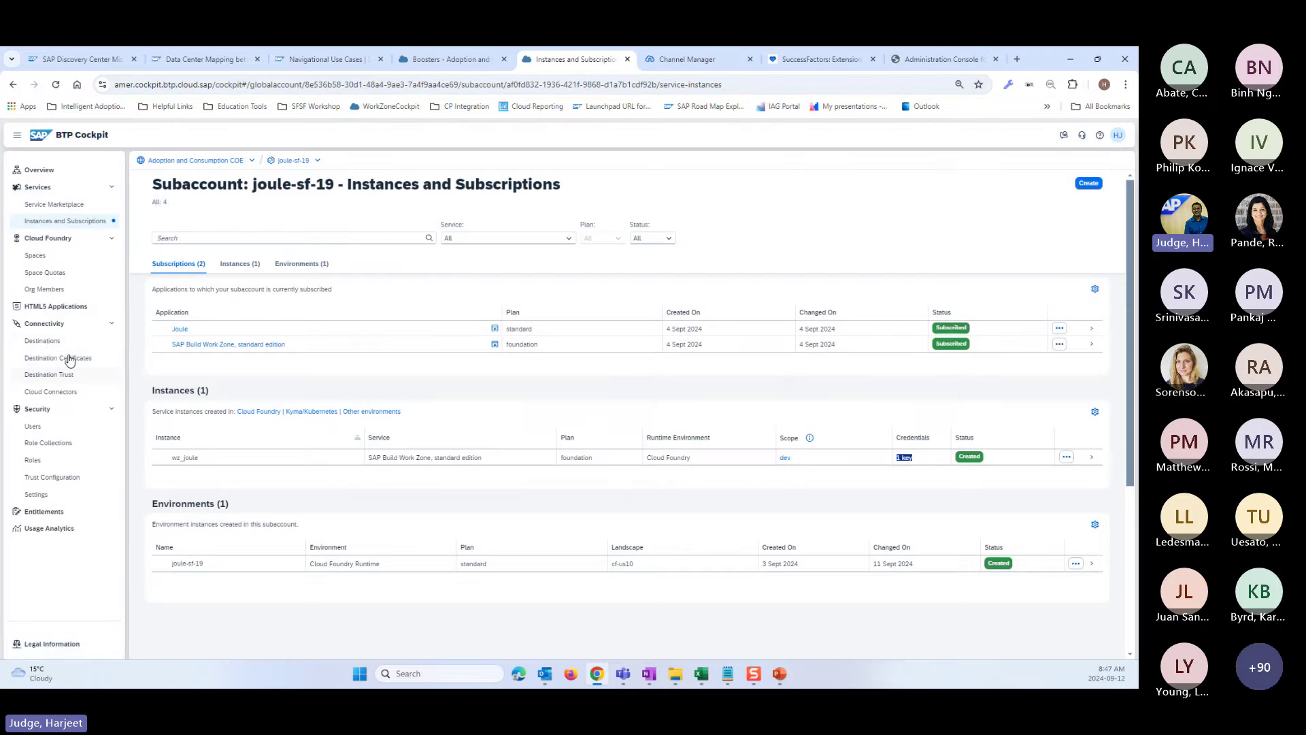
- Open the NavigationService destination from the Destinations list in edit mode
click(43, 341)
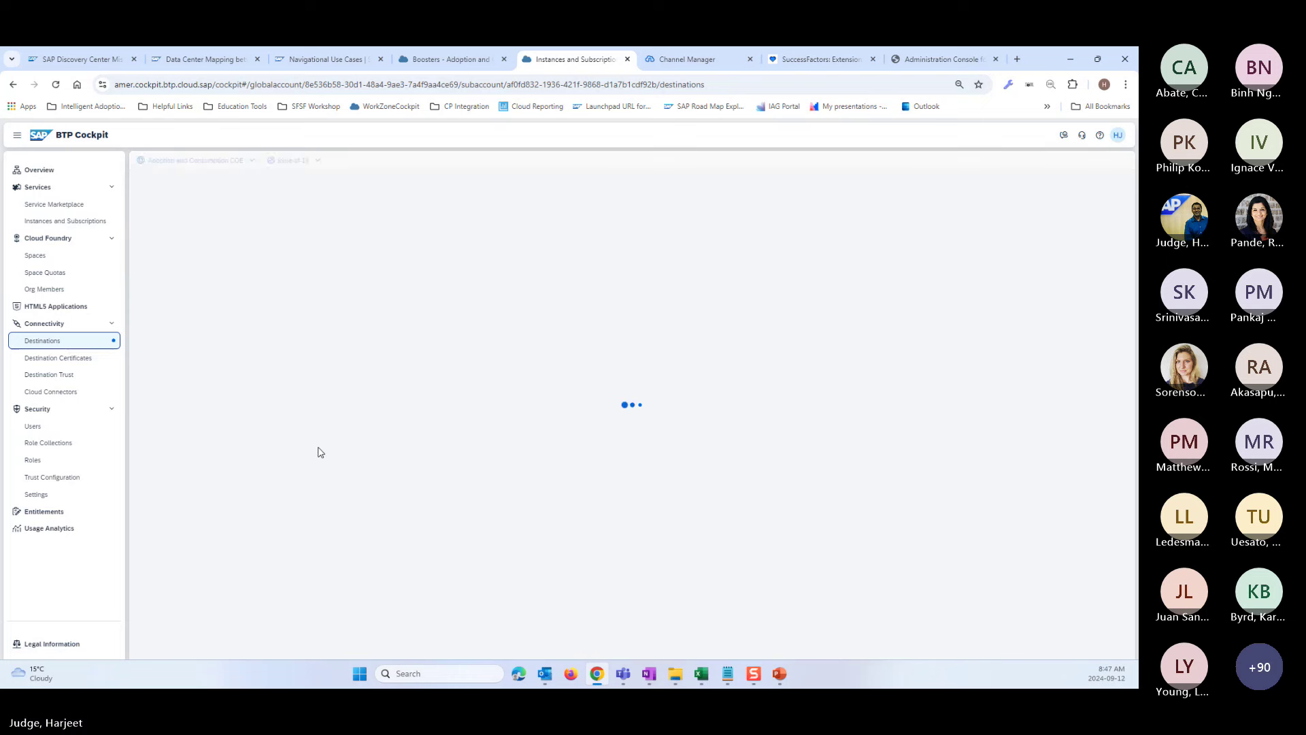
click(253, 390)
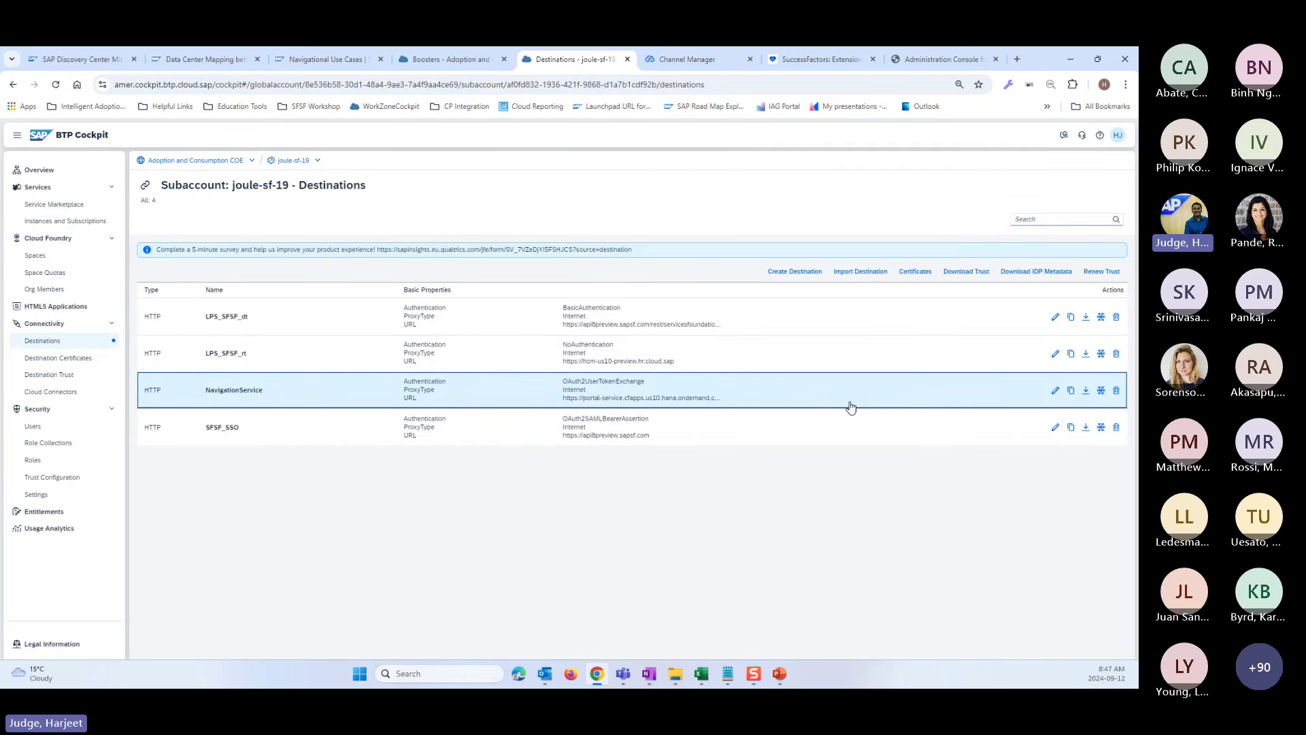
click(1054, 393)
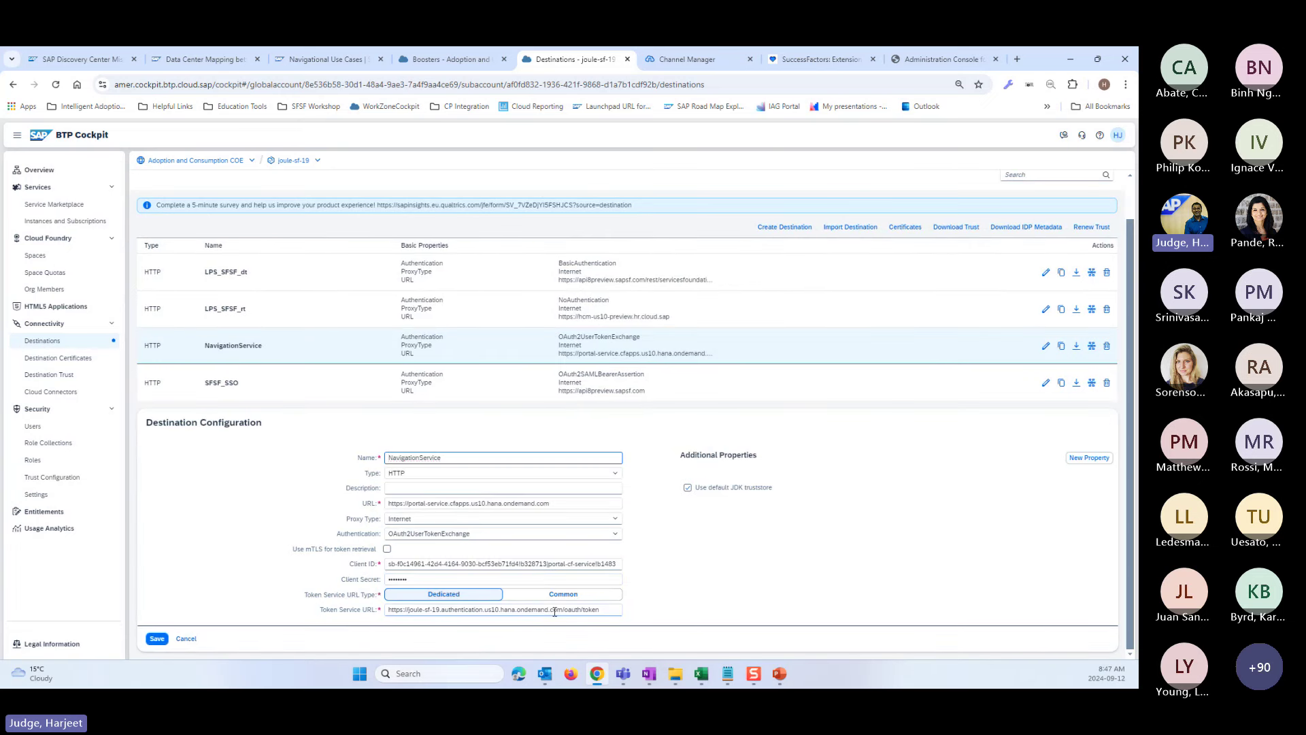
- Inspect the Token Service URL's host and oauth/token path, then view the Data Center Mapping page
drag(563, 611, 380, 607)
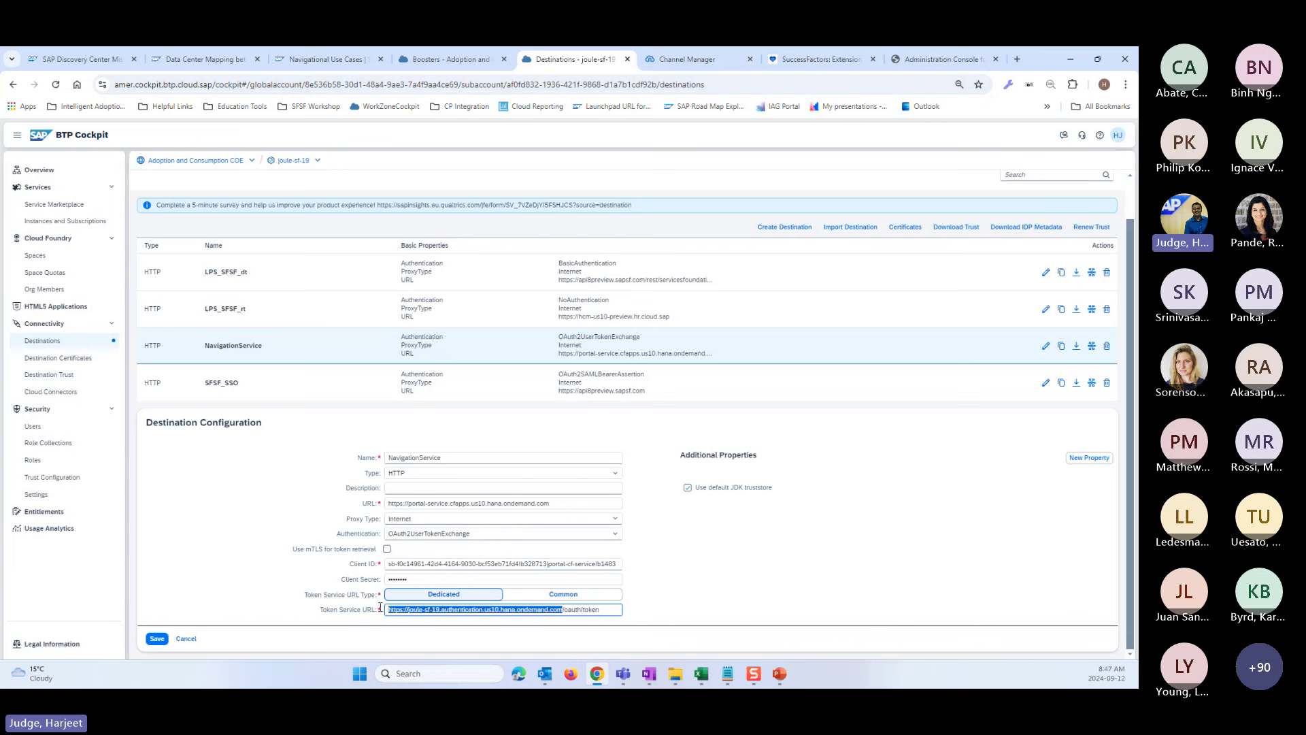
click(610, 612)
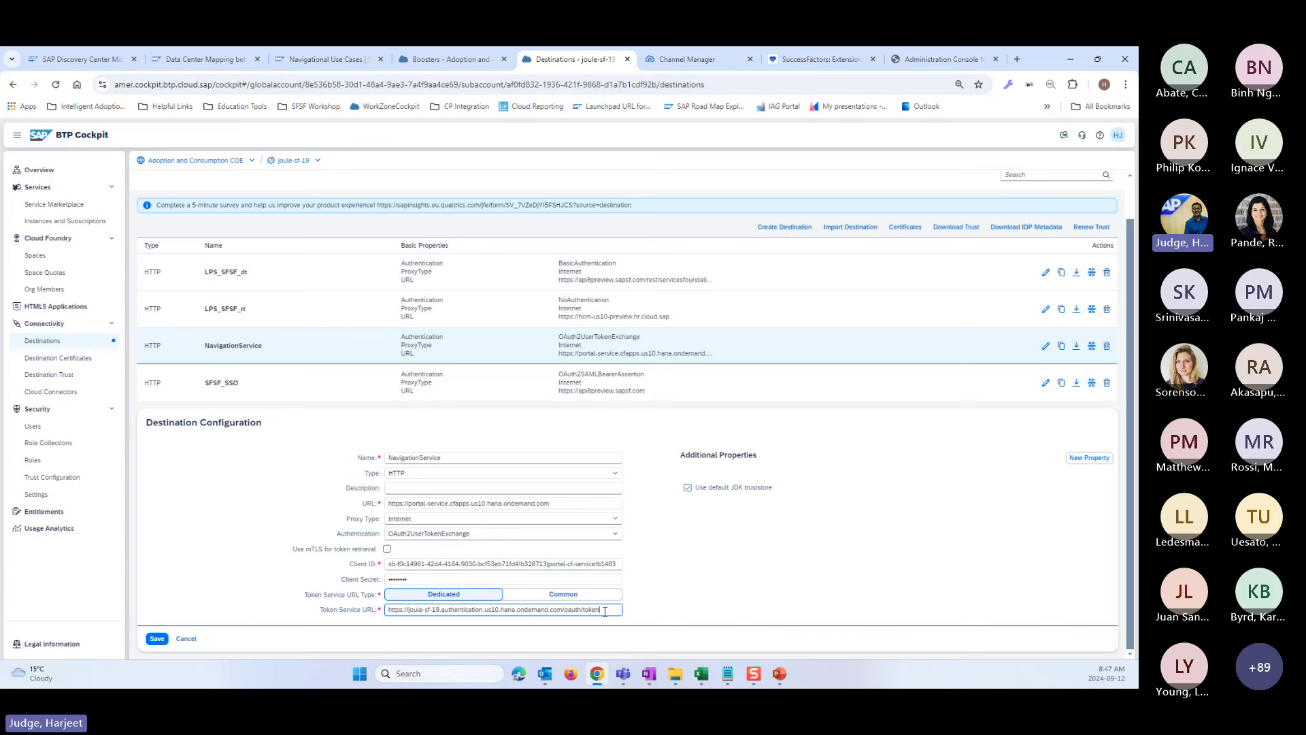
drag(605, 612, 568, 610)
click(202, 61)
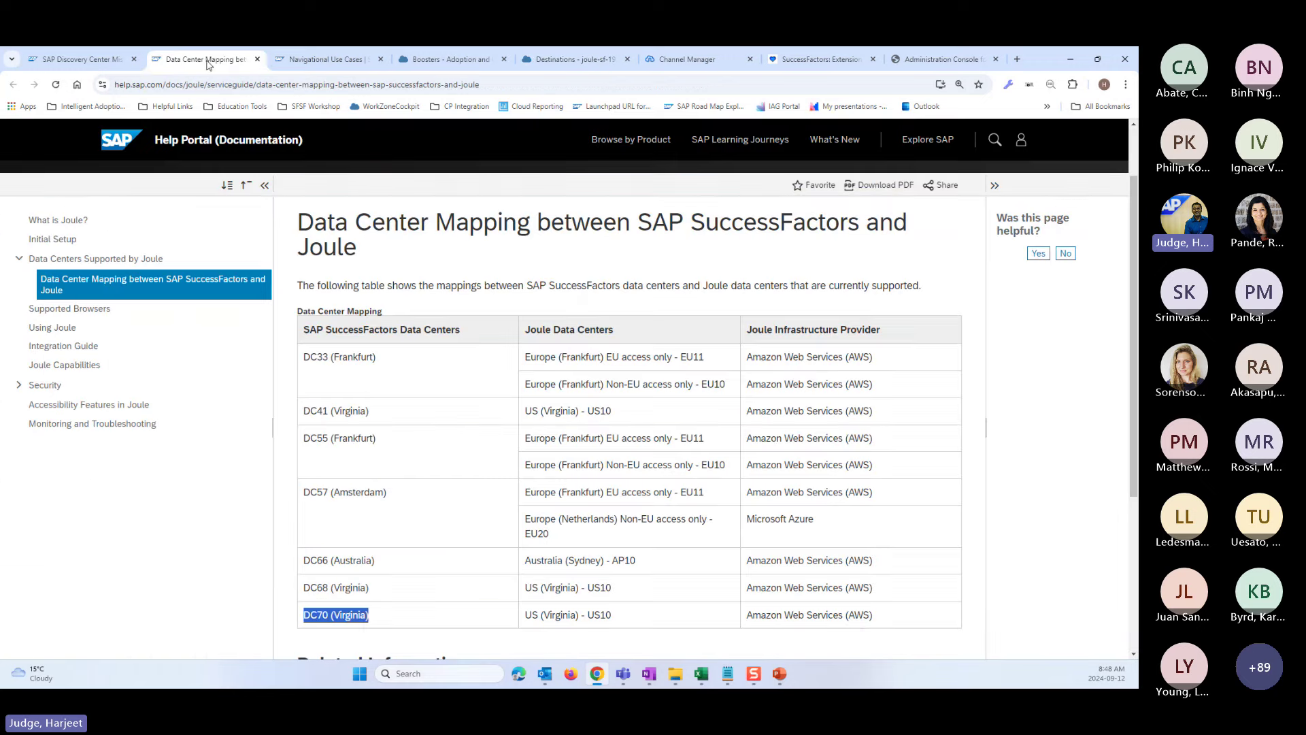
- Scroll the Activate Joule board's SET UP column down to Run Refresh Synthetic Group Data Job
click(75, 59)
scroll(442, 476, down, 1)
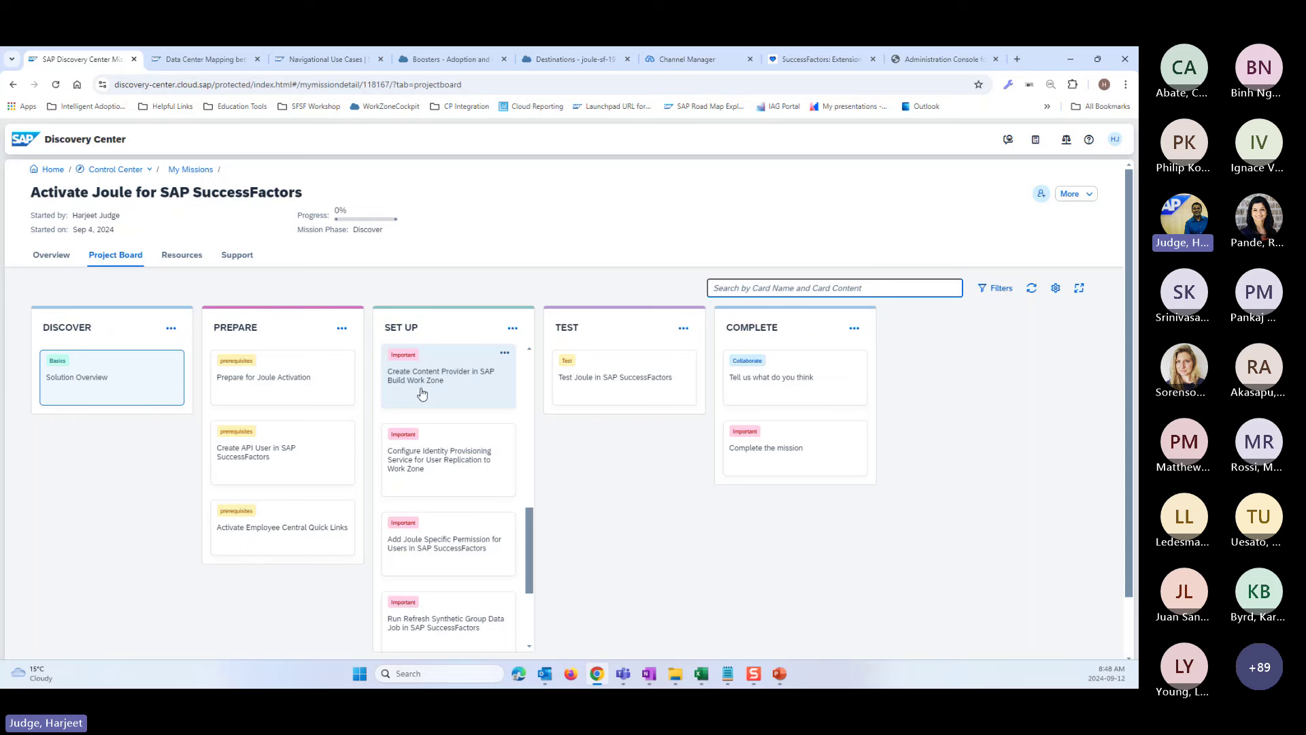
scroll(448, 408, up, 1)
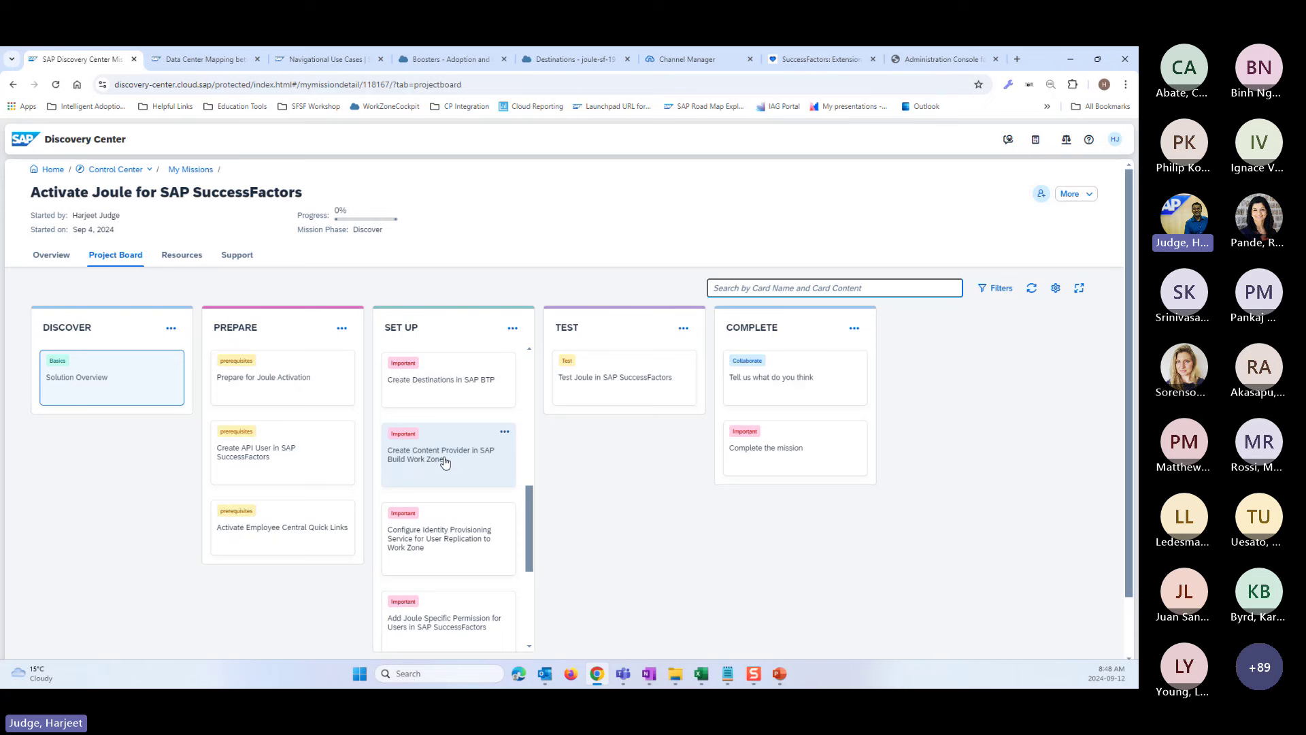
scroll(469, 558, down, 1)
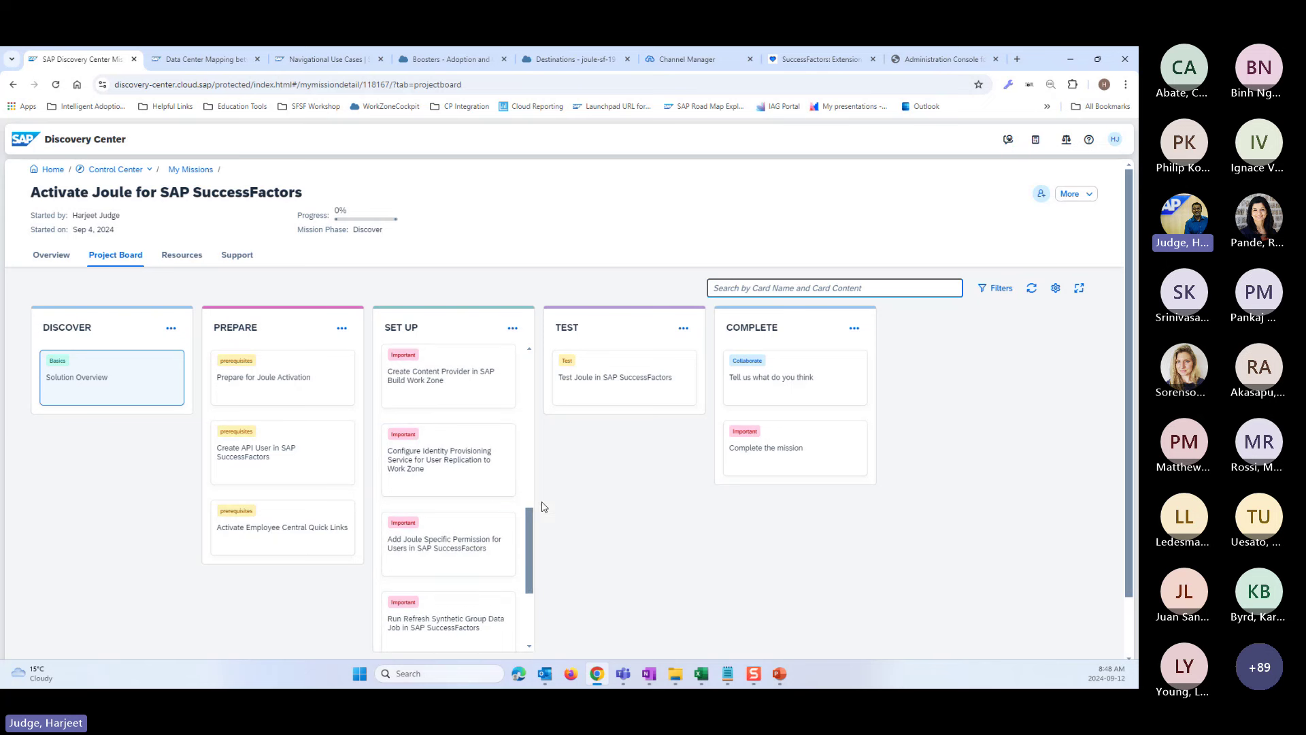
- Open the Properties of the SuccessFactors - Joulewrksp19 - Joule source system
click(937, 60)
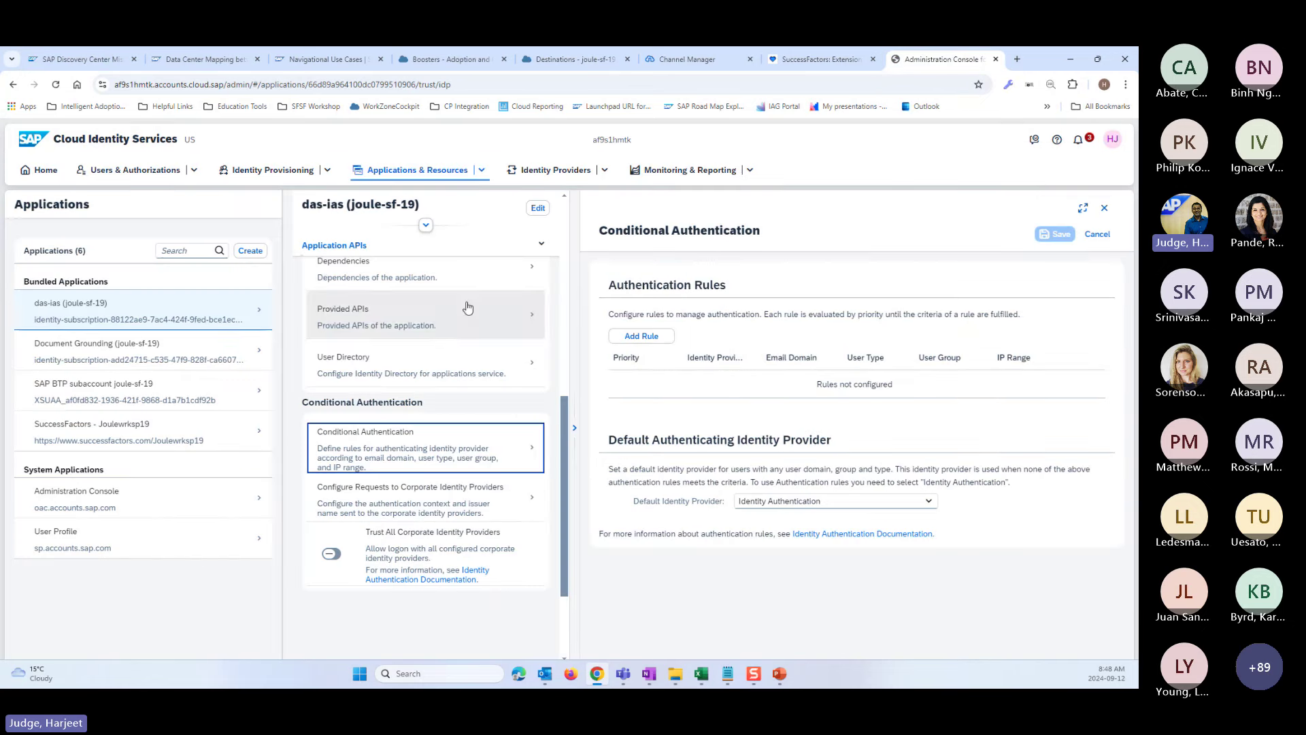
click(319, 176)
click(238, 192)
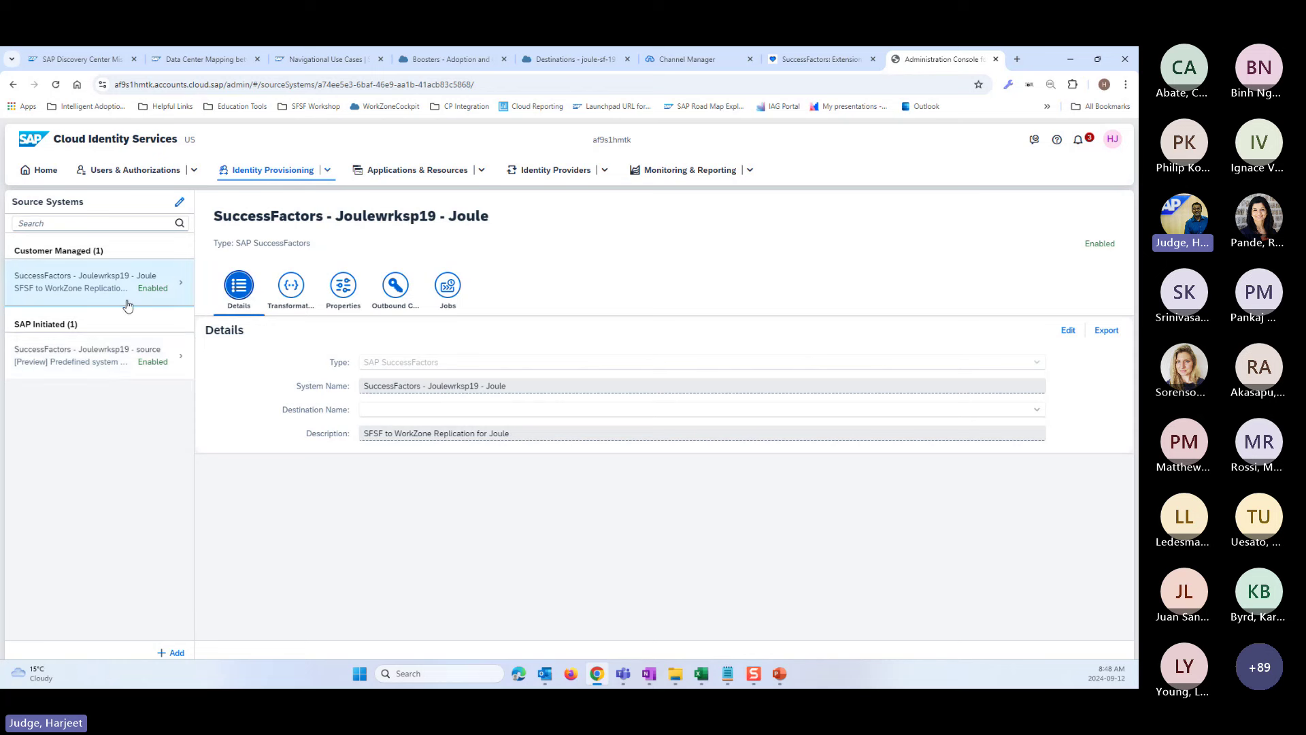
click(78, 289)
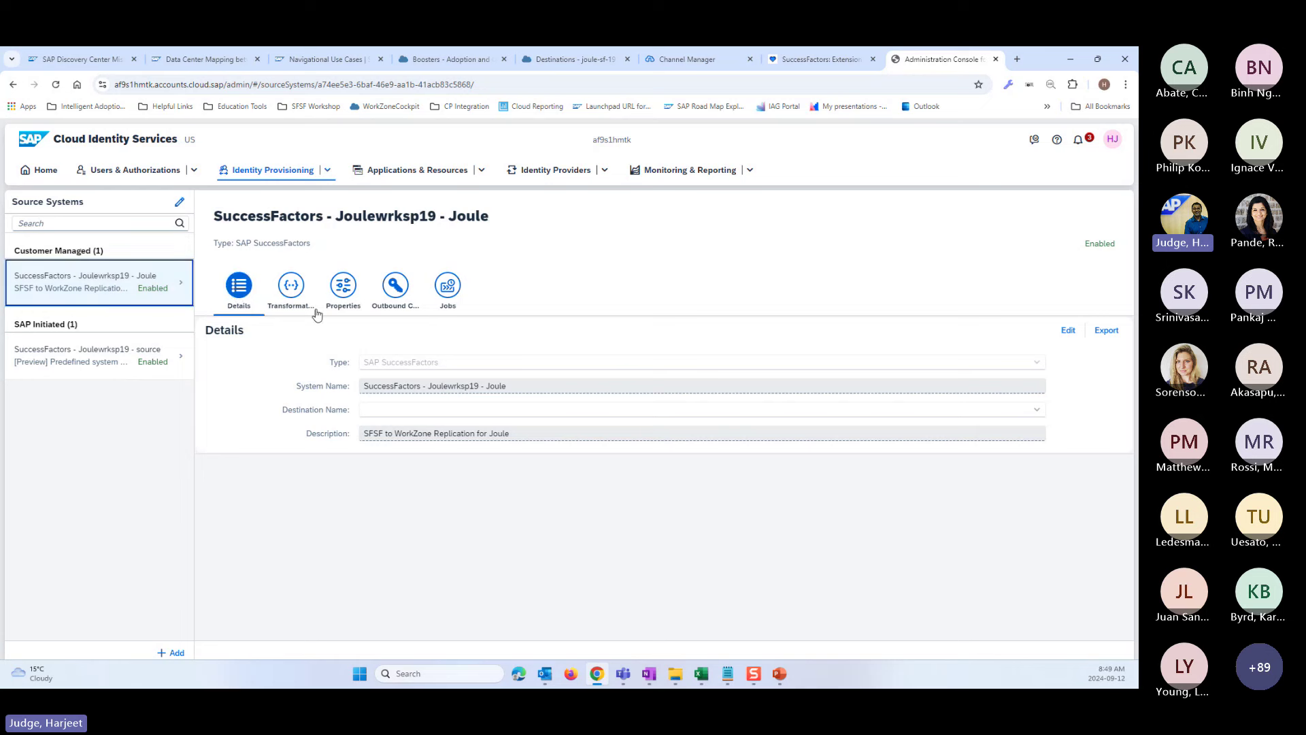
click(342, 291)
- Read the full sf.user.filter value, then go to Identity Provisioning Target Systems
scroll(719, 592, down, 1)
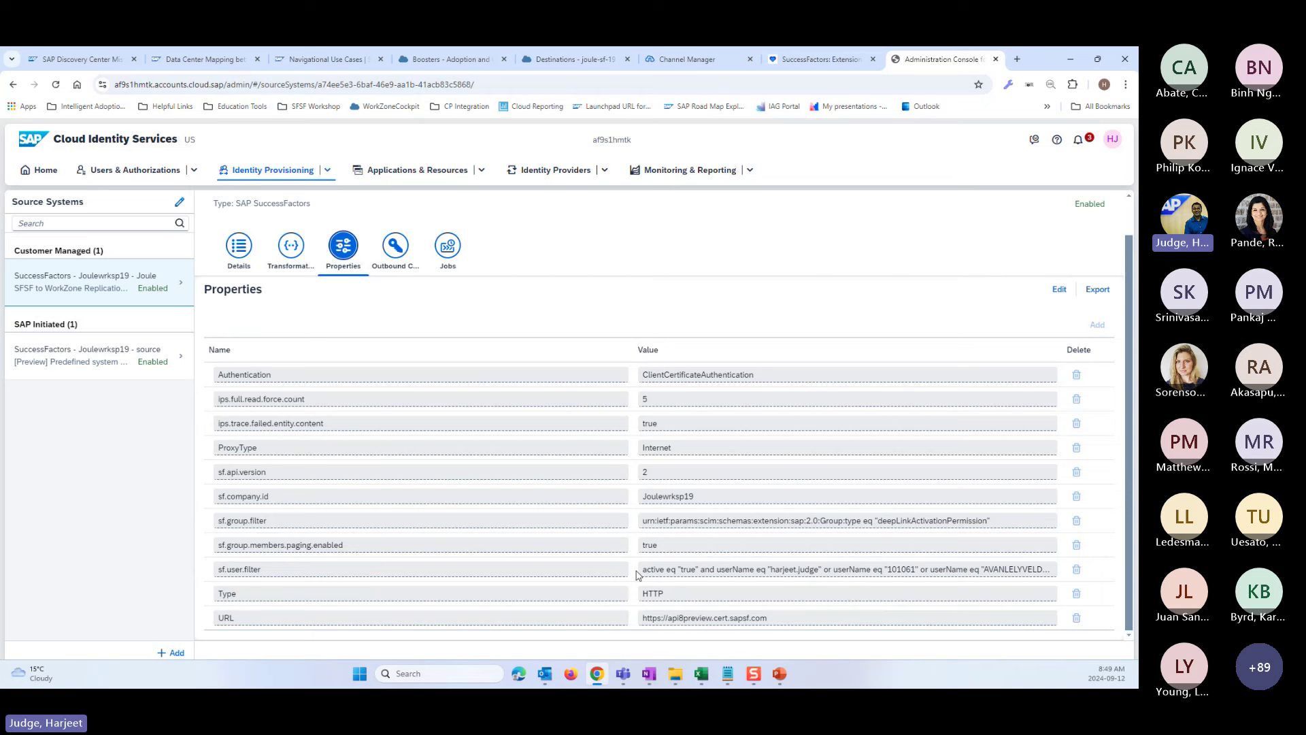
click(649, 572)
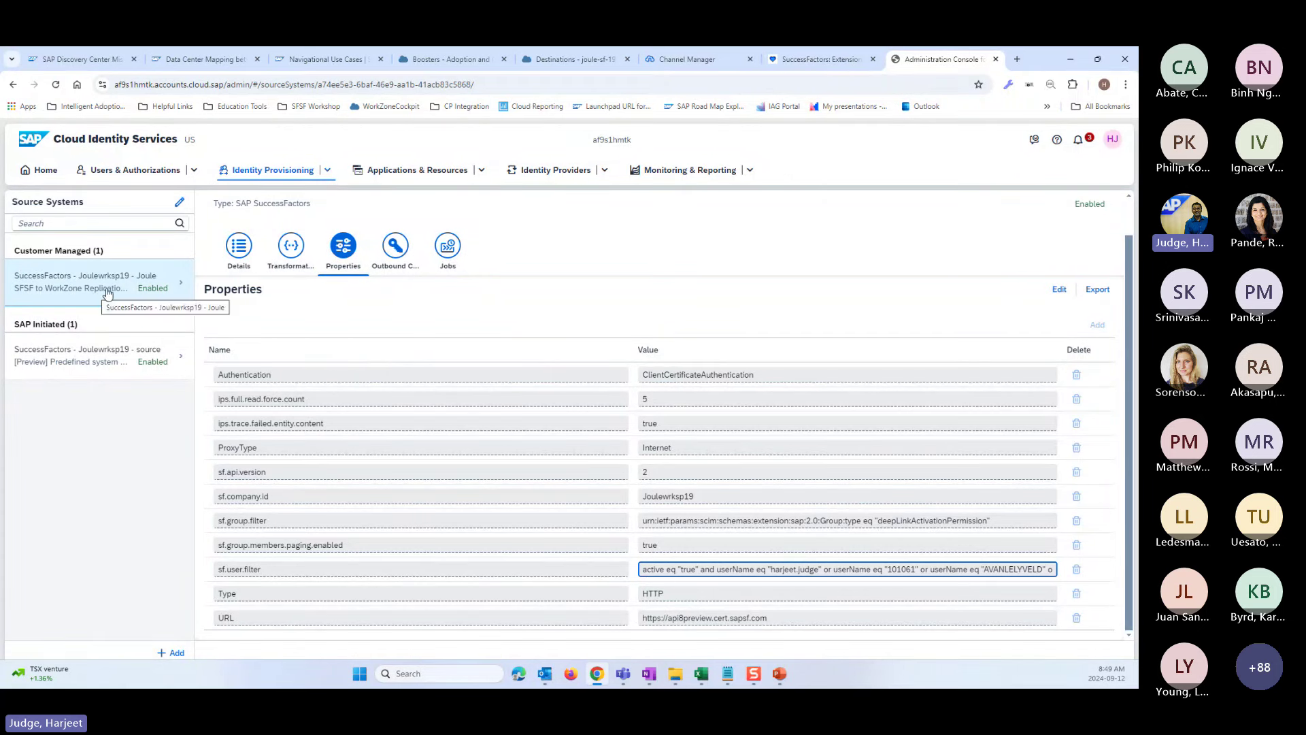
click(329, 173)
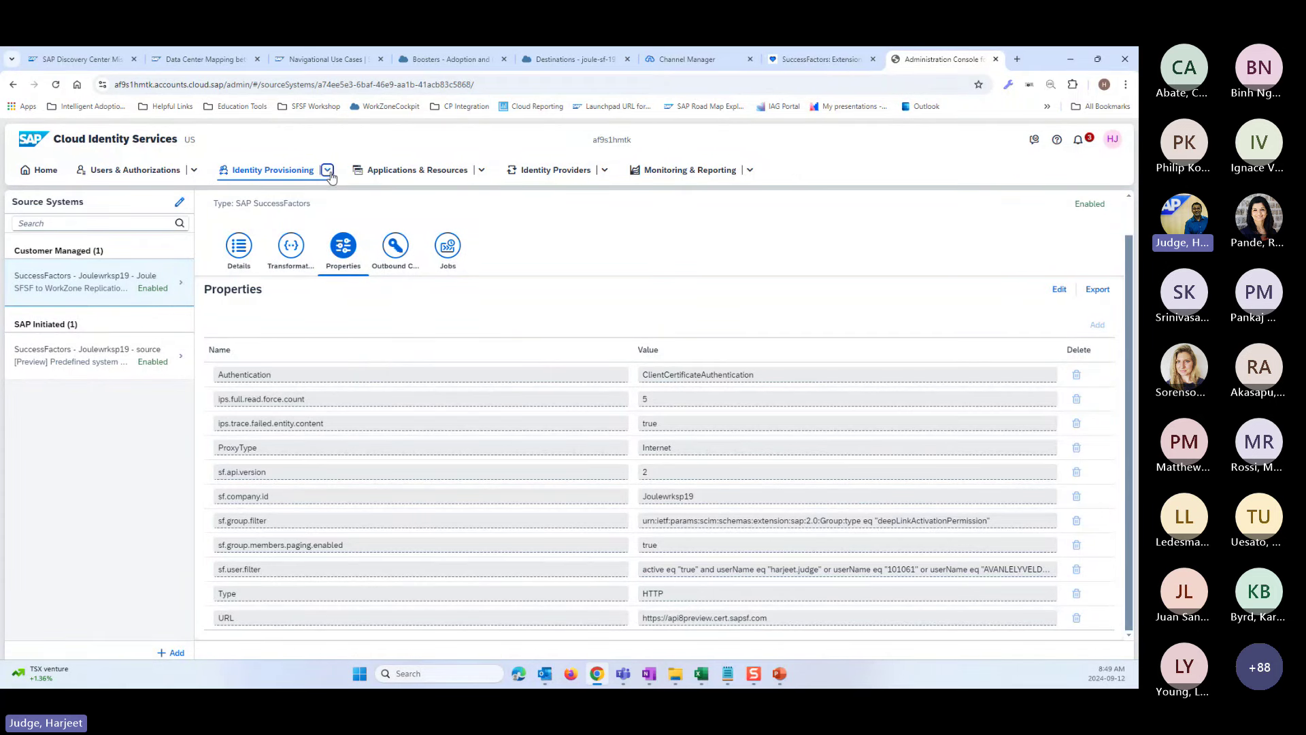
click(257, 210)
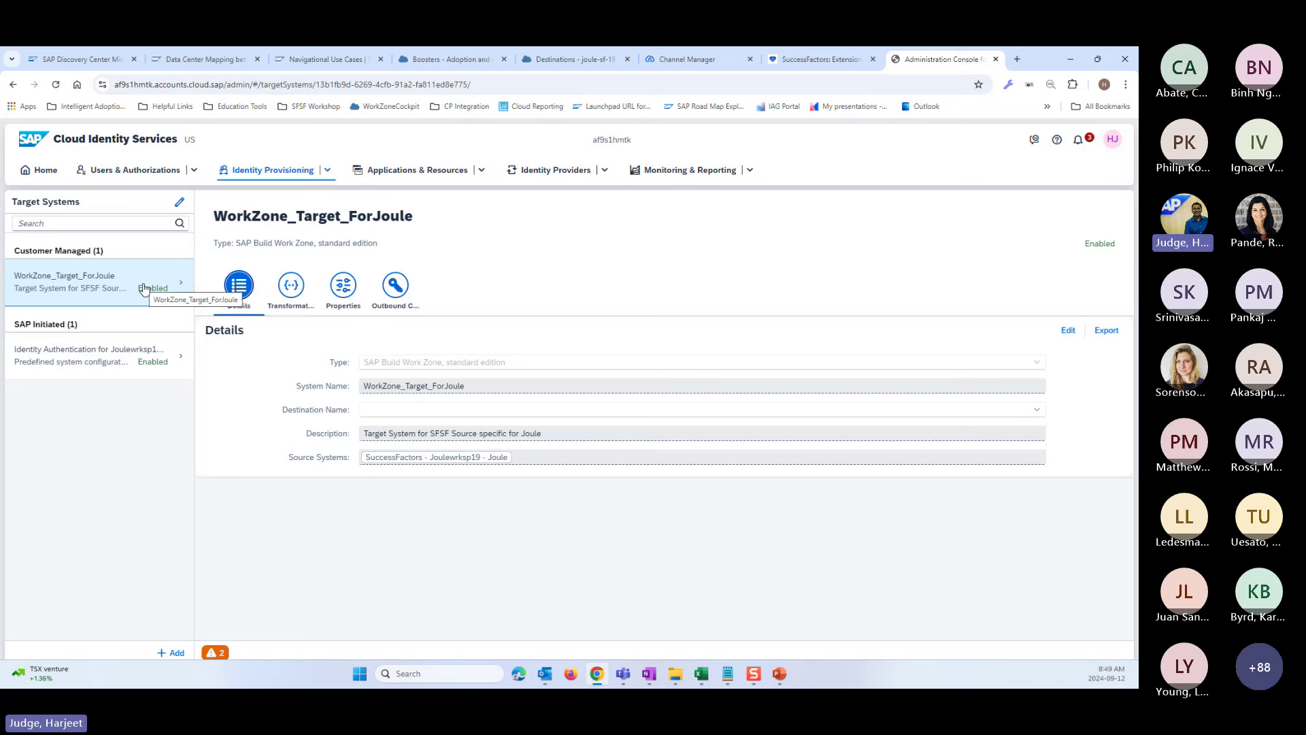
- Open WorkZone_Target_ForJoule's Properties and select the cflp.providerId value SFSF
click(100, 287)
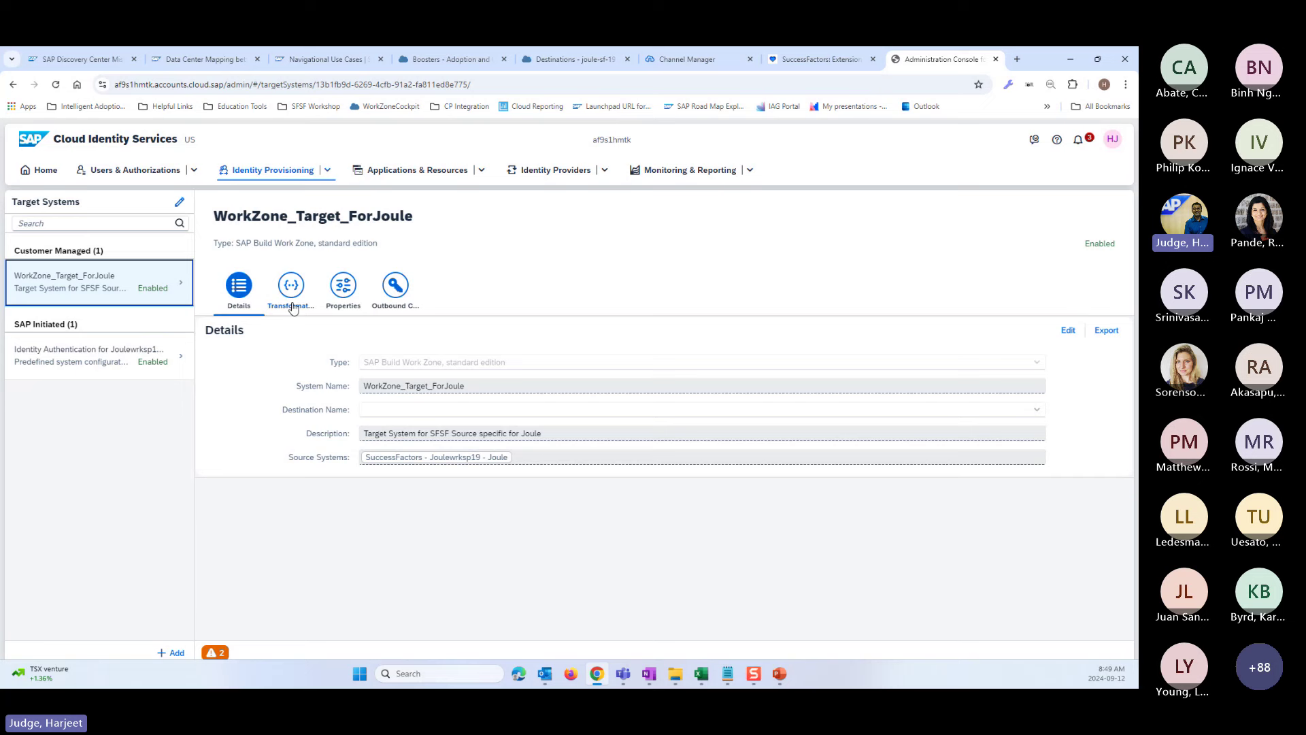
click(343, 289)
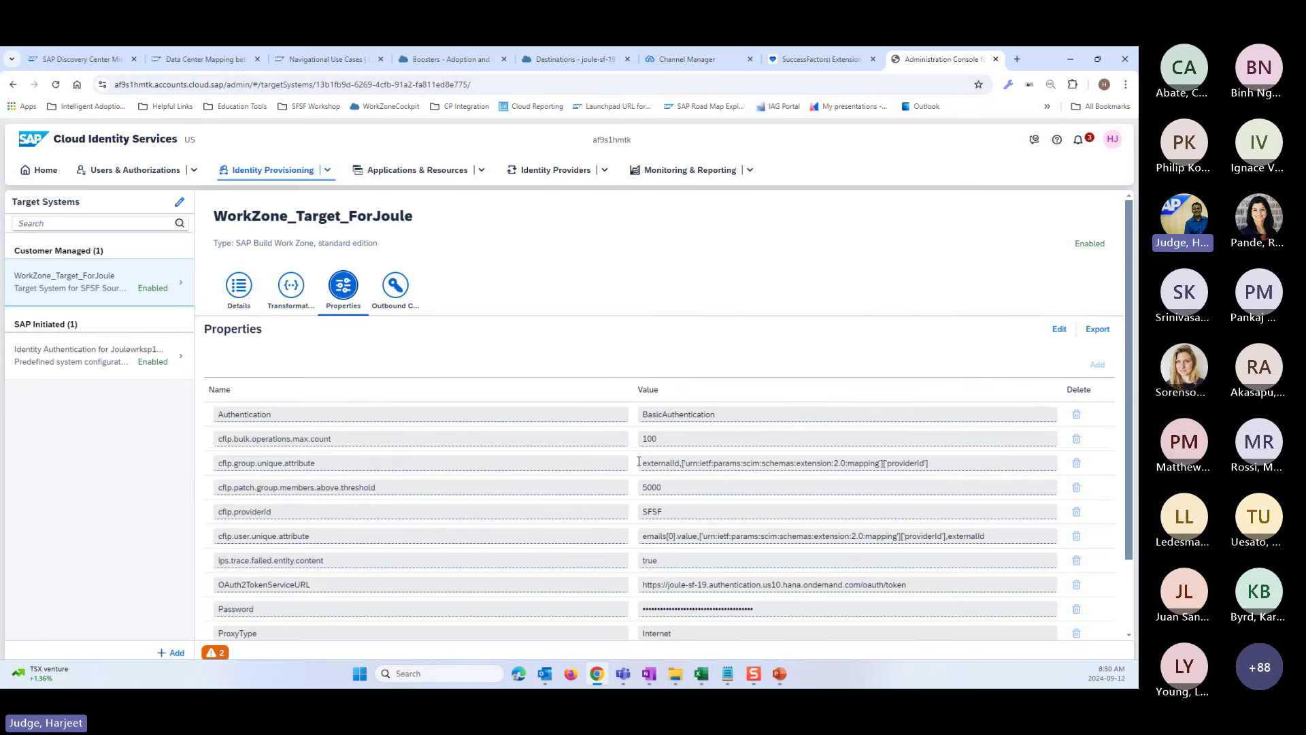
scroll(638, 463, down, 1)
click(672, 432)
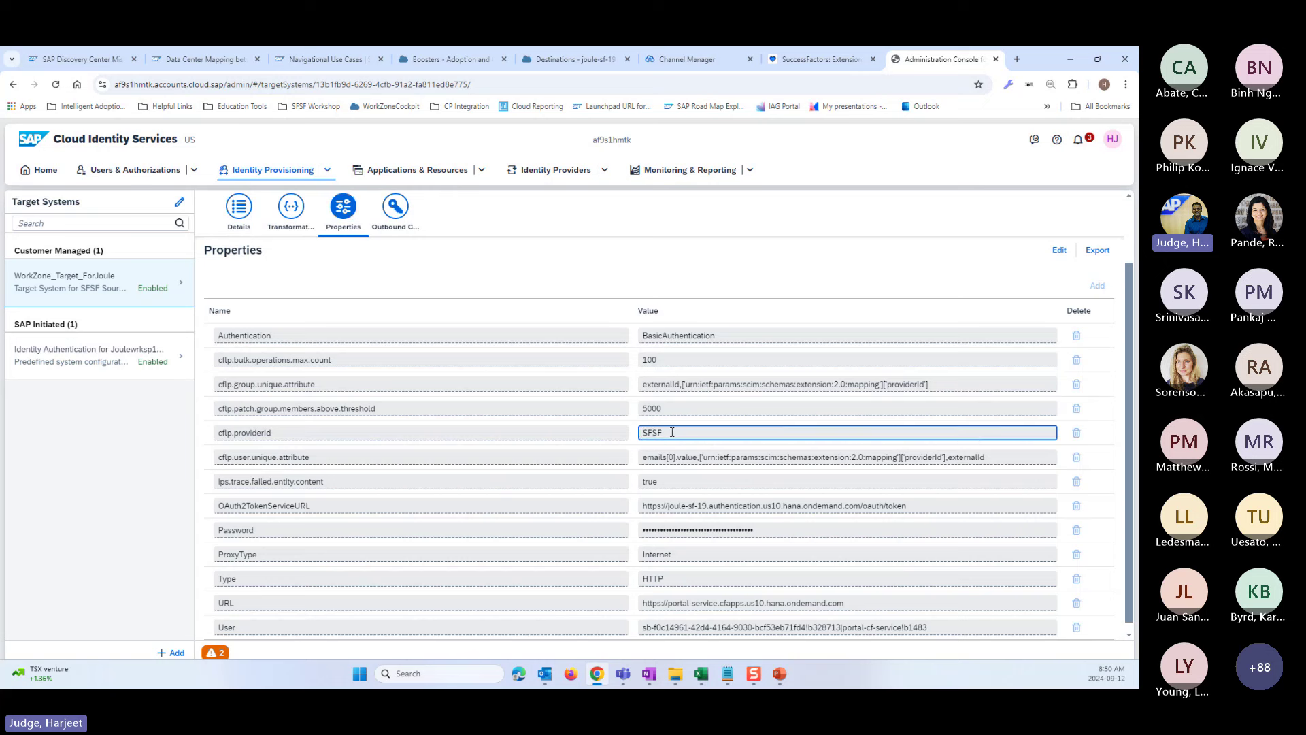
drag(672, 432, 640, 433)
- Compare cflp.providerId SFSF with the SFSF content channel ID in Work Zone Channel Manager
click(679, 59)
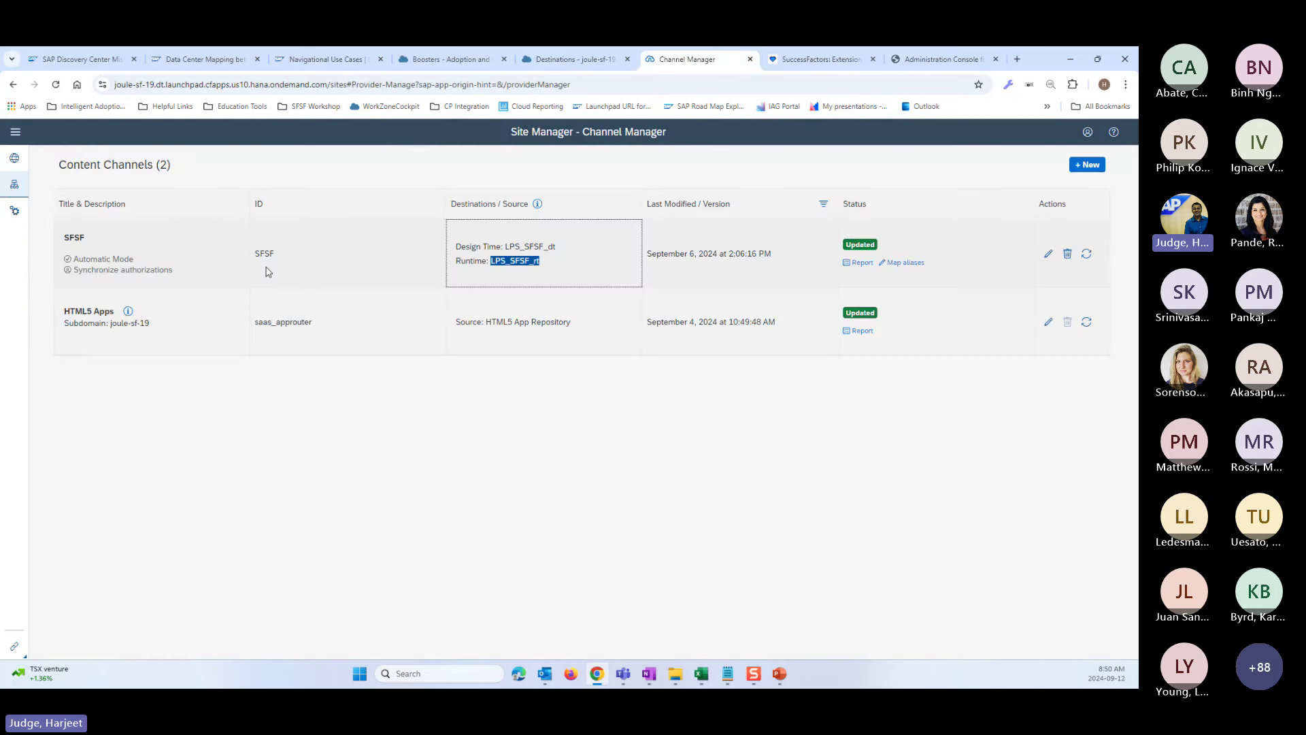
click(275, 257)
double_click(275, 257)
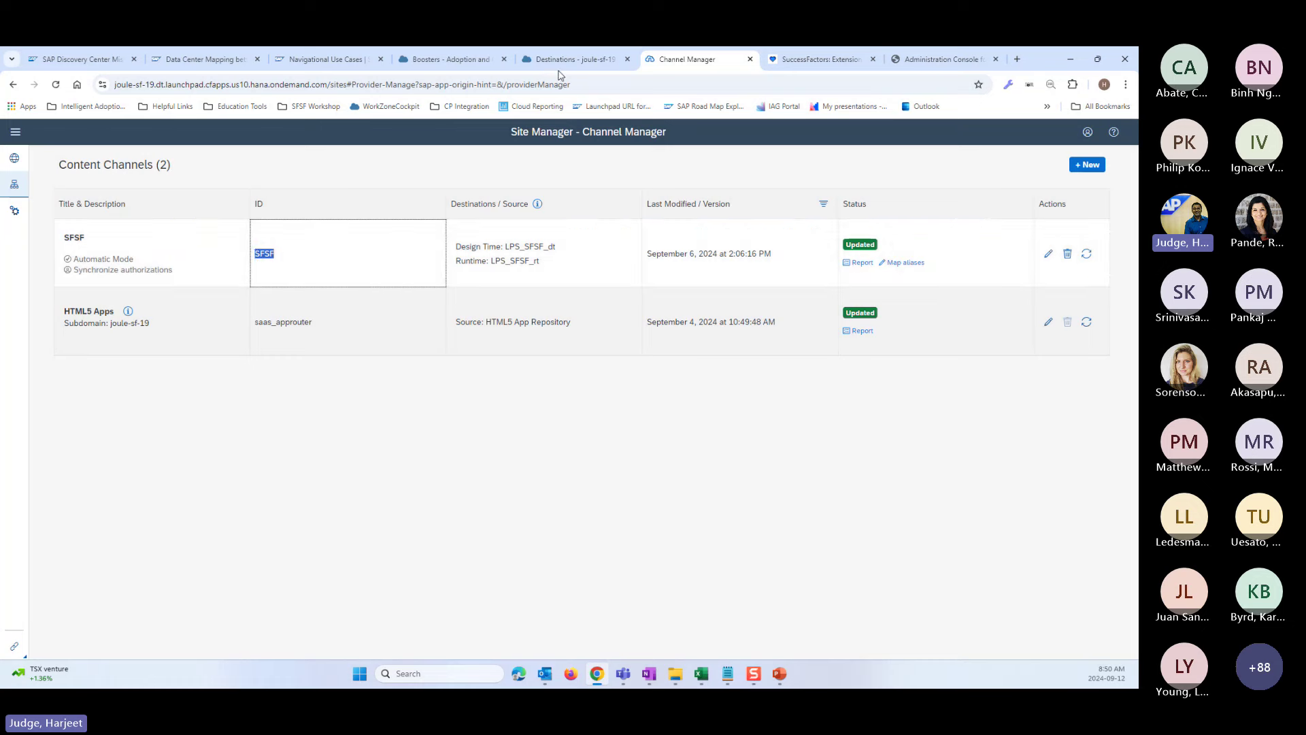
click(932, 59)
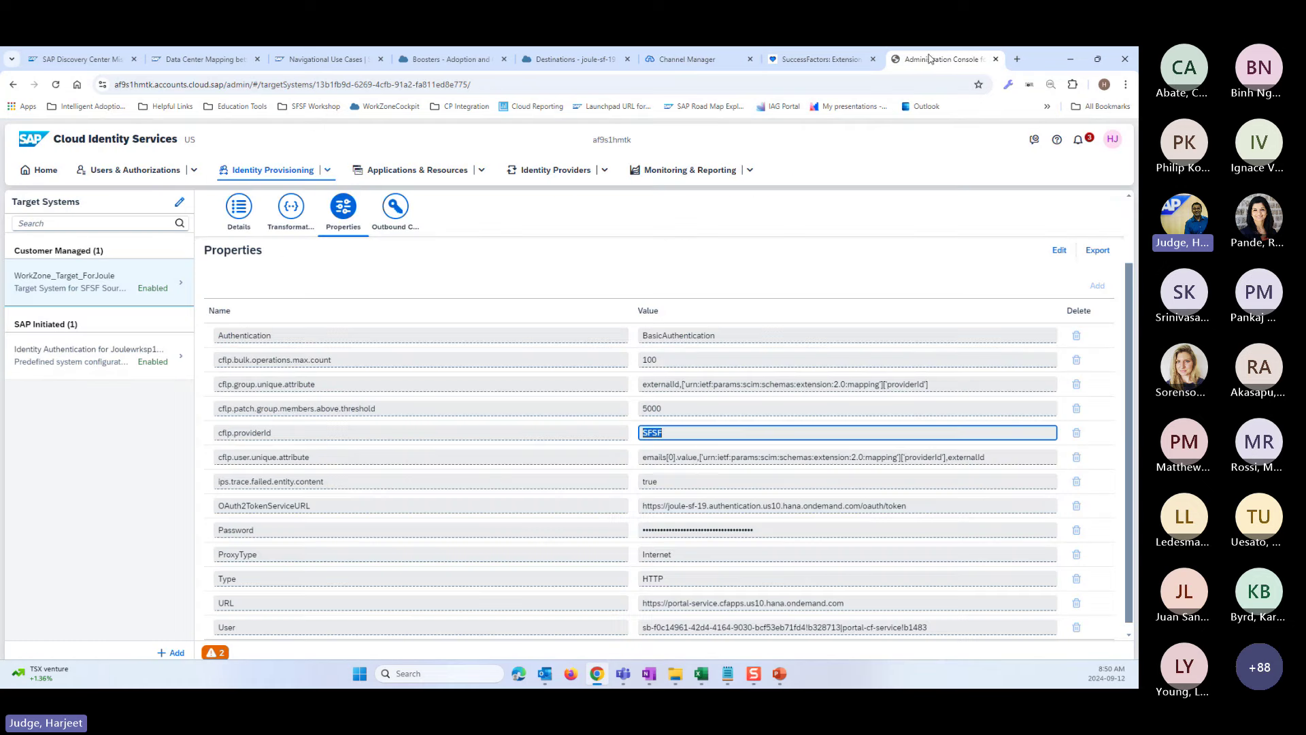
scroll(695, 460, down, 1)
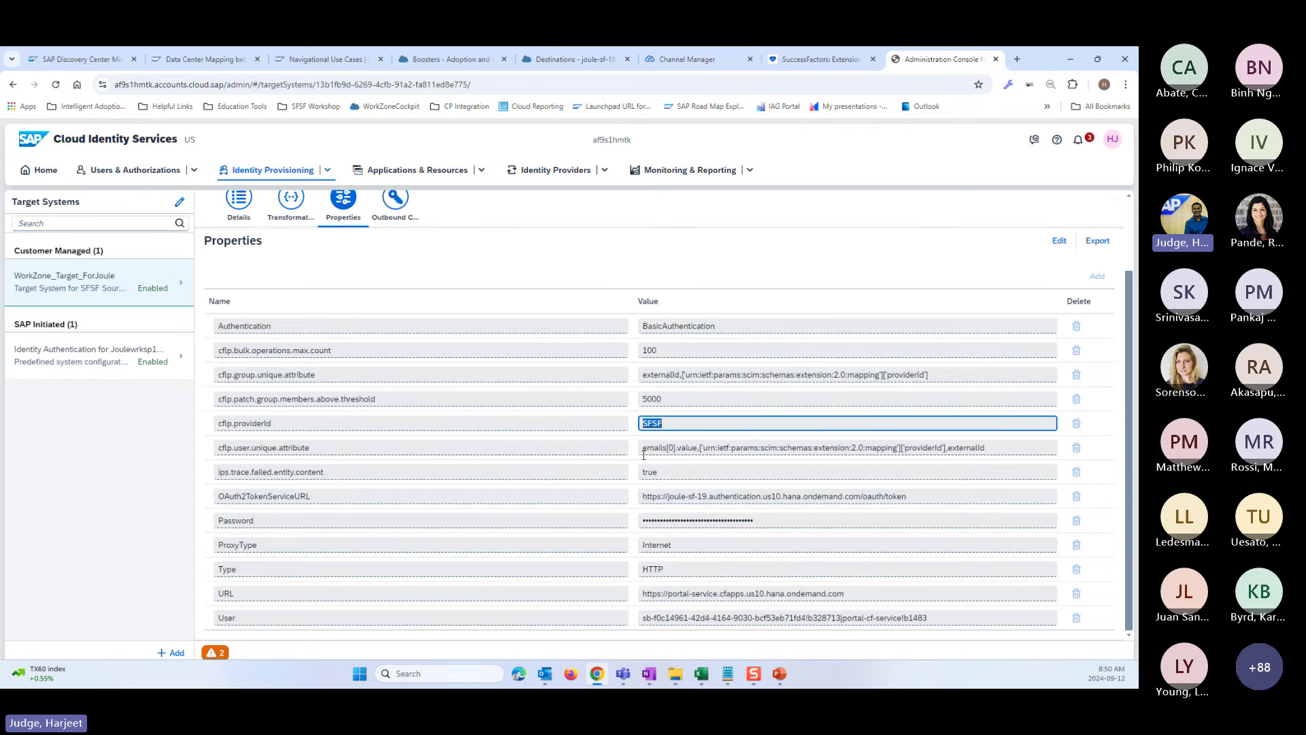
click(669, 424)
double_click(661, 424)
drag(937, 617, 882, 617)
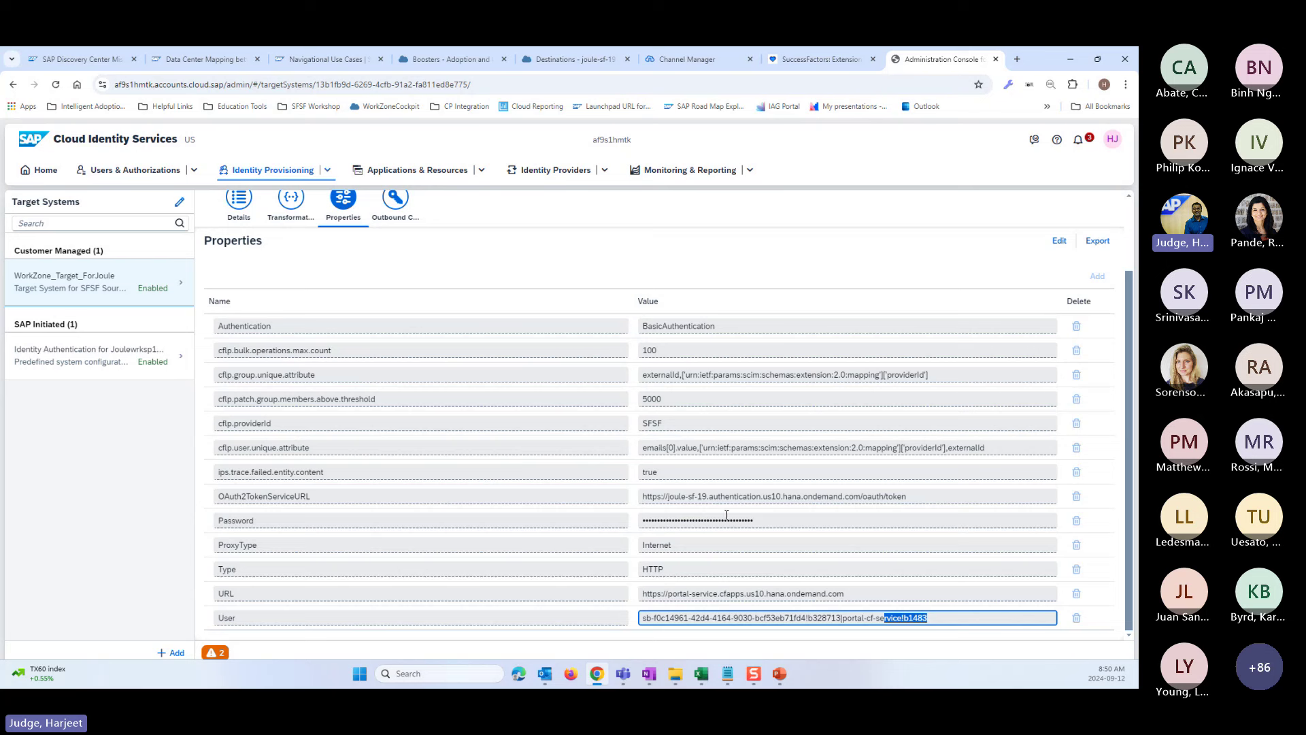
click(198, 60)
- Return to the Activate Joule project board and scroll the SET UP column
click(68, 62)
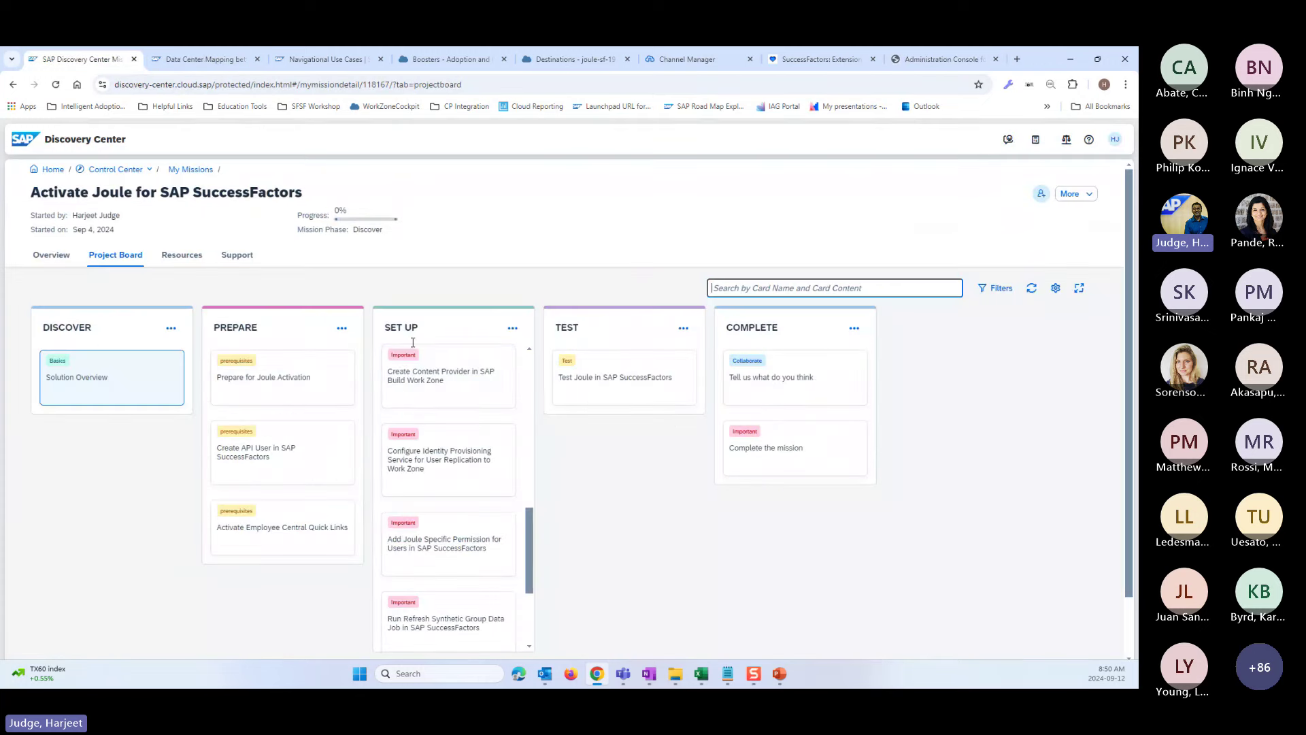
scroll(431, 431, down, 5)
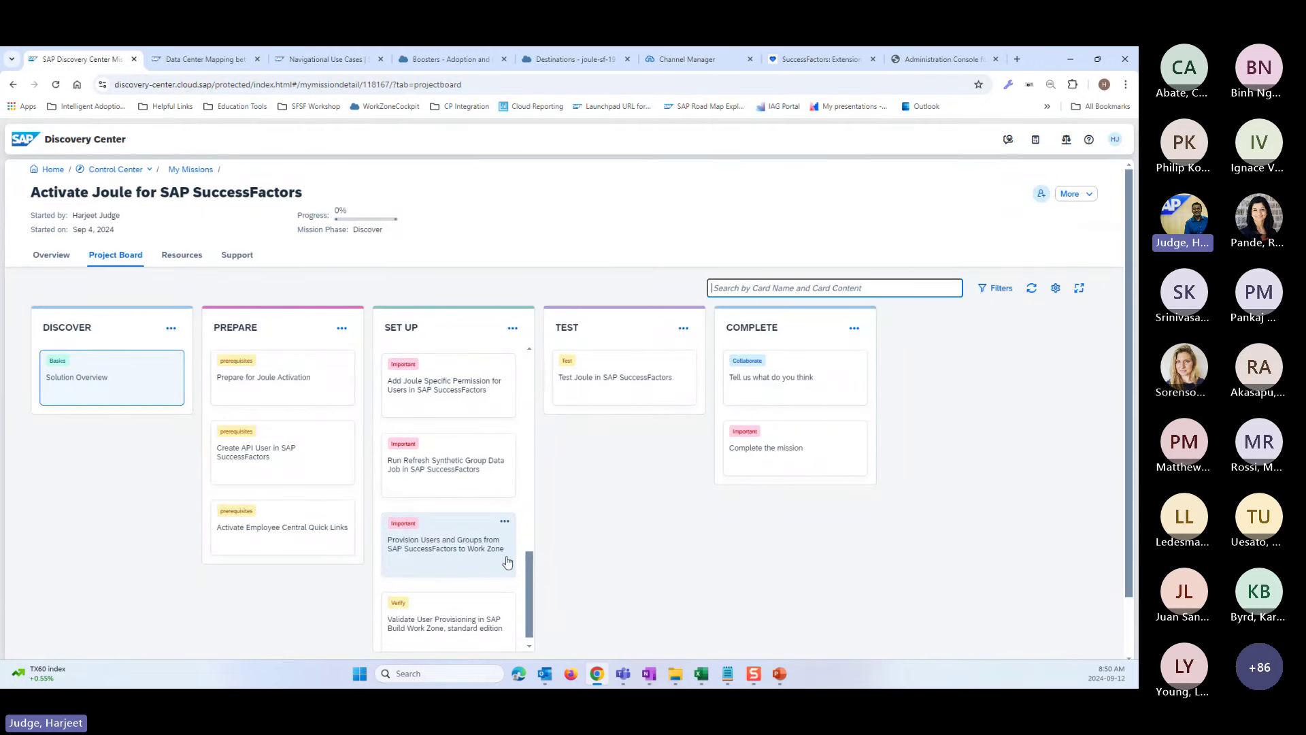
scroll(506, 564, down, 1)
scroll(471, 457, up, 1)
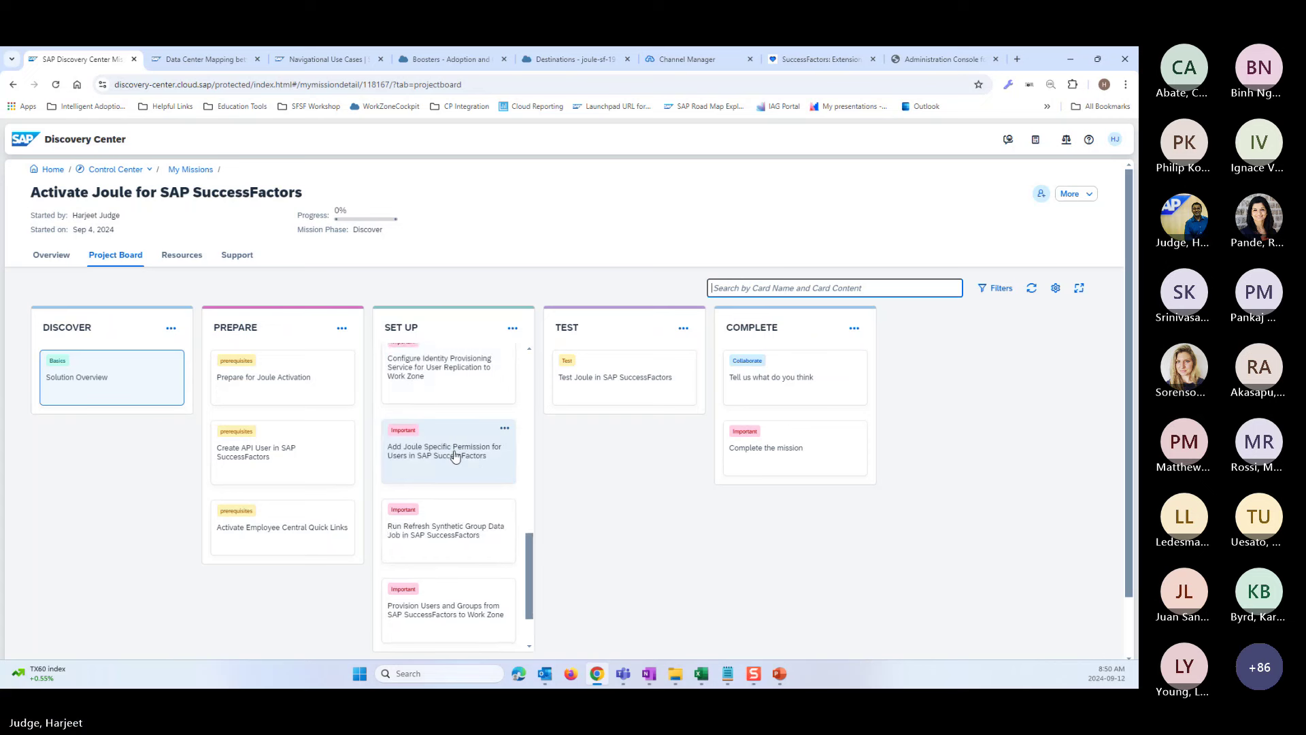
- Read the identity provisioning configuration card's instructions, then close it
click(431, 376)
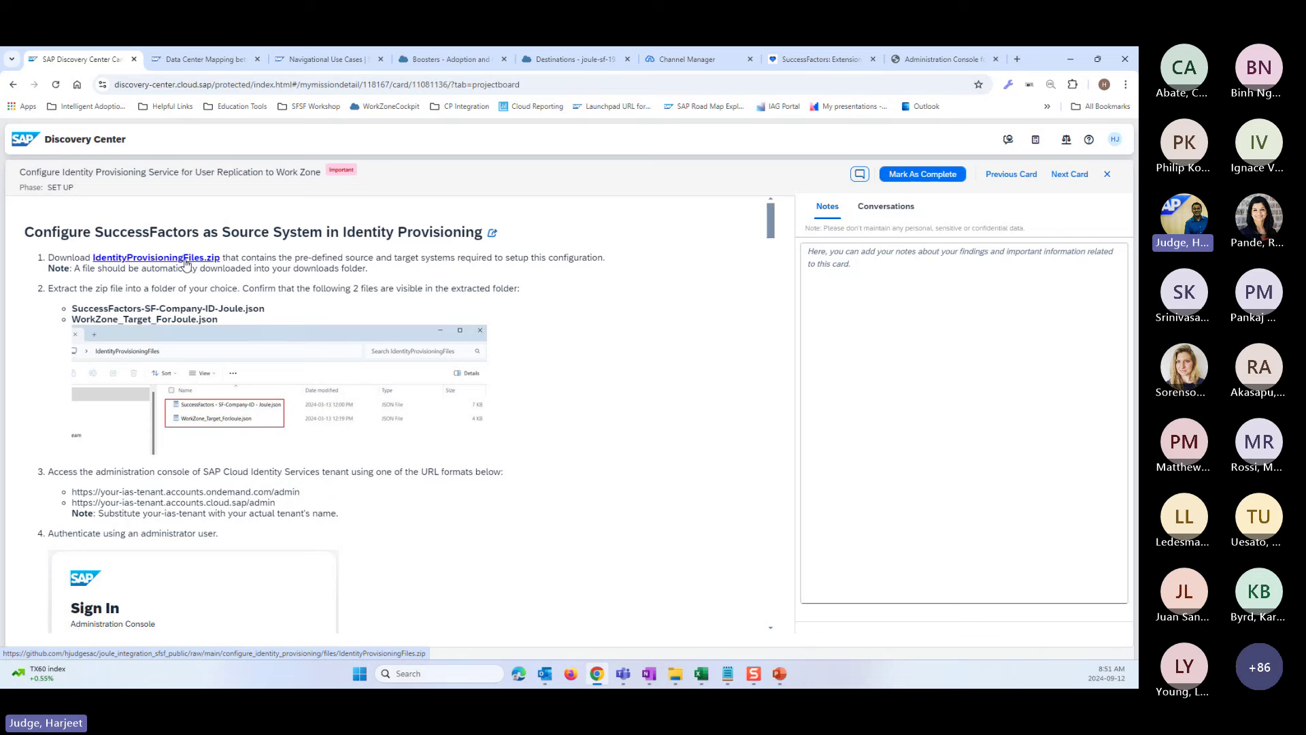
scroll(399, 485, down, 4)
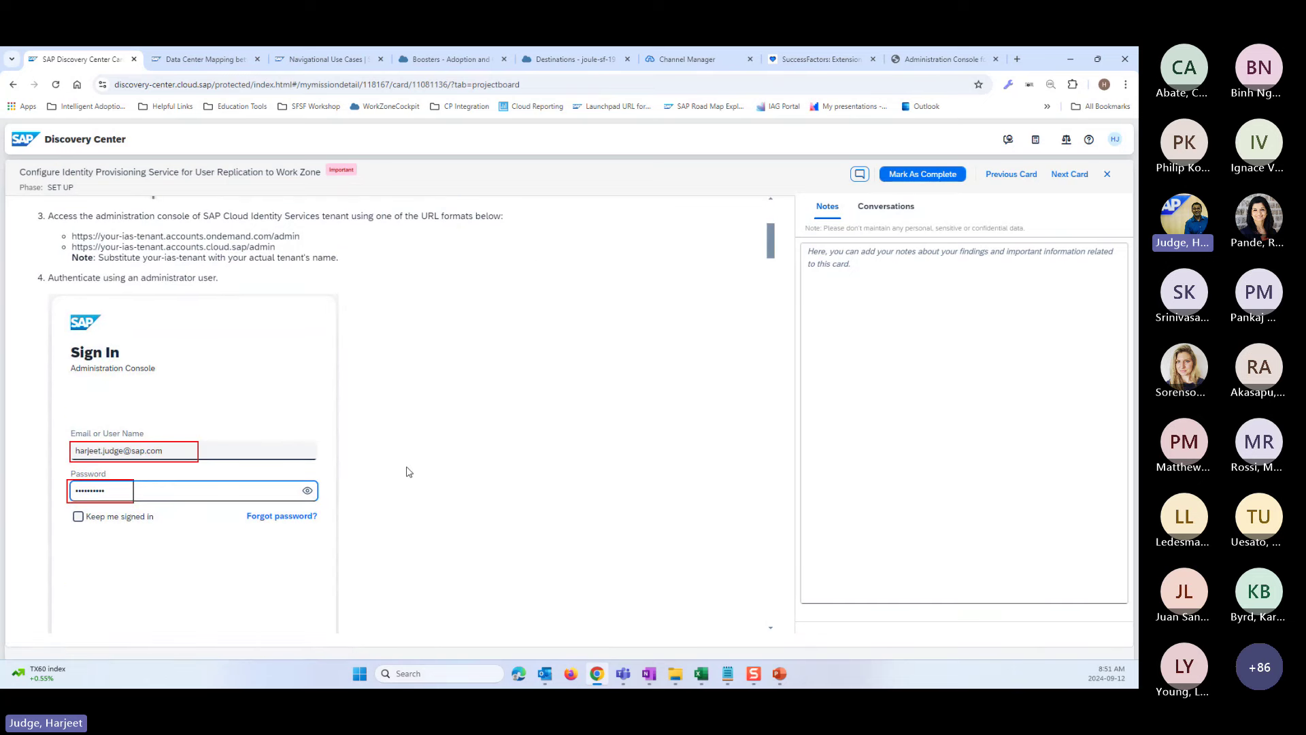
scroll(408, 471, down, 8)
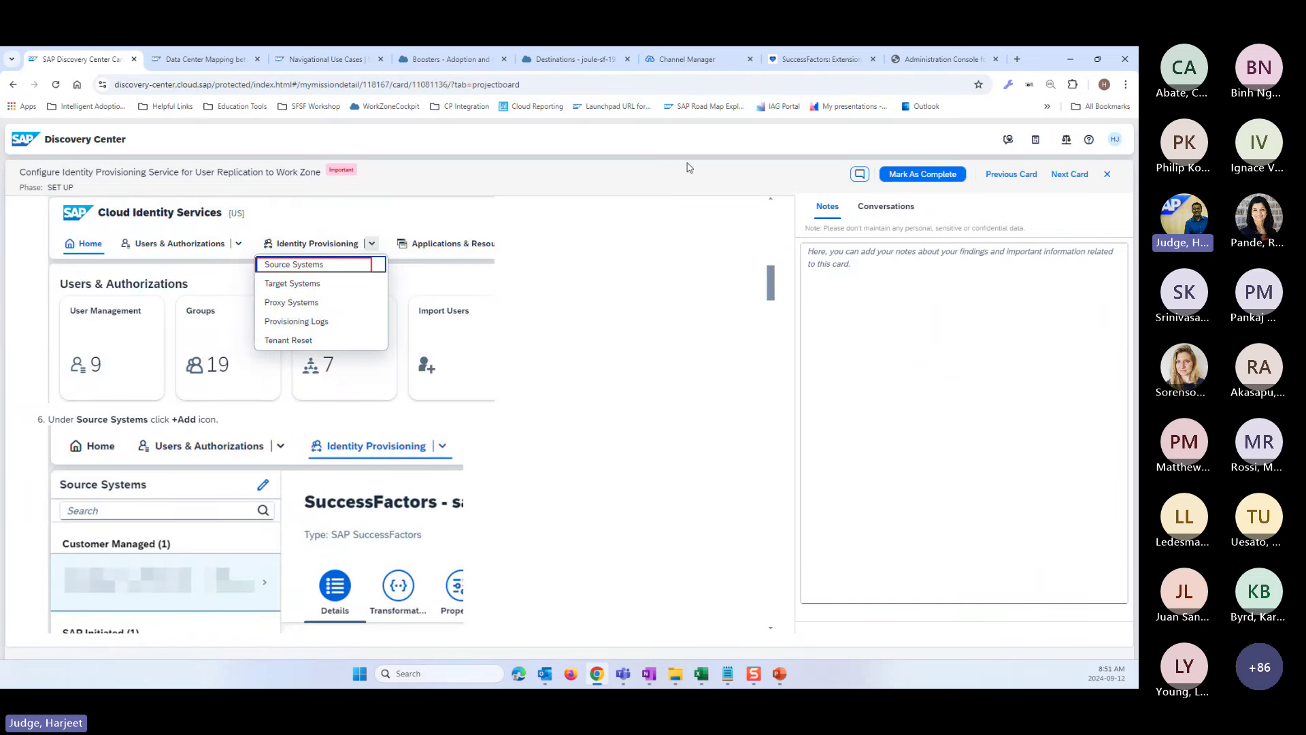
click(1106, 174)
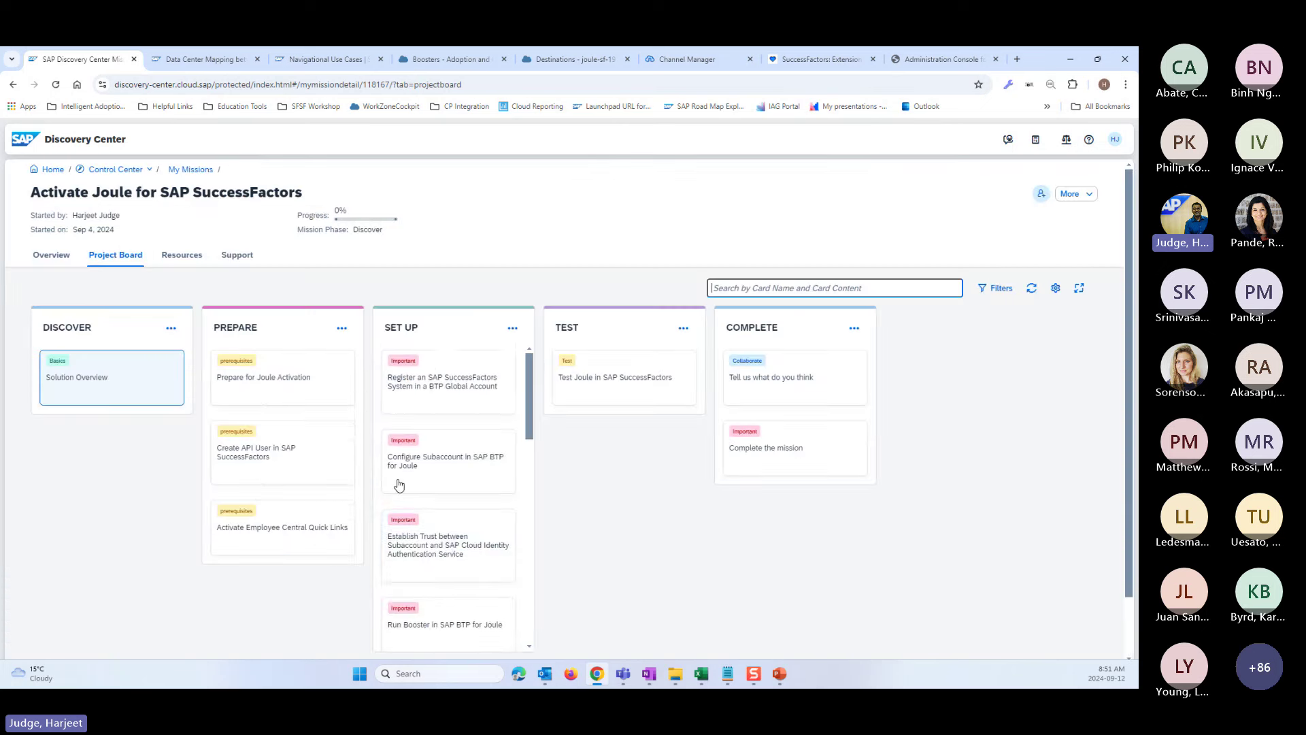
- Scroll to Add Joule Specific Permission and Run Refresh Synthetic Group Data Job cards
scroll(399, 484, down, 3)
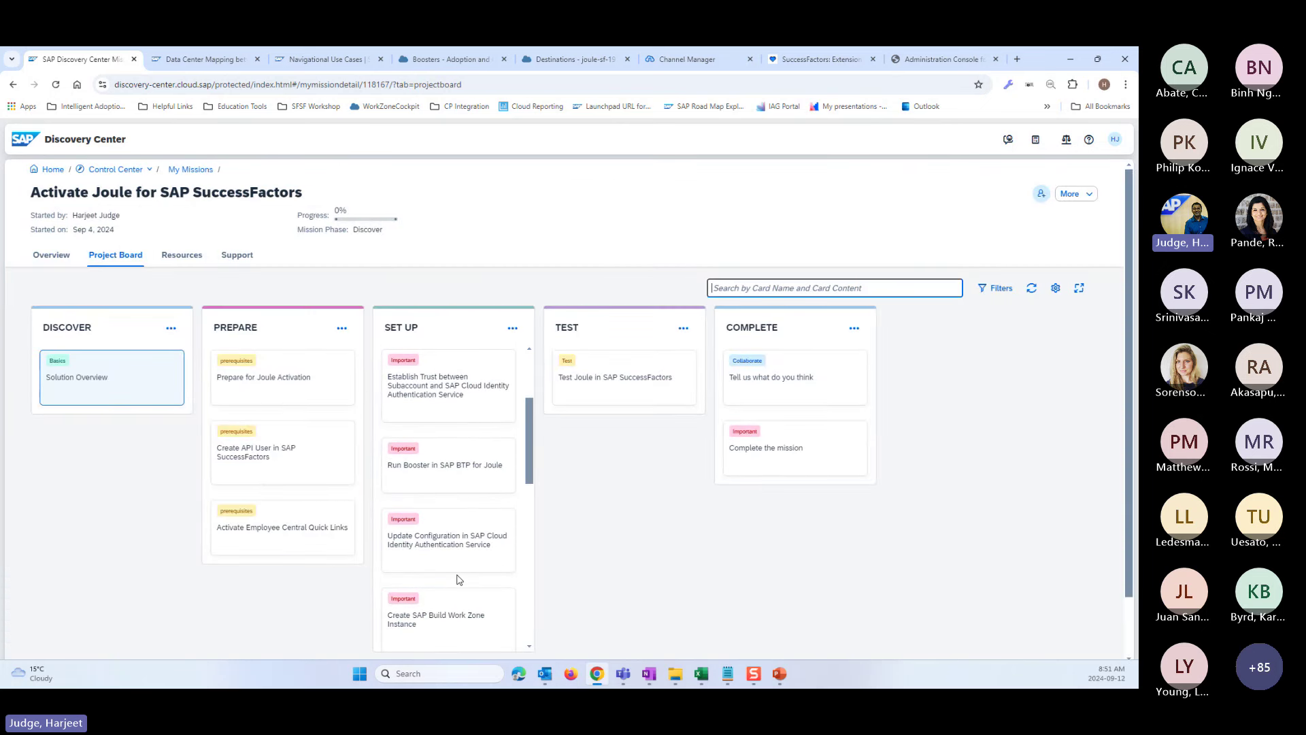
scroll(456, 579, down, 3)
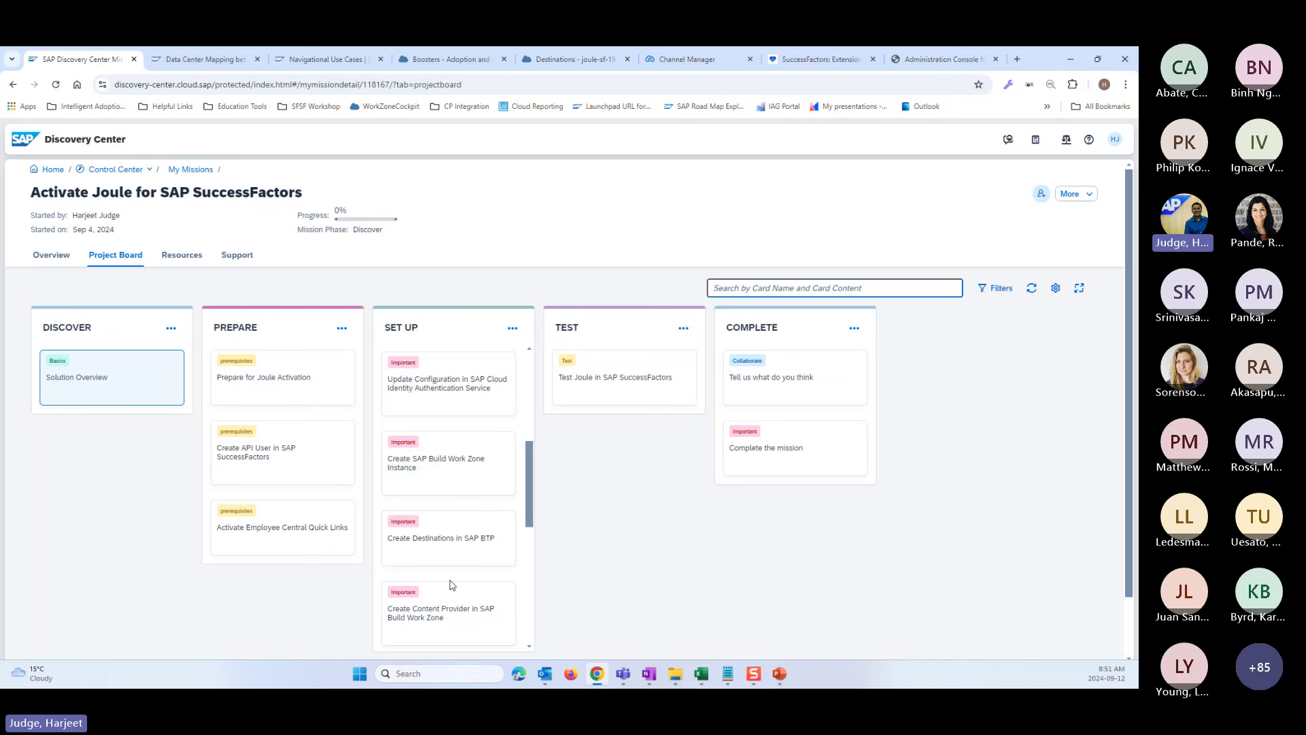
drag(529, 509, 529, 573)
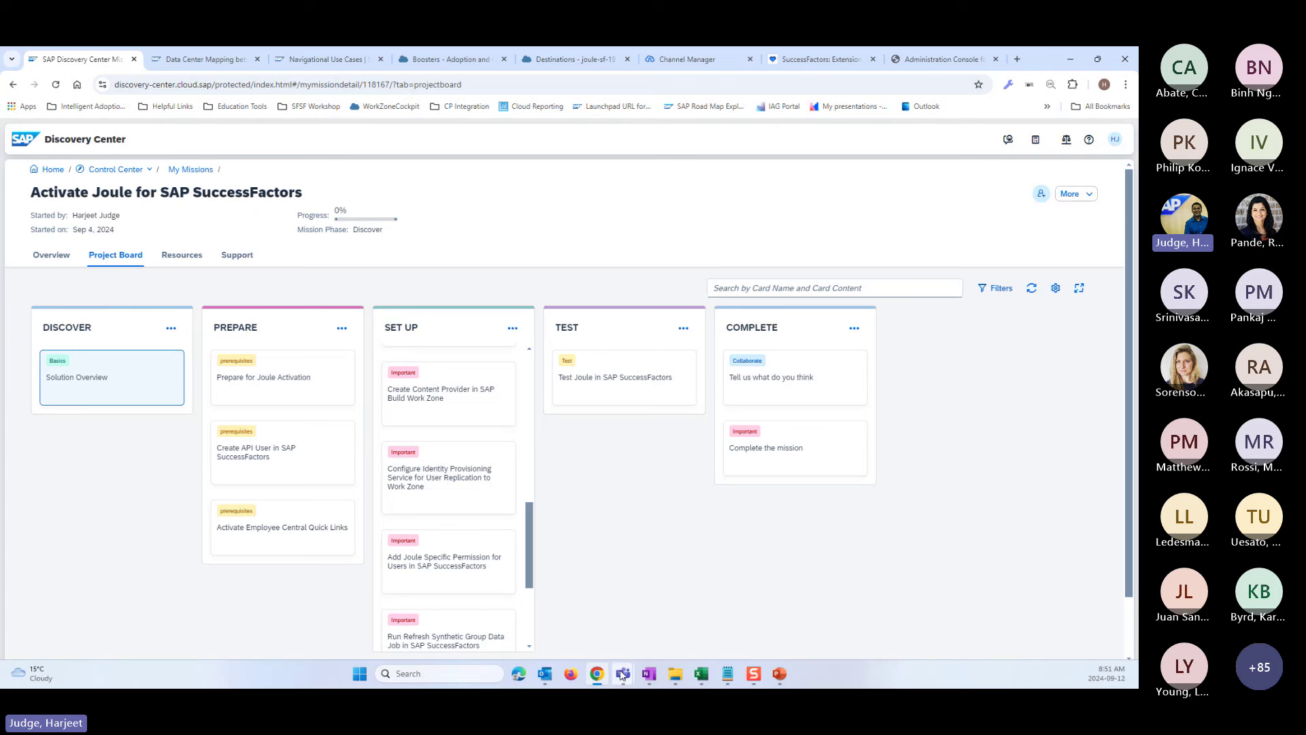
mouse_move(621, 674)
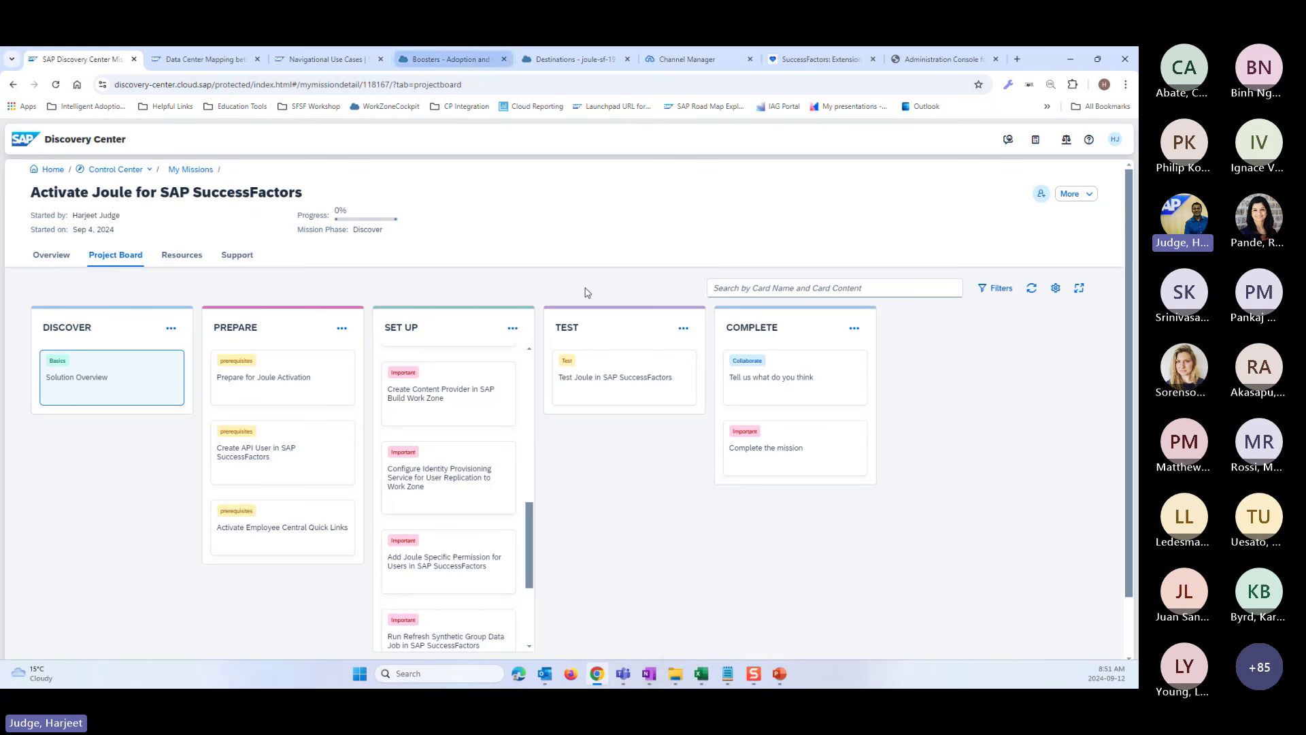
- Copy the Joulewrksp19 SuccessFactors login URL from cell B3 of Systems for Workshop.xlsx
click(701, 675)
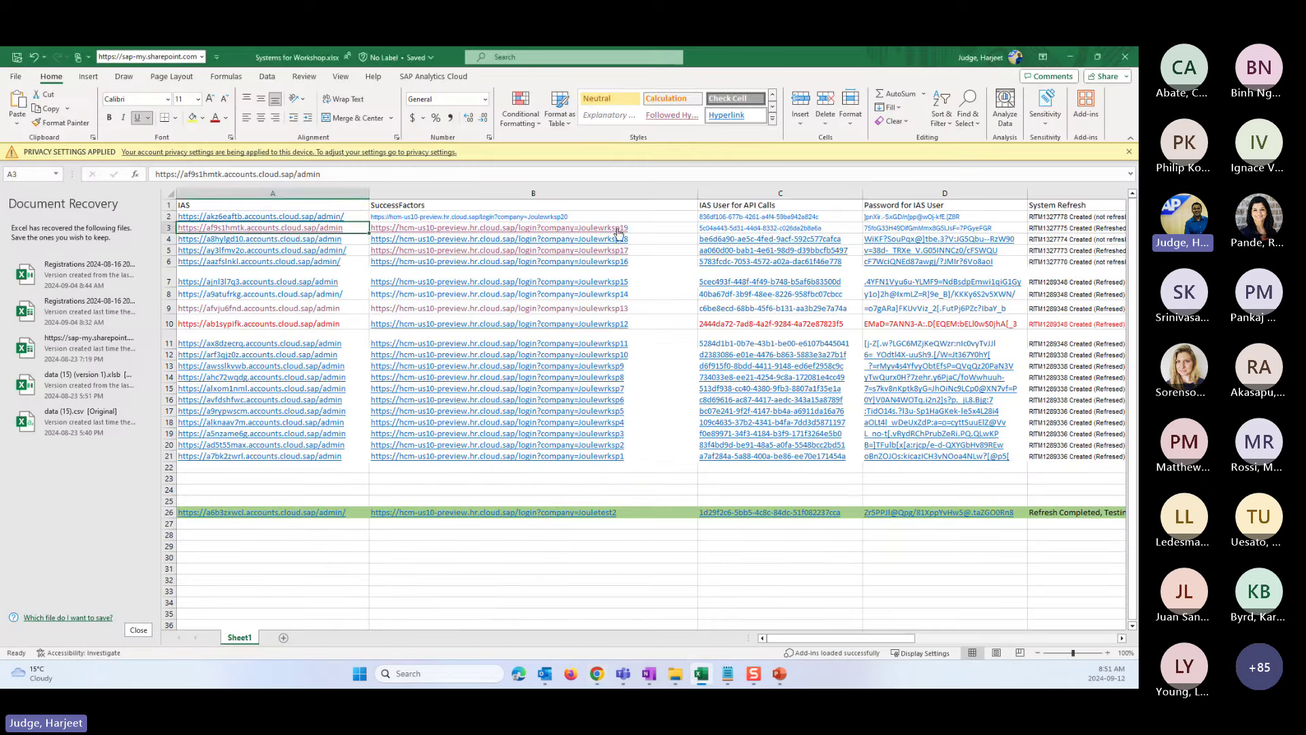
right_click(619, 232)
click(643, 255)
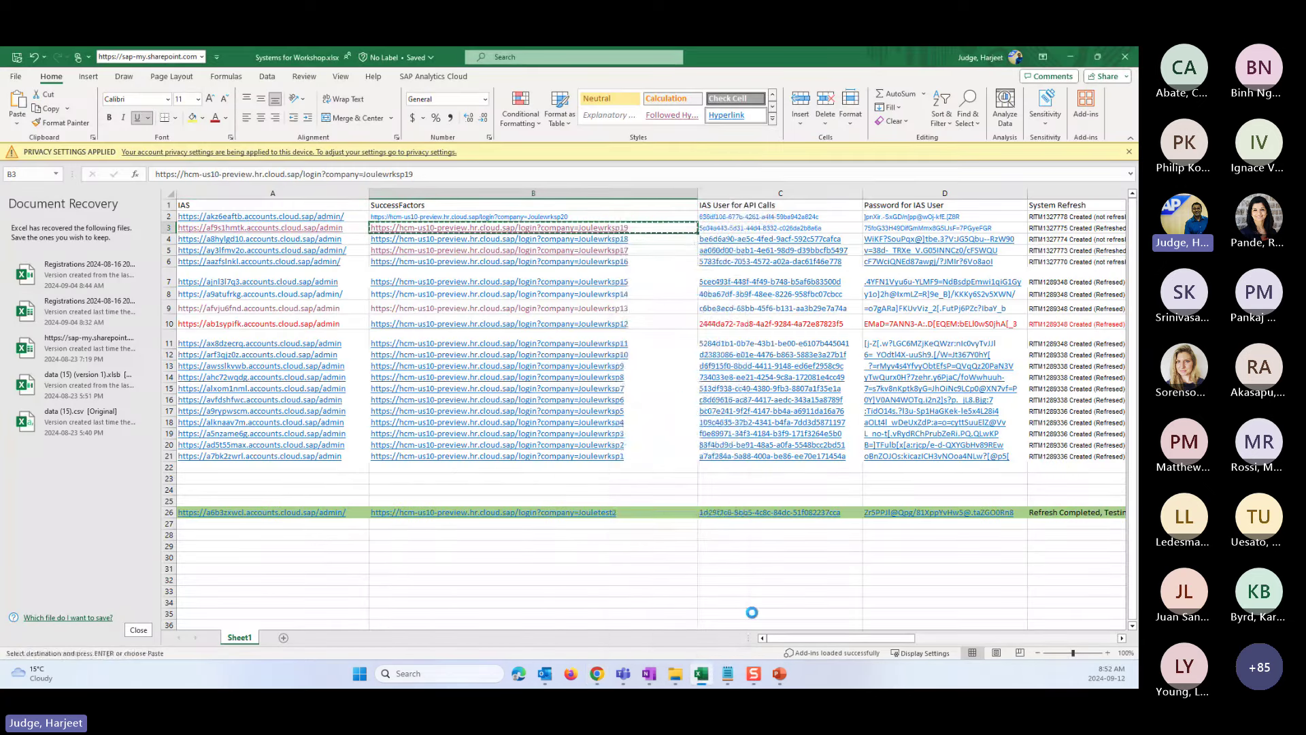
right_click(599, 675)
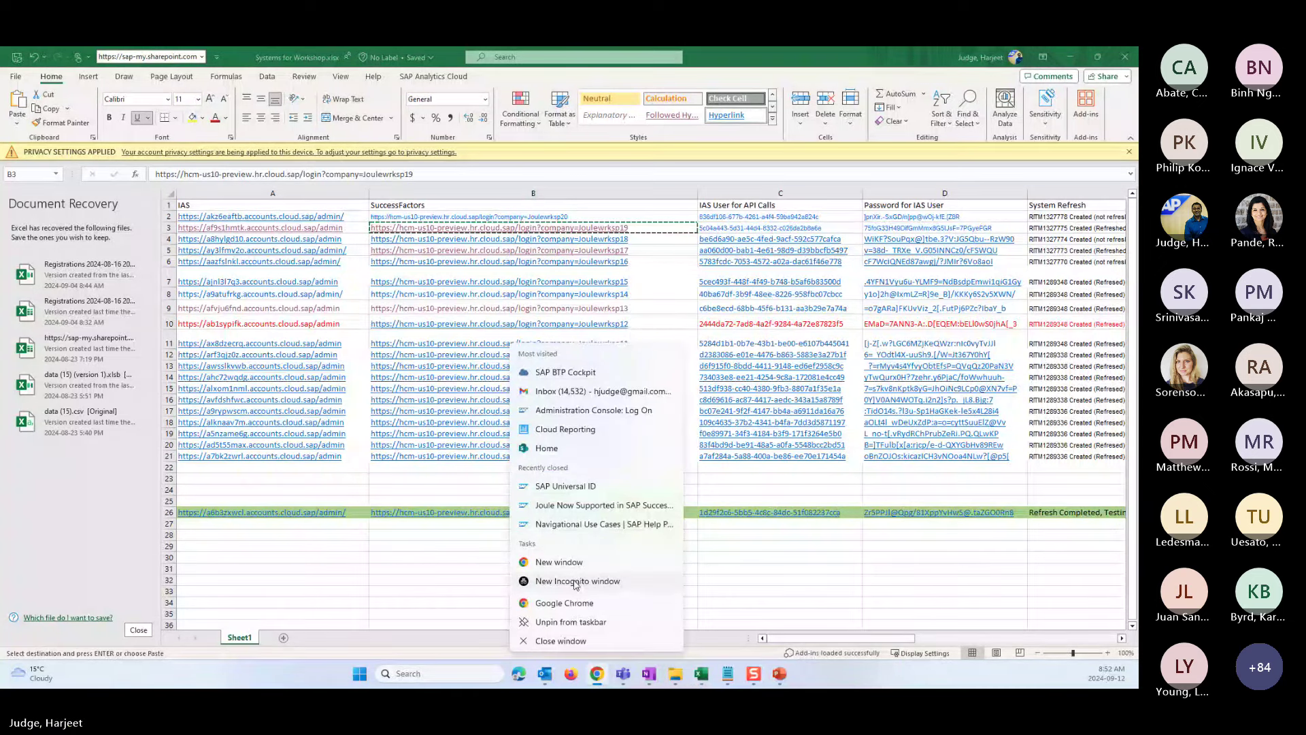
- In an incognito window, load the copied Joulewrksp19 login link and sign in with the user's credentials
key(Escape)
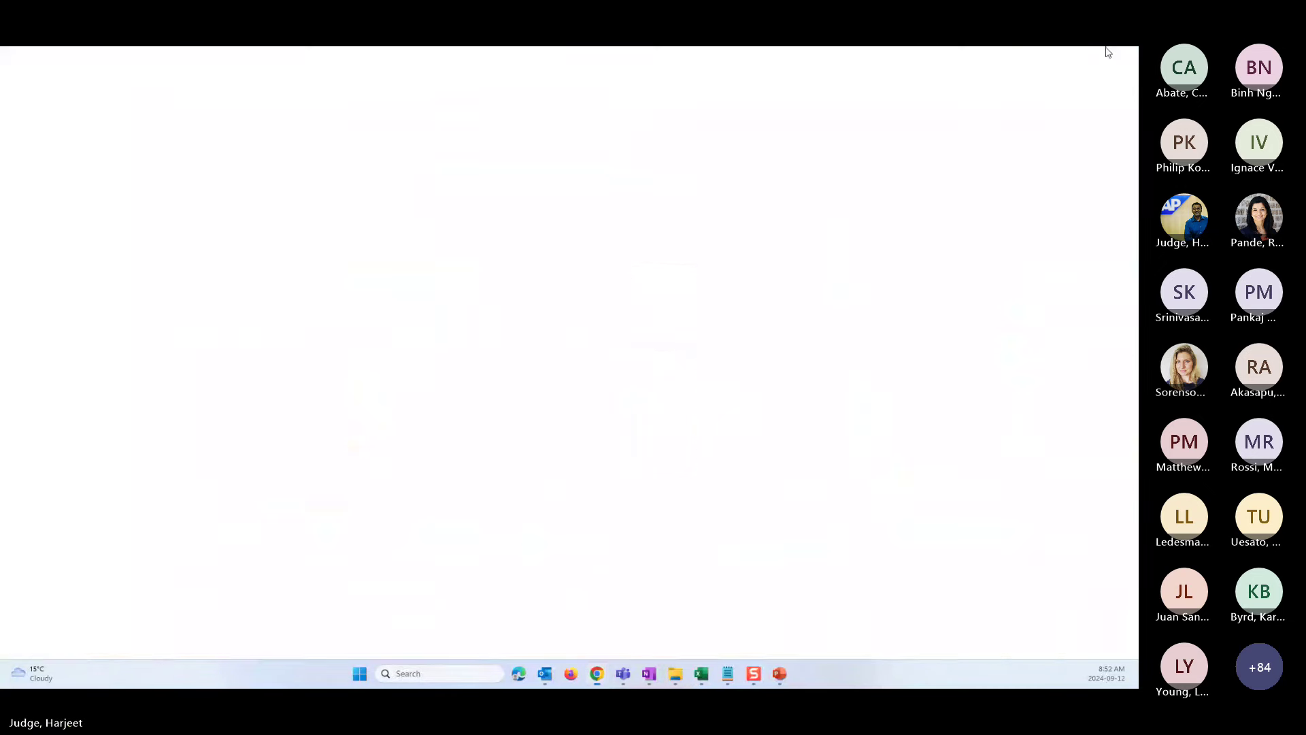
key(ctrl+v)
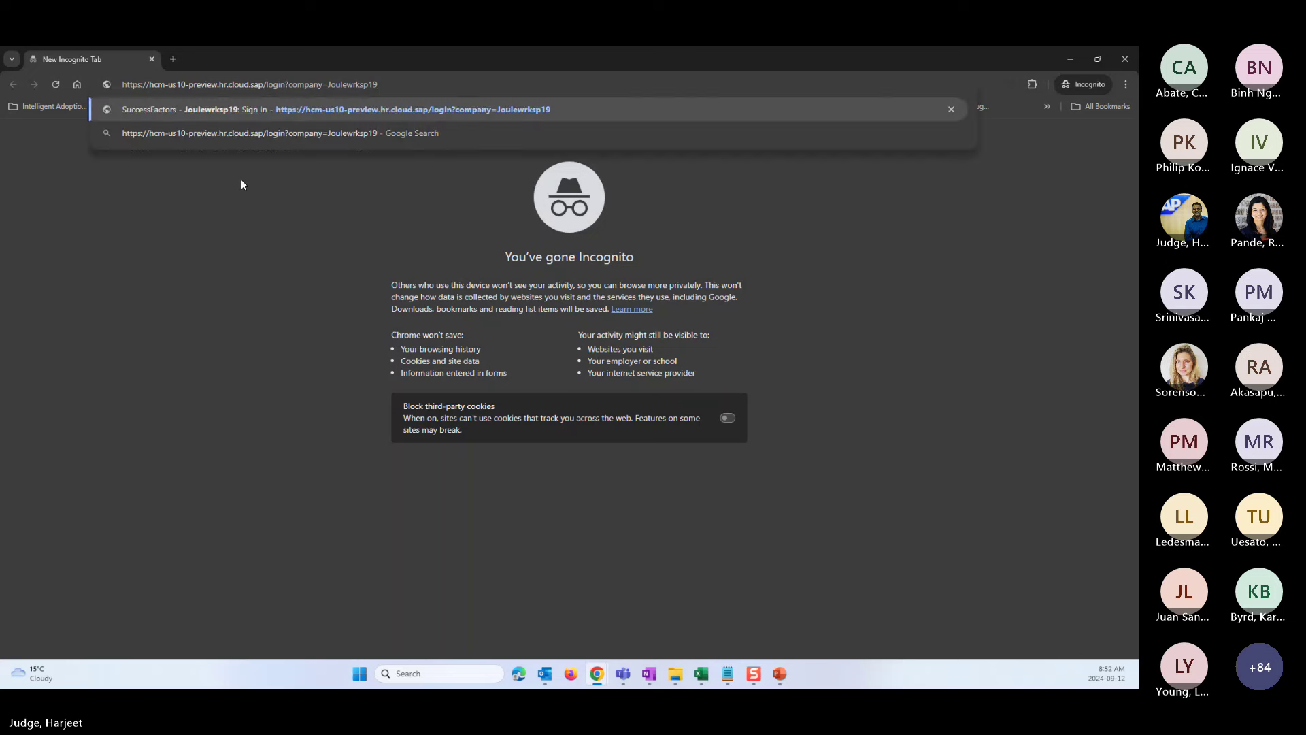
key(Return)
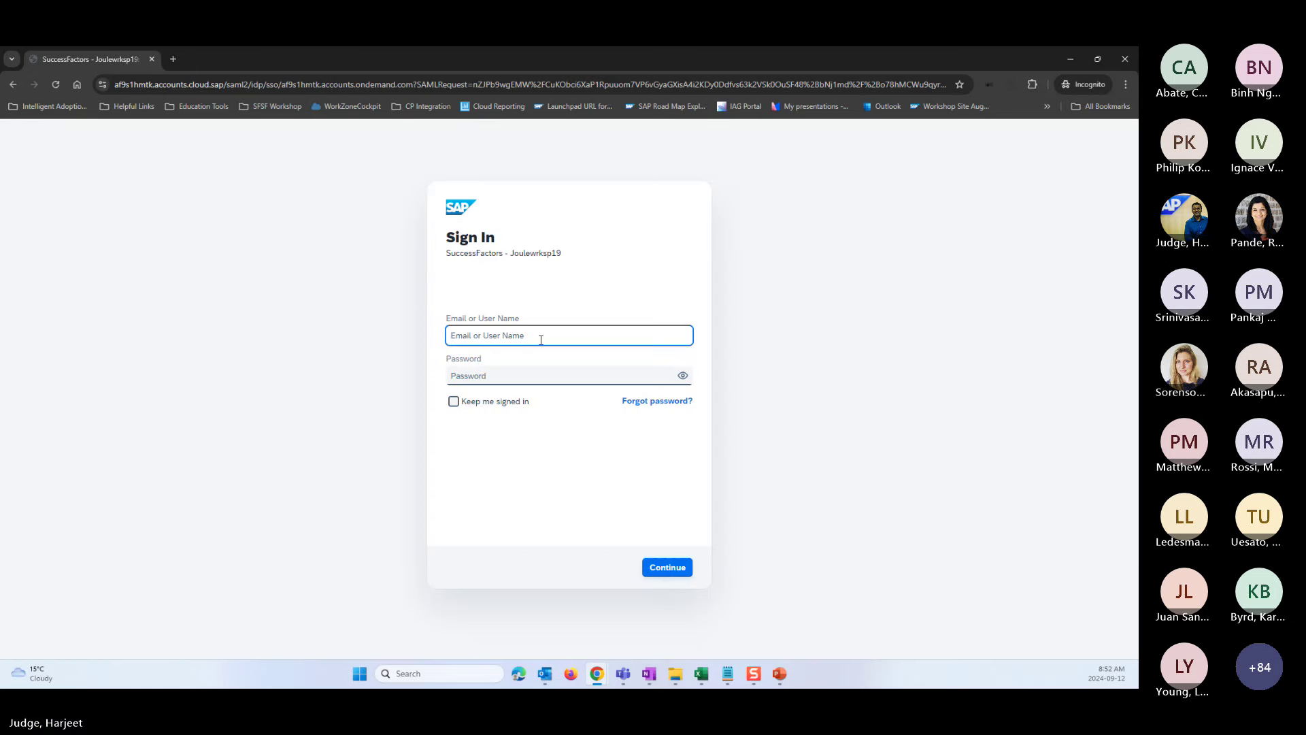
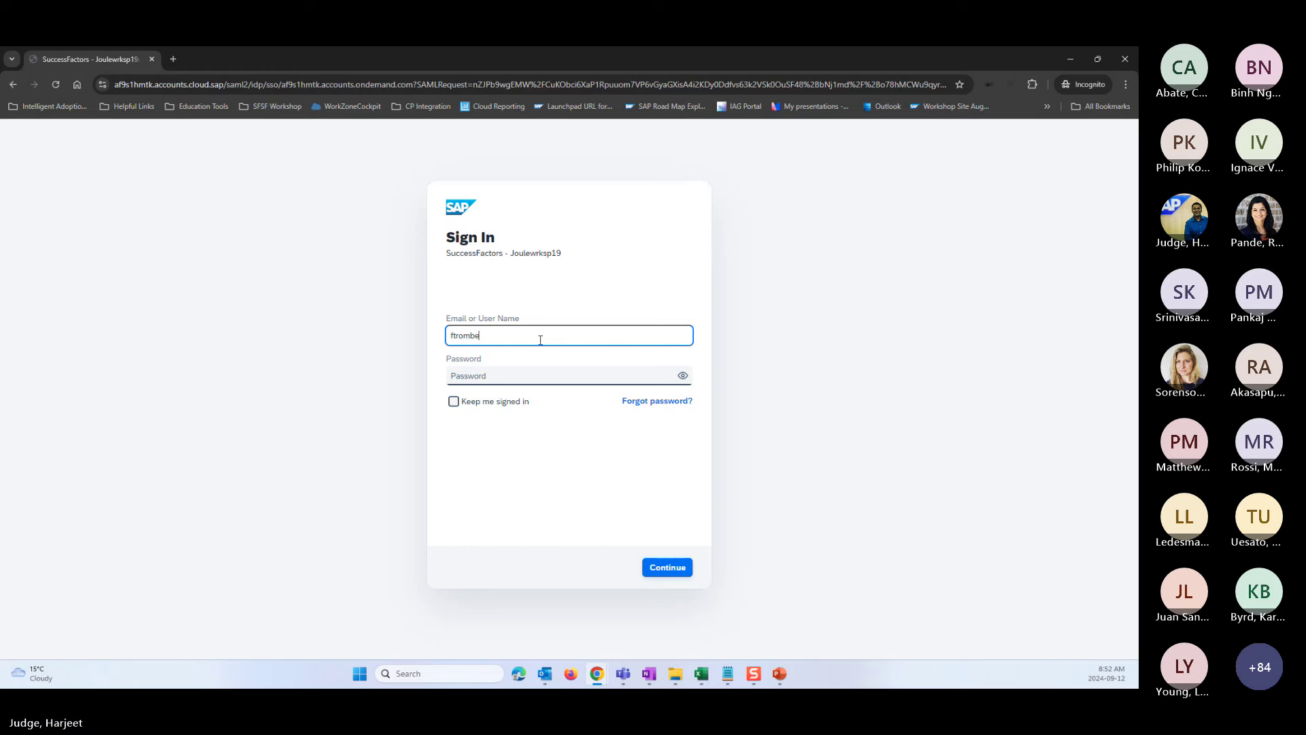
key(Tab)
text(*********)
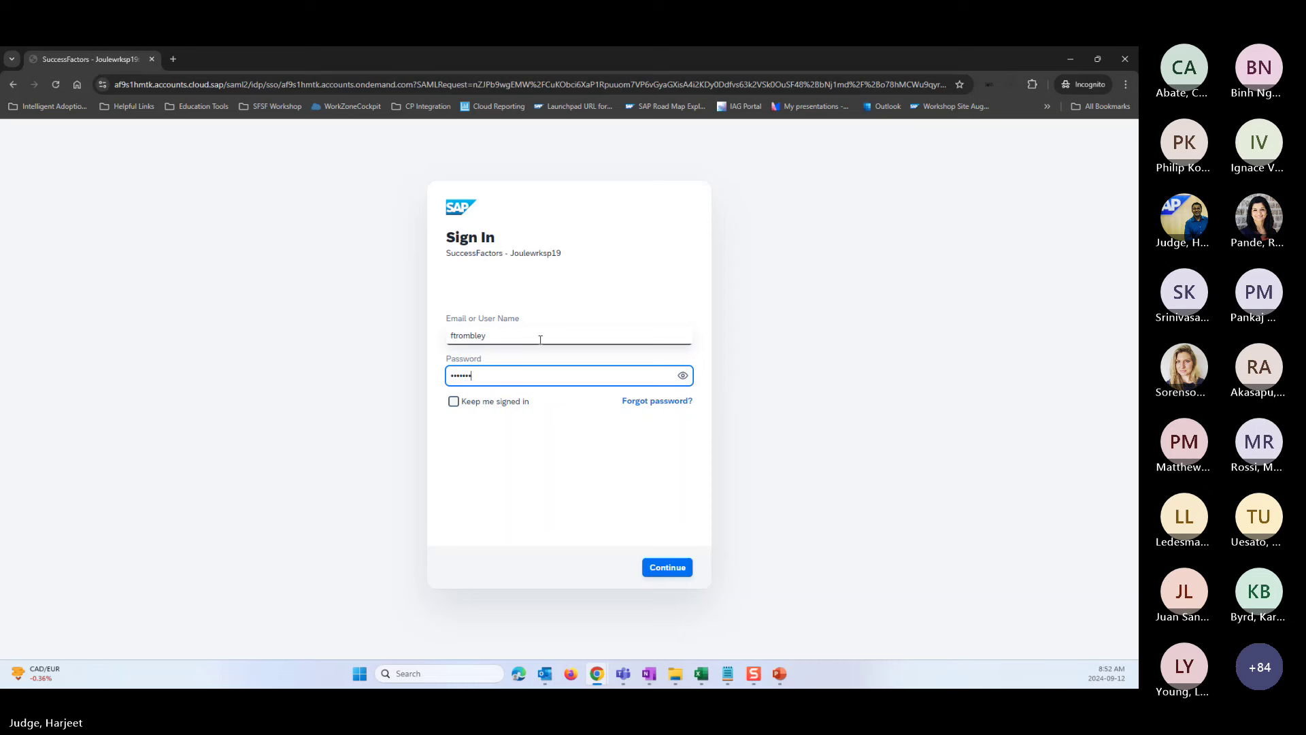
key(Return)
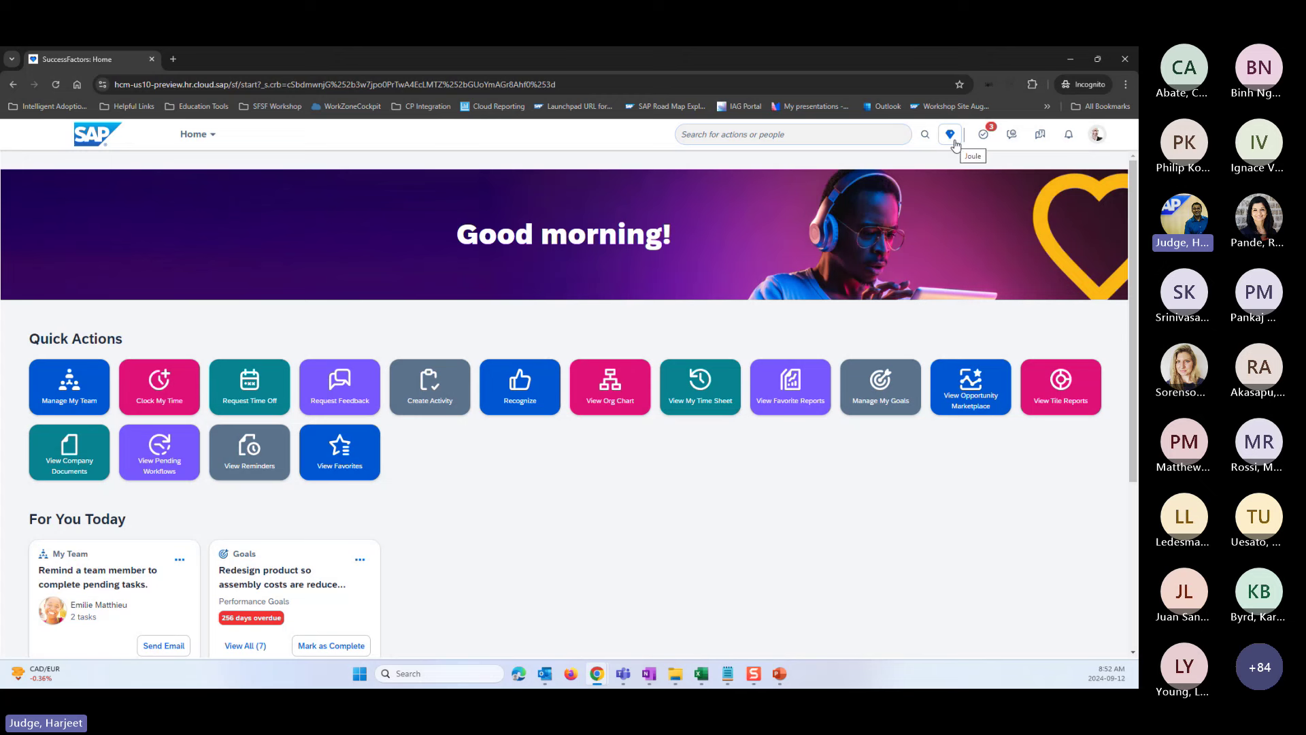
- Open Joule and send the message 'create vacation request'
click(954, 142)
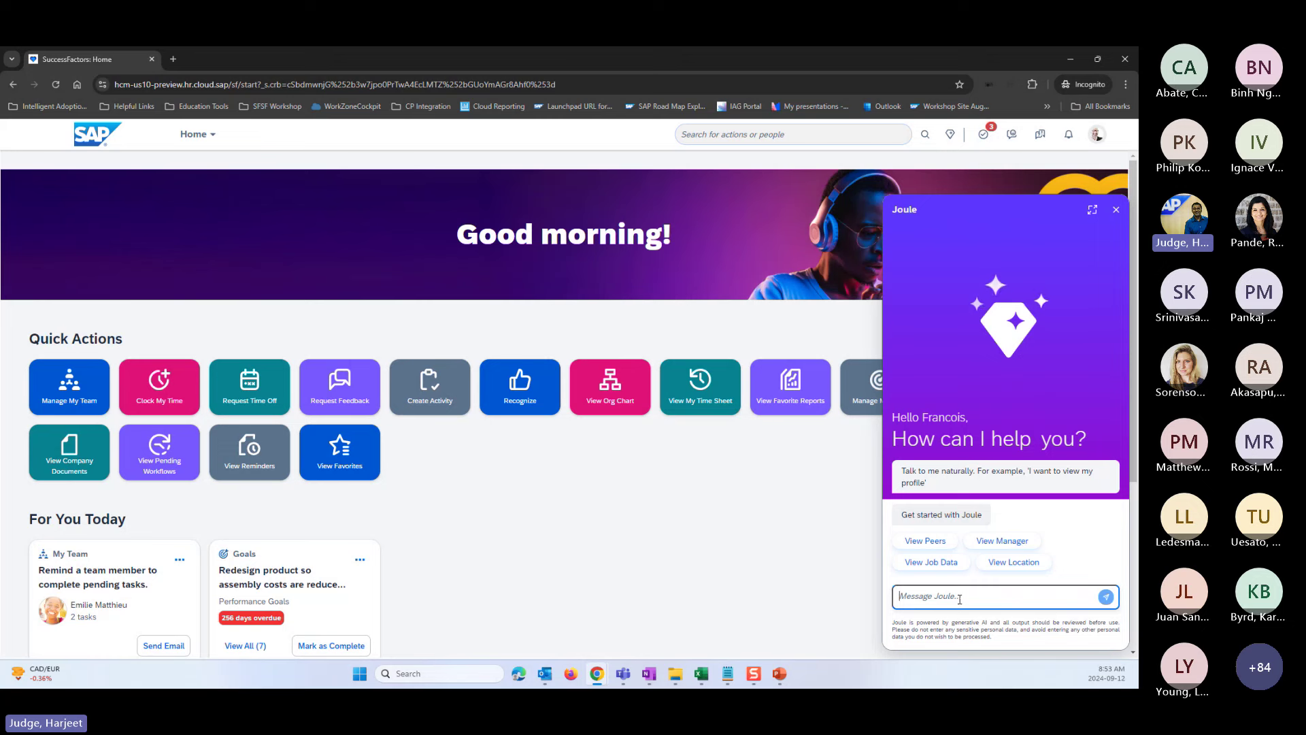
click(962, 600)
text(view)
text( d)
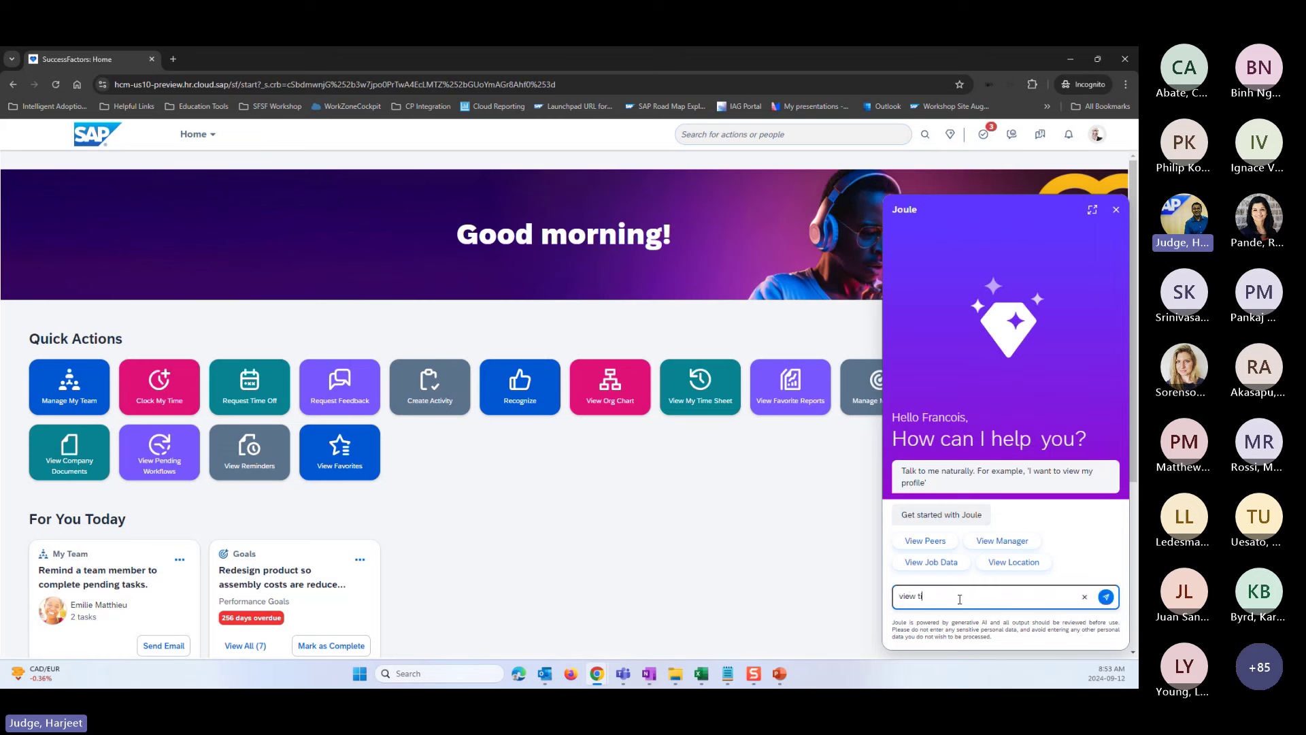
key(BackSpace)
key(BackSpace)
key(BackSpace)
key(BackSpace)
key(BackSpace)
key(BackSpace)
text(crea)
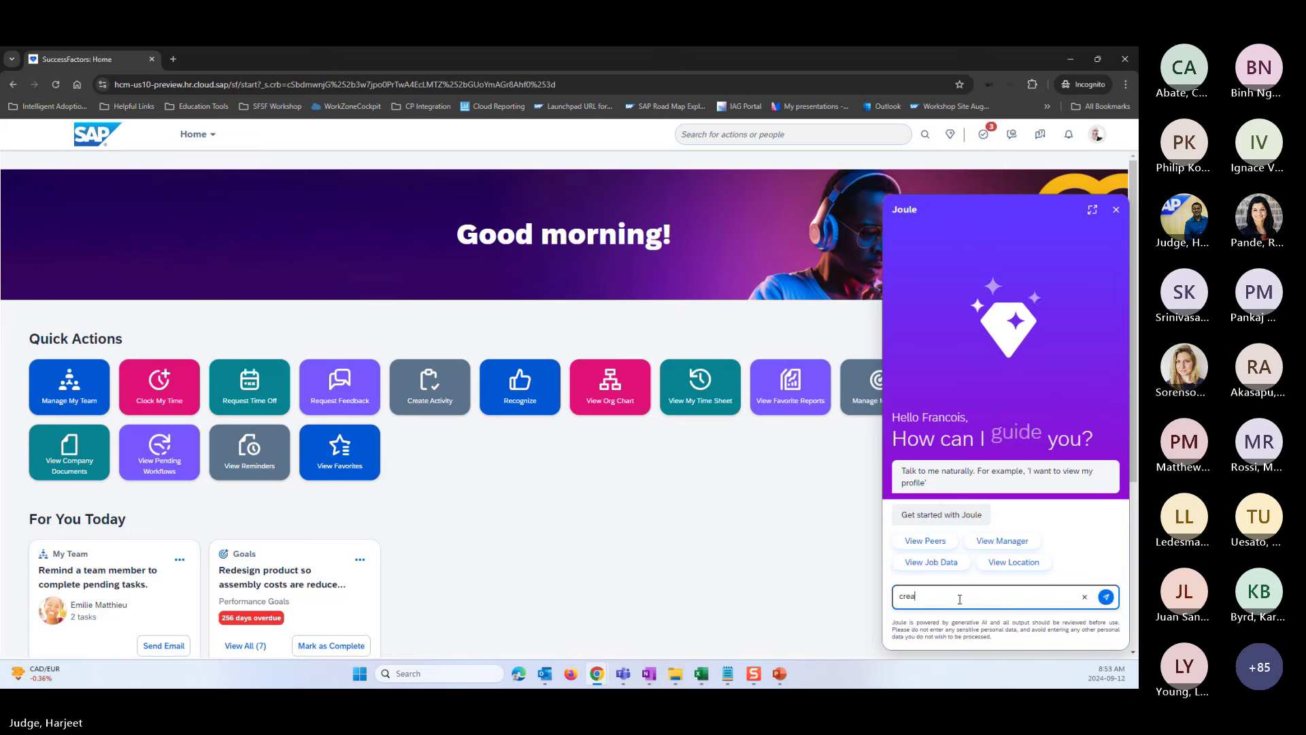
text(te vacation)
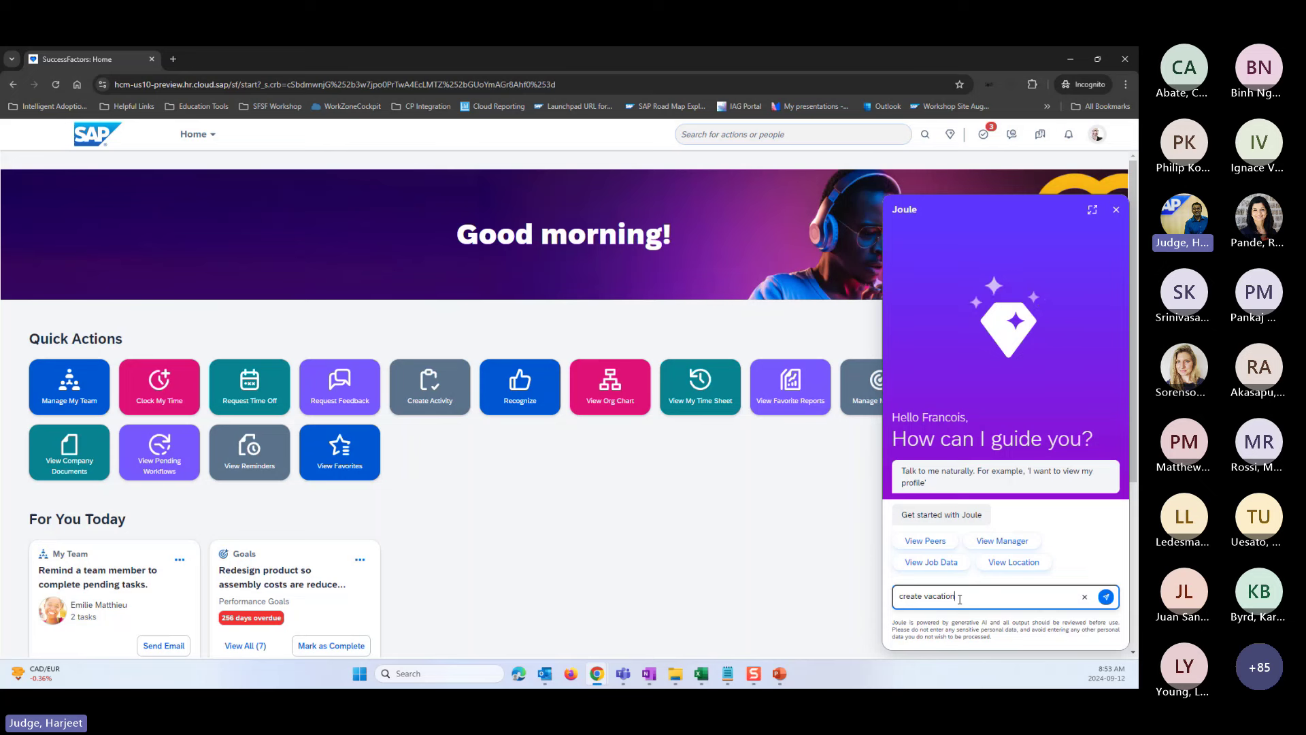
text( request)
key(Return)
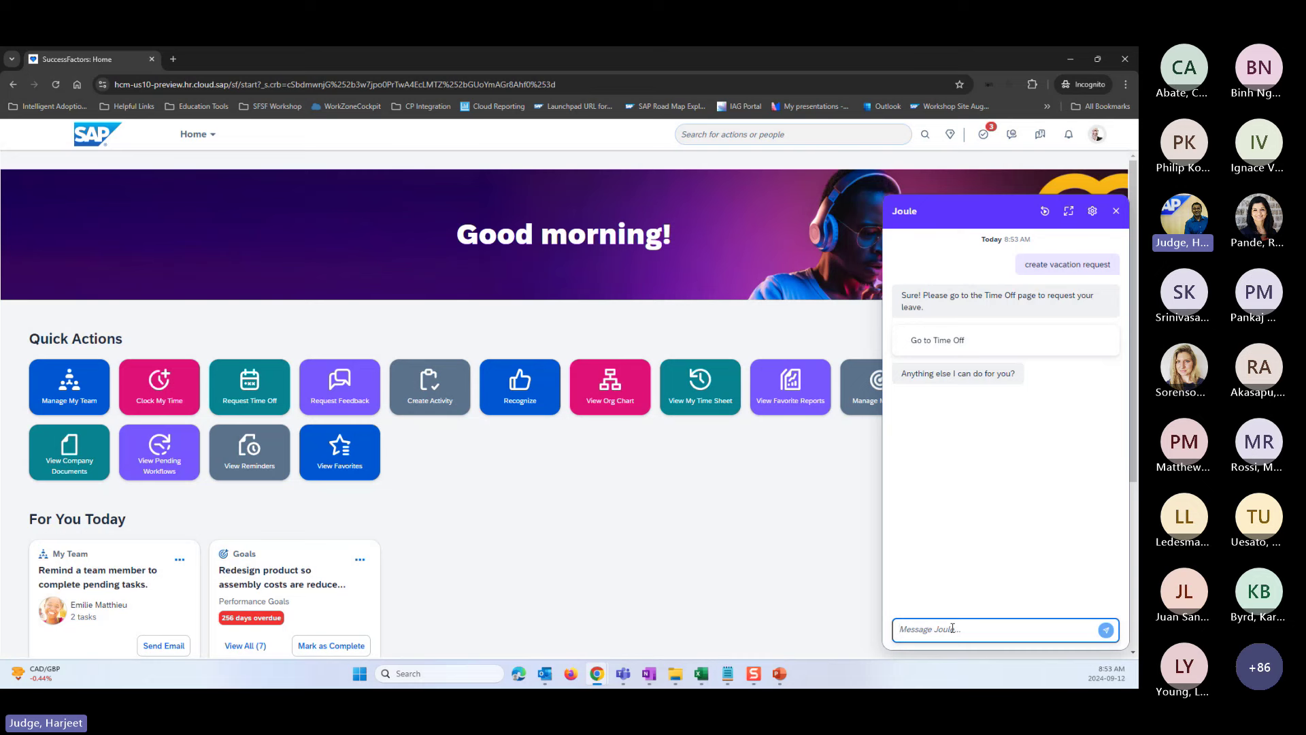
- Ask Joule 'view location', answer 'mine', then ask 'view my manager'
text(view location)
key(Return)
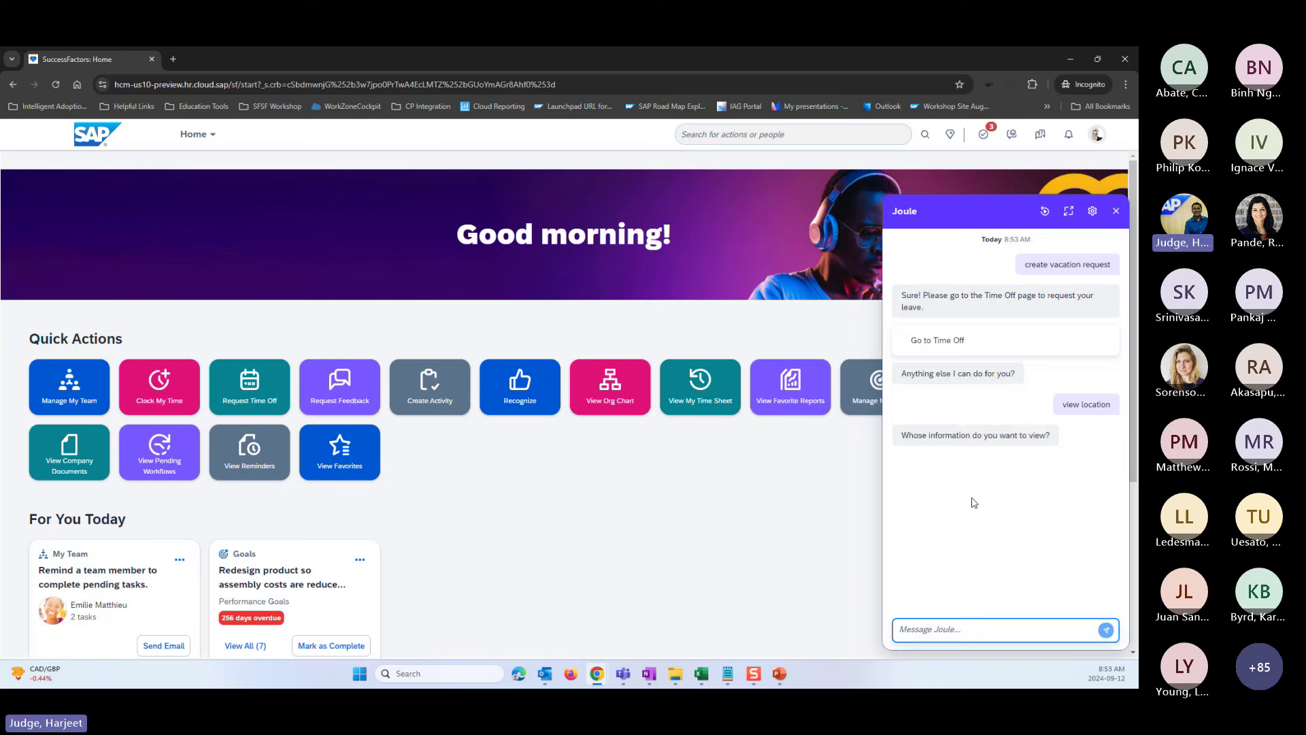
text(mine)
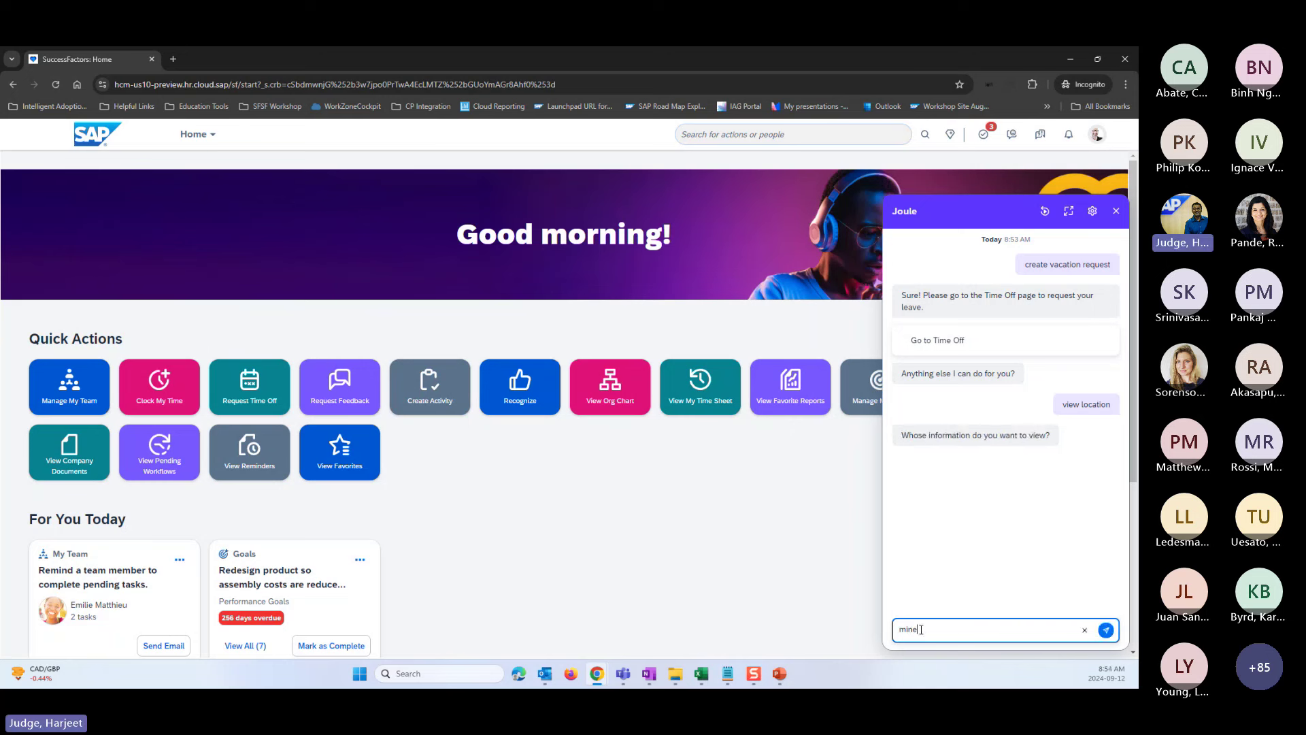
key(Return)
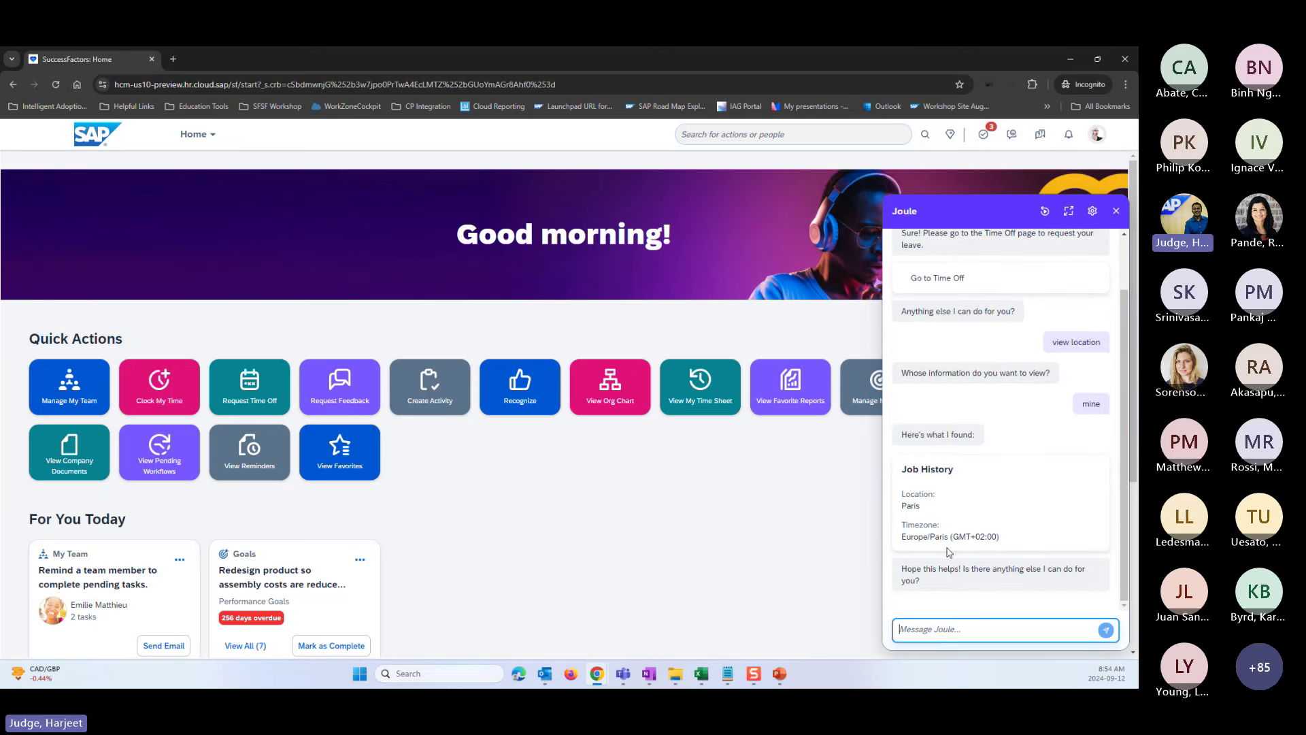
text(view)
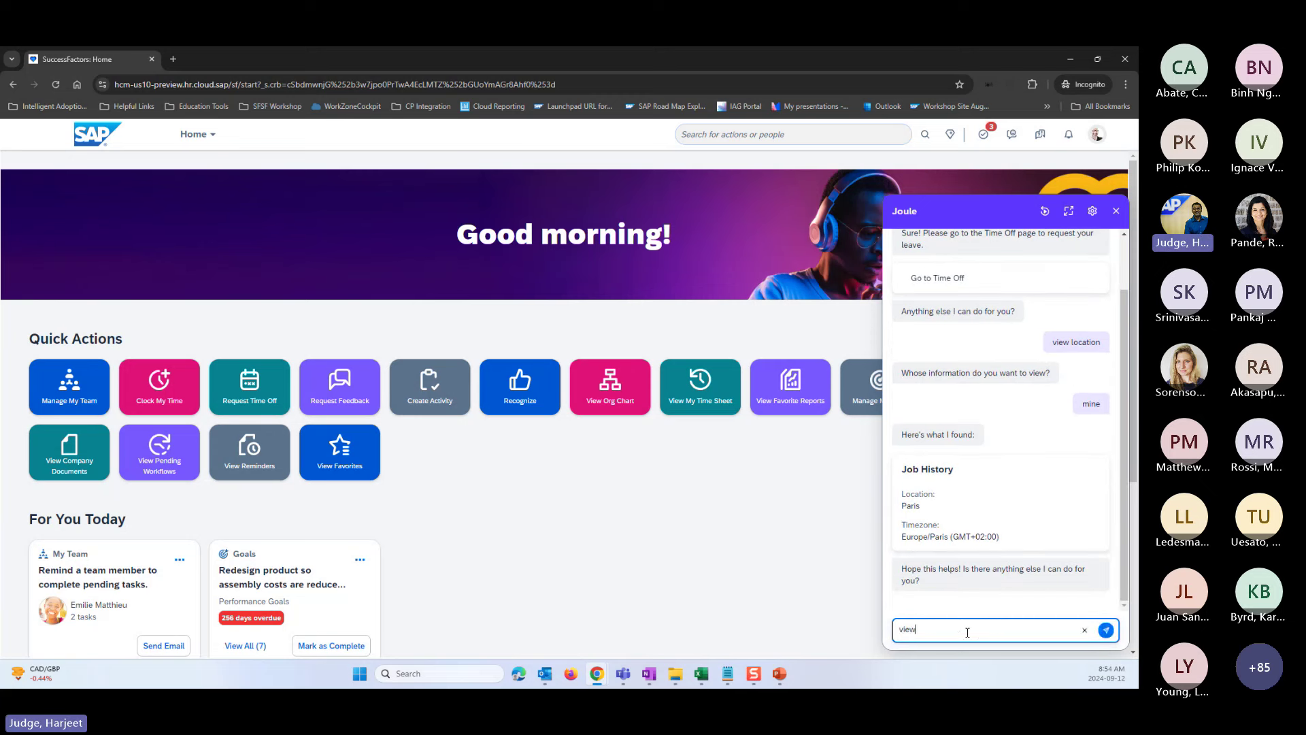
text( my manager)
key(Return)
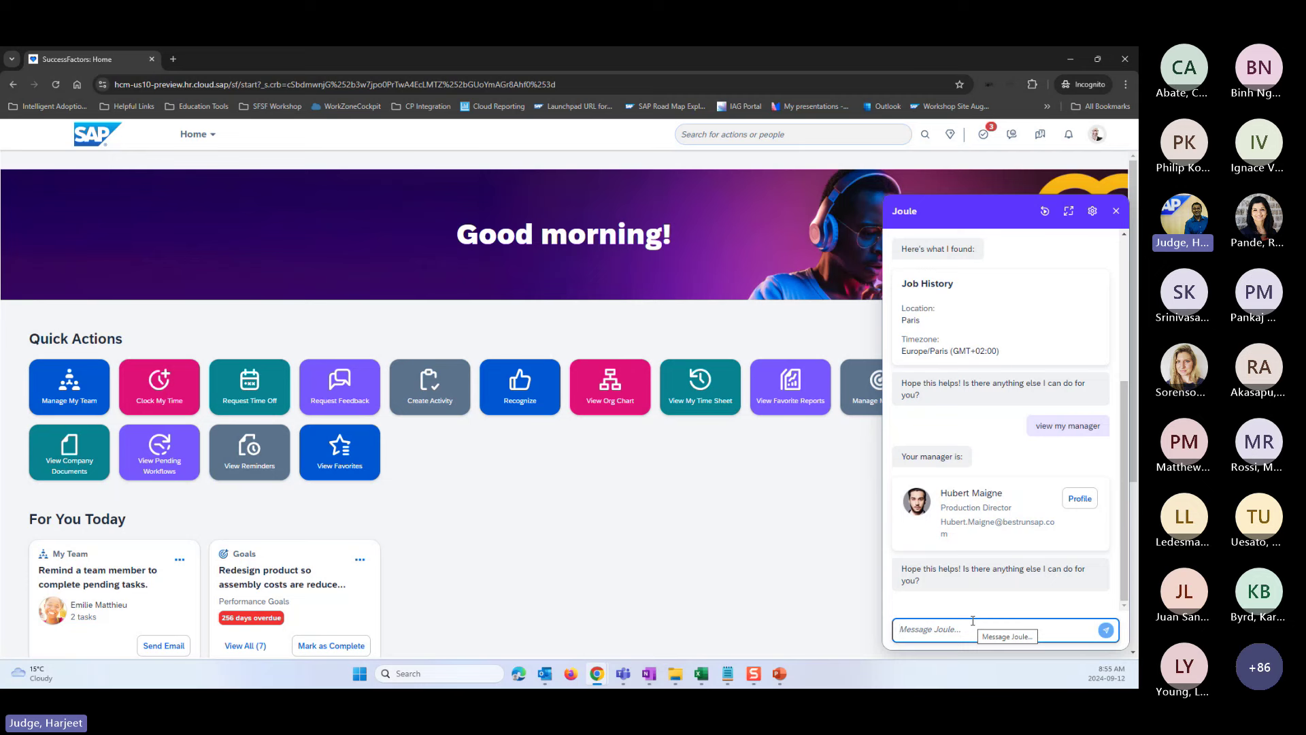
- Send 'change address' to Joule and select its permission-denied reply
text(change add)
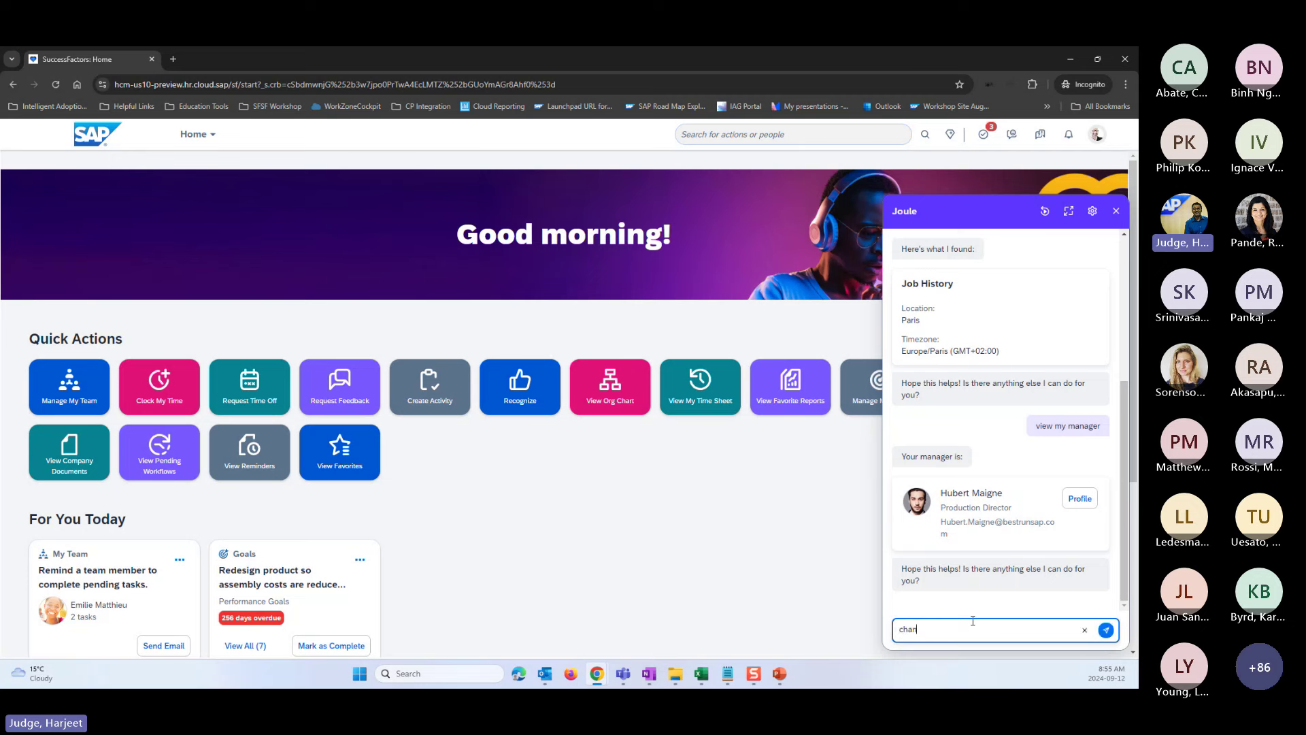
text(ress)
key(Return)
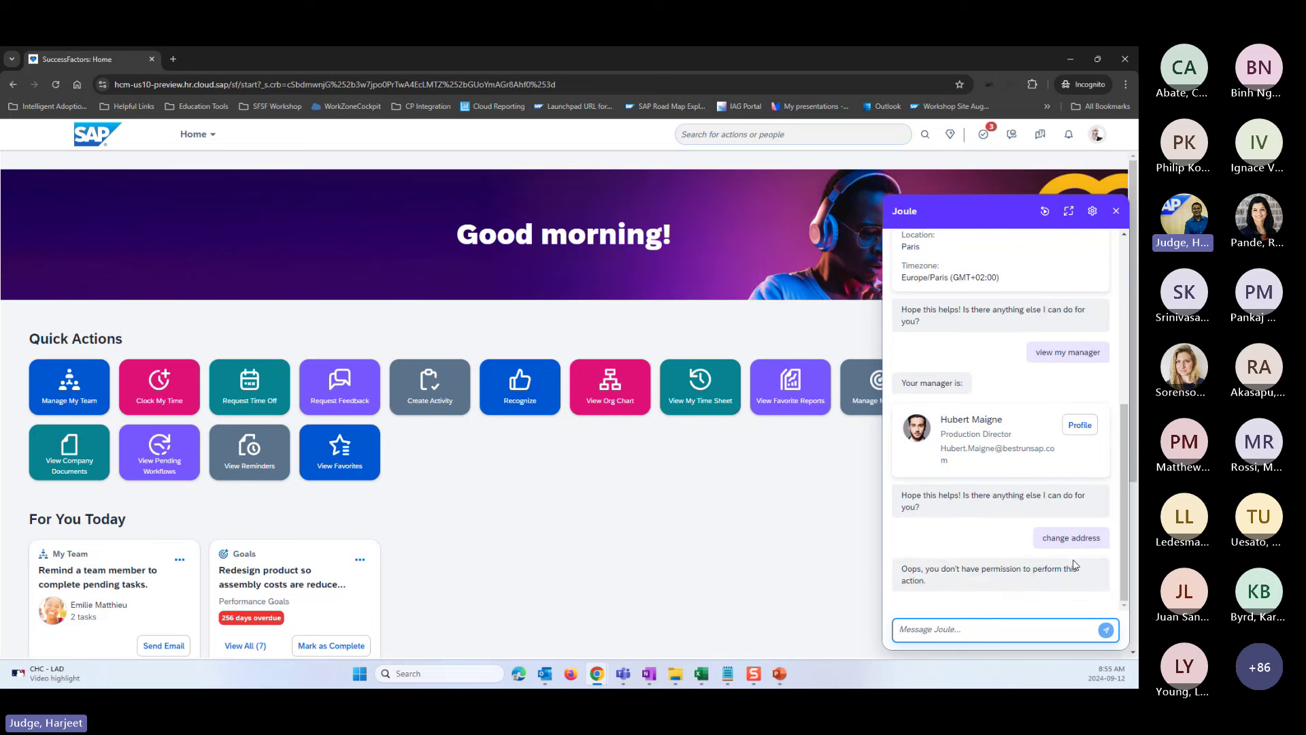
click(926, 581)
drag(925, 582, 901, 570)
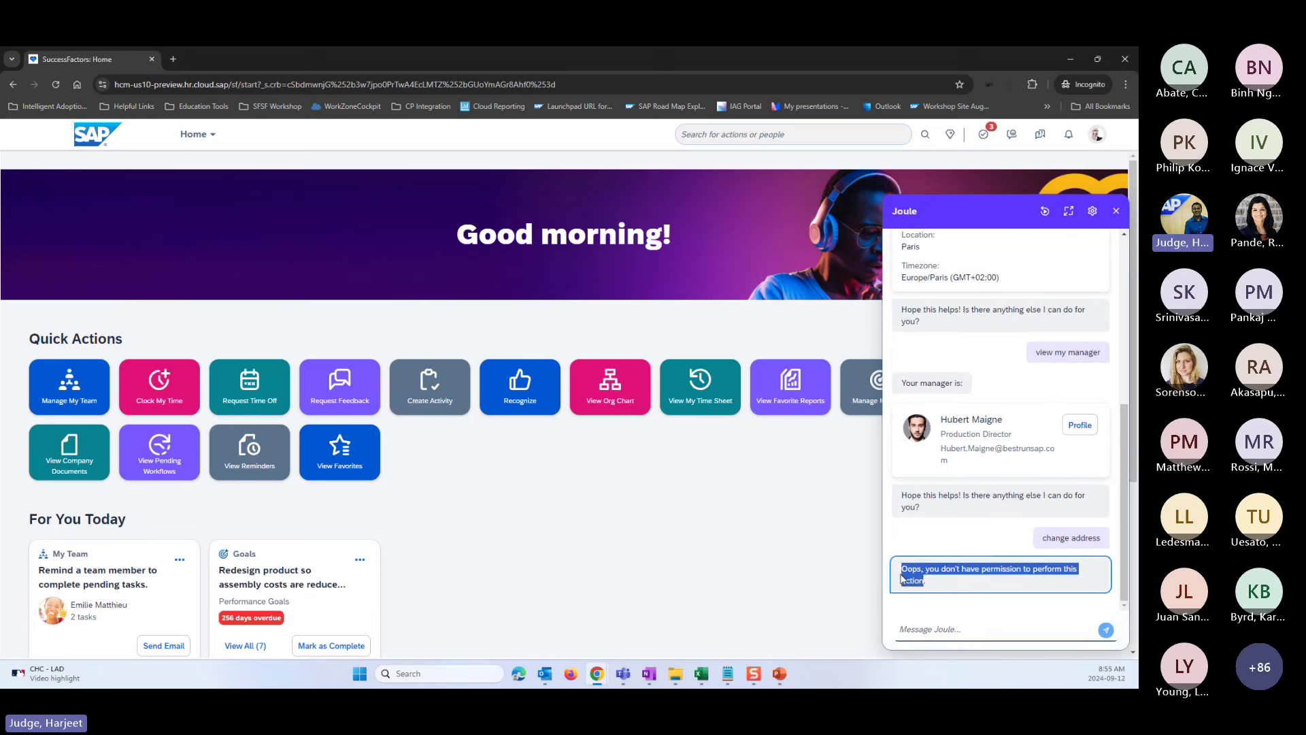